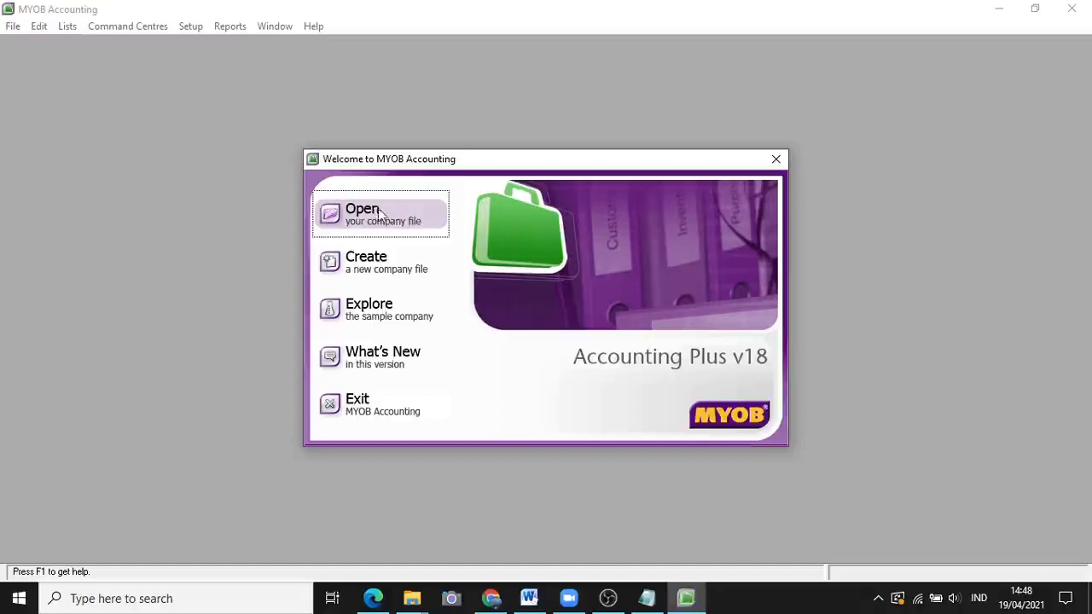
Open the company file "Entri data Pabrik Tahu Laris Manis.myo", signing on as Administrator without a password and declining data verification
left_click(375, 214)
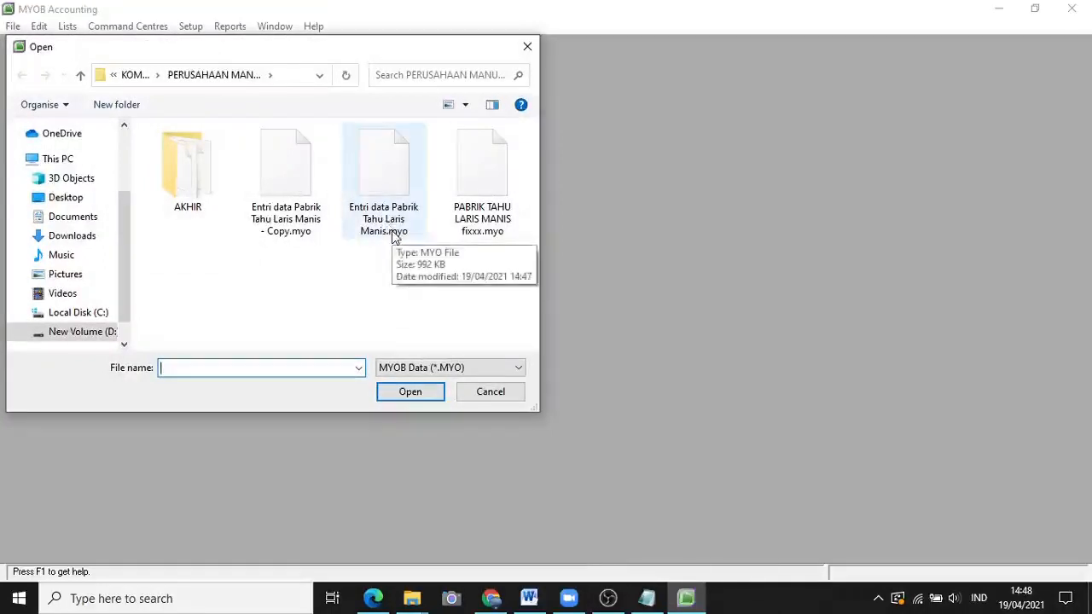
left_click(393, 237)
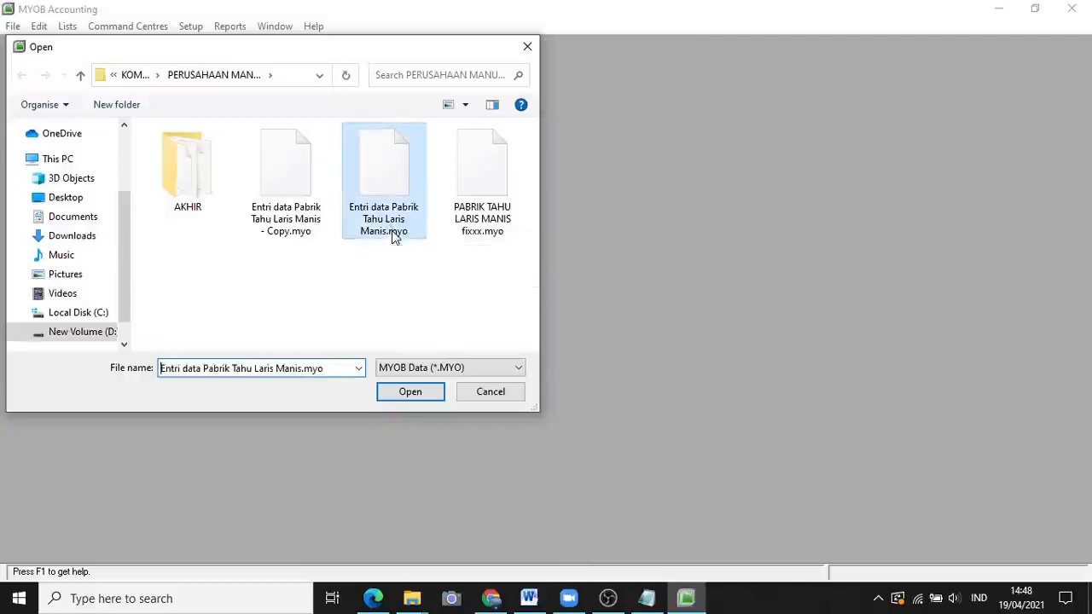
left_click(410, 391)
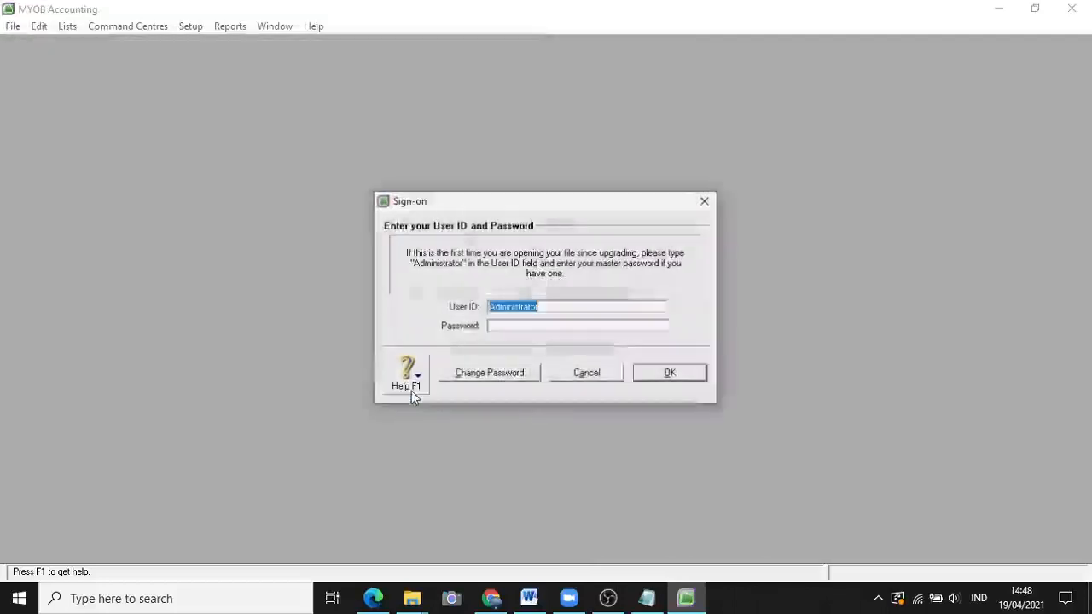
left_click(648, 375)
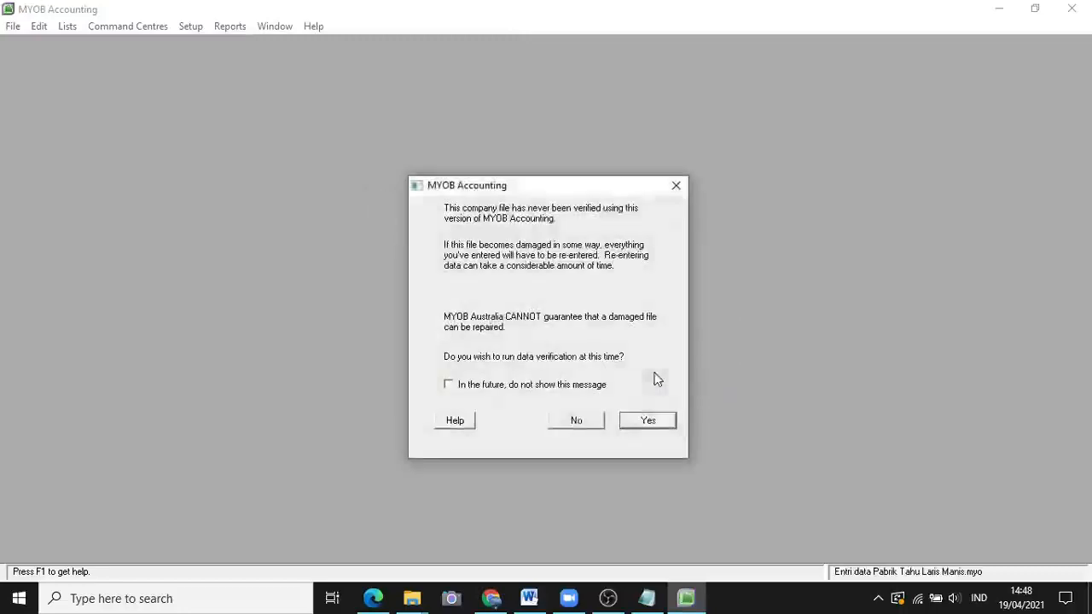
left_click(574, 420)
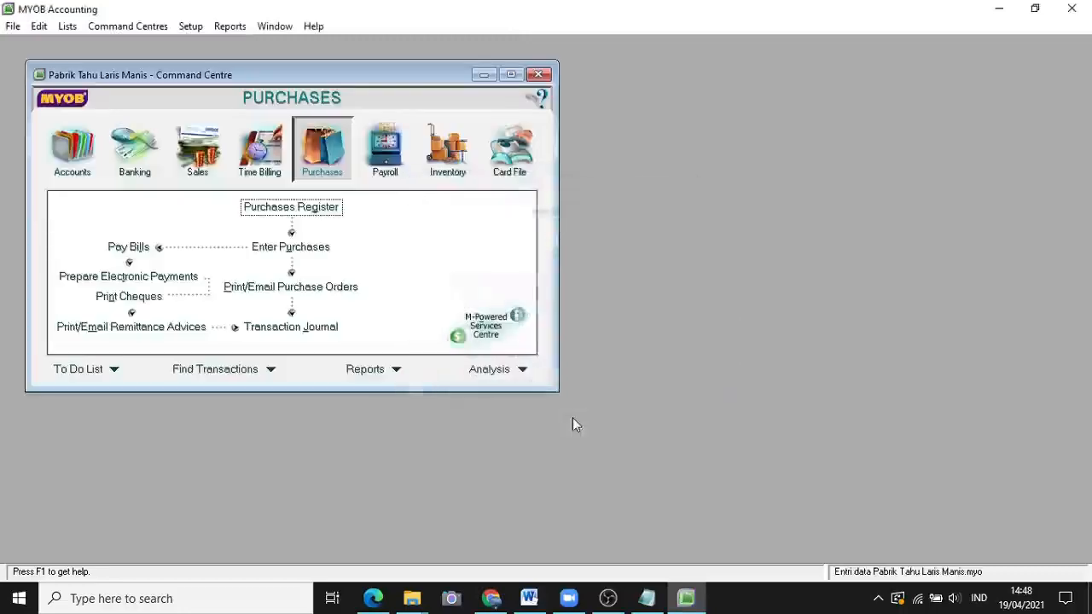
Review the full accounts list with its balances, and close it
left_click(75, 175)
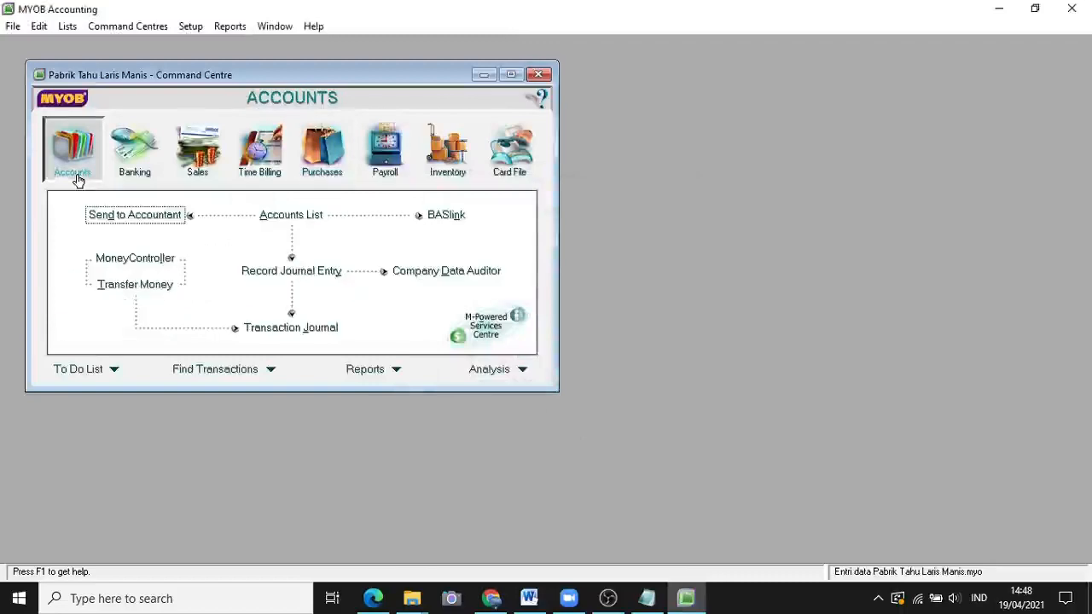
left_click(301, 213)
left_click(523, 99)
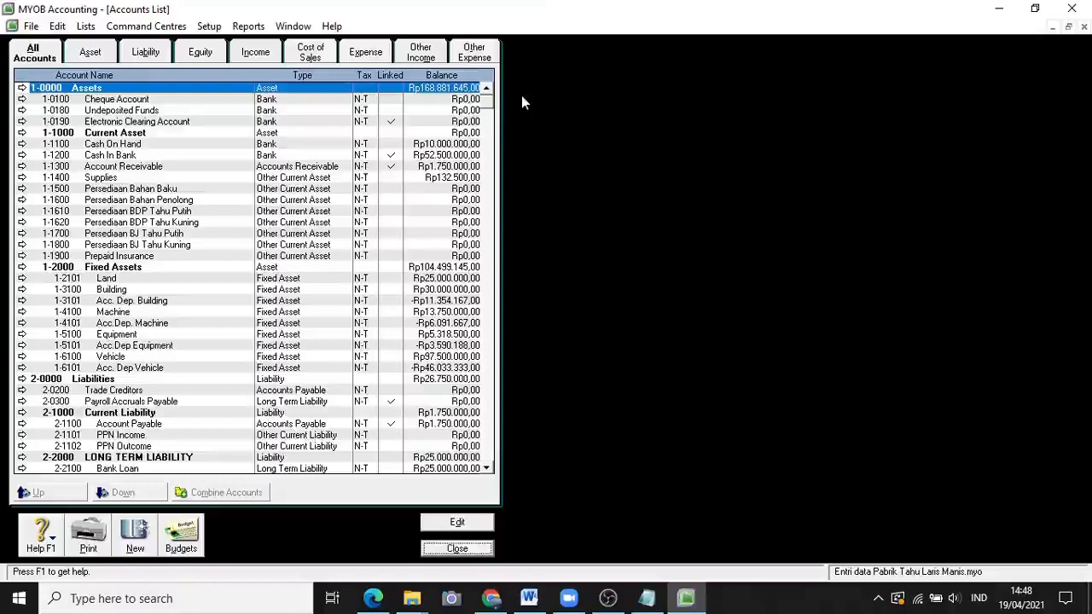
left_click(456, 548)
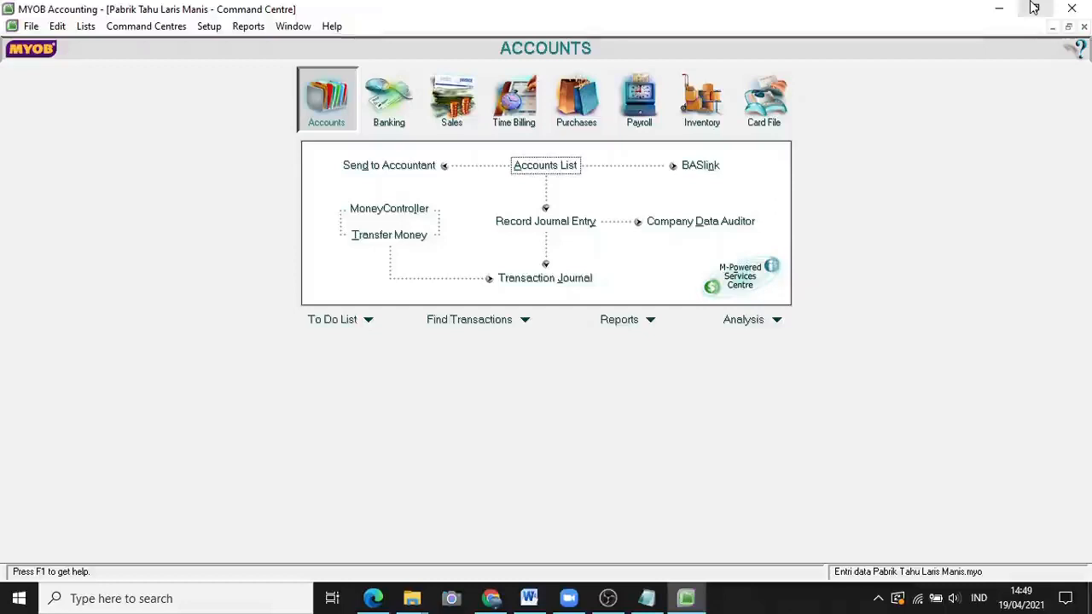
Place the accounting window beside the December 2015 transactions in the PDF, and start a new purchase with the Item layout
left_click(1033, 8)
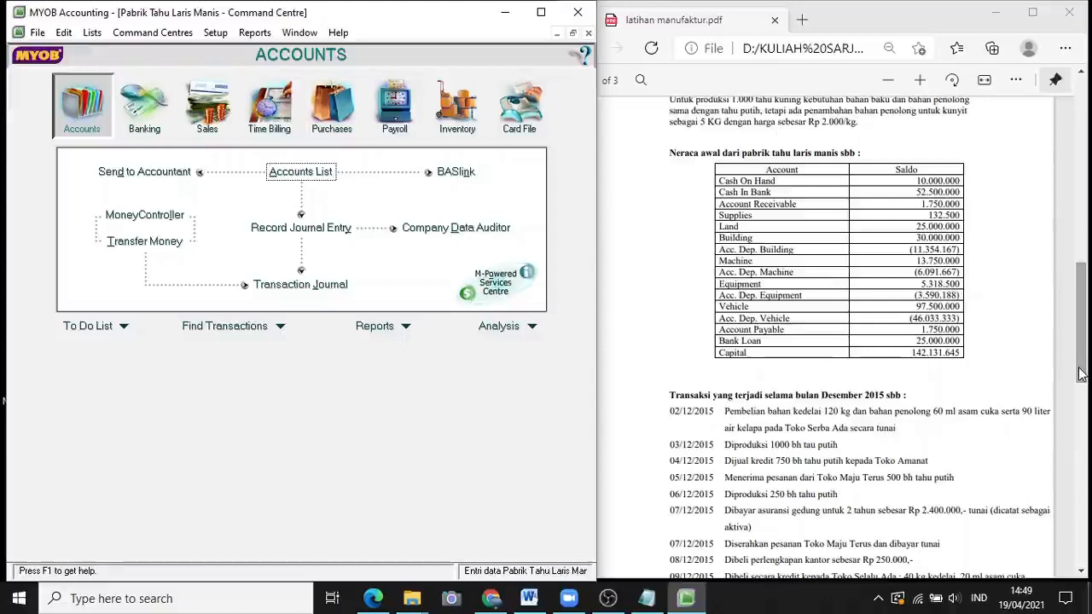
left_click_drag(1080, 373, 1080, 411)
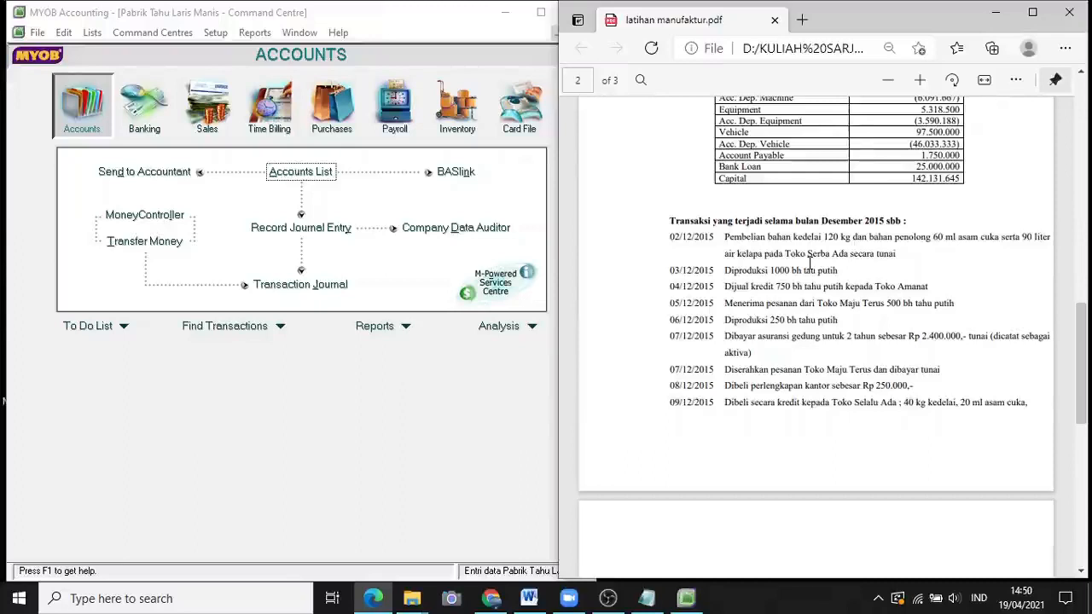
left_click(320, 136)
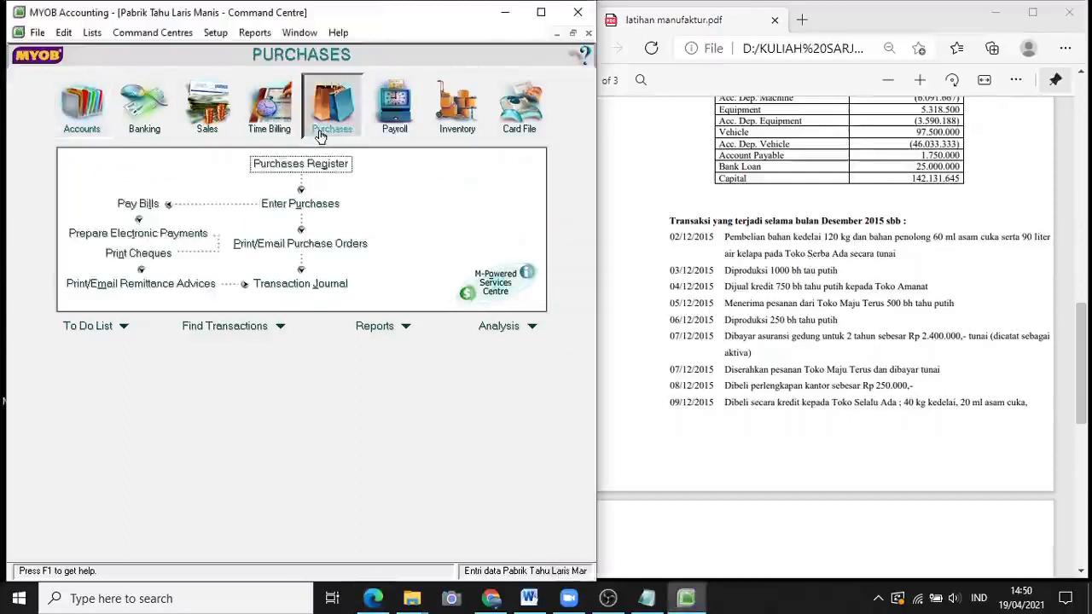
left_click(293, 206)
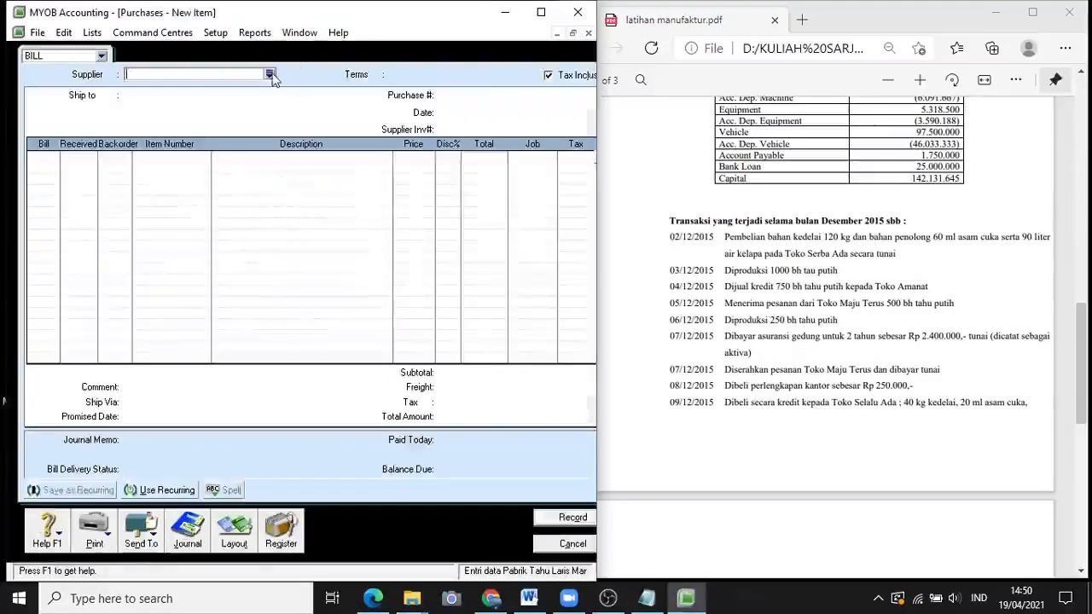
left_click(234, 546)
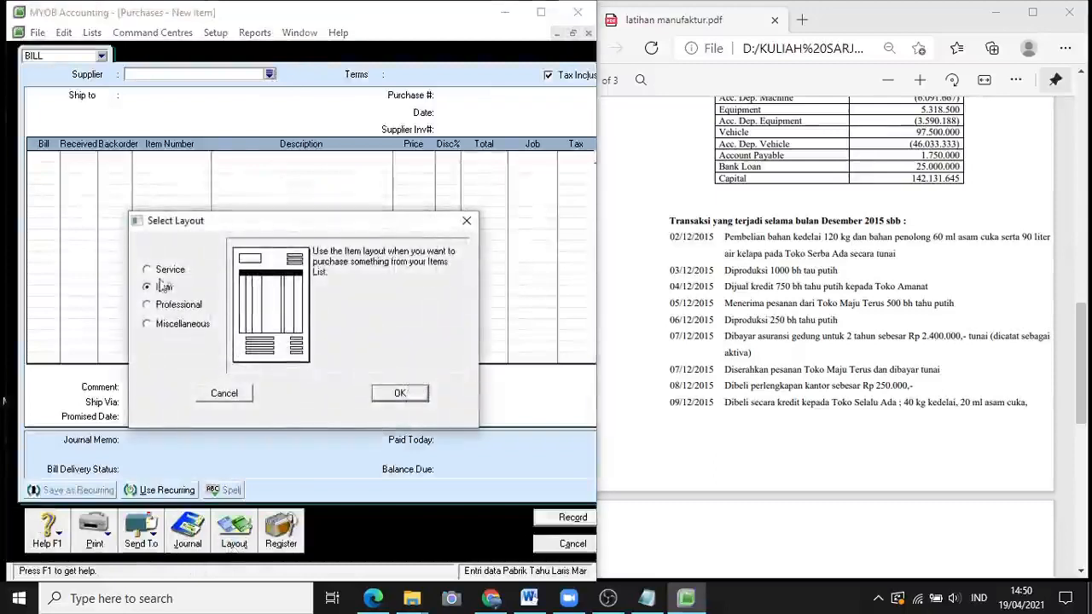
left_click(149, 290)
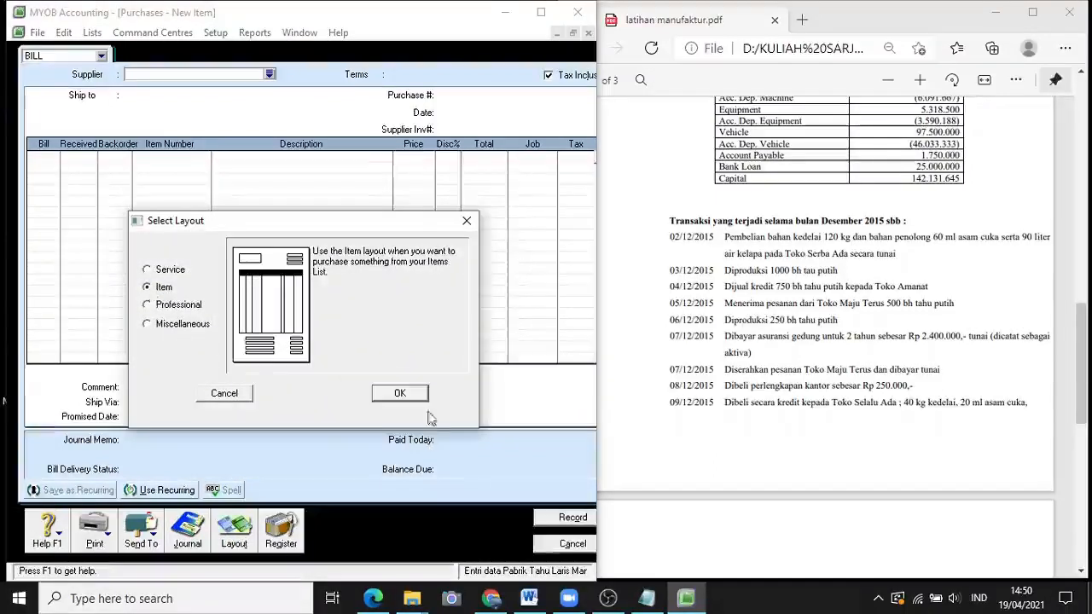
left_click(400, 392)
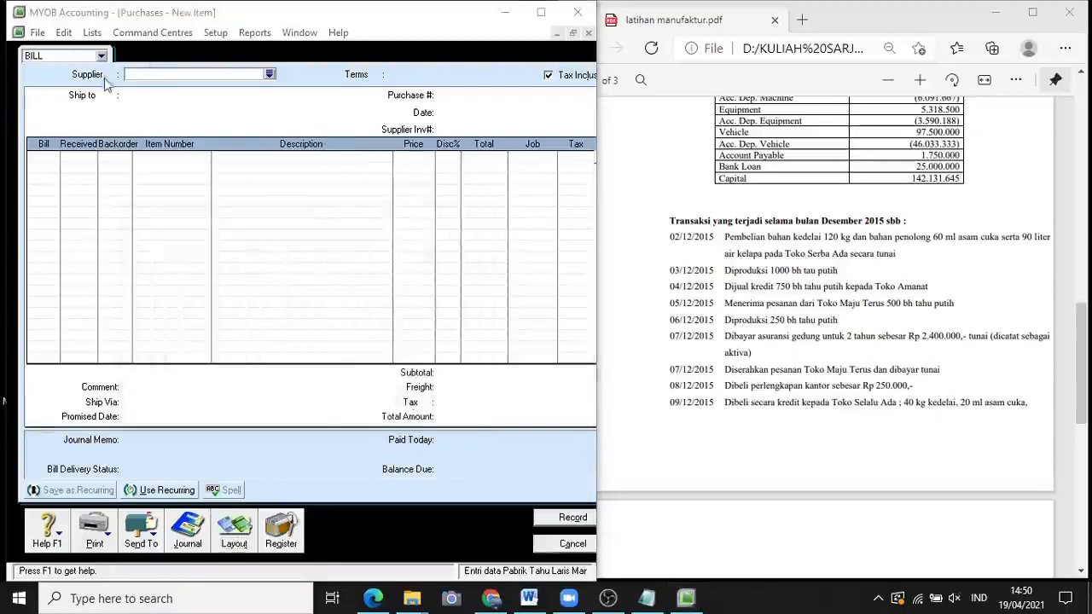
Choose Toko Serba Ada as the supplier and set the purchase date to 02/12/2019
left_click(270, 74)
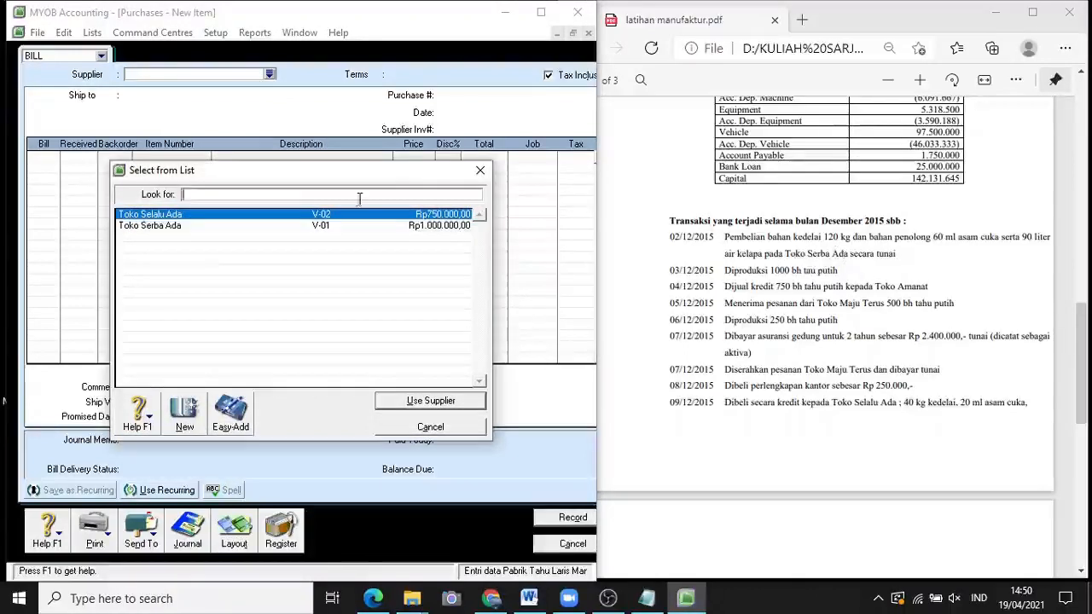
left_click(183, 227)
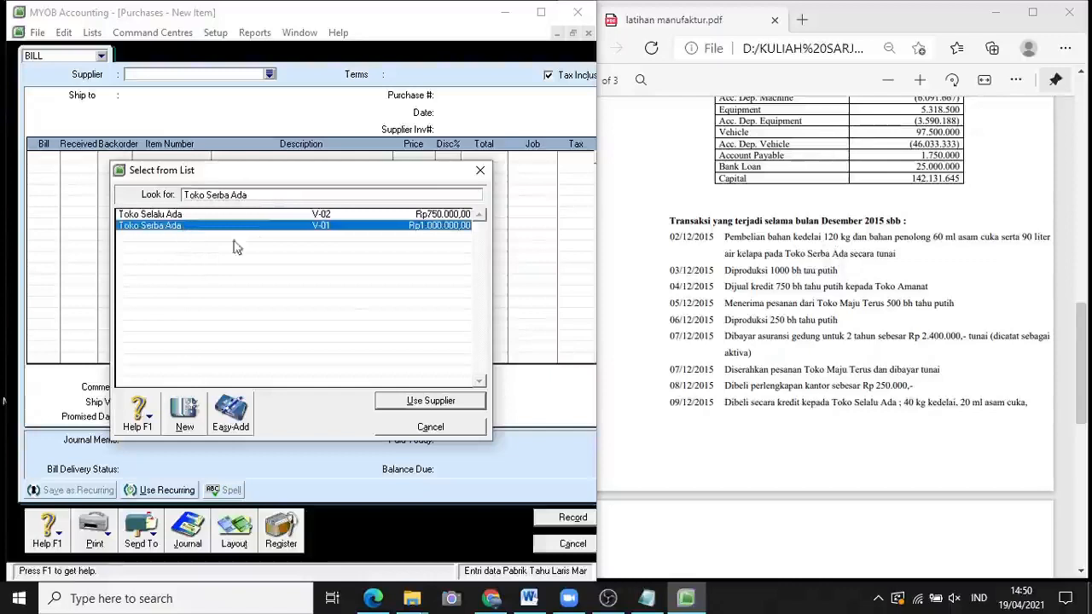
left_click(405, 402)
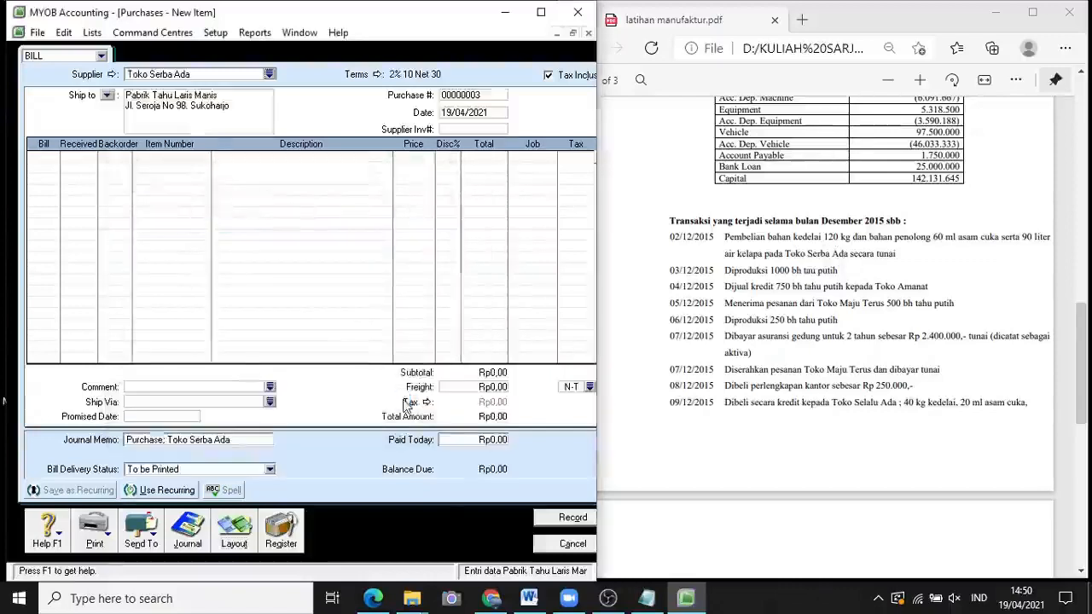
left_click(477, 108)
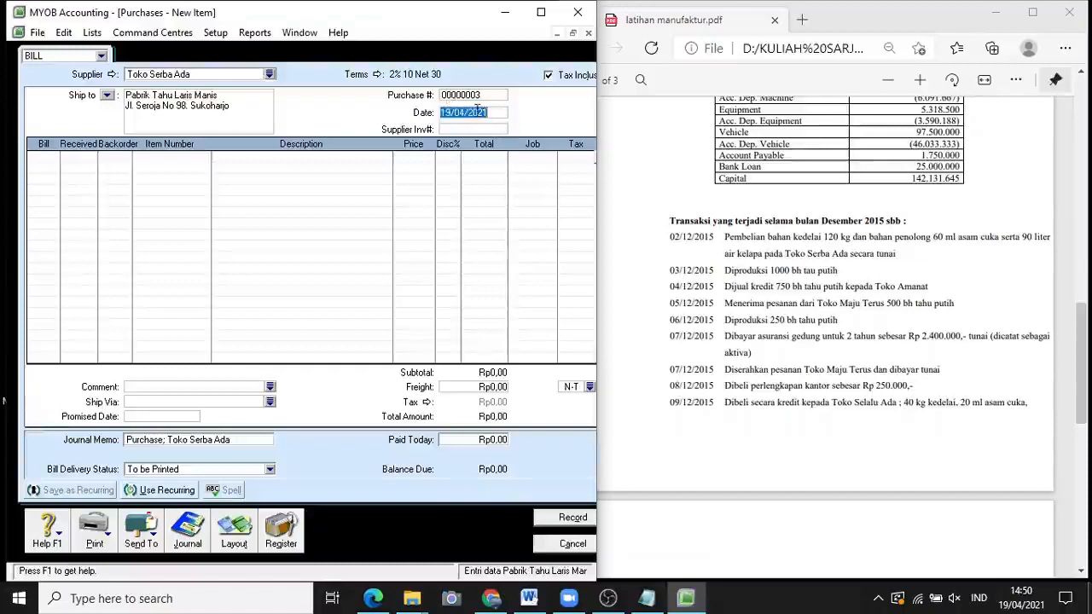
type("2/")
type("/")
type("12/2015")
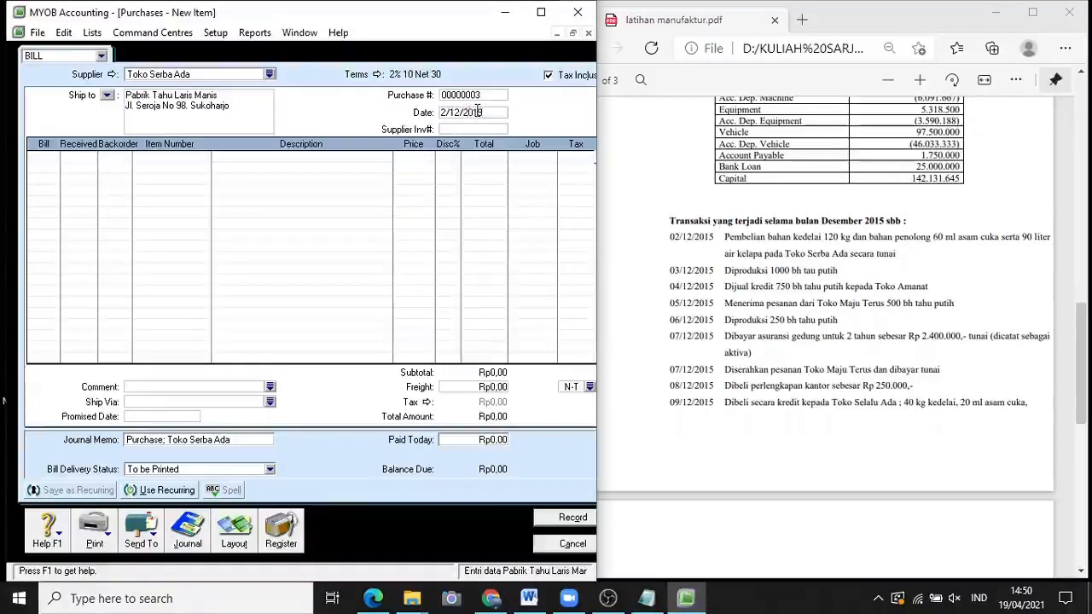
key("Tab")
Enter the first bill line with quantity 120 of item BB-01 (KEDELAI)
left_click(53, 156)
type("120")
key("Return")
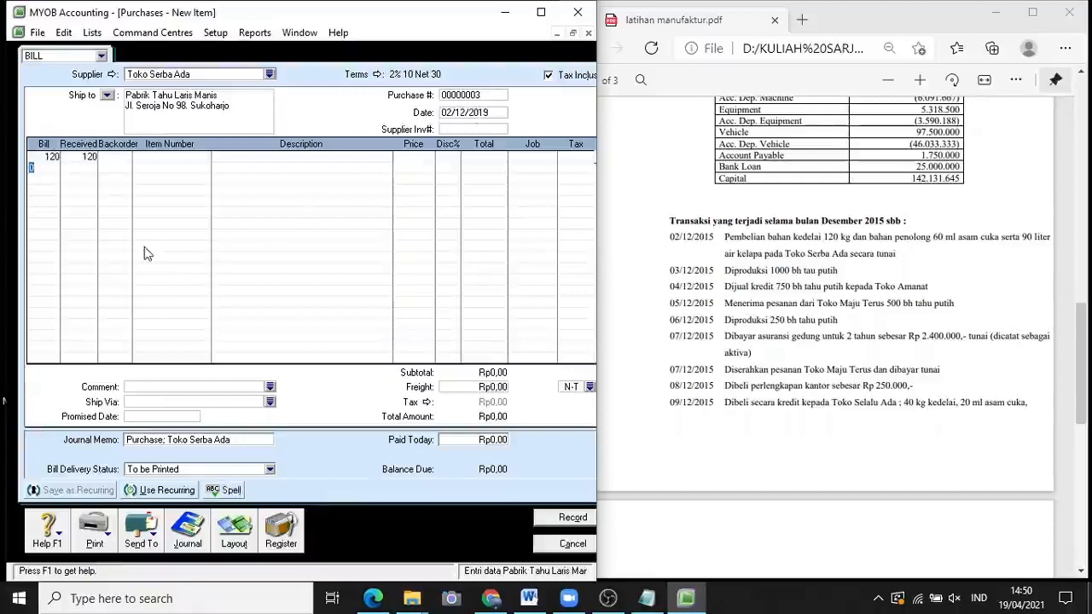
left_click(150, 160)
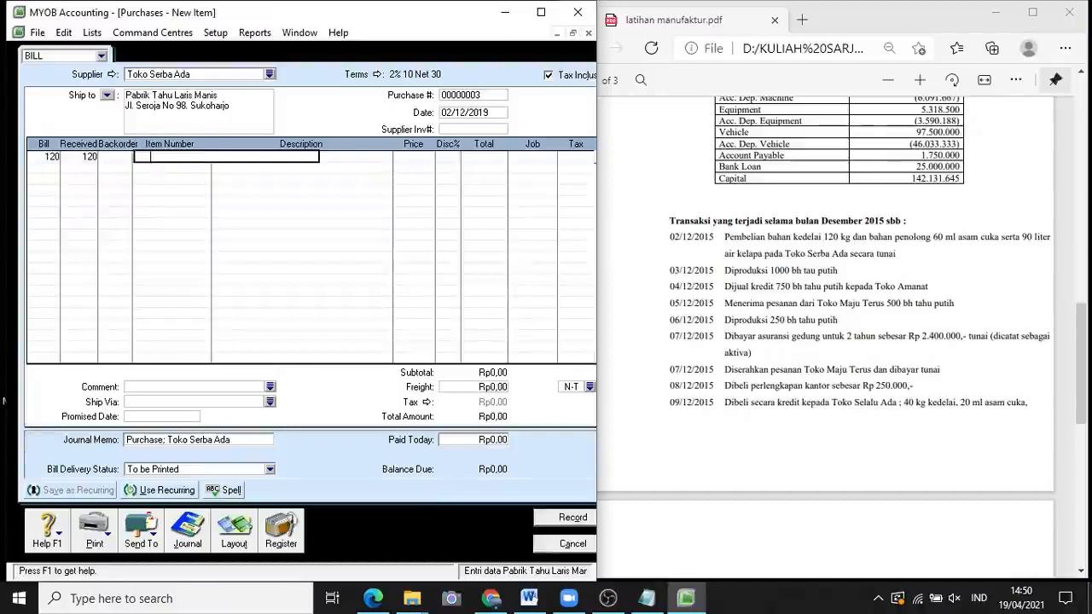
key("Return")
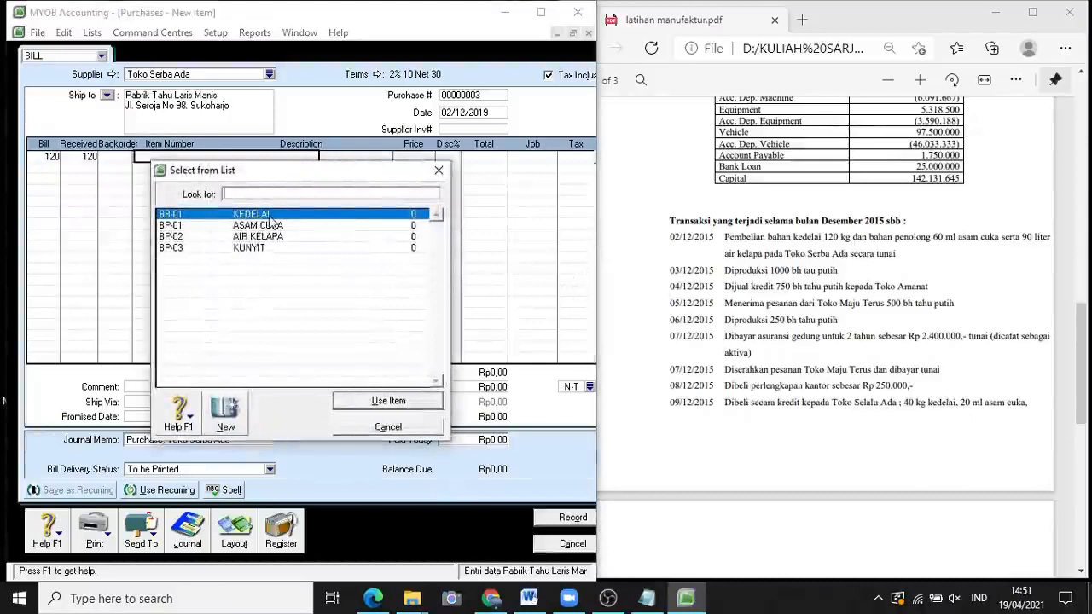
type("BB-01")
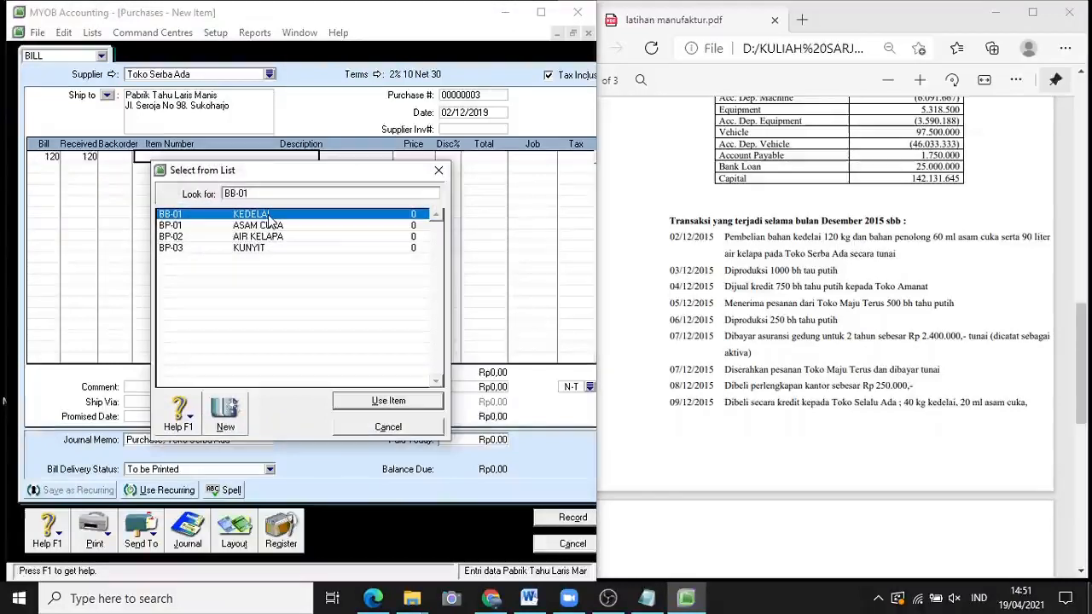
left_click(388, 400)
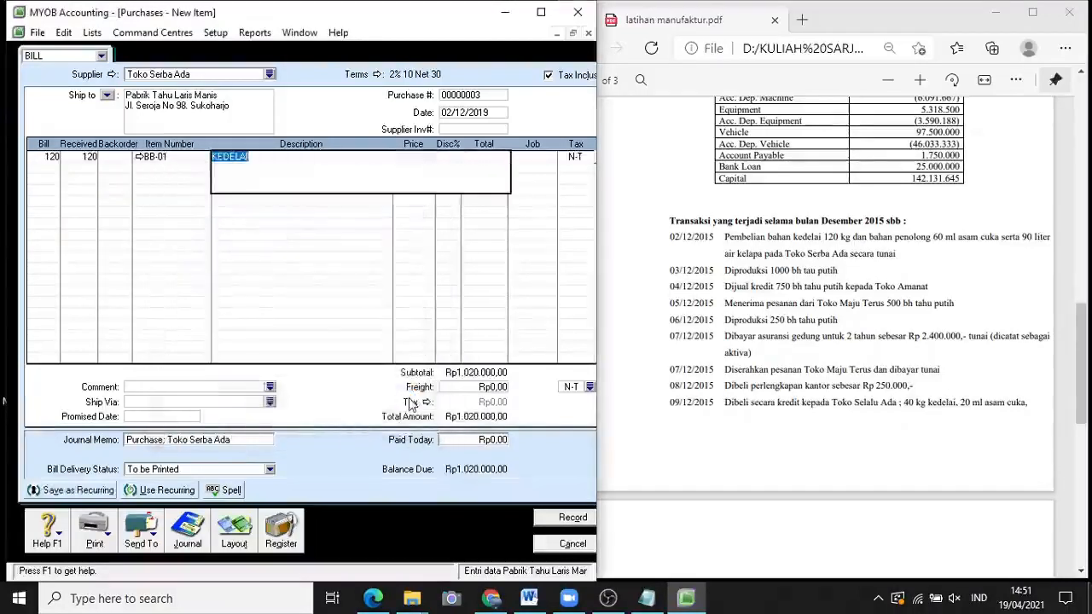
left_click(524, 168)
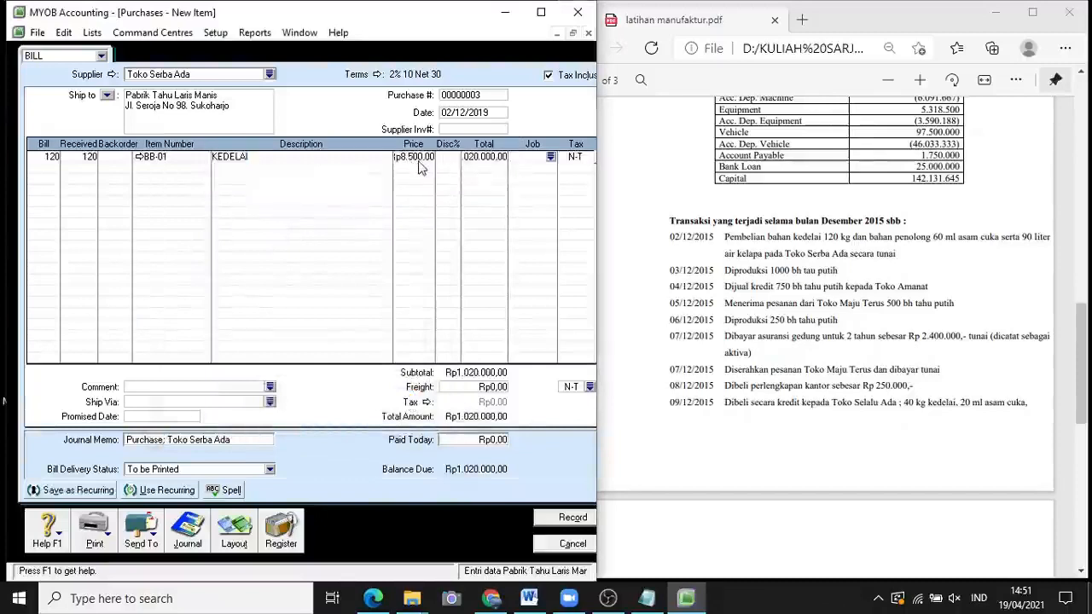
Enter the second bill line with quantity 60 of item BP-01 (ASAM CUKA)
left_click(47, 166)
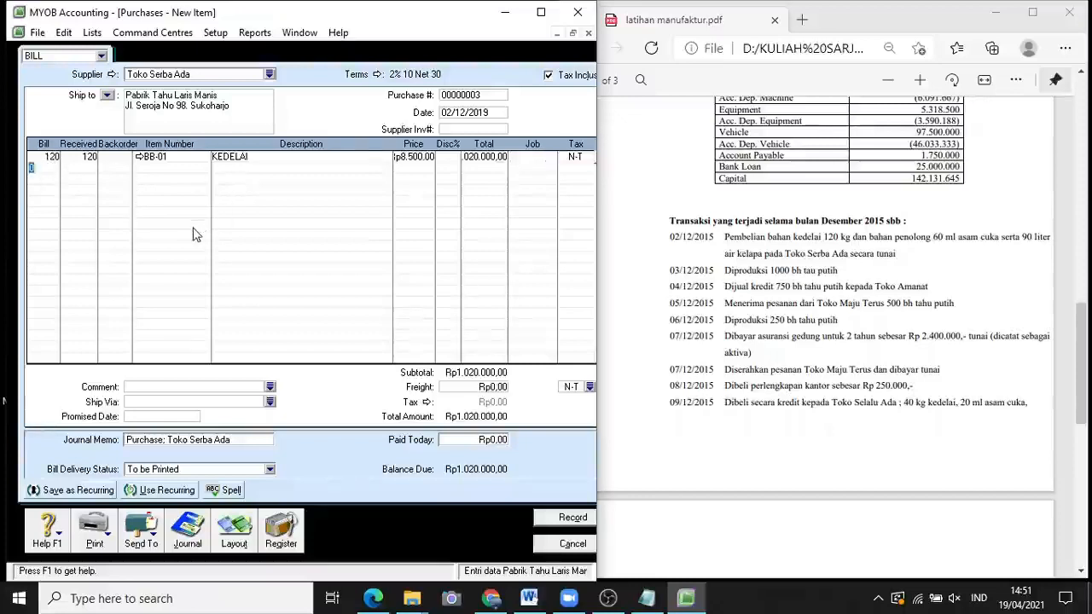
type("60")
key("Tab")
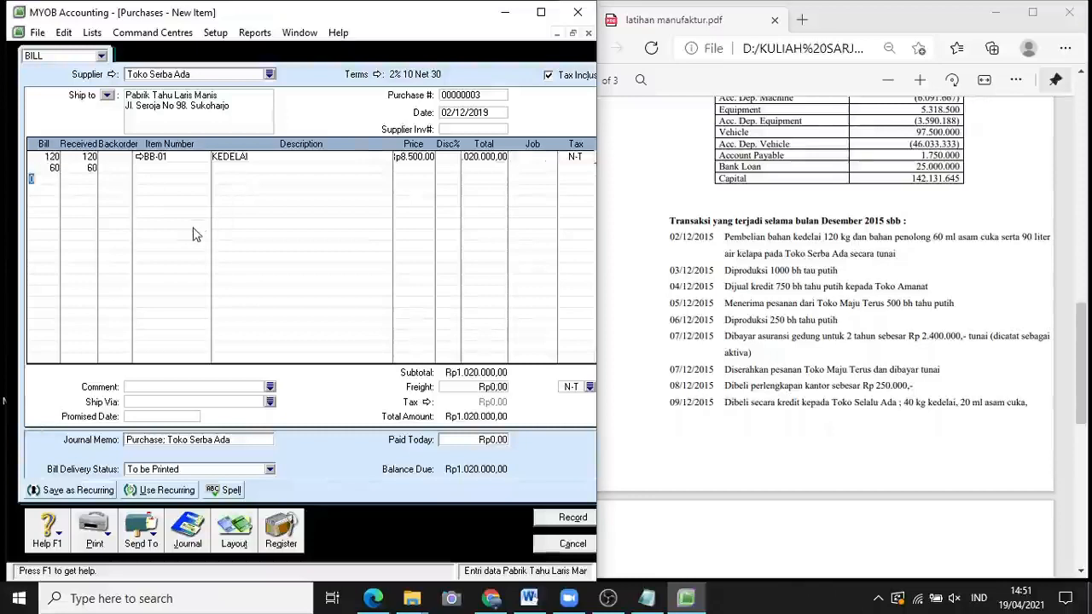
left_click(188, 168)
key("Tab")
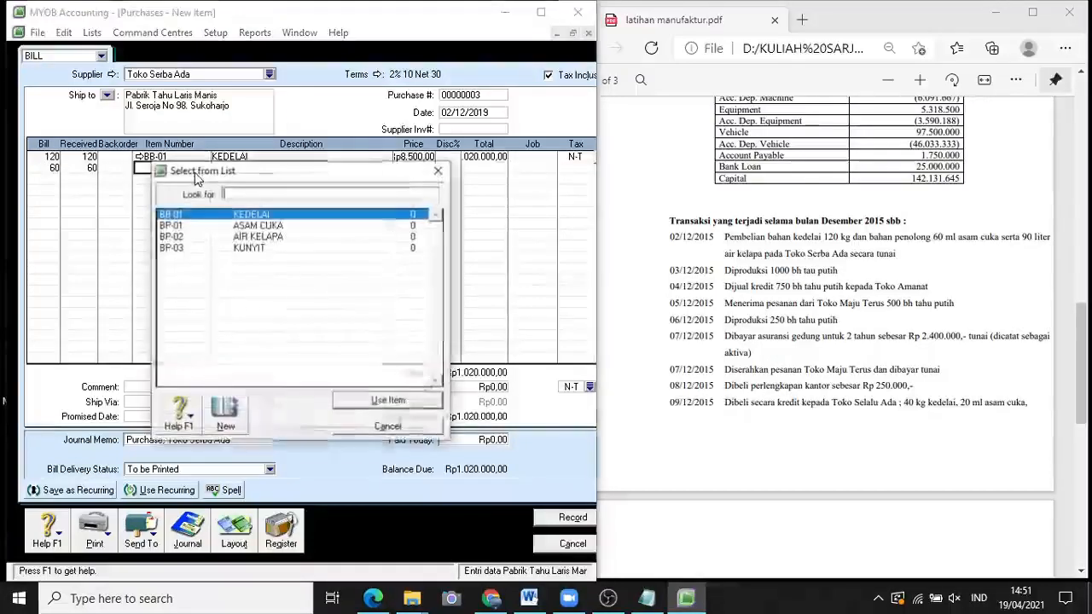
type("BP-01")
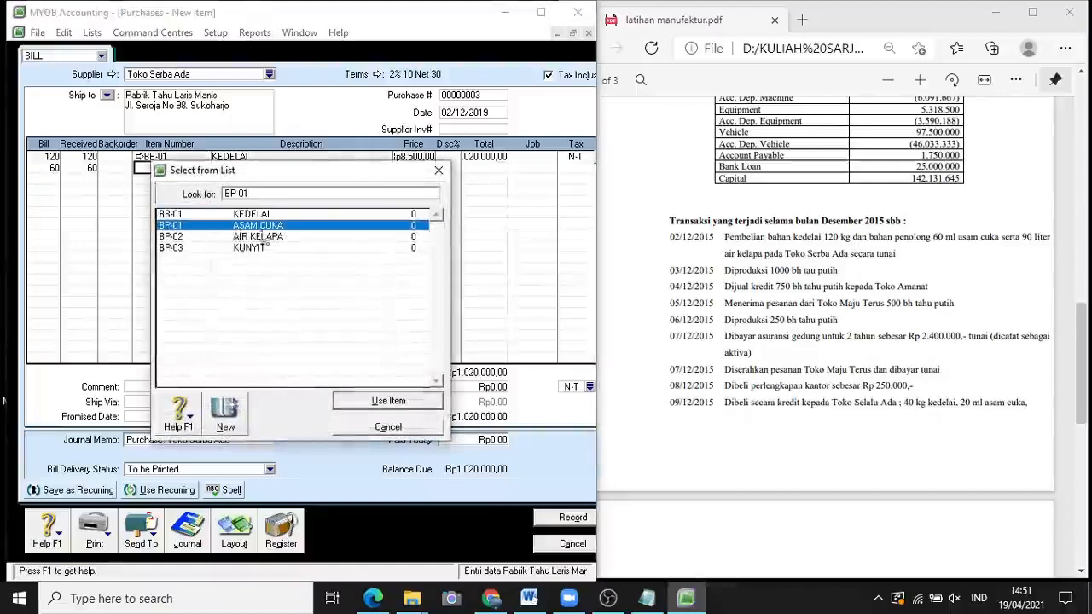
left_click(386, 399)
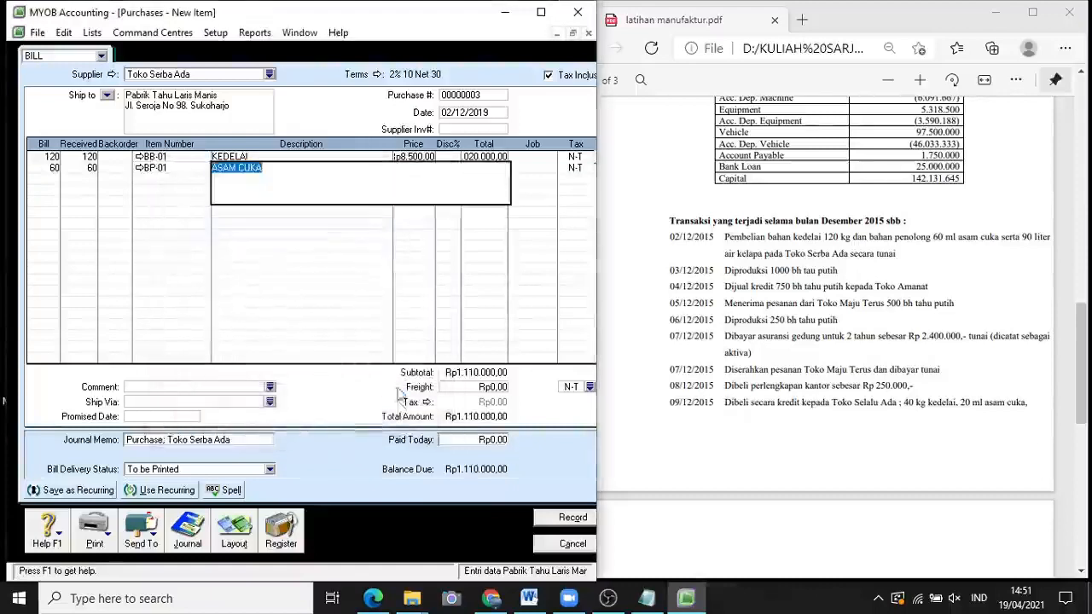
left_click(520, 168)
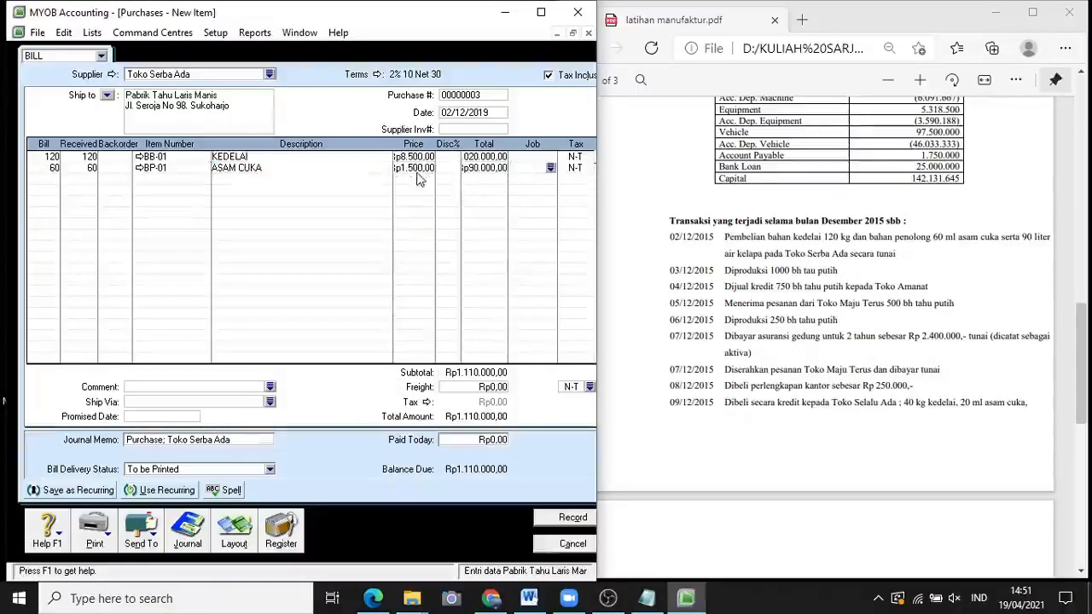
Enter the third bill line with quantity 90 of item BP-02 (AIR KELAPA)
left_click(47, 183)
type("90")
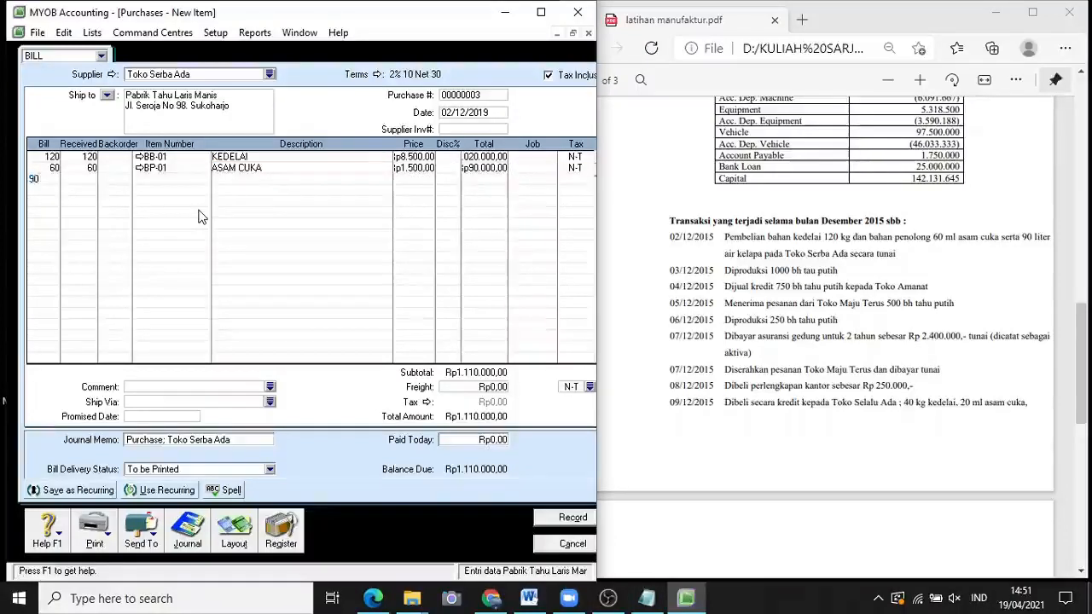
key("Tab")
left_click(214, 179)
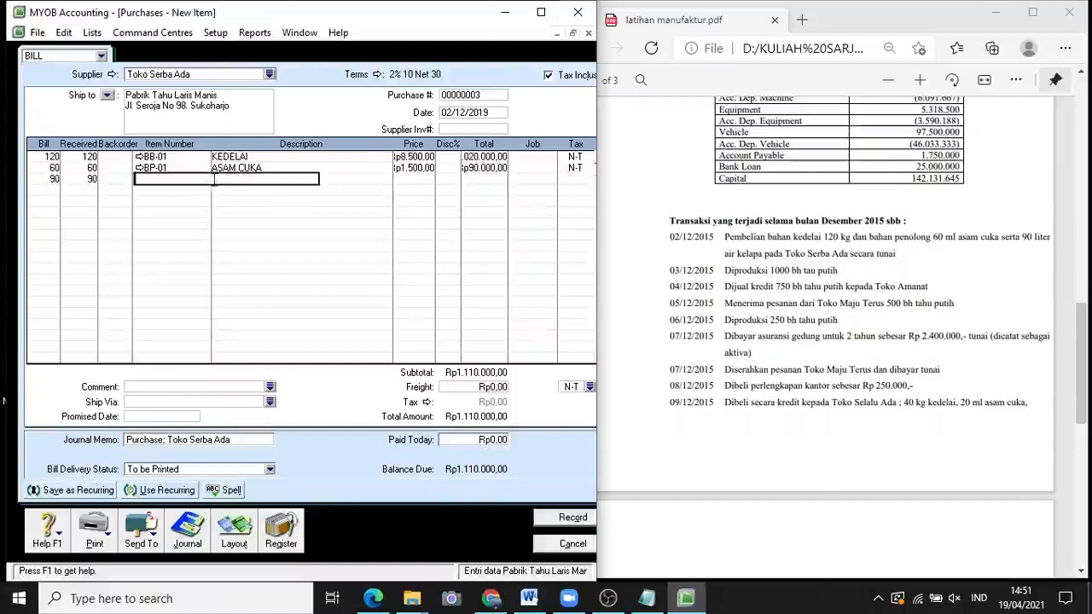
key("Tab")
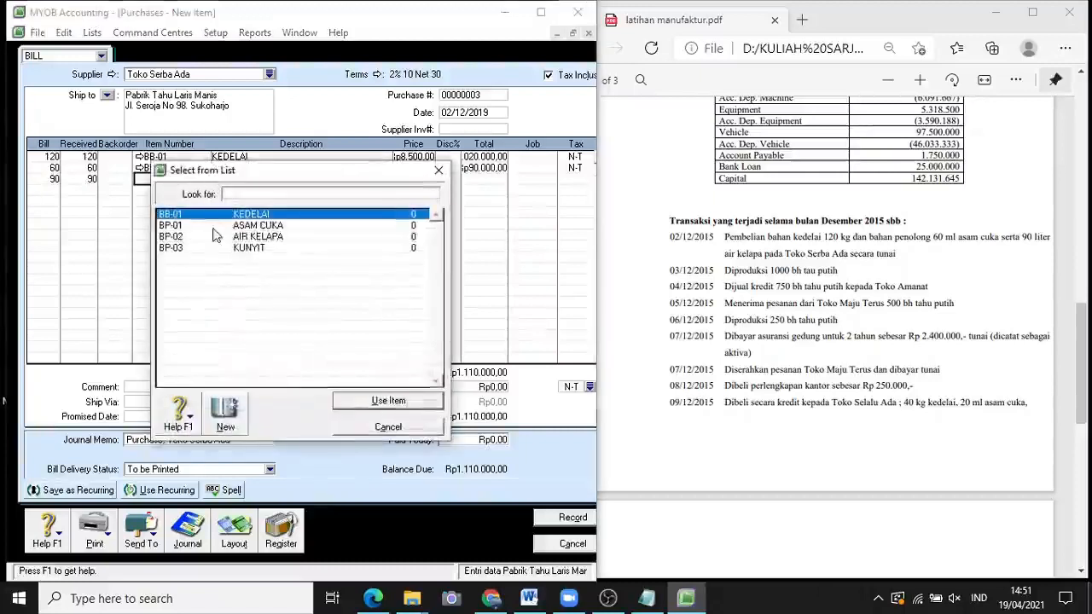
left_click(214, 237)
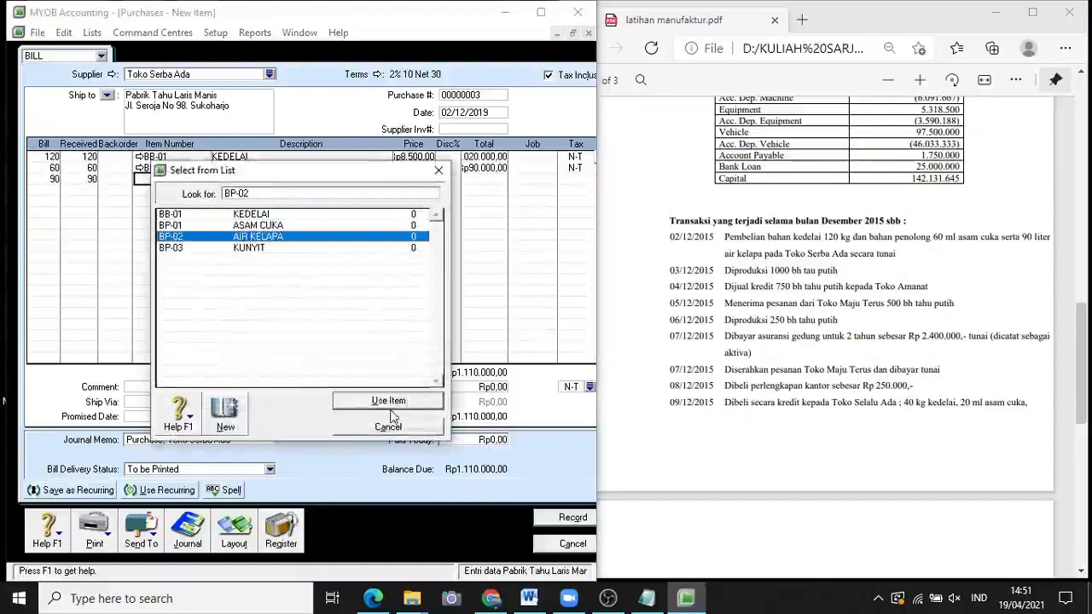
left_click(390, 401)
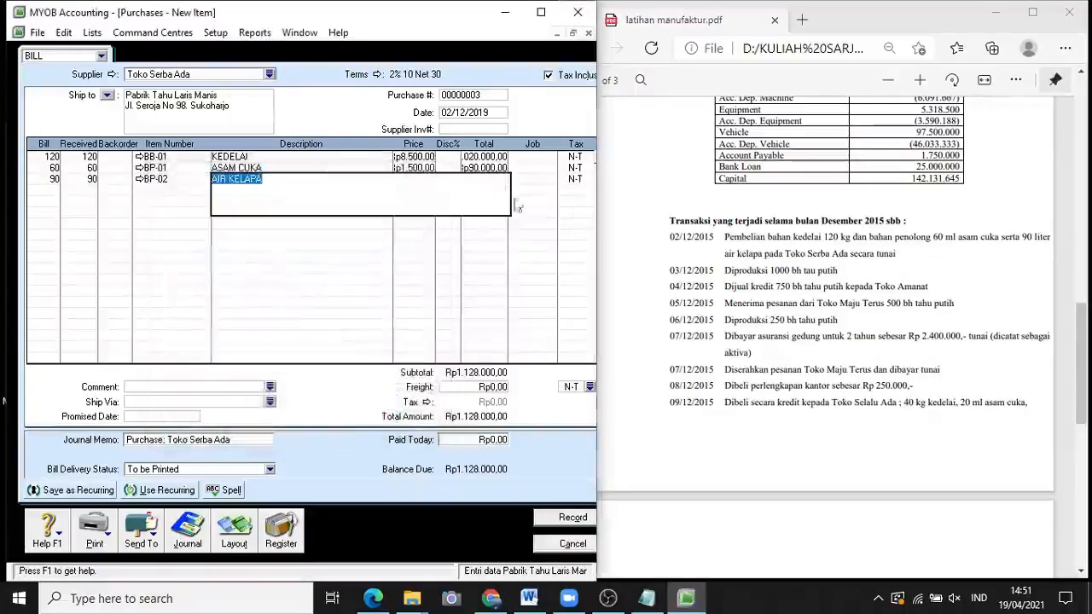
left_click(532, 177)
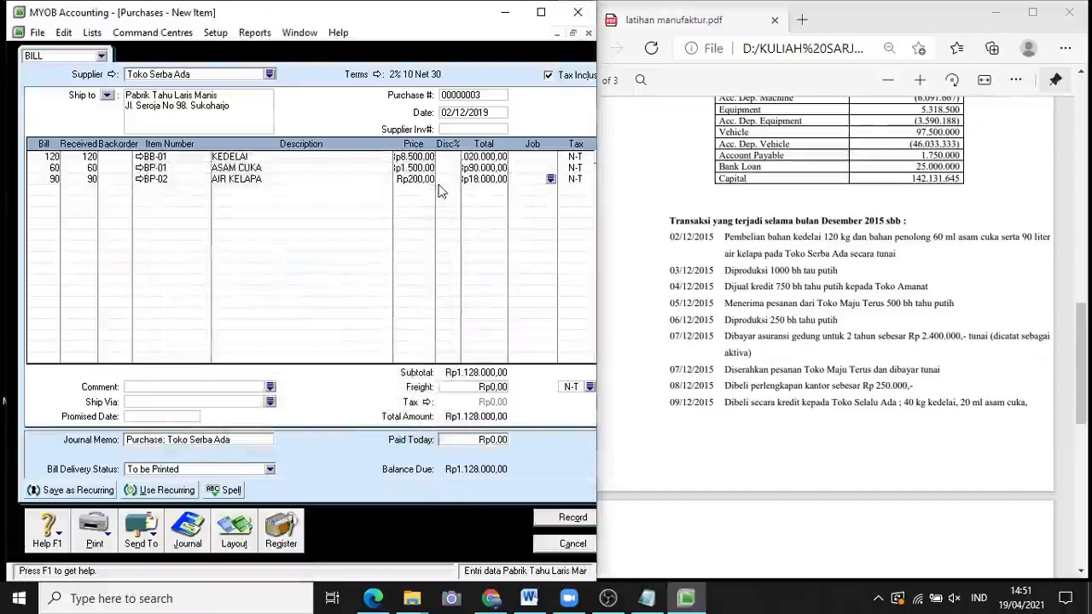
Set the amount paid today to Rp1.128.000 and record the purchase
left_click(481, 442)
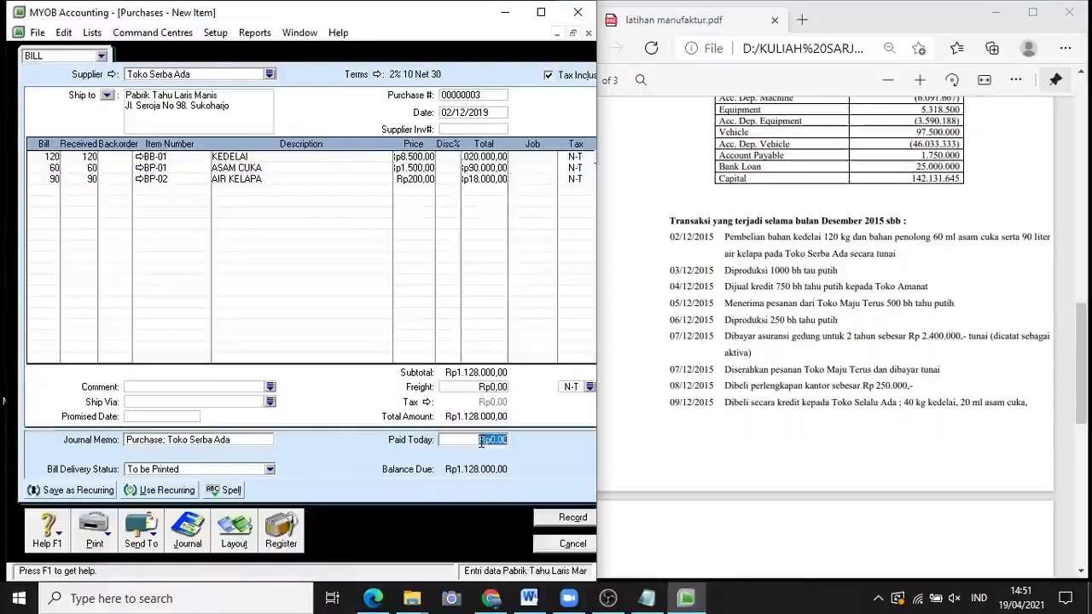
type("1128000")
key("Tab")
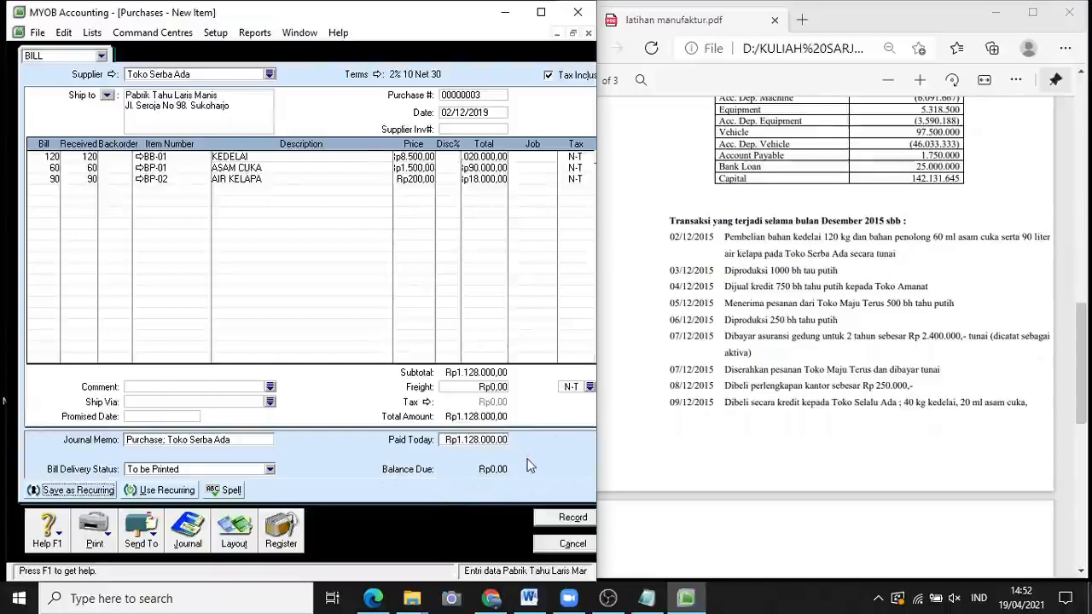
left_click(573, 517)
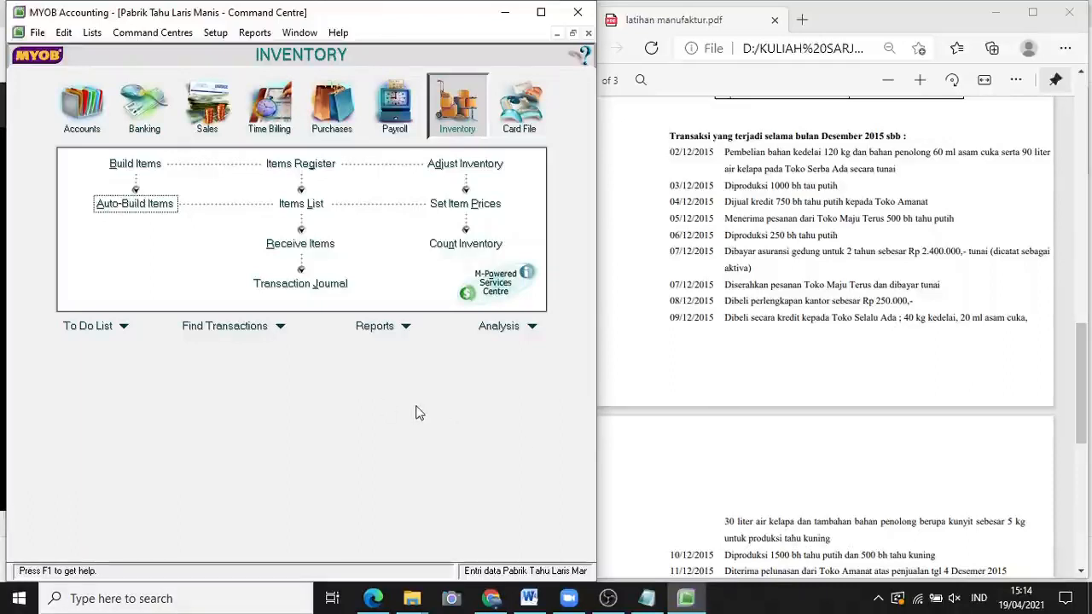
Auto-build 1000 units of BDP-01 (BDP Tahu Putih)
key("Return")
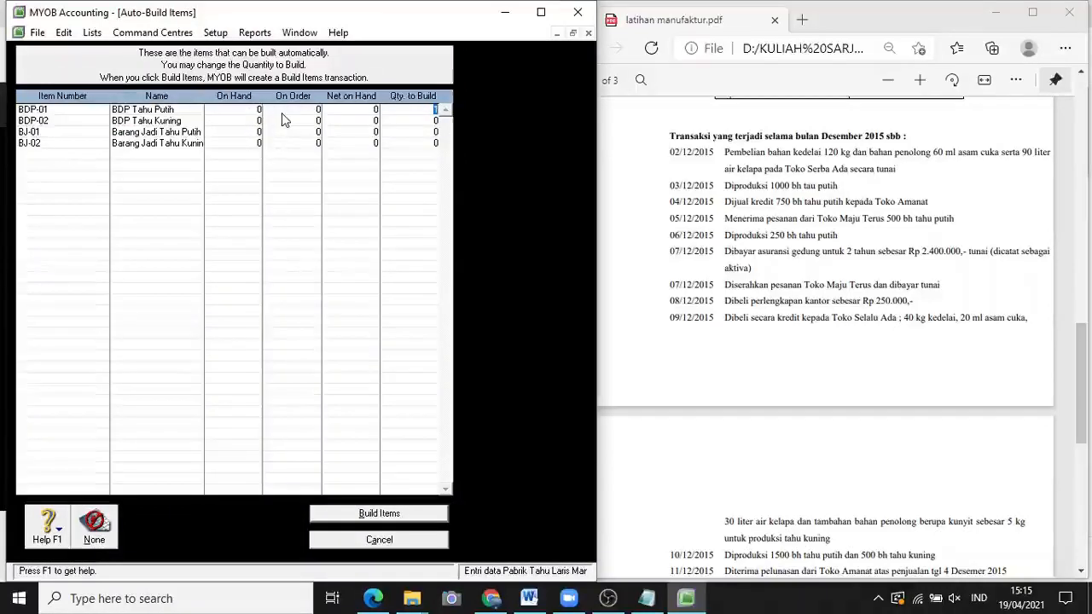
type("1000")
left_click(380, 514)
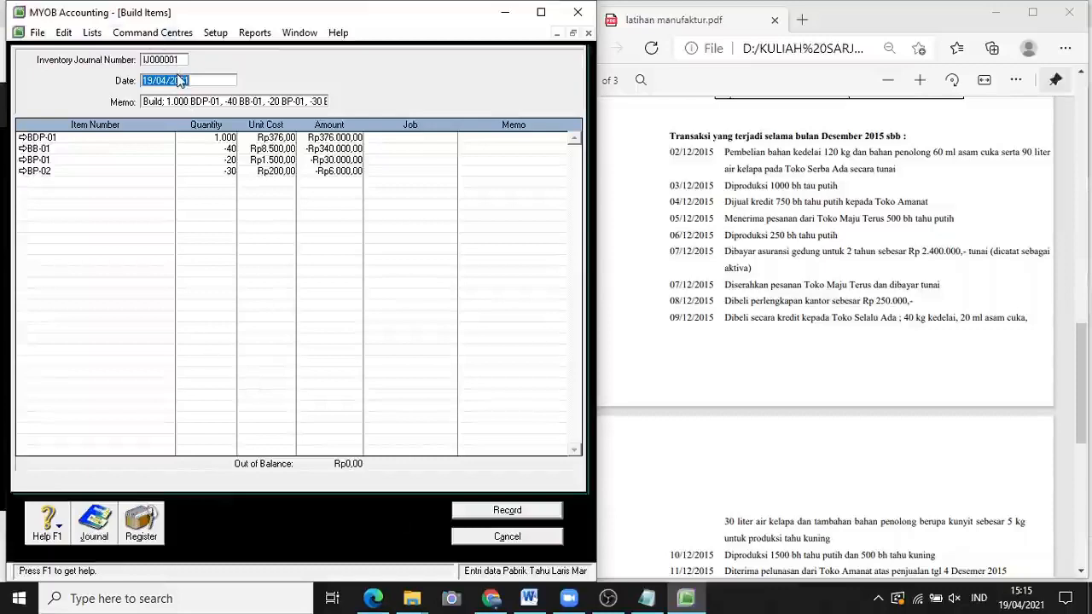
Date the build transaction 03/12/2019 and set its memo to "Produksi 1000 Tahu Putih"
type("/12/")
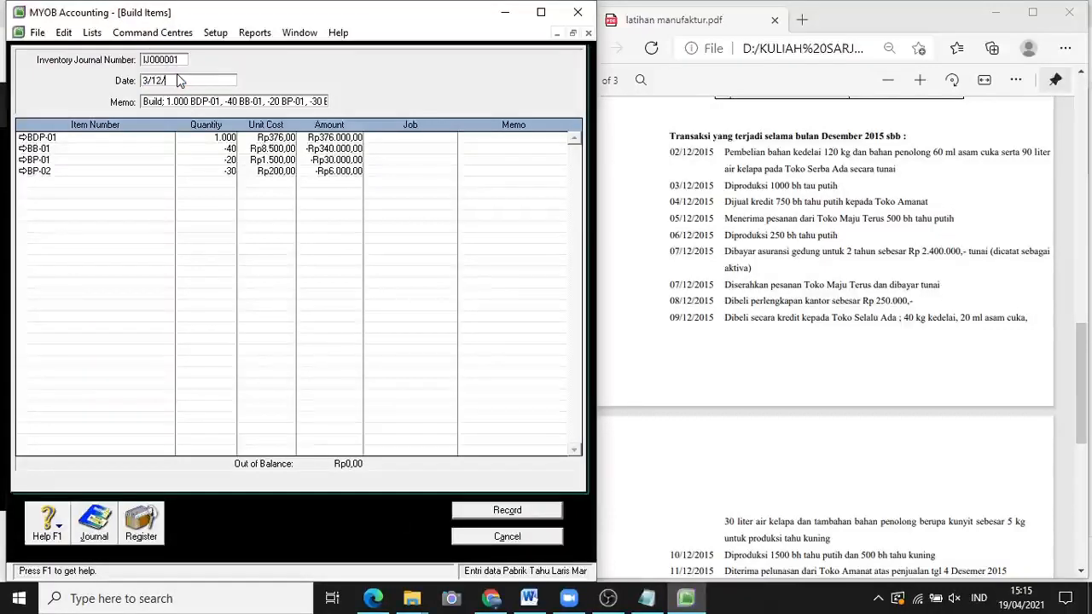
type("2019")
key("Tab")
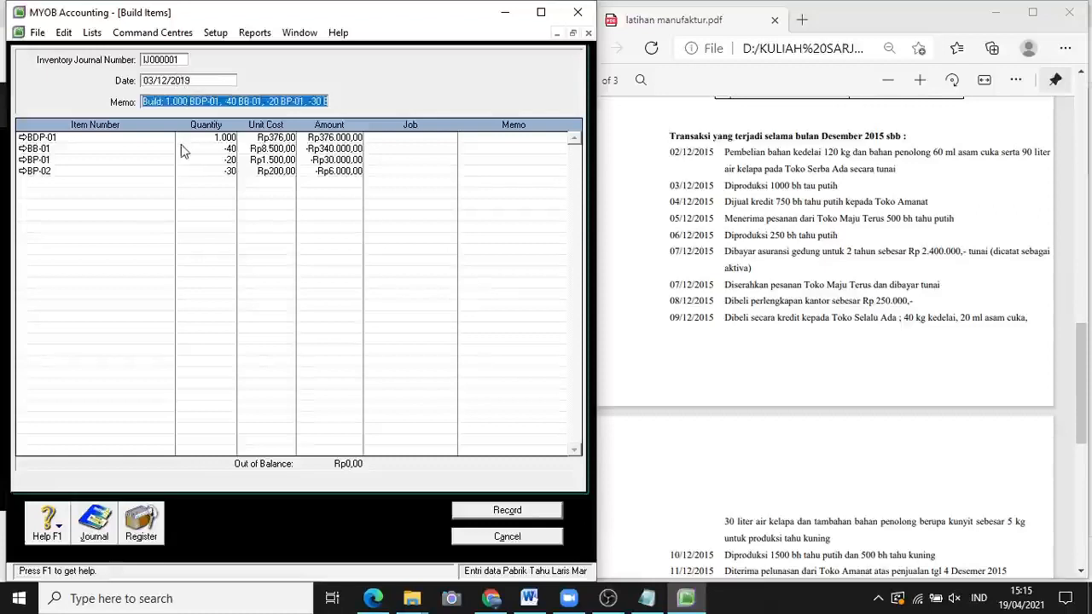
type("Prod")
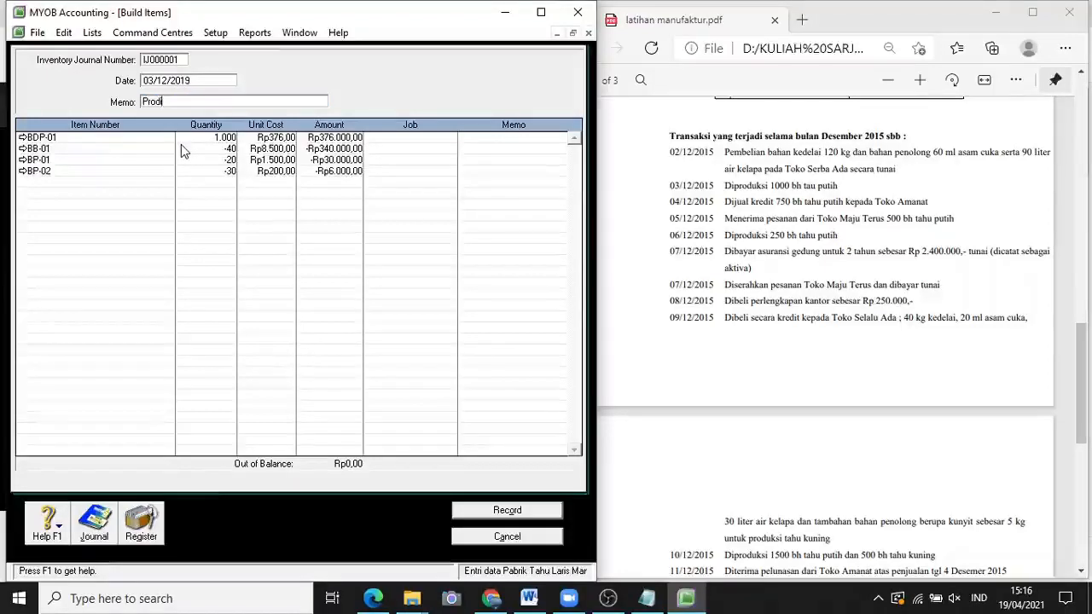
type("uksi 1000 Tahu Putih")
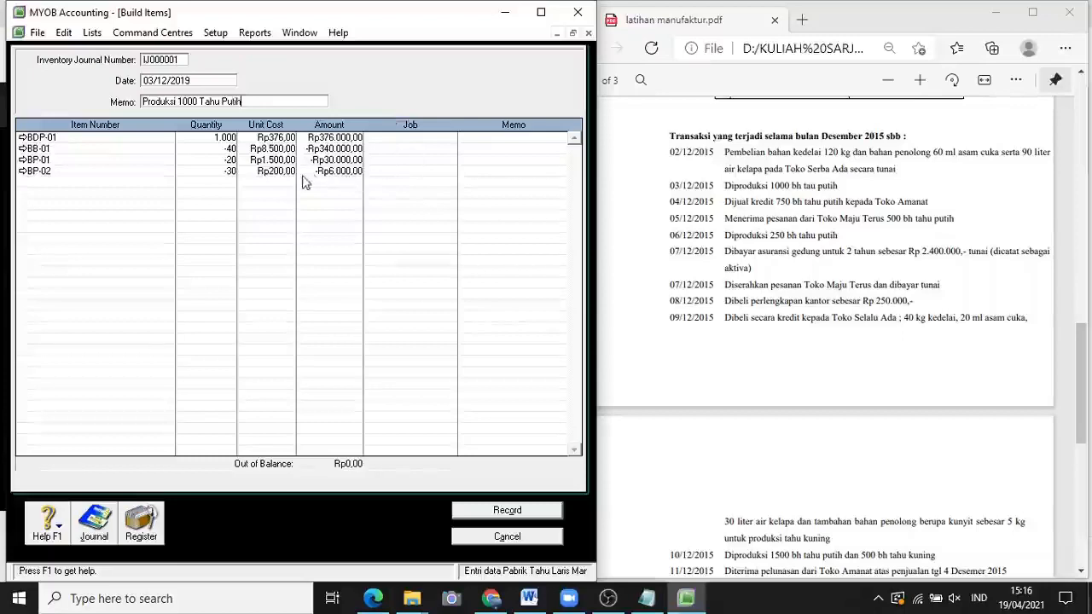
Create a new detail job numbered JOB TP-01 from the BB-01 line's job selection
left_click(393, 148)
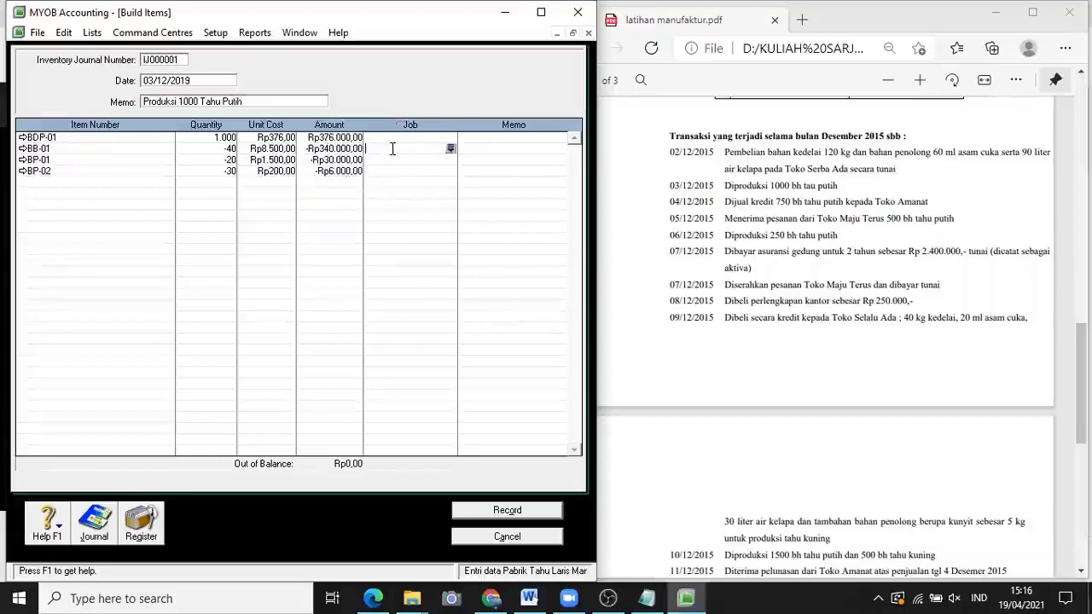
left_click(450, 149)
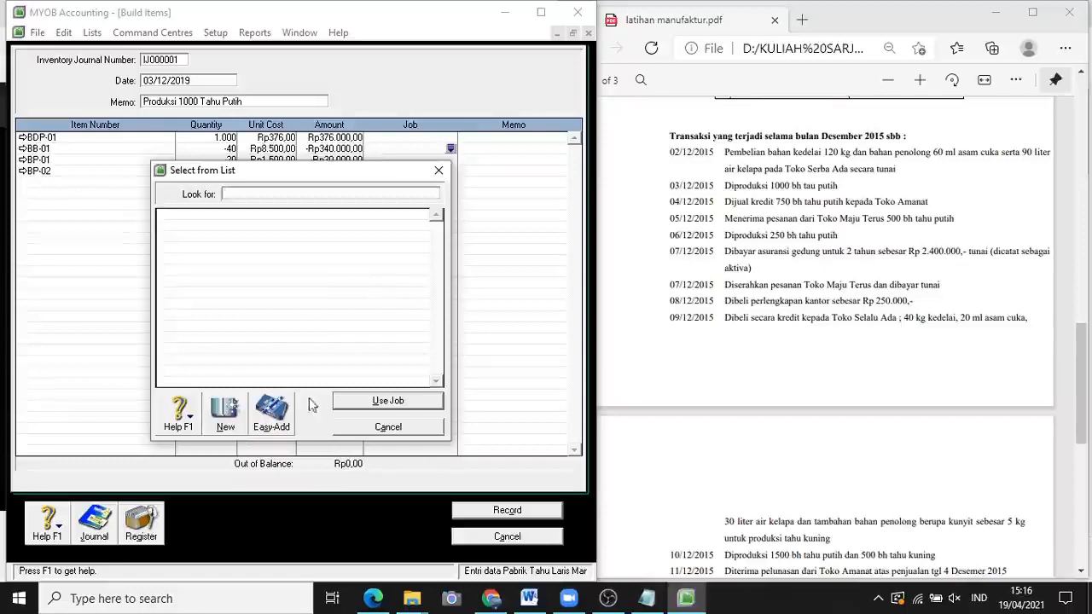
left_click(225, 426)
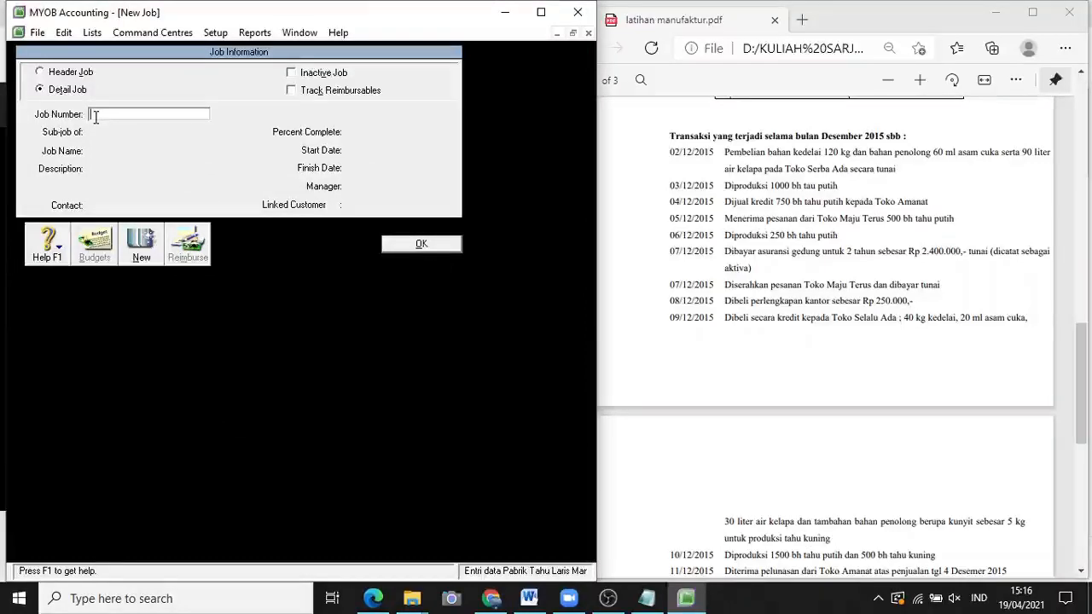
type("JOB TP-01")
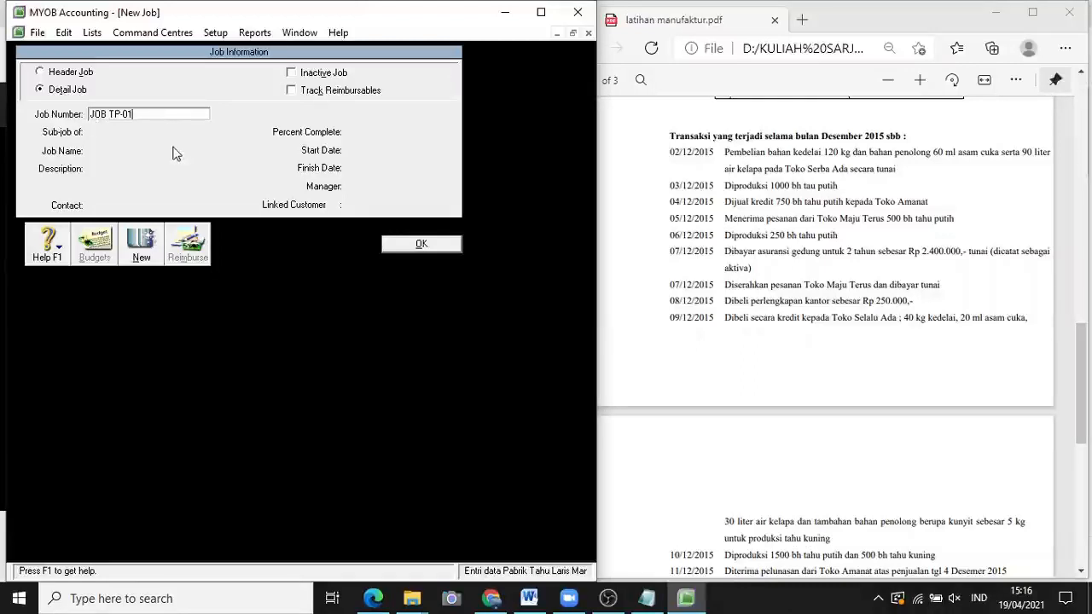
key("Tab")
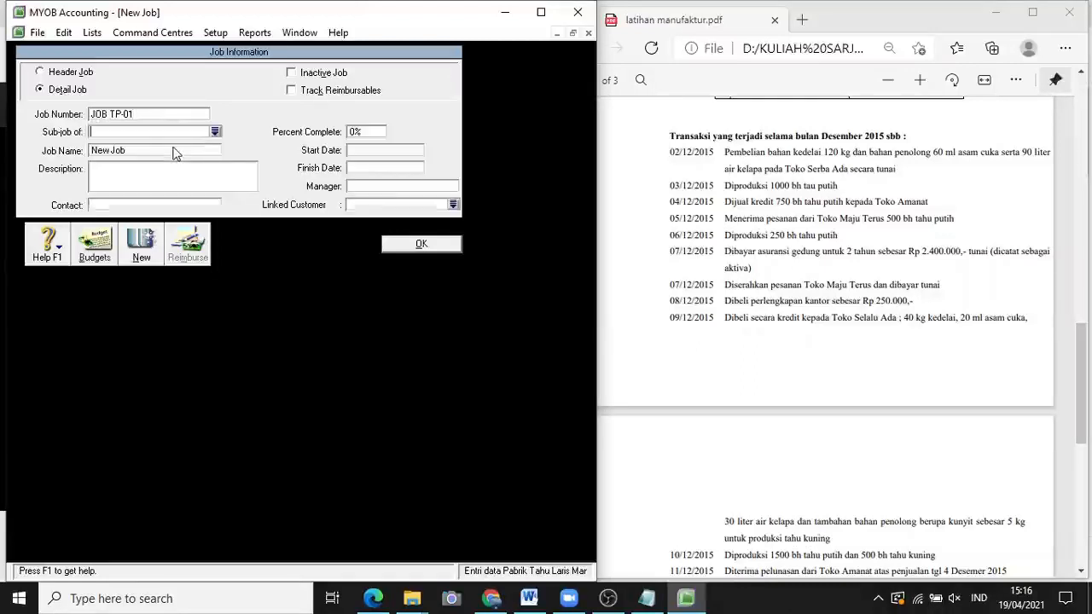
left_click(401, 244)
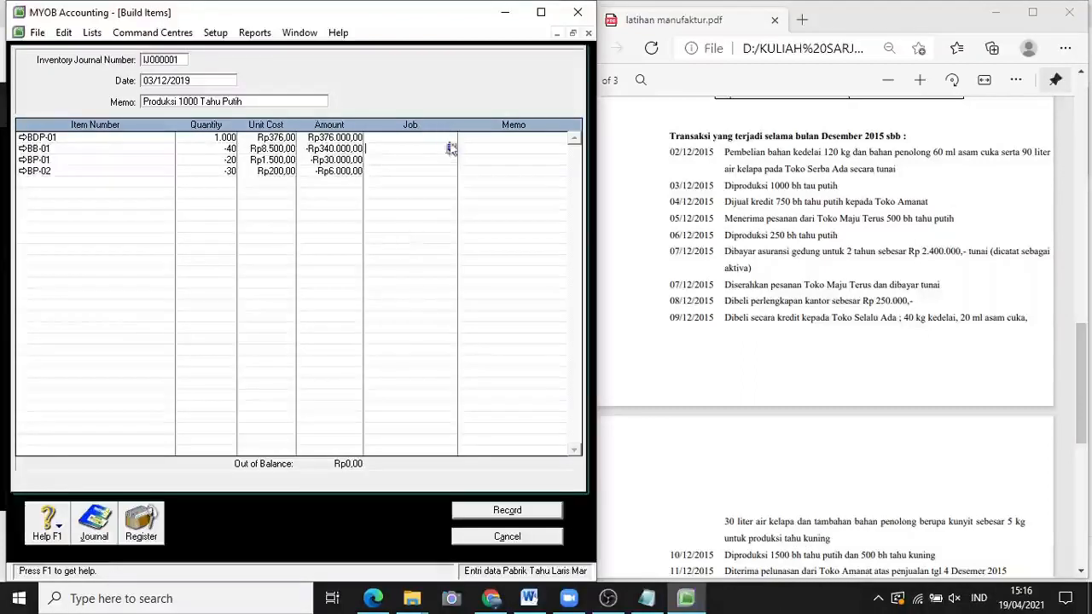
Assign JOB TP-01 to the BB-01, BP-01 and BP-02 lines and record the build transaction
left_click(451, 150)
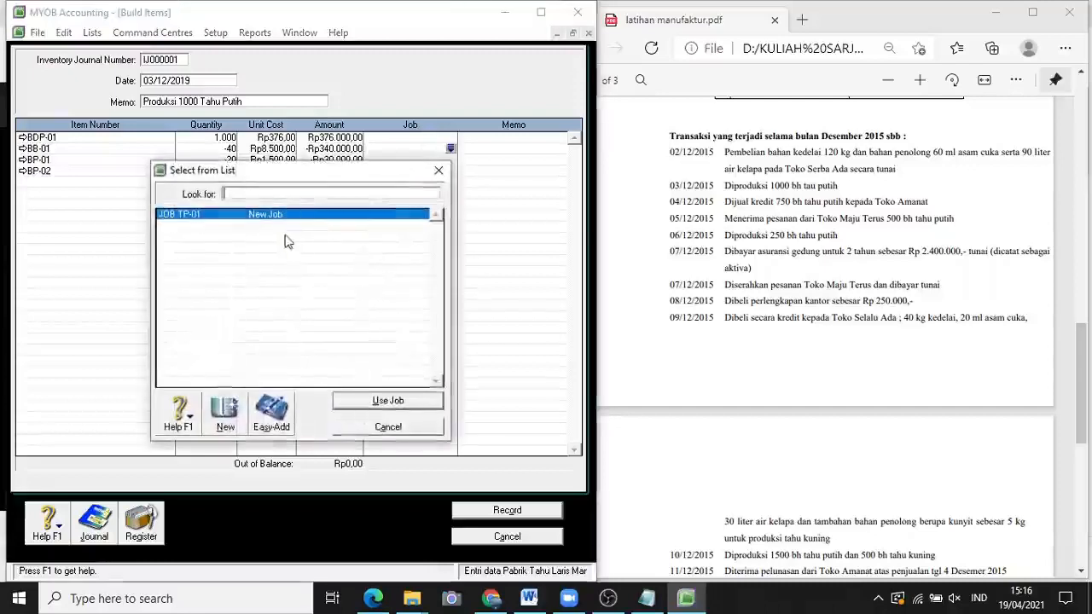
left_click(290, 217)
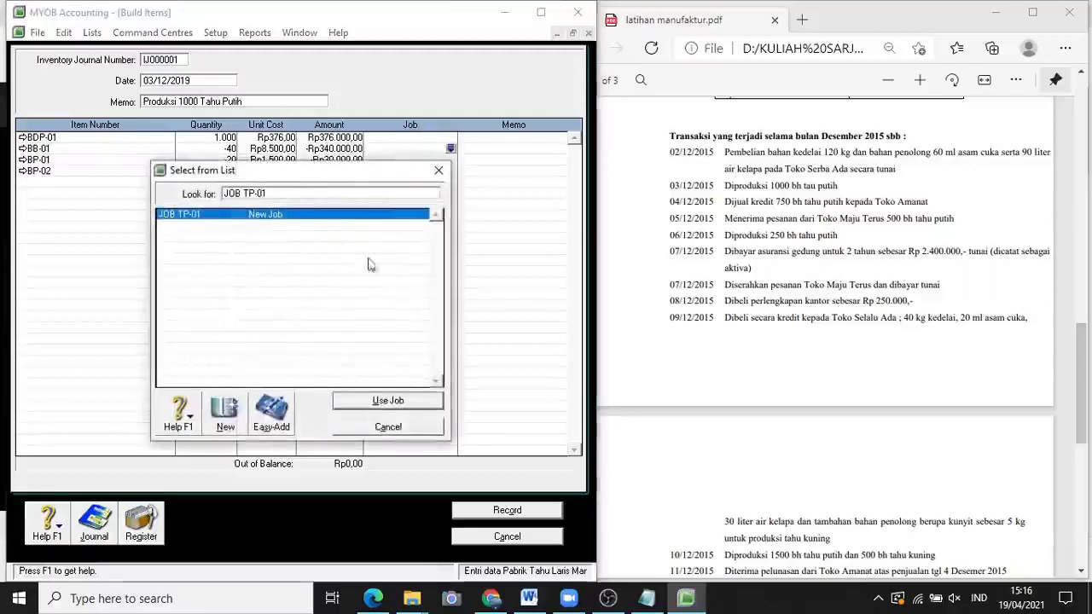
left_click(390, 402)
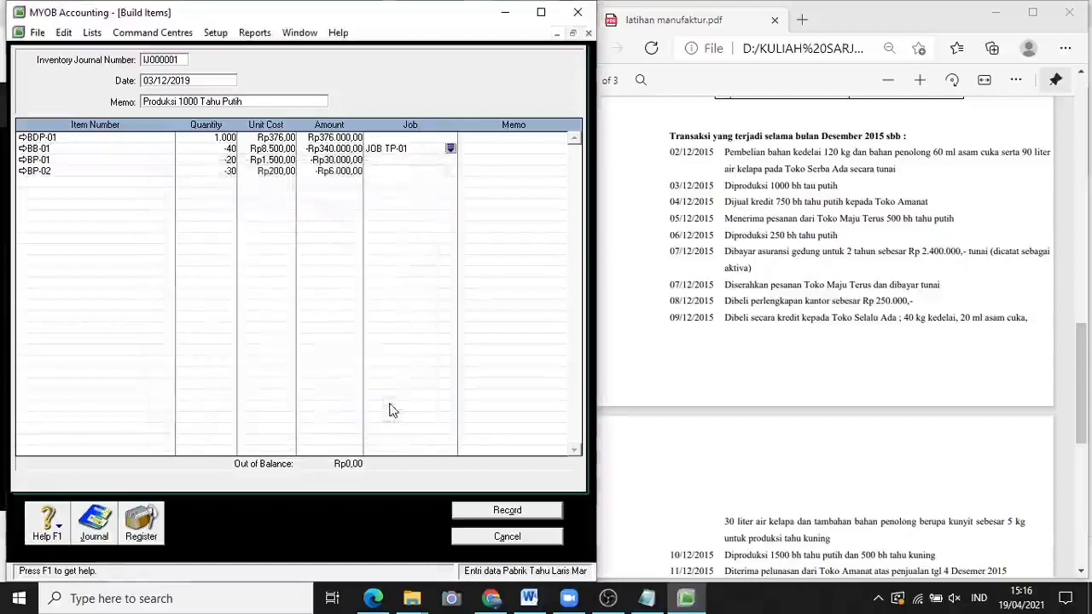
left_click(450, 161)
left_click(451, 161)
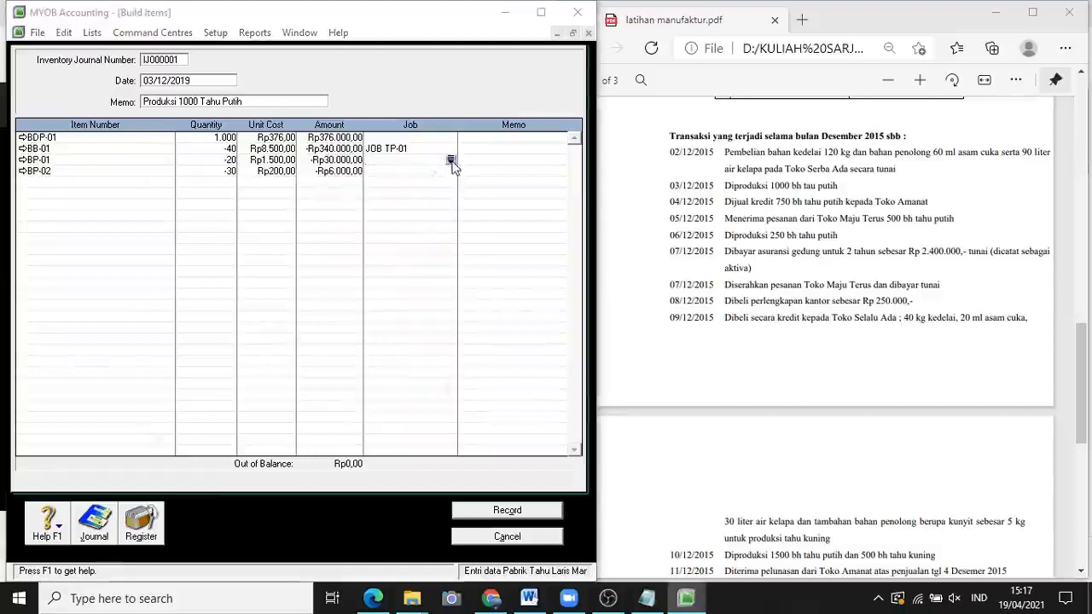
left_click(353, 218)
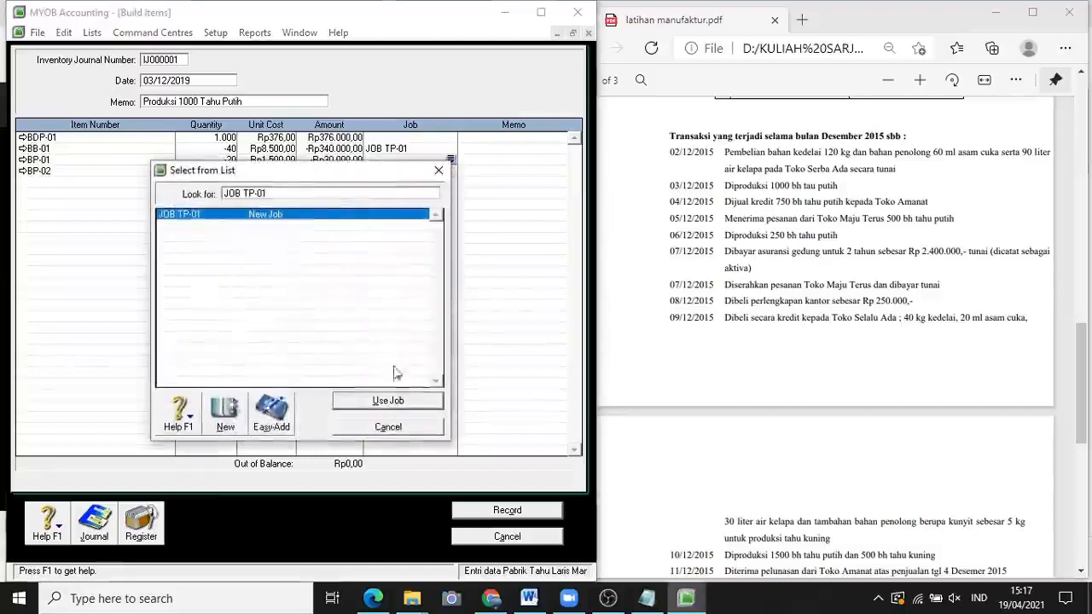
left_click(385, 402)
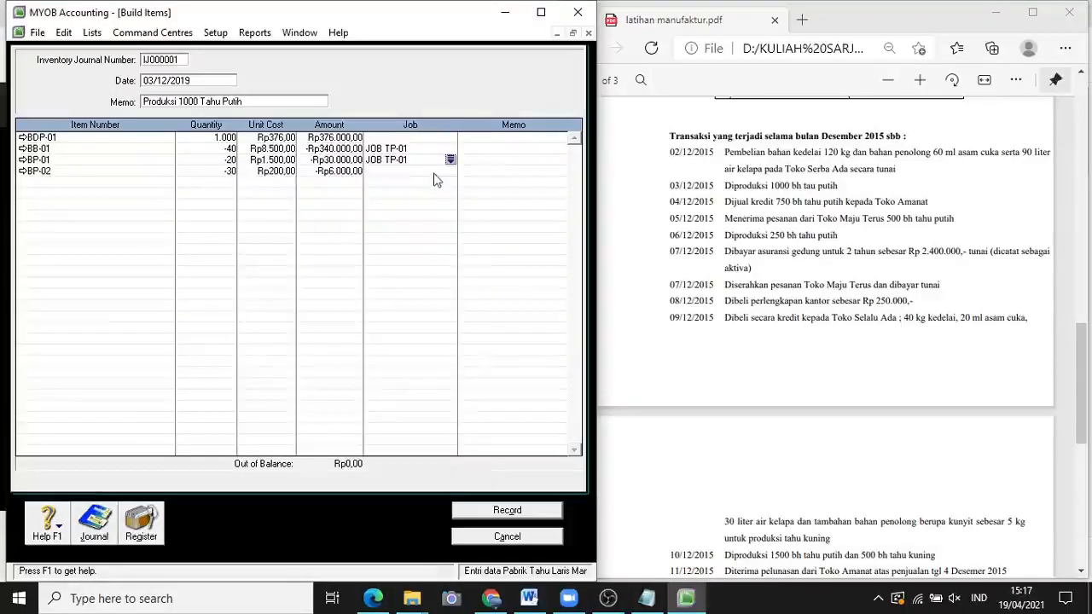
left_click(434, 171)
left_click(451, 171)
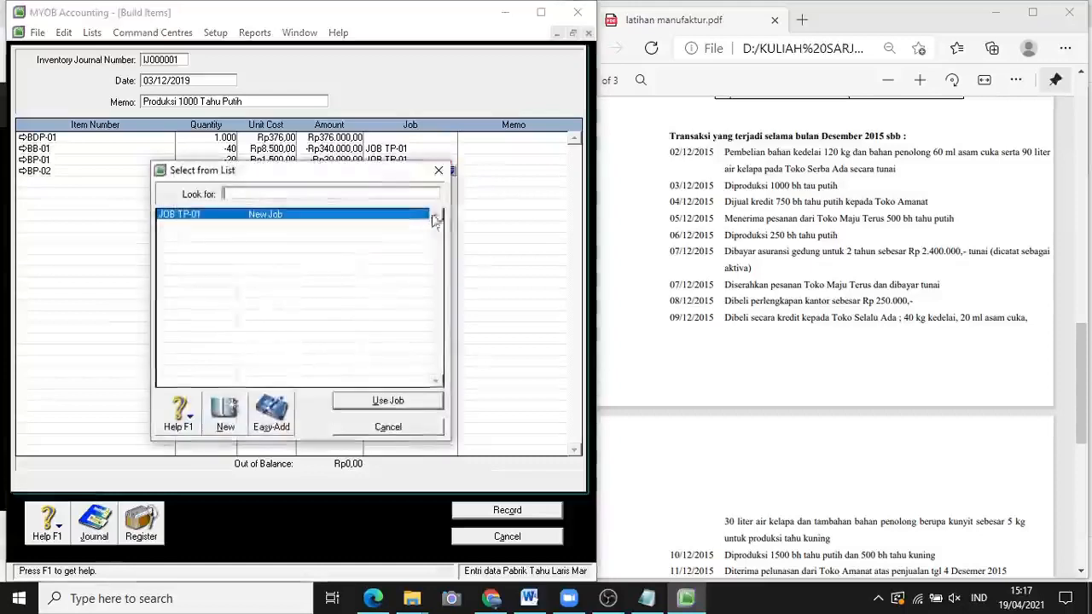
left_click(388, 401)
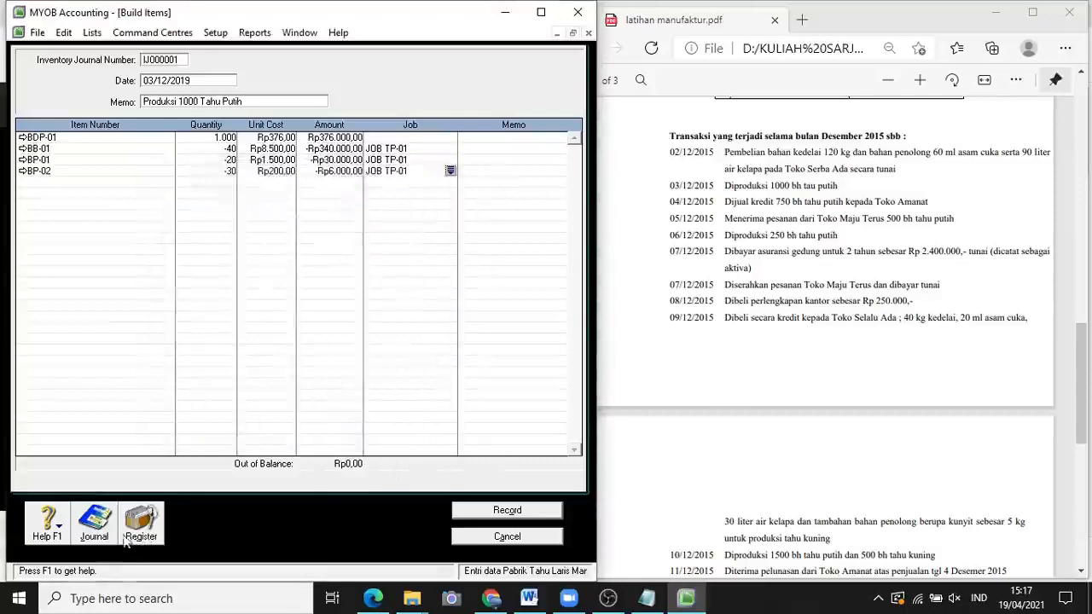
left_click(474, 512)
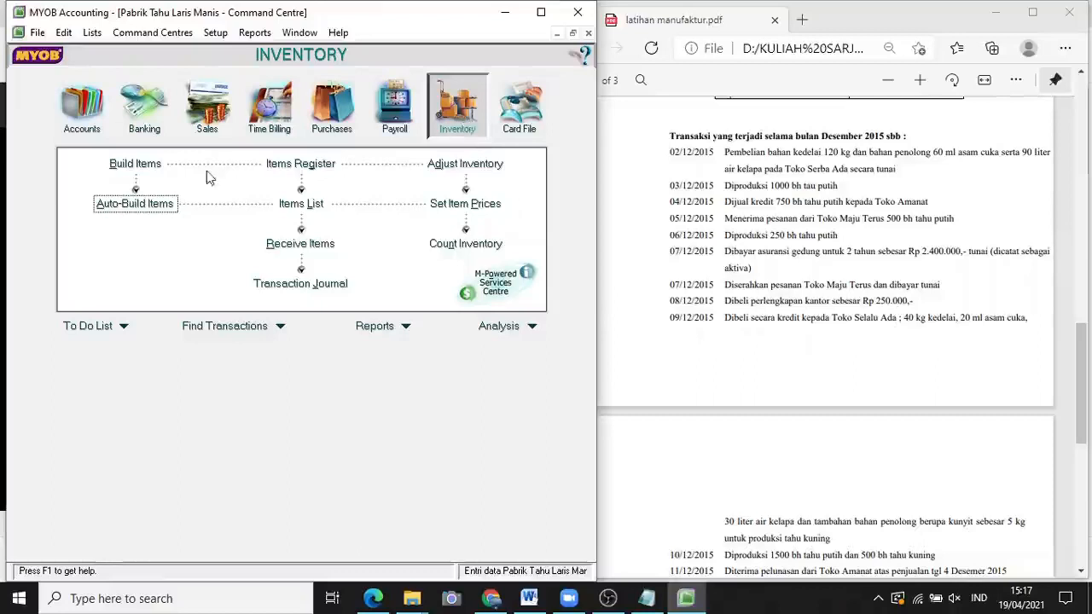
Start an inventory adjustment dated 03/12/2019 with the memo "BTKL dan BOP dibebankan JOB TP-01"
left_click(437, 165)
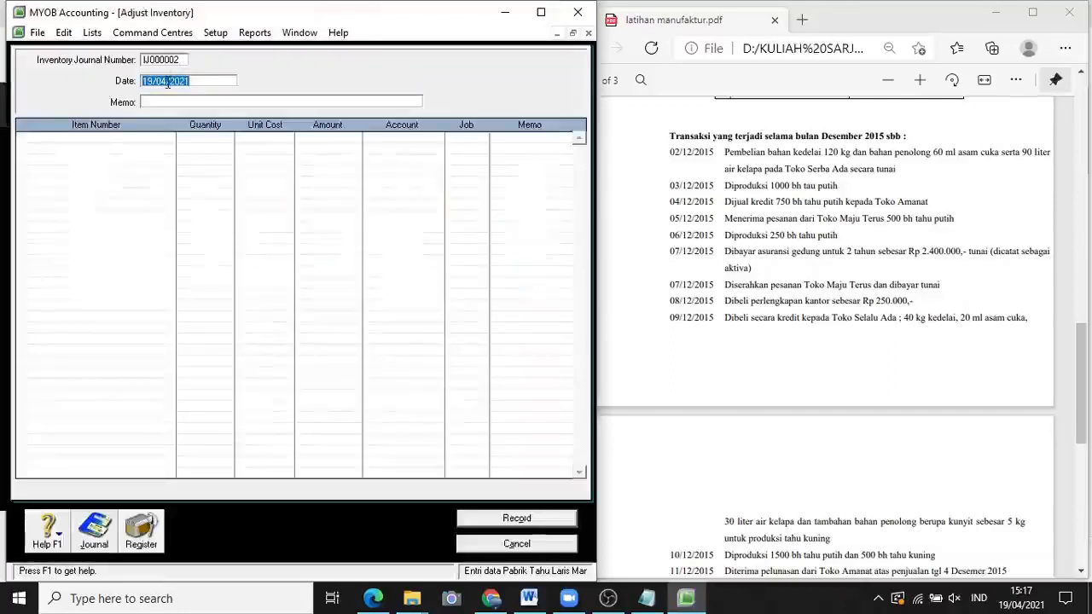
type("3/")
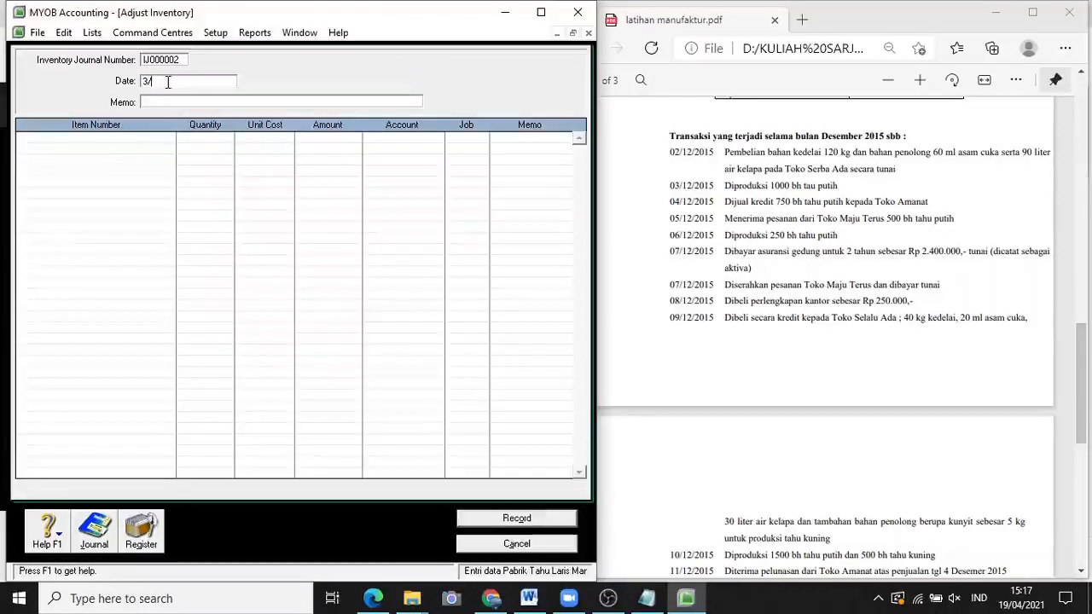
type("12/2019")
key("Tab")
type("BTKL")
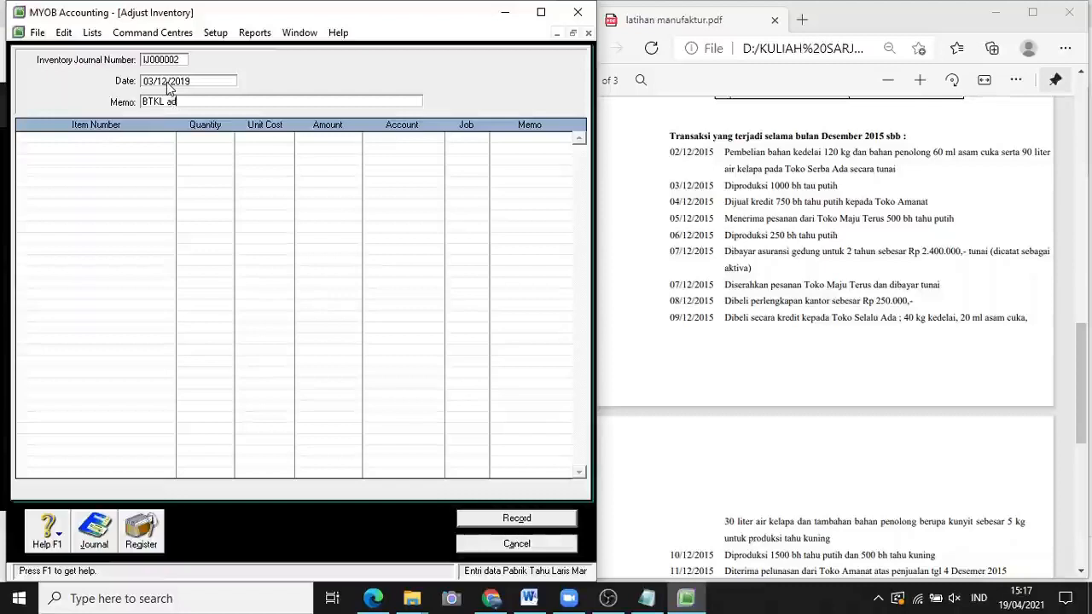
key("BackSpace")
type("dan BP OP")
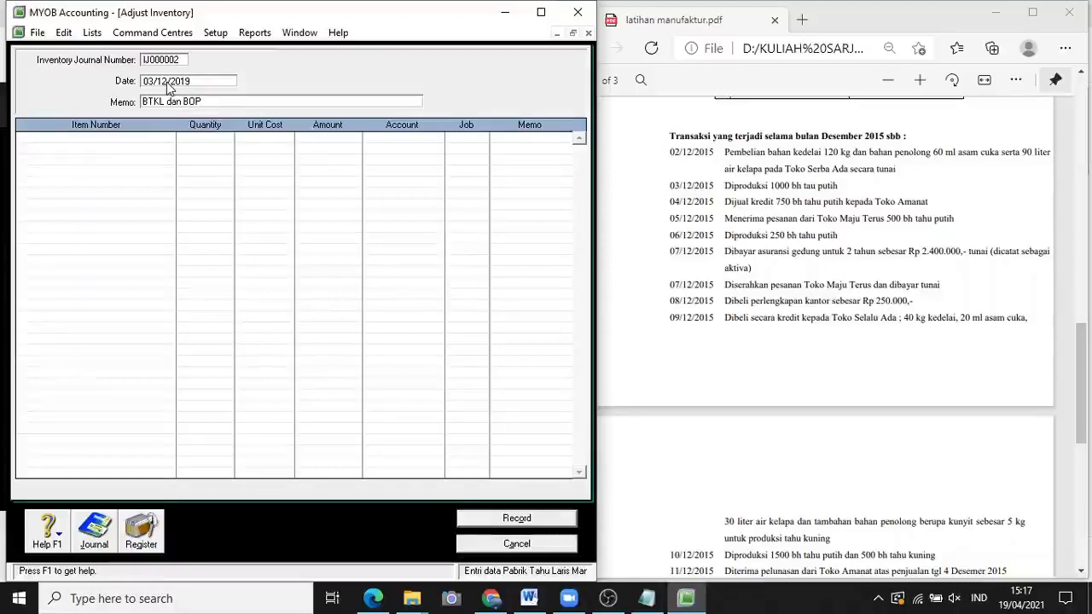
type(" dibebankan JOB TP-01")
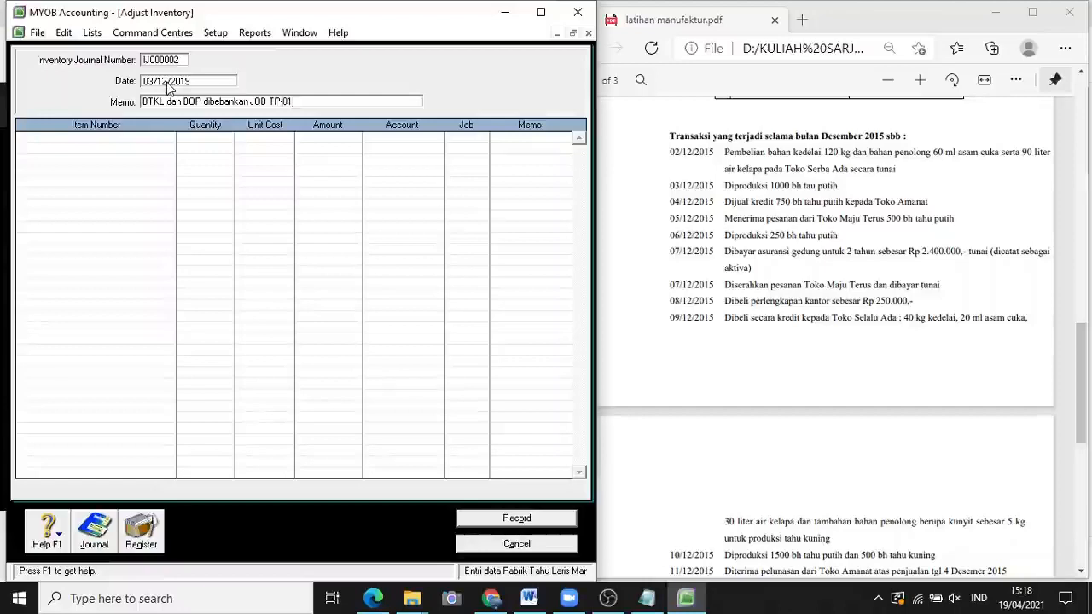
Add item BDP-01 (BDP Tahu Putih) to the first line of the inventory adjustment
left_click(147, 139)
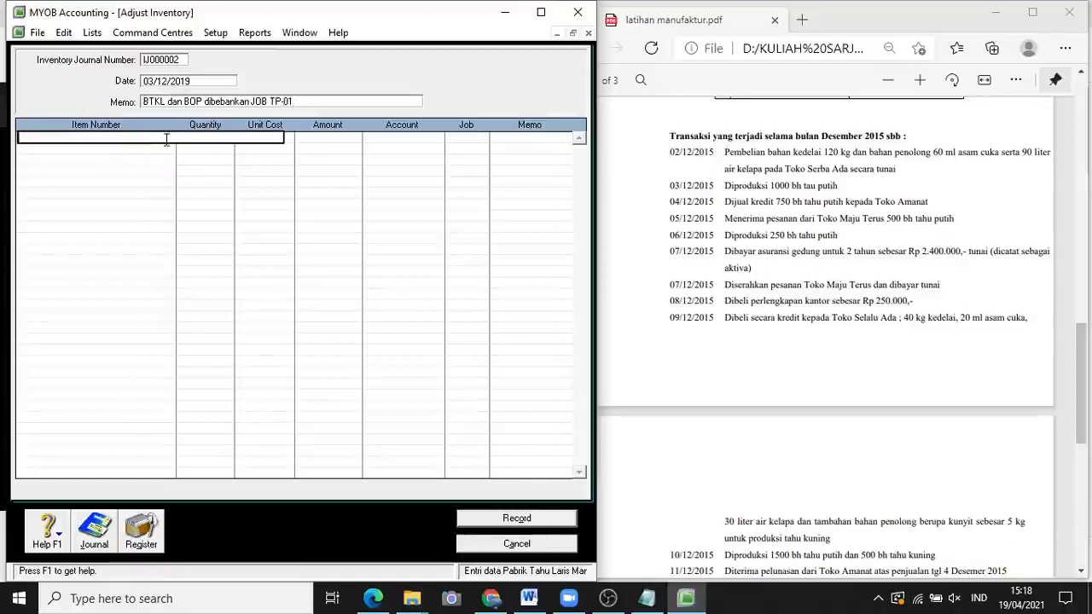
key("Return")
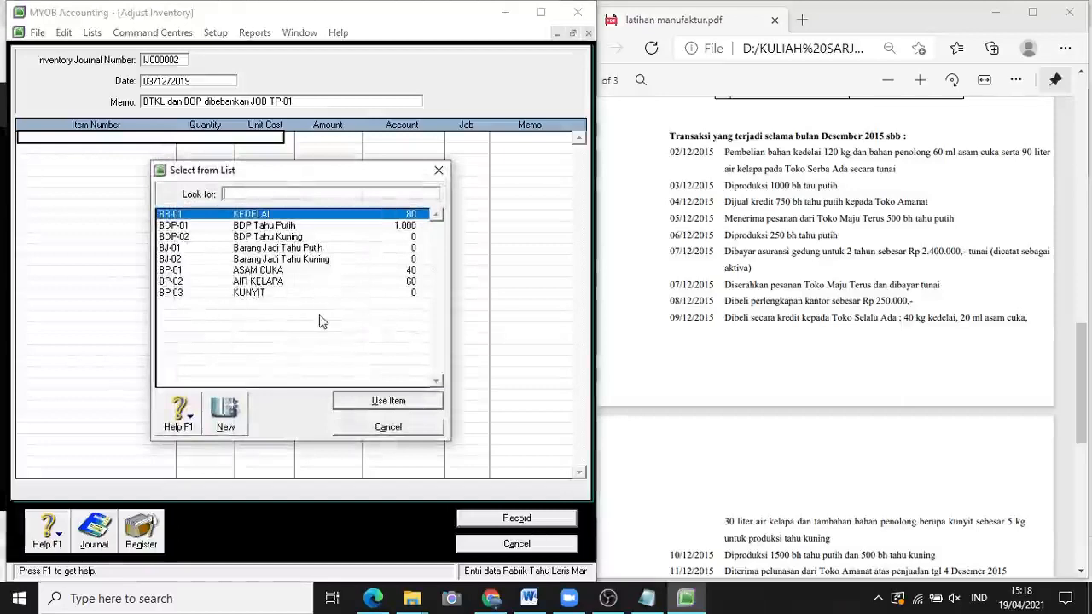
left_click(215, 227)
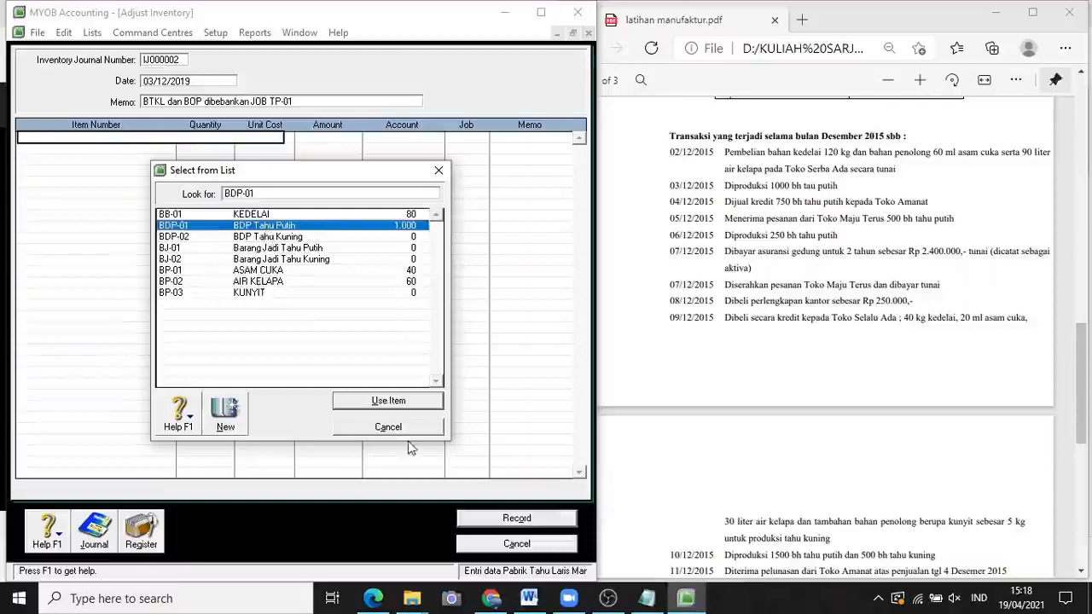
left_click(410, 405)
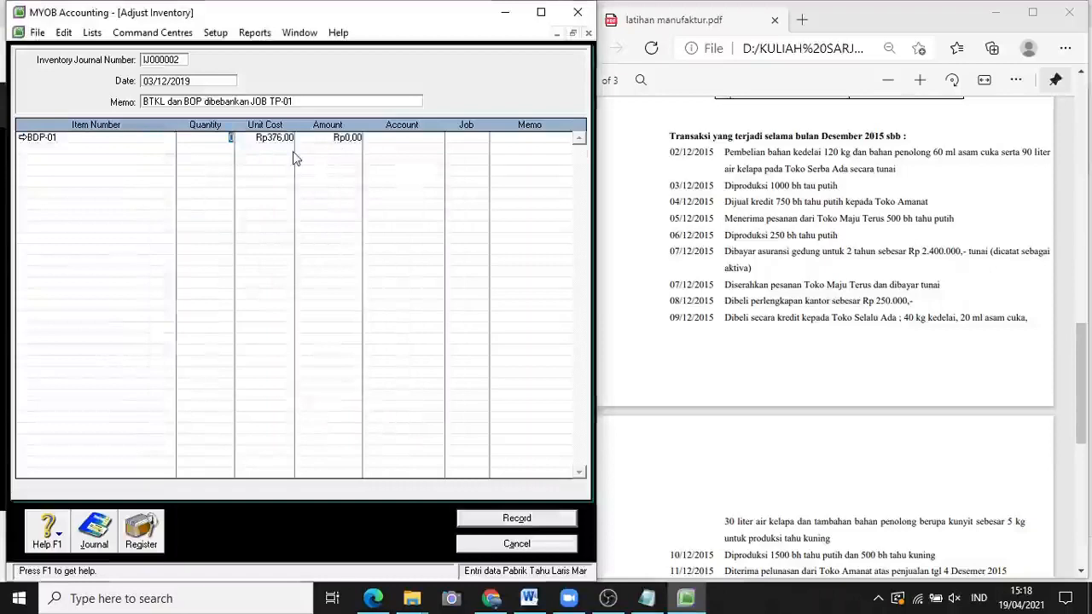
Look up the BTKL cost for 1.000 tahu in the exercise PDF and set the BDP-01 line's amount to Rp100.000
left_click(357, 141)
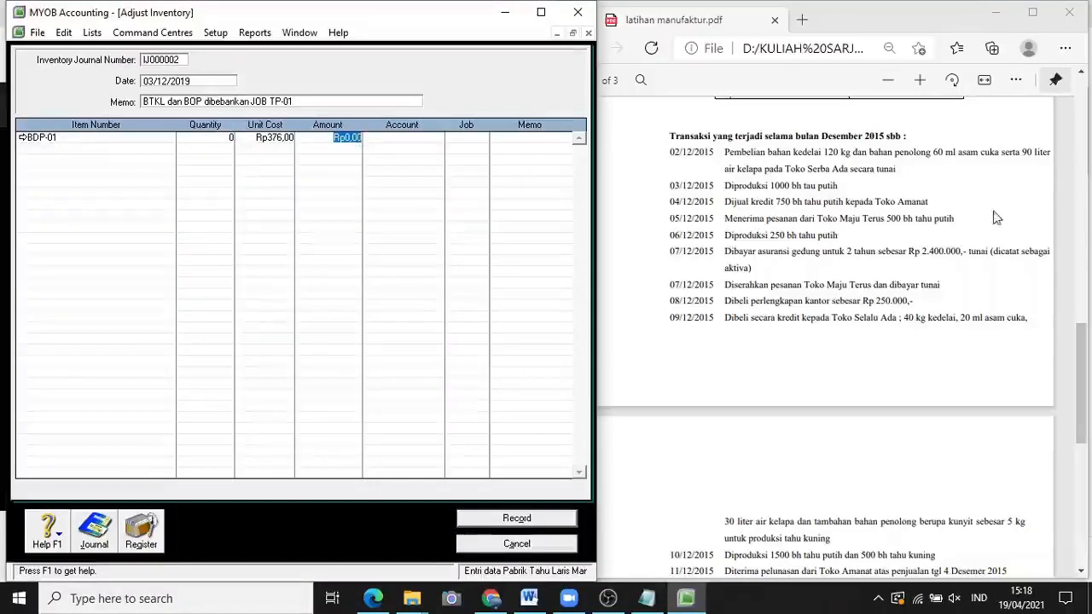
left_click_drag(1082, 337, 1084, 116)
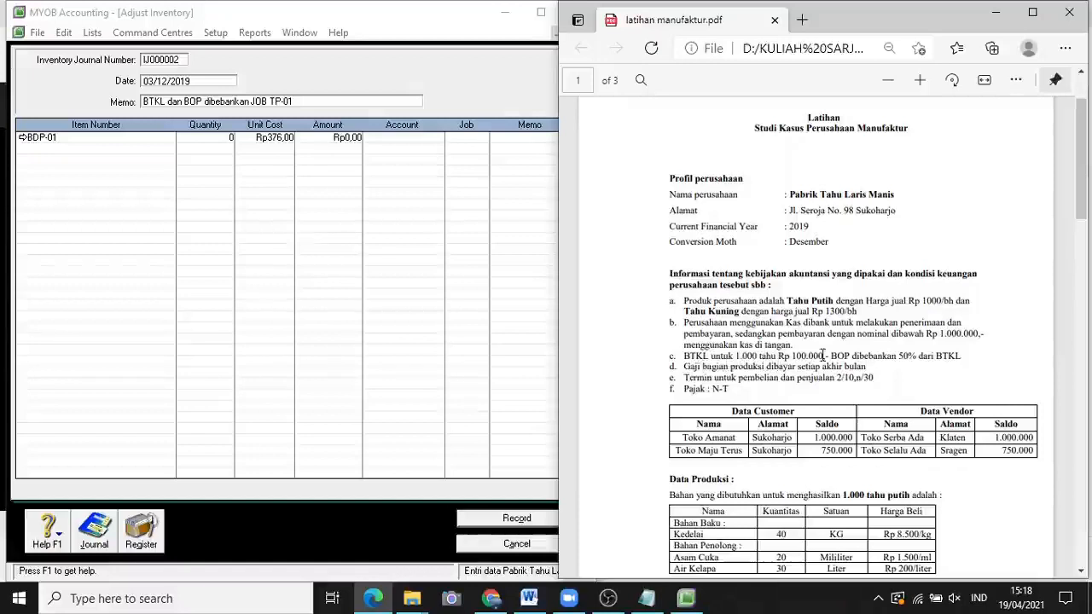
left_click(350, 143)
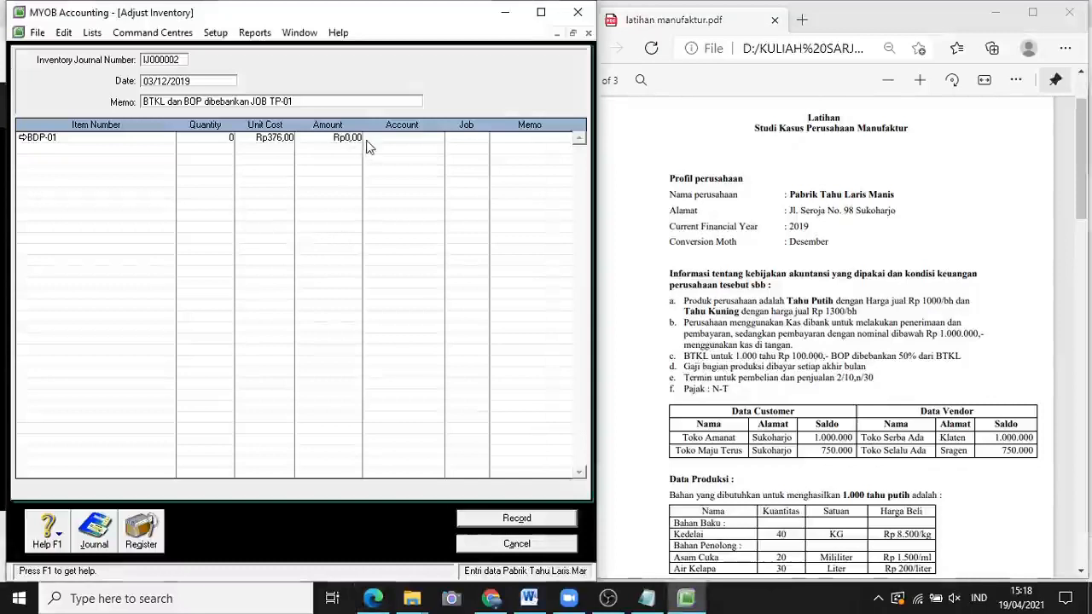
left_click_drag(362, 139, 253, 144)
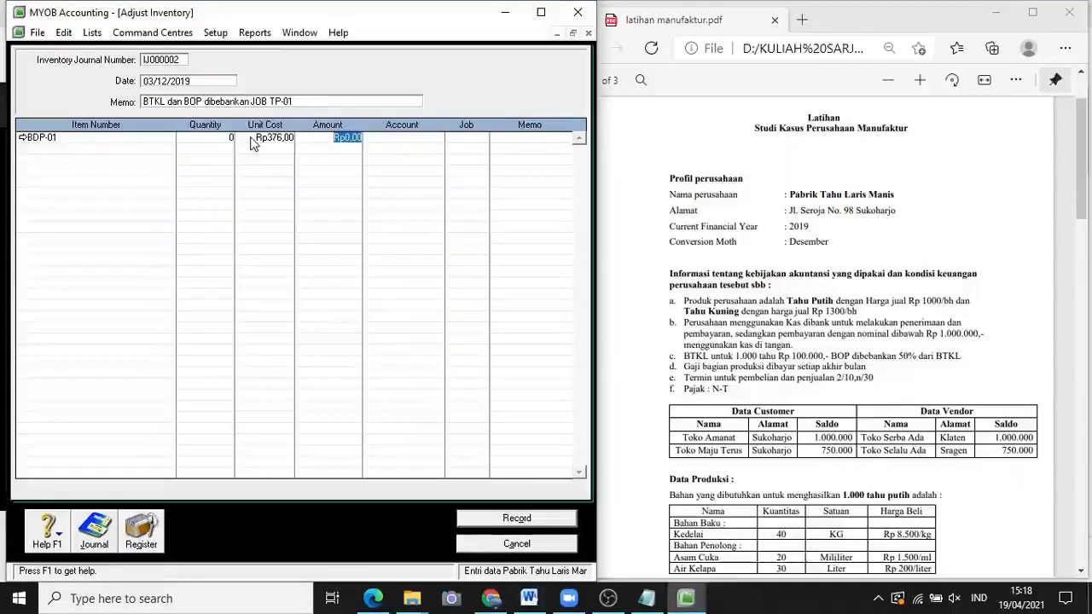
type("100.")
type("000")
key("Tab")
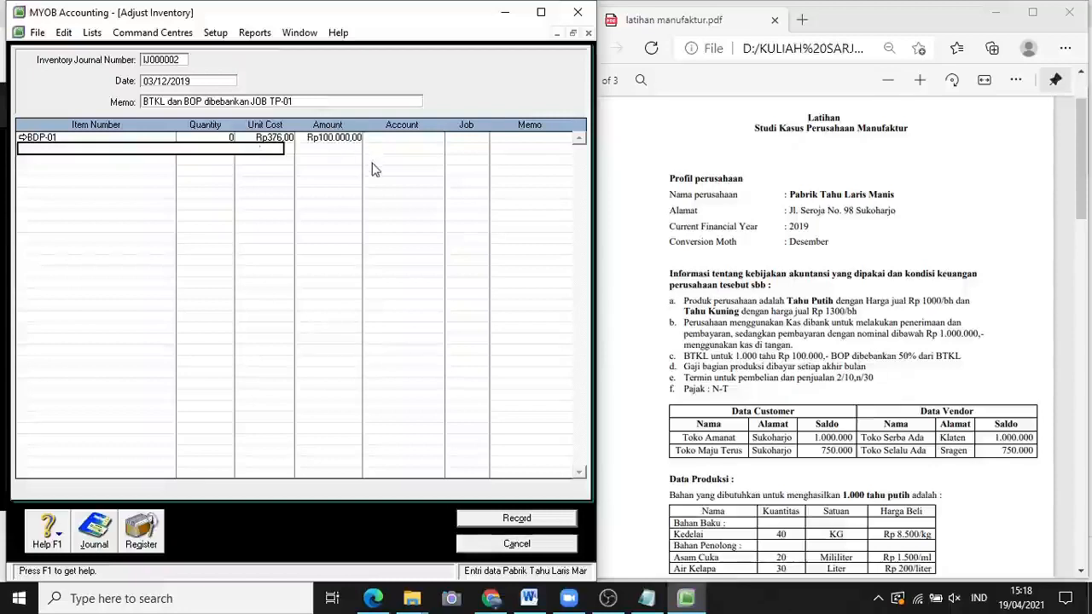
Assign account 2-1103 Sallary Payable to the Rp100.000 BDP-01 line
left_click(437, 141)
left_click(437, 139)
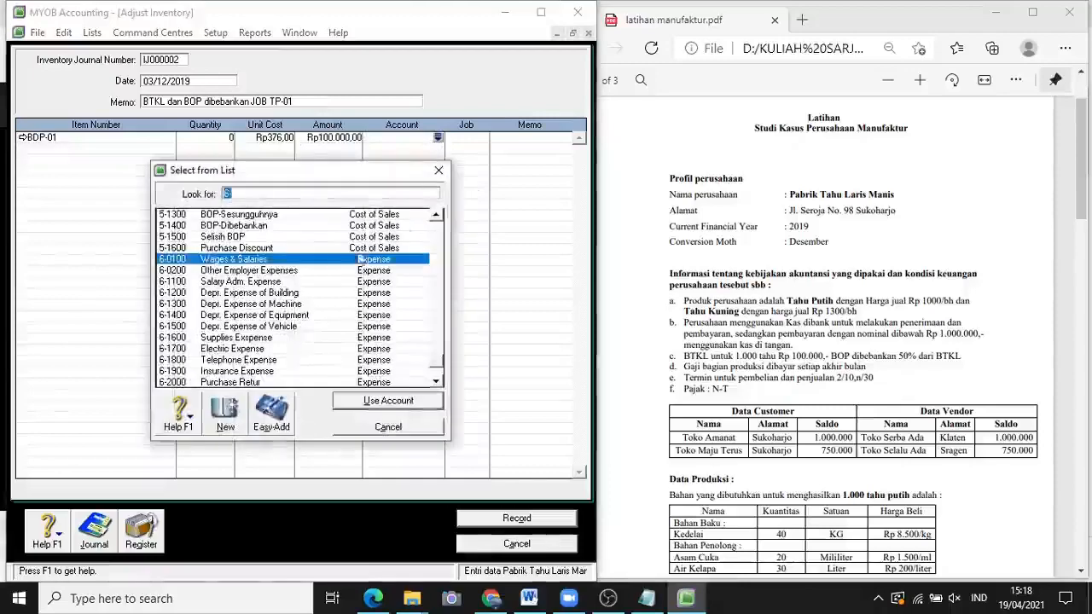
left_click(437, 346)
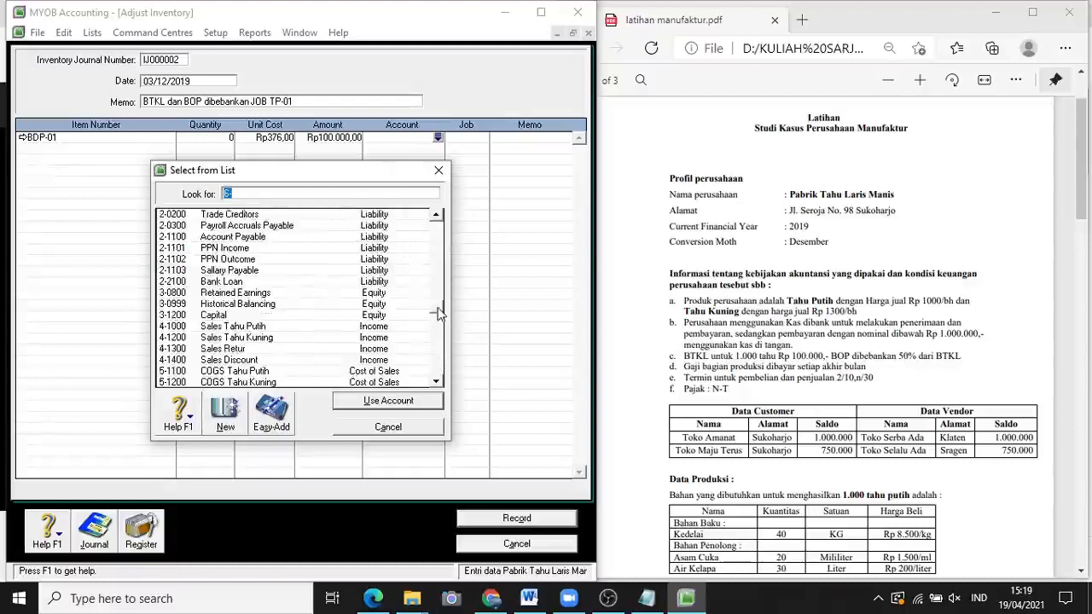
left_click(286, 272)
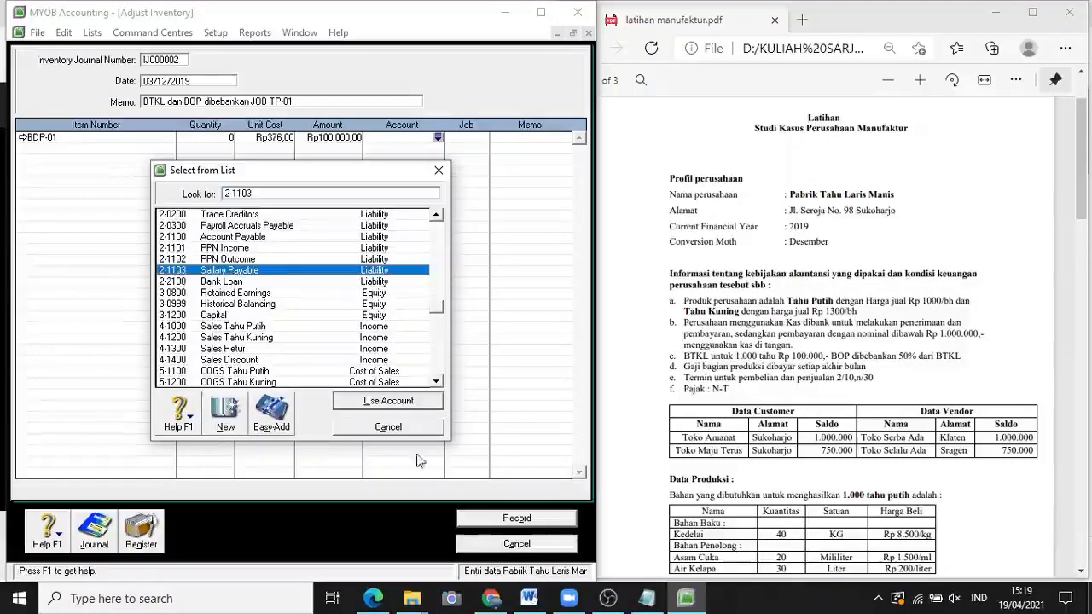
left_click(410, 402)
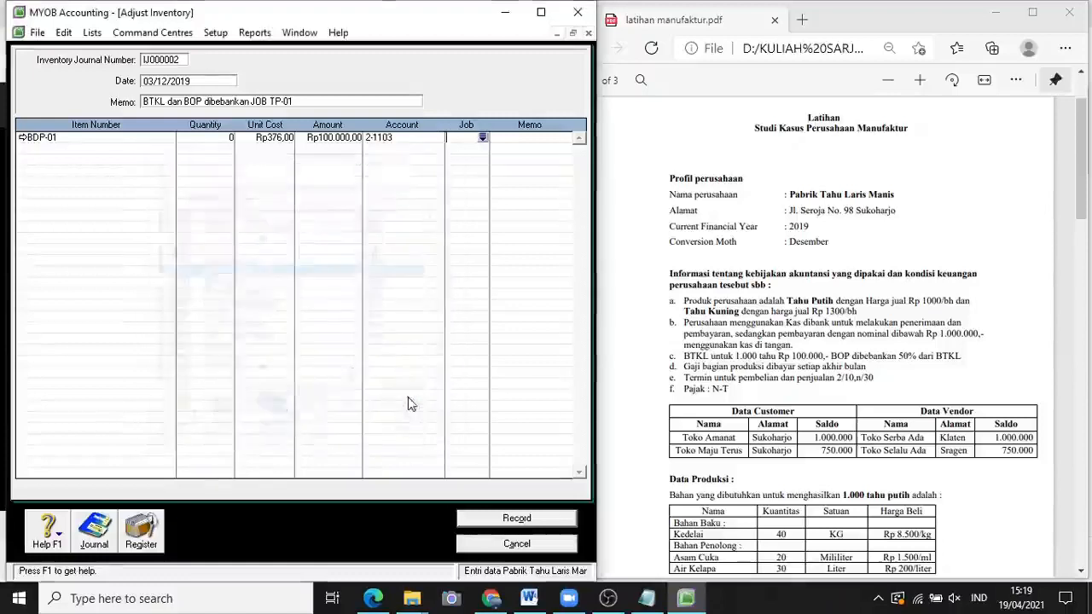
Assign JOB TP-01 to the first BDP-01 line and set its line memo to "BTKL"
left_click(482, 137)
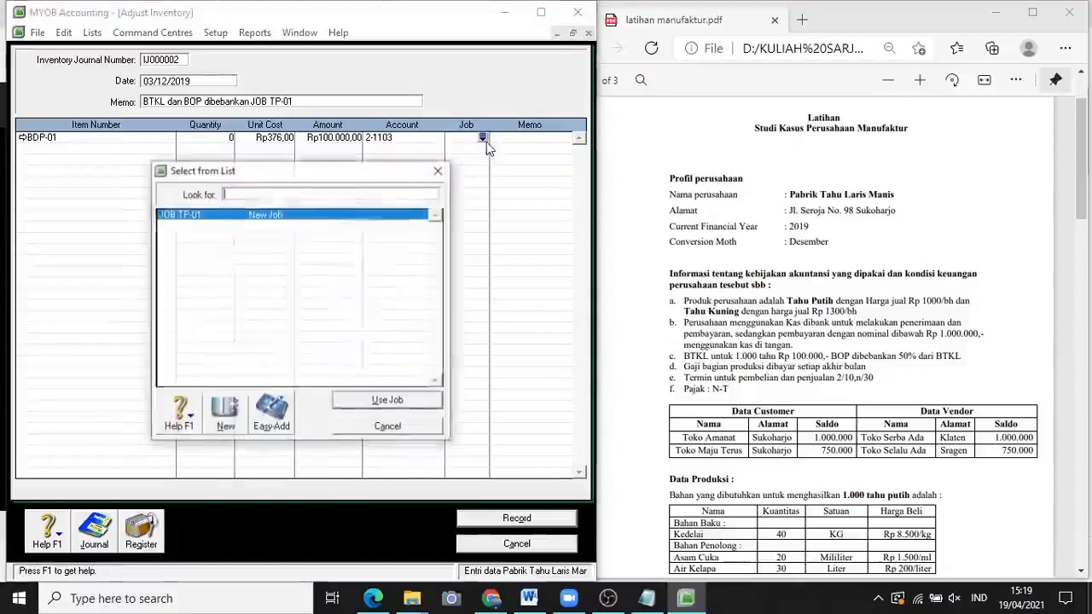
left_click(339, 218)
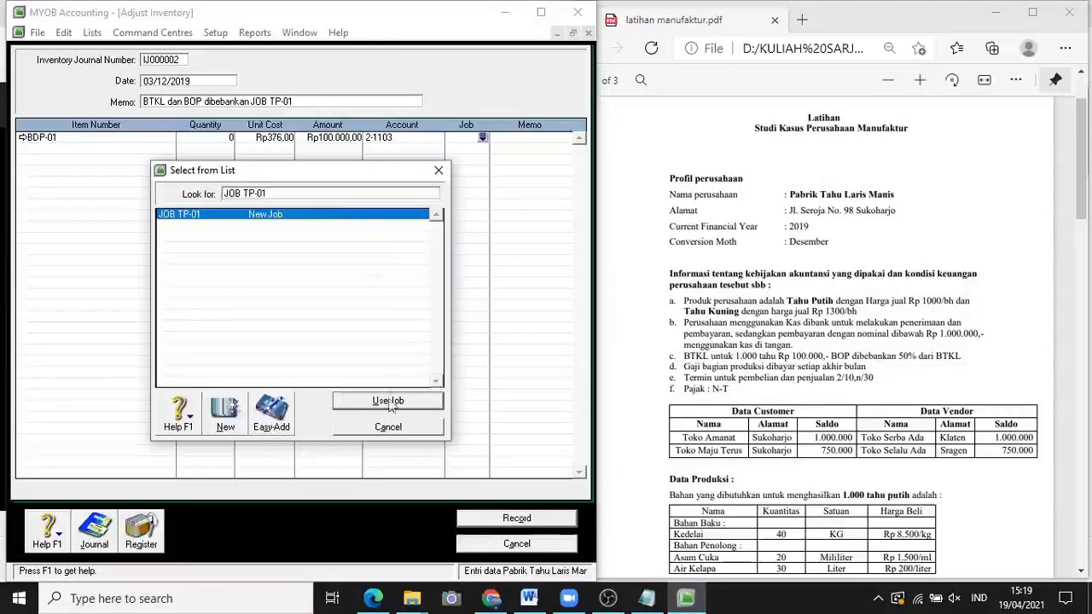
left_click(388, 402)
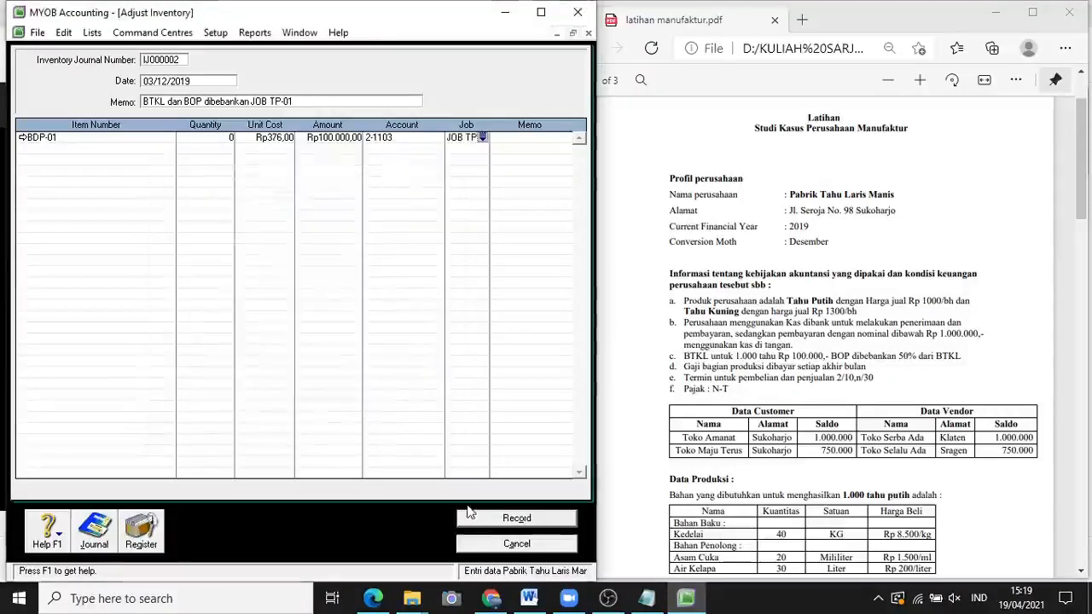
left_click(533, 140)
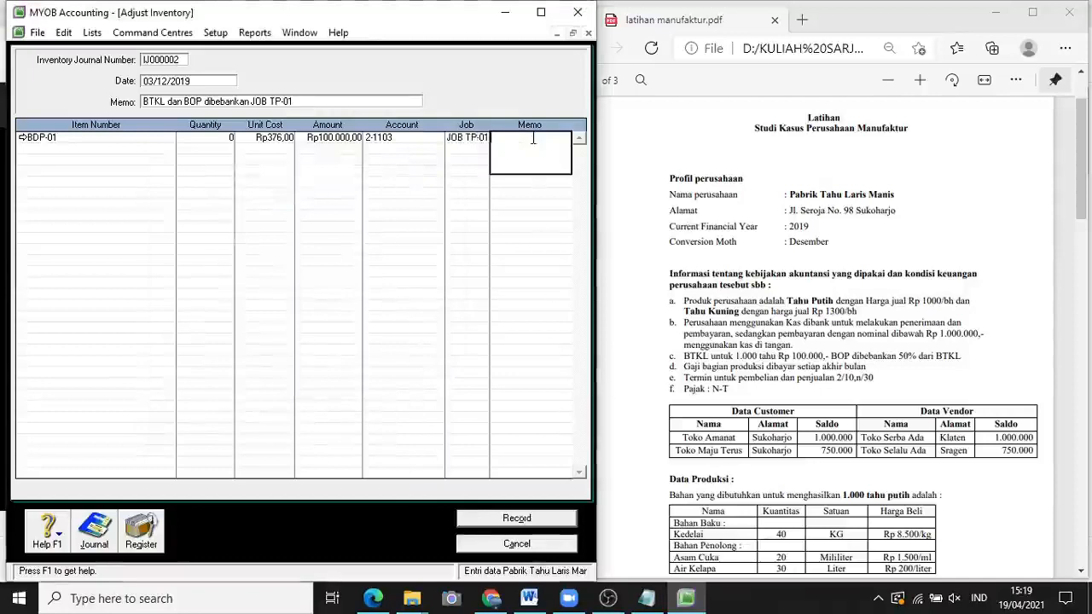
type("B")
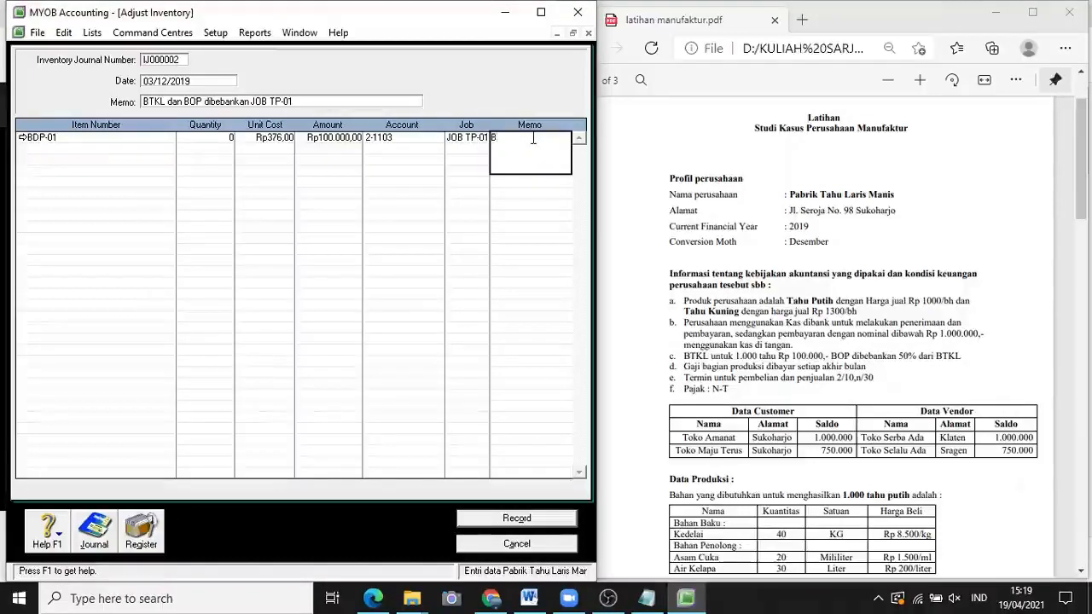
type("TKL")
Add a second BDP-01 line to the adjustment with an amount of Rp50.000
left_click(49, 151)
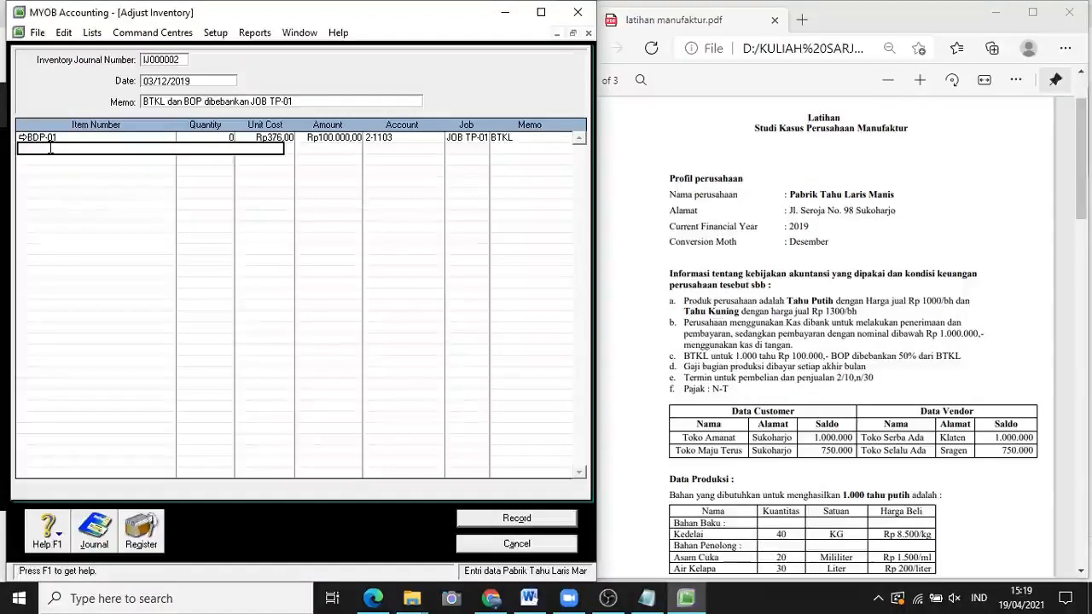
key("Return")
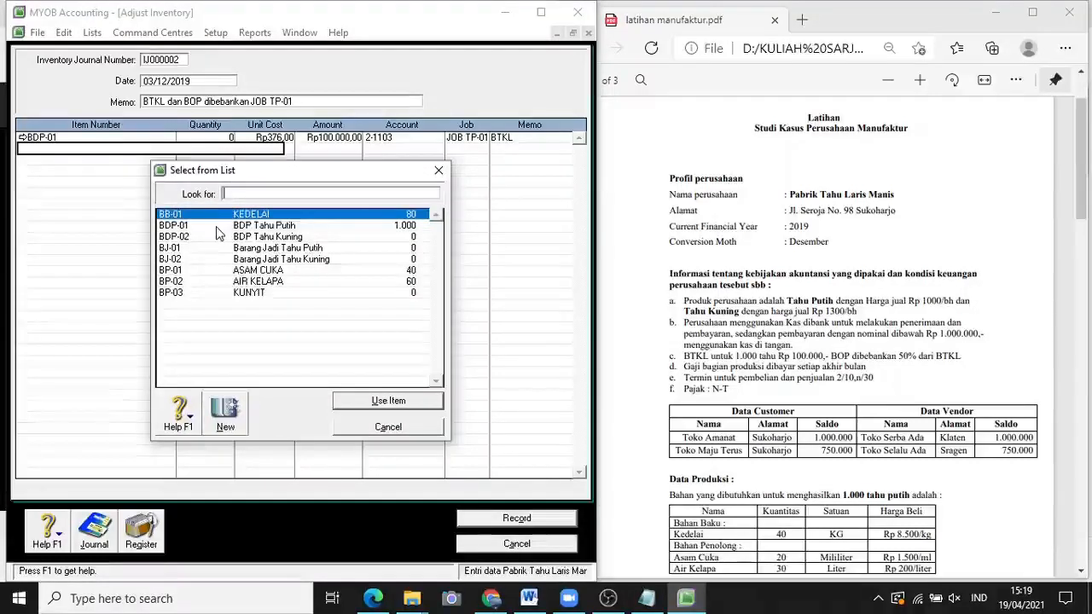
left_click(217, 228)
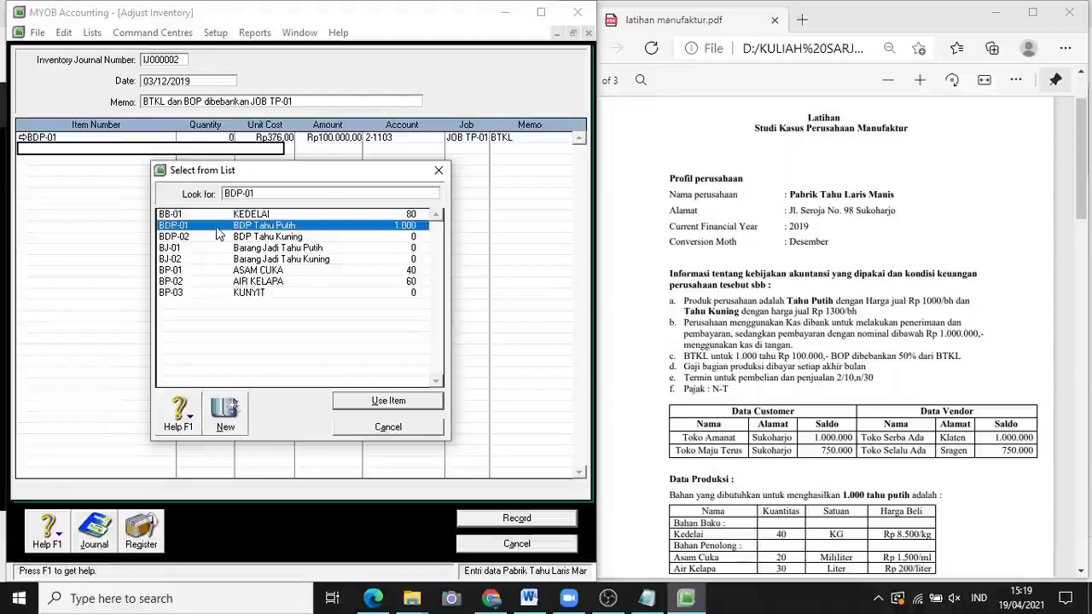
left_click(388, 401)
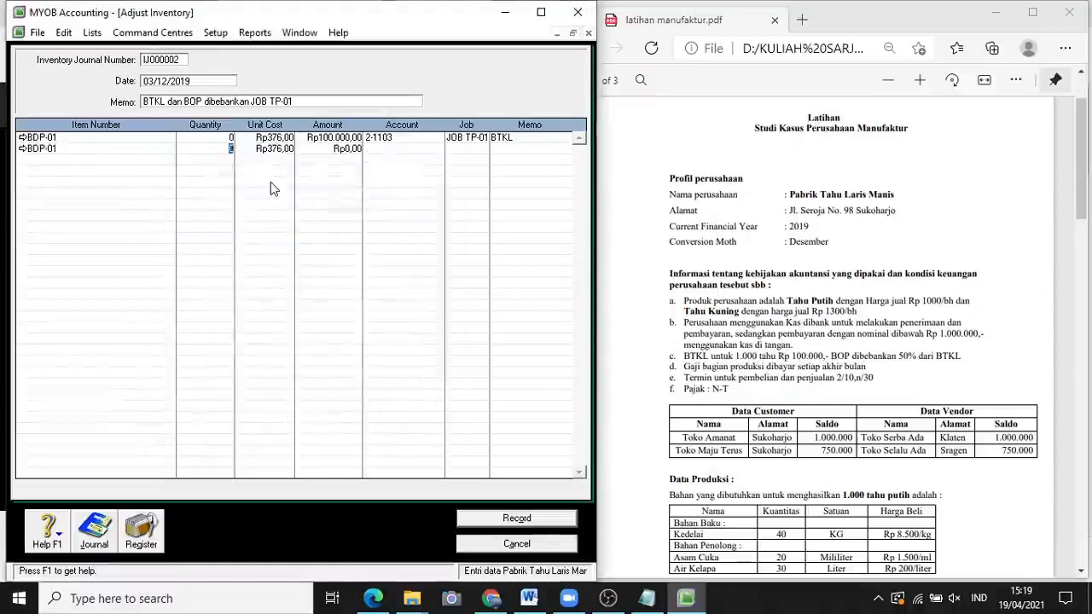
left_click(341, 151)
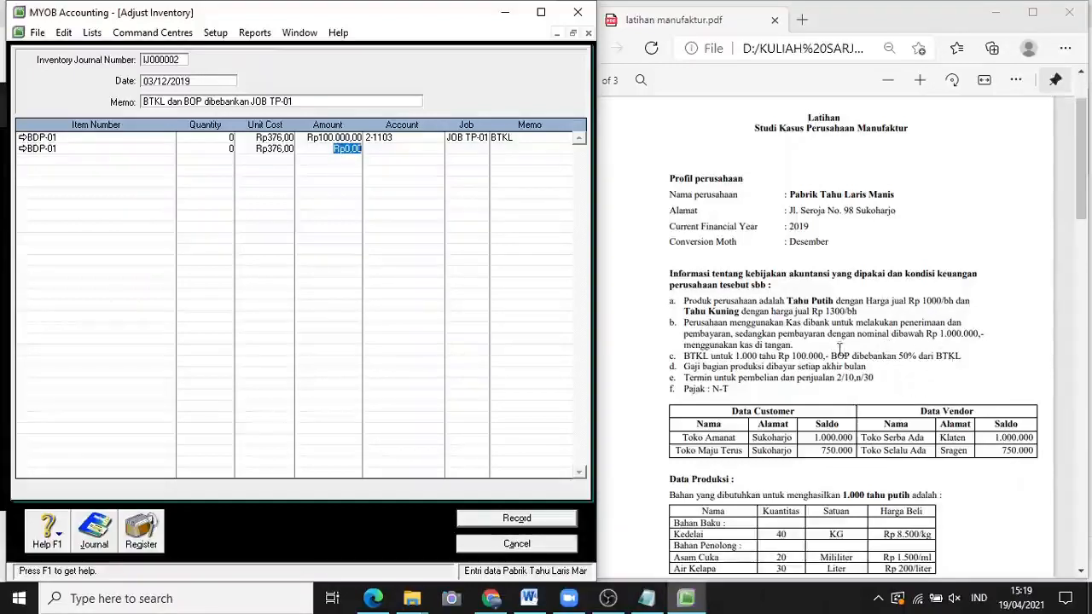
type("50.000")
key("Return")
Assign account 5-1400 BOP-Dibebankan and JOB TP-01 to the second BDP-01 line
left_click(389, 150)
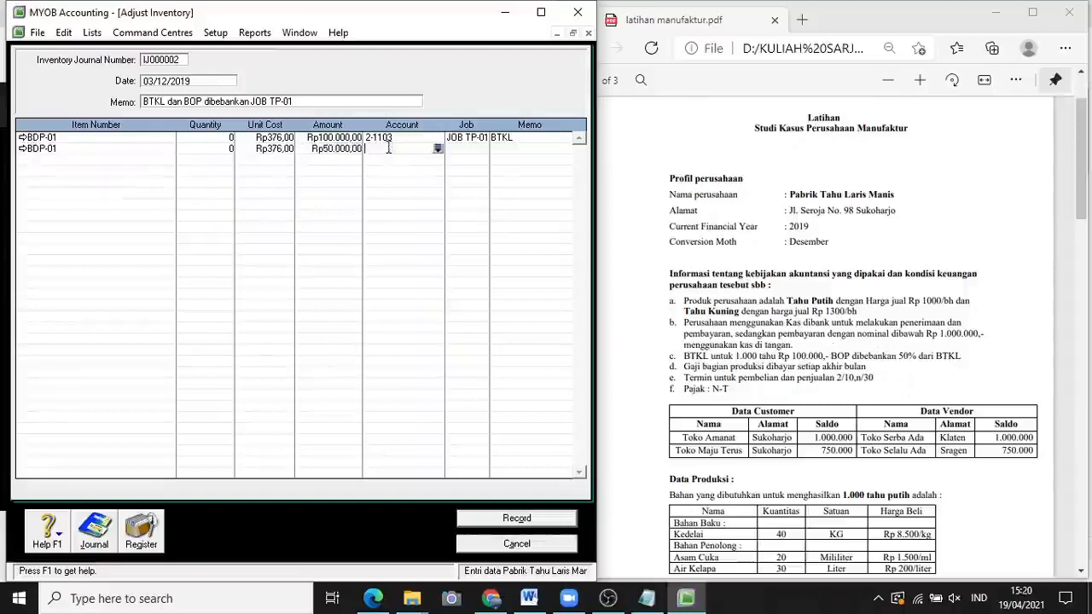
left_click(438, 149)
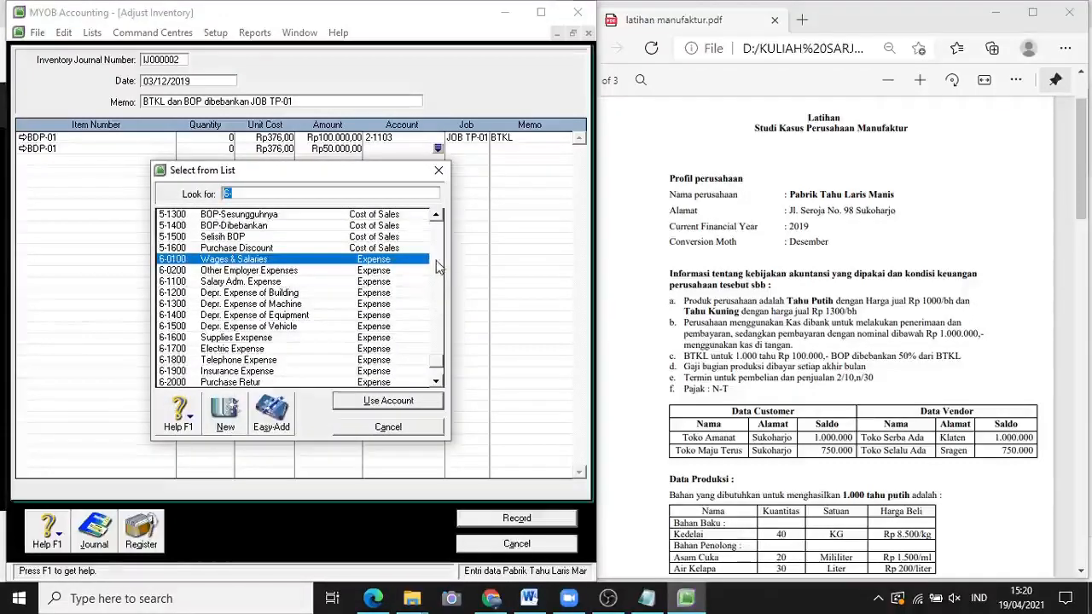
left_click(258, 226)
left_click(412, 404)
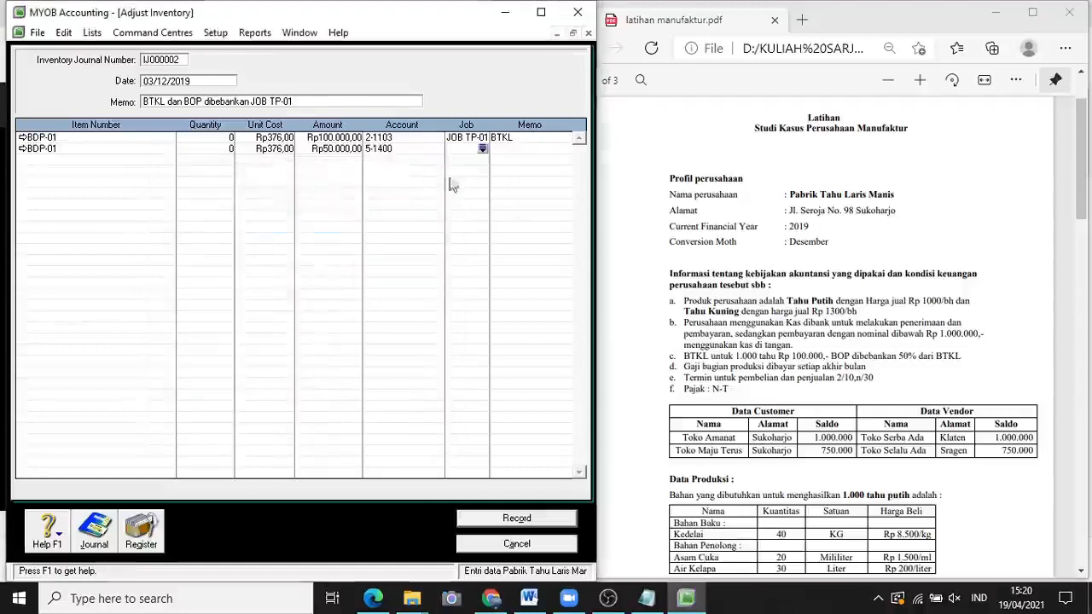
left_click(481, 148)
left_click(405, 404)
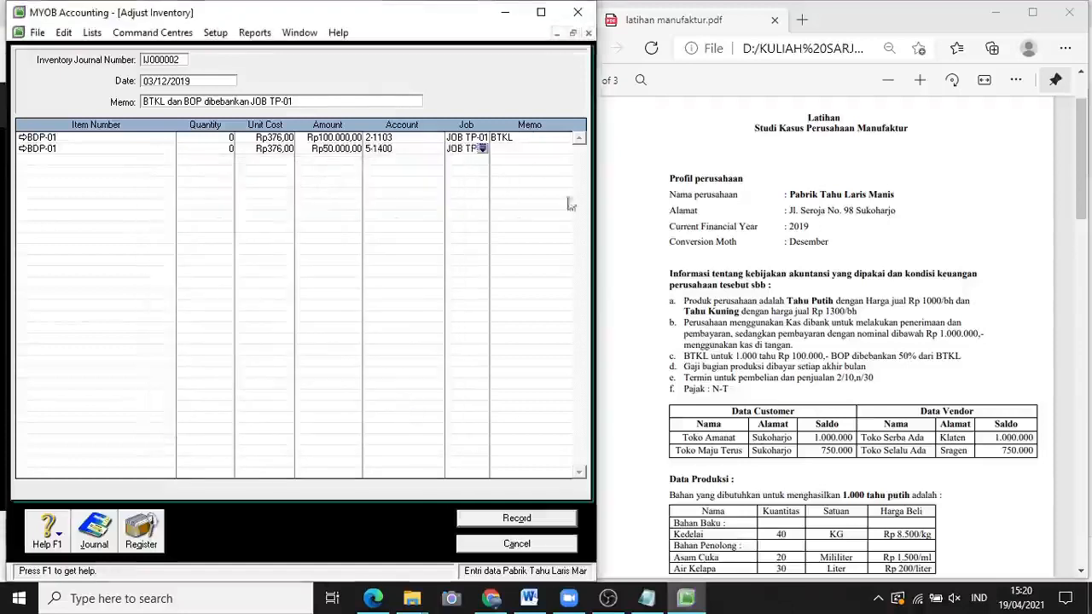
Set the second BDP-01 line's memo to "50% dari BTKL"
left_click(550, 149)
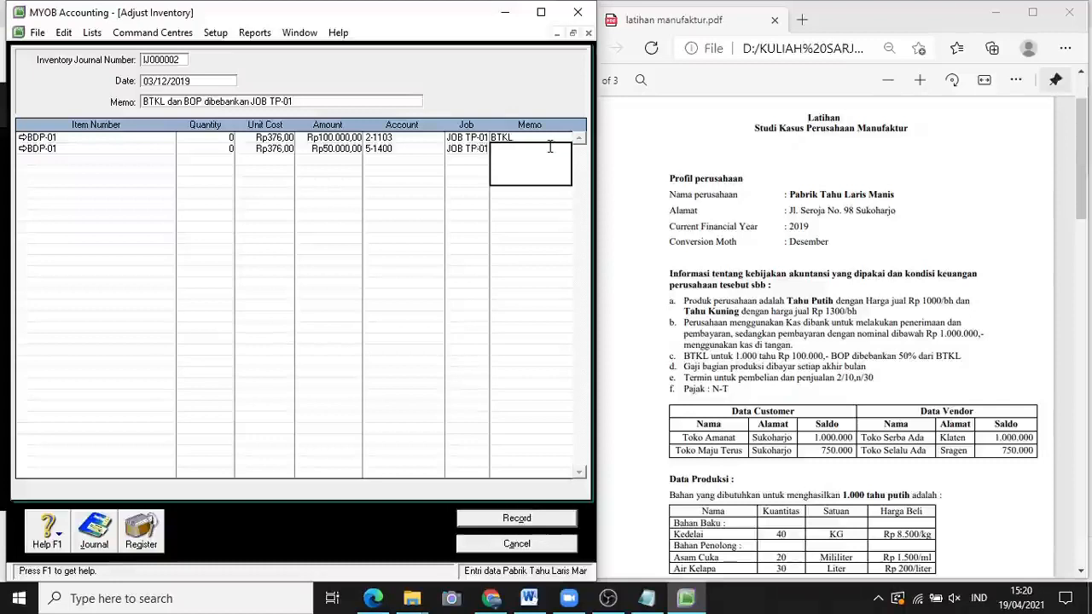
type("50% DARI bt")
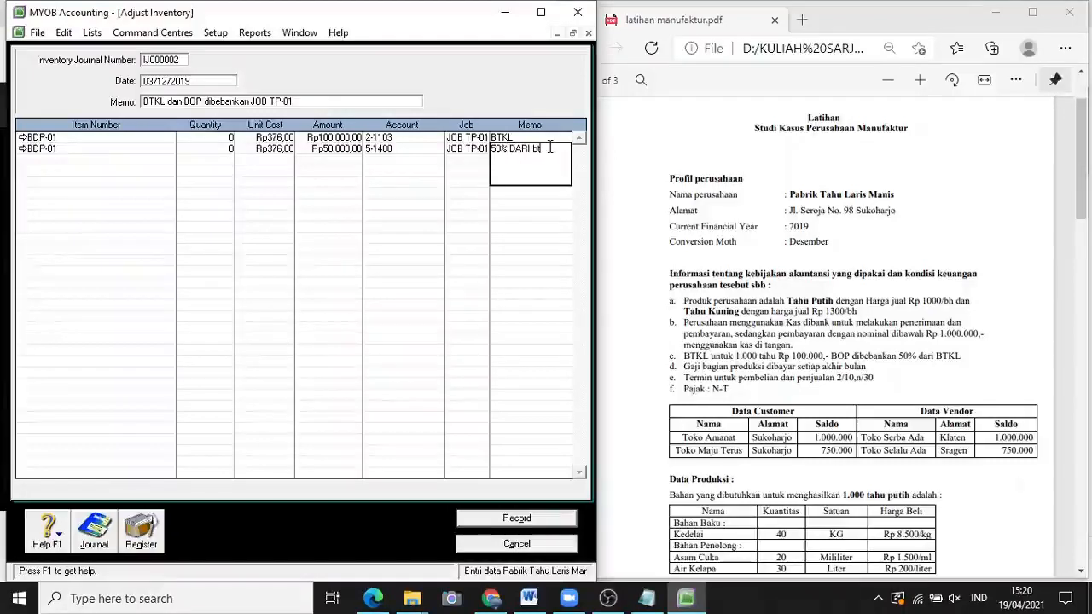
key("BackSpace")
key("BackSpace")
key("BackSpace")
key("BackSpace")
key("BackSpace")
key("BackSpace")
key("BackSpace")
key("BackSpace")
key("BackSpace")
key("BackSpace")
type("dari BTKL (0")
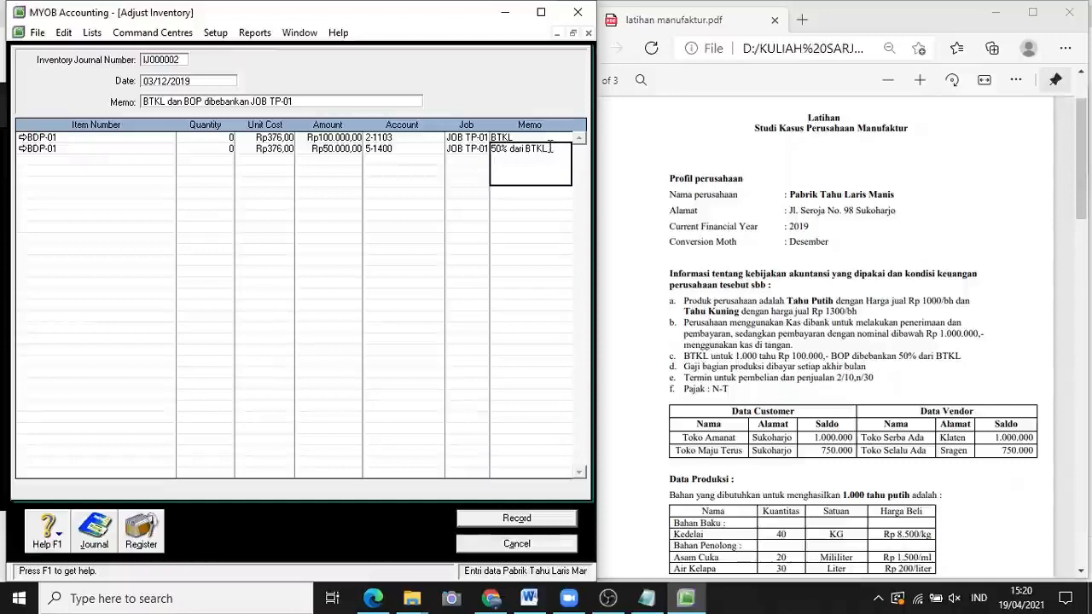
Record the inventory adjustment and close the new blank adjustment form
left_click(290, 253)
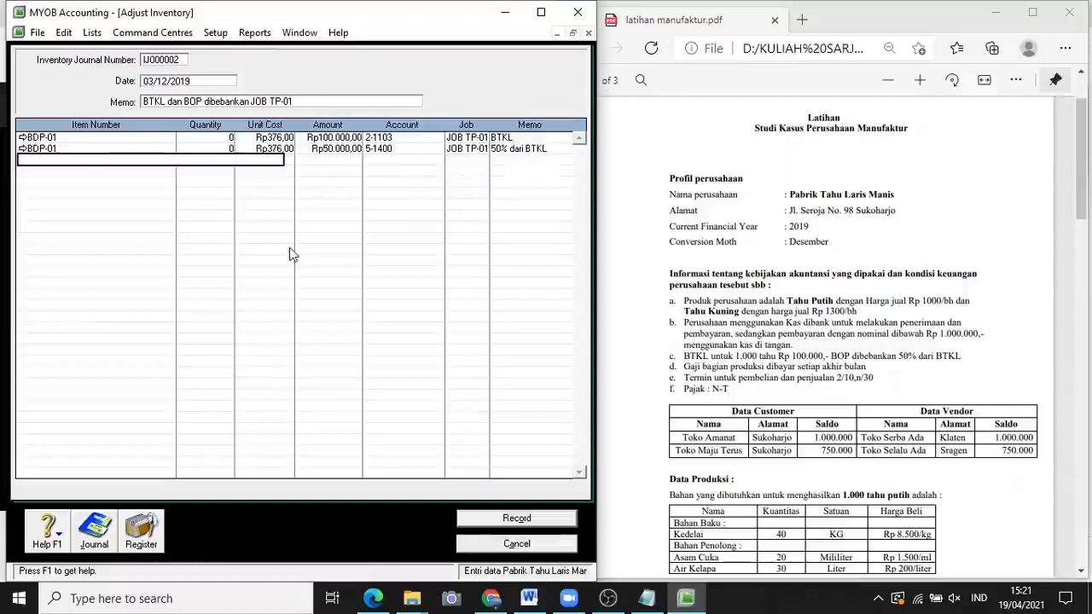
left_click(517, 520)
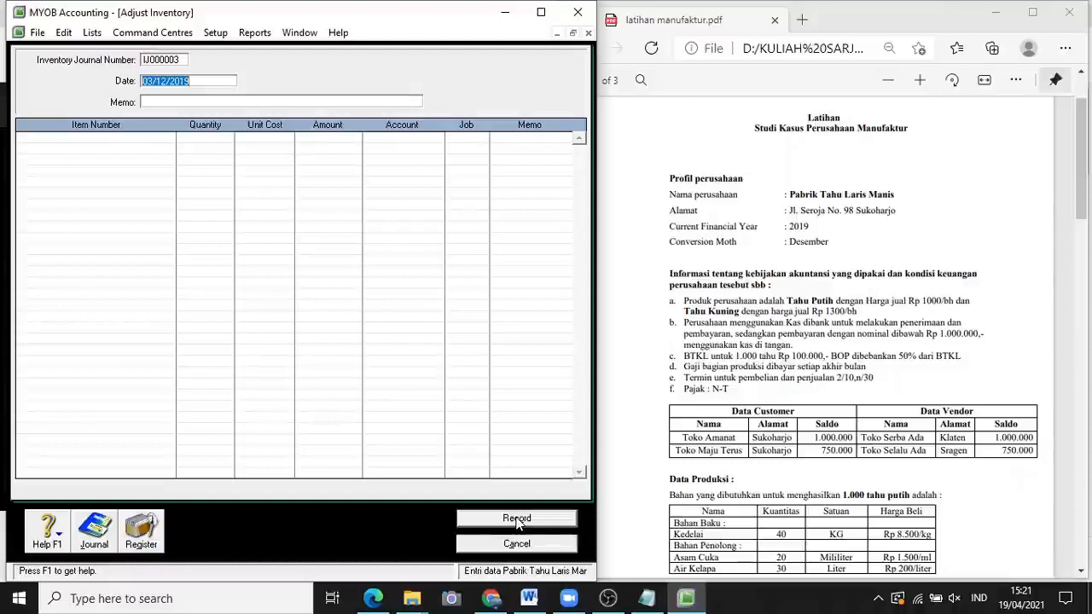
left_click(560, 544)
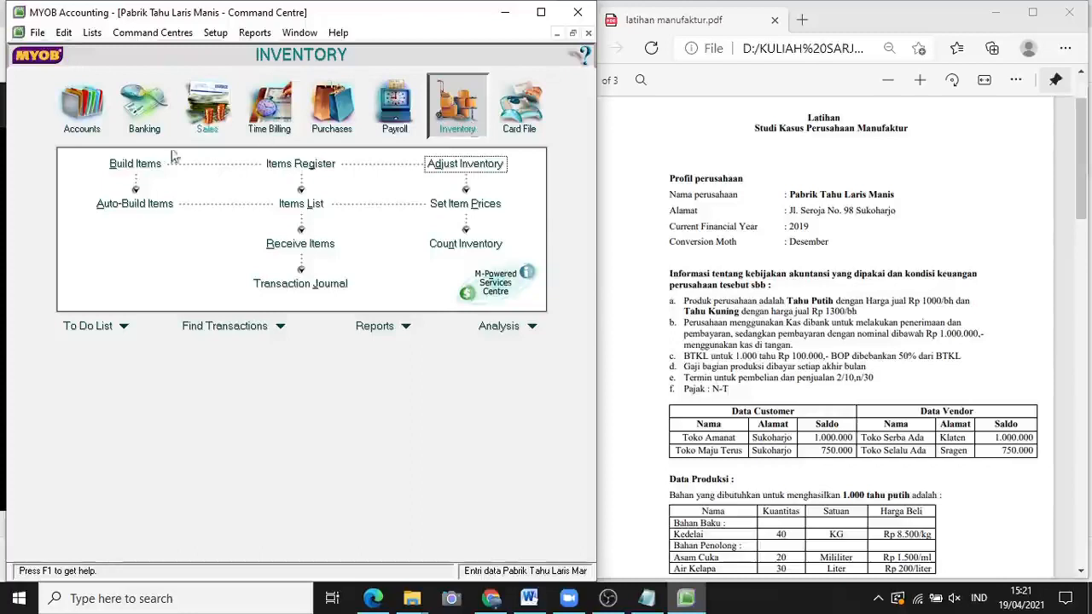
Generate an auto-build transaction for 1.000 units of BJ-01 (Barang Jadi Tahu Putih)
left_click(129, 206)
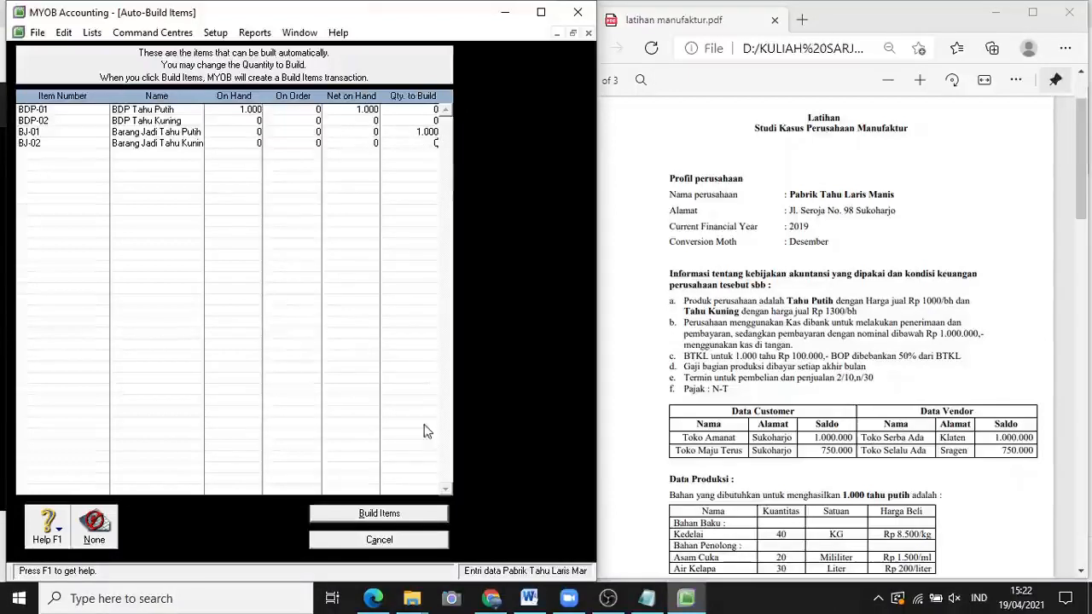
left_click(362, 513)
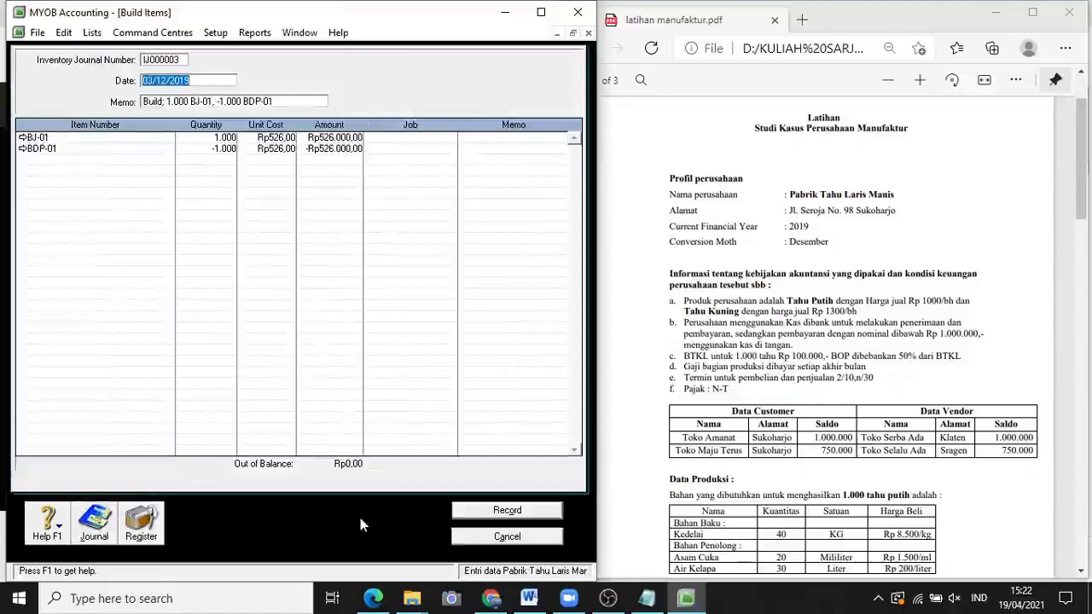
Set the memo of the BJ-01 build transaction to "Transfer ke BJ 1000 Tahu Putih"
left_click(185, 102)
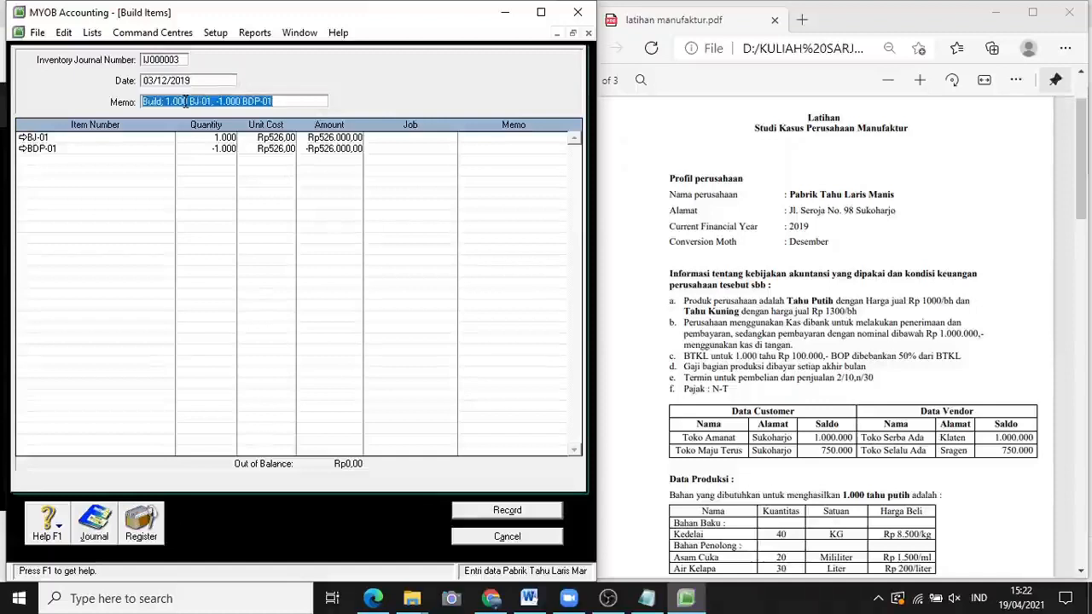
type("Transfer")
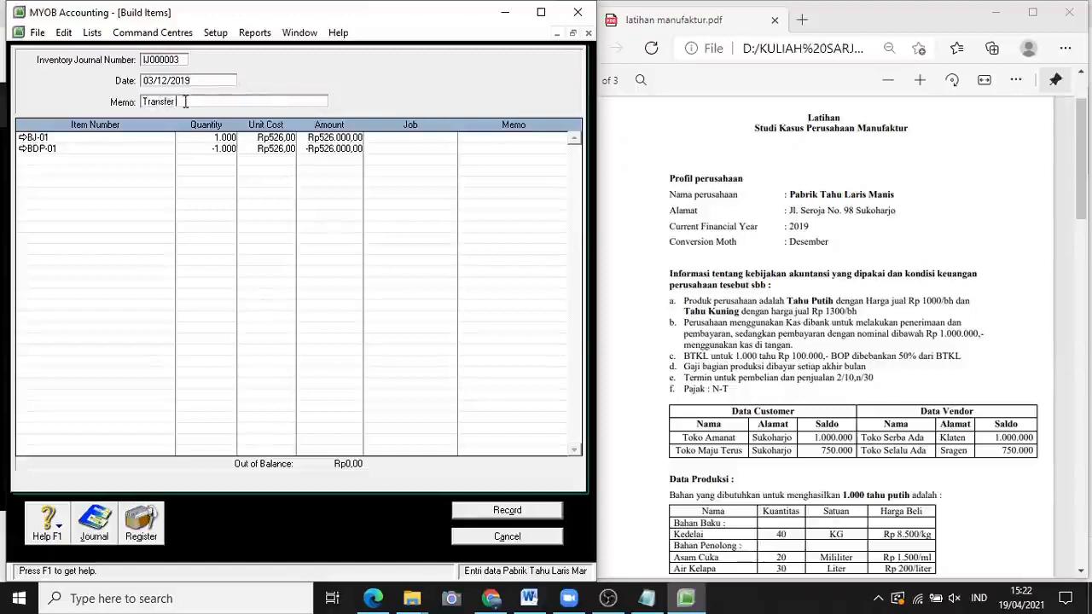
type(" ke B")
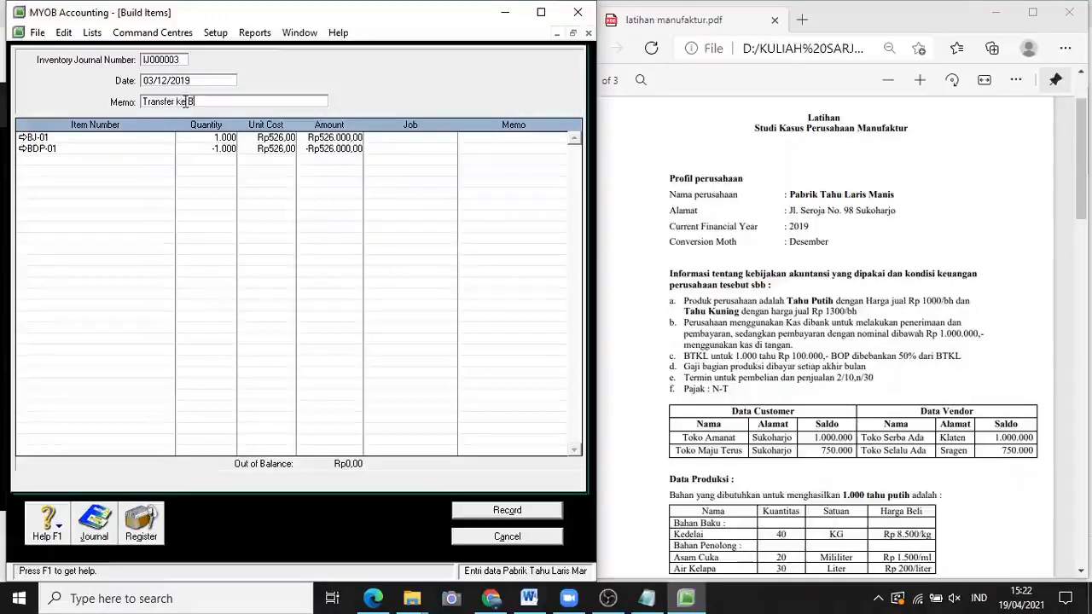
type("J 1000 Tahu Putih")
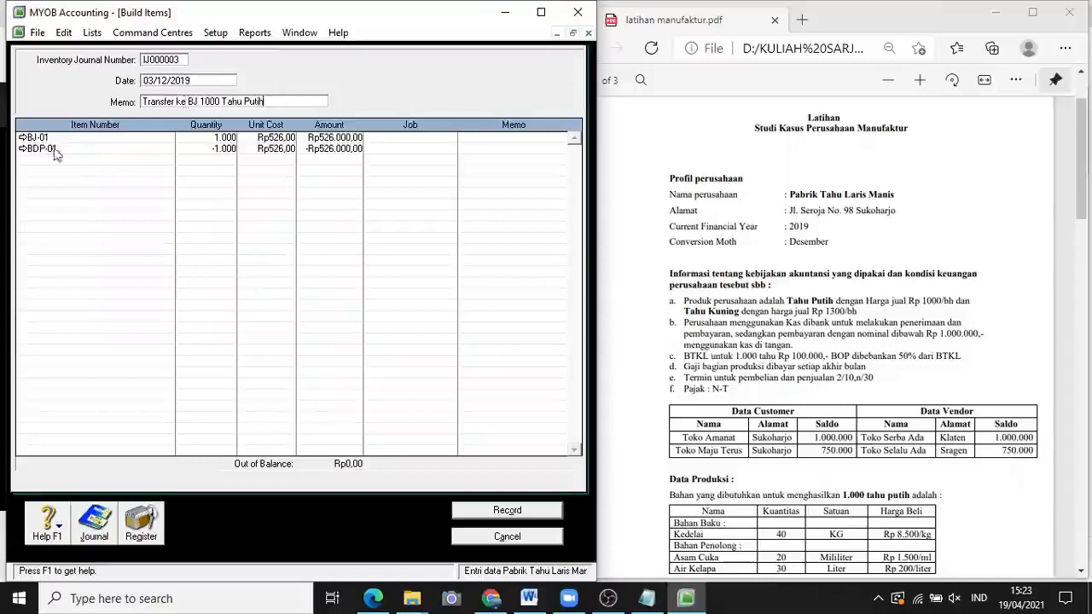
left_click(432, 151)
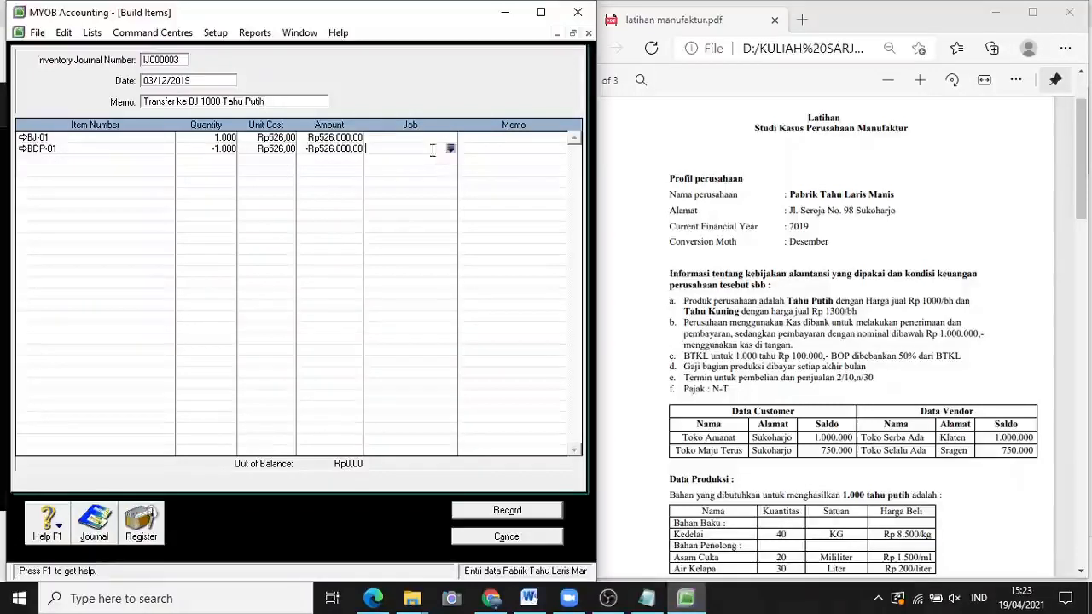
left_click(450, 150)
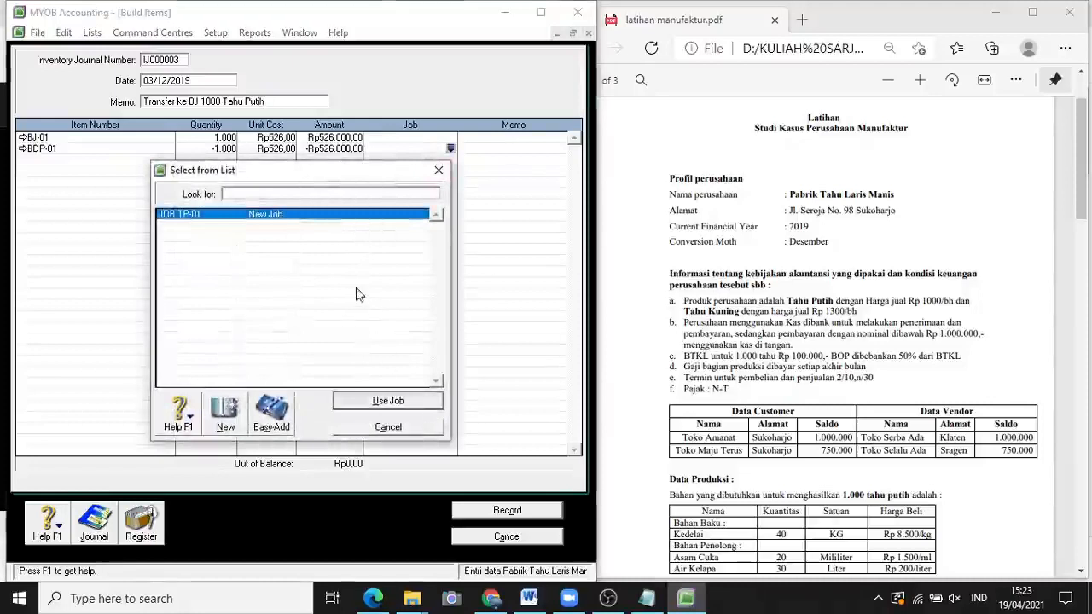
left_click(440, 170)
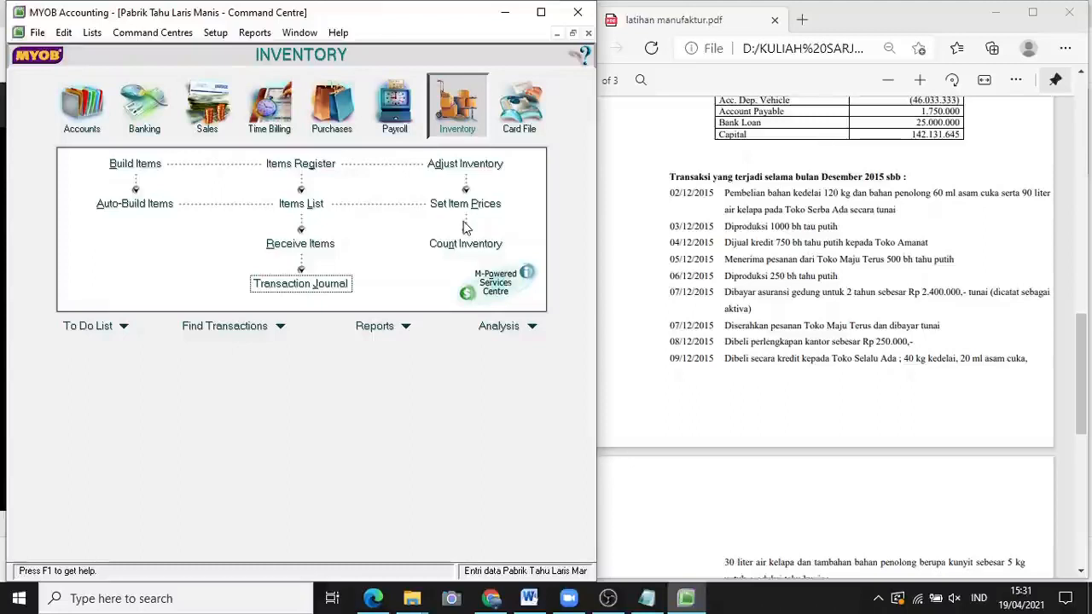
Start a new sales invoice and switch it to the Item layout
left_click(208, 128)
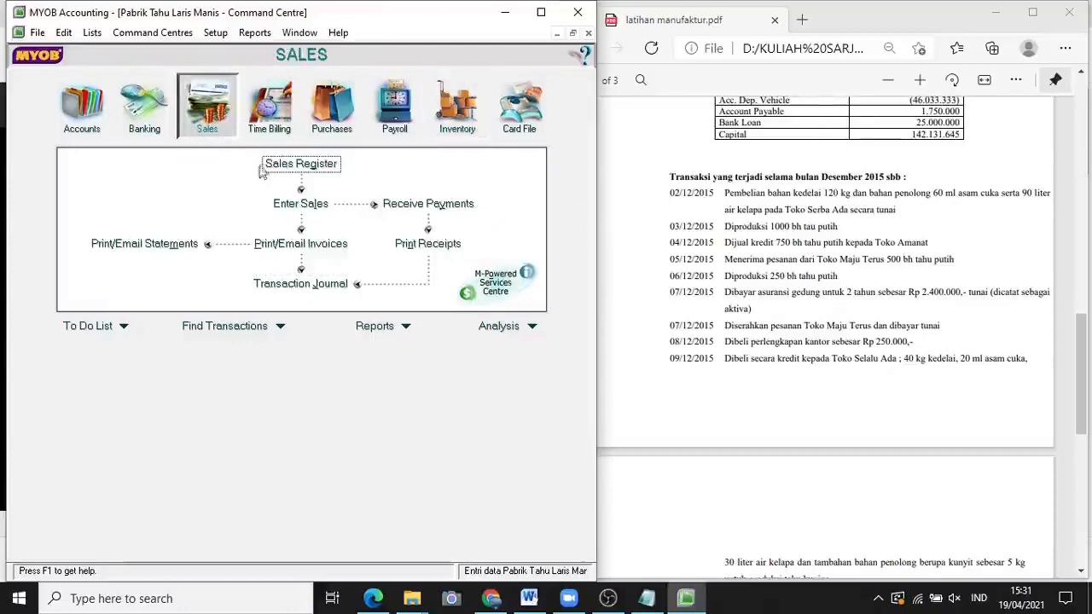
left_click(286, 204)
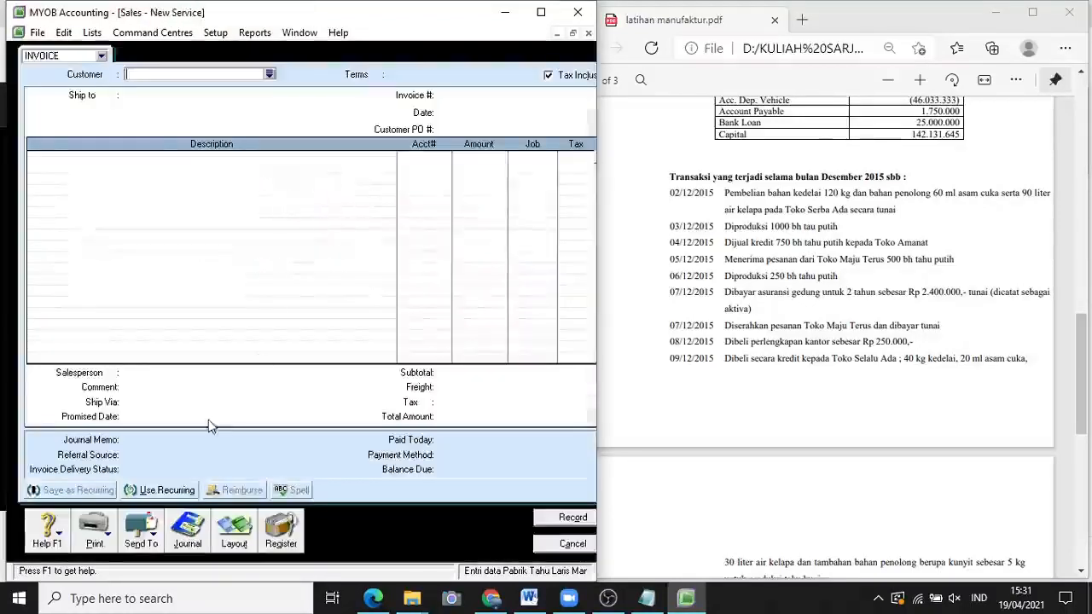
left_click(233, 544)
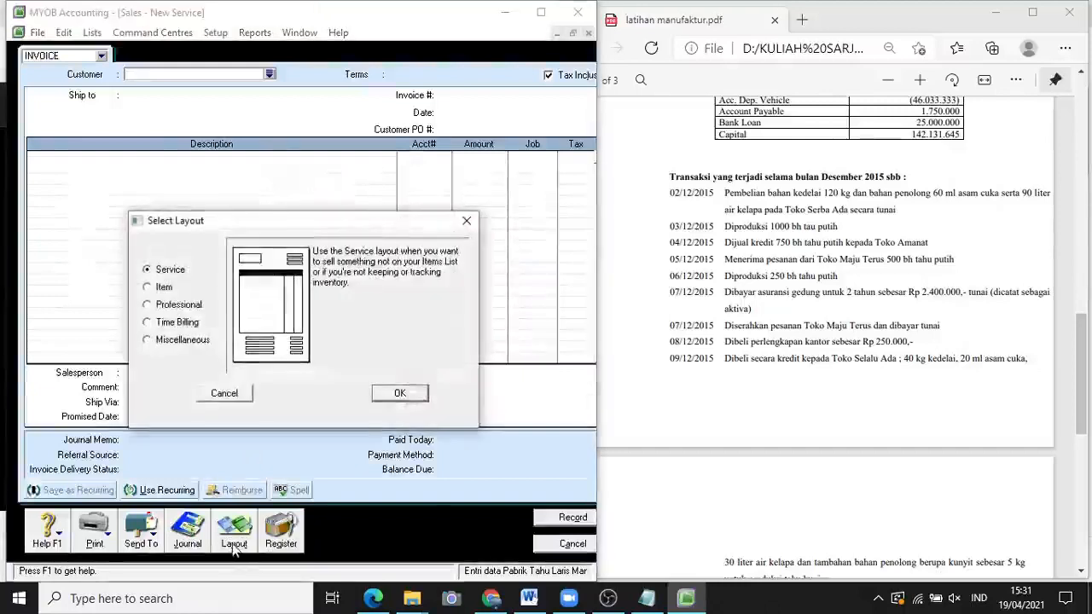
left_click(164, 288)
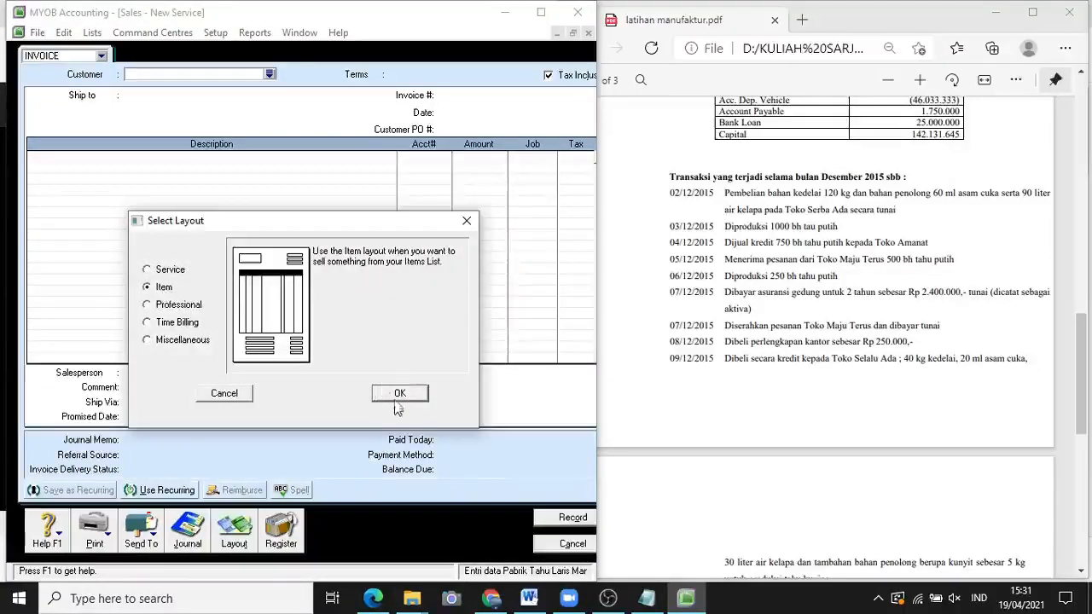
left_click(391, 395)
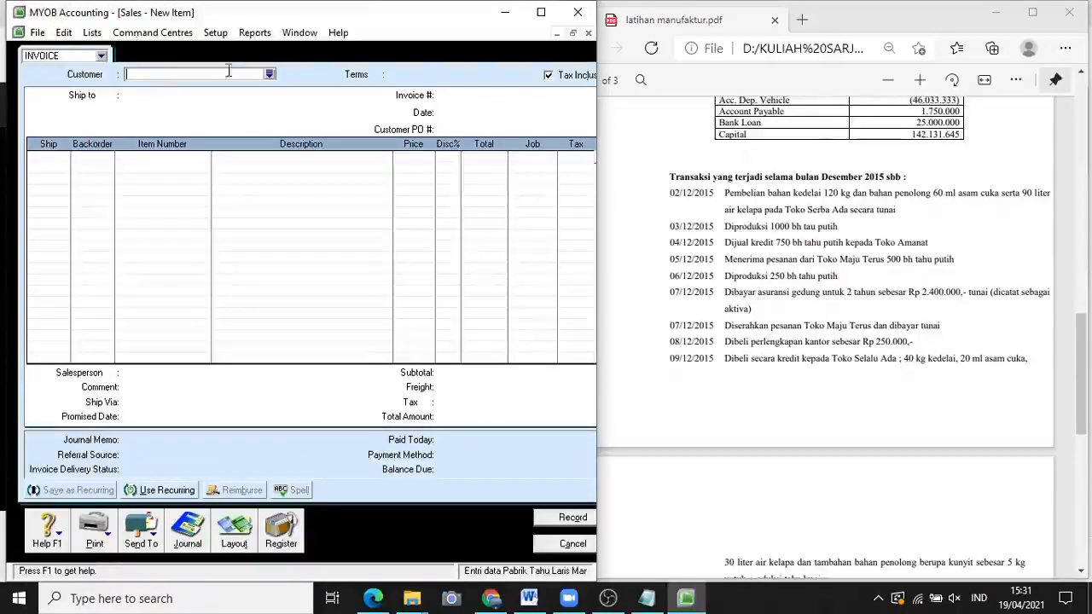
Set the invoice's customer to Toko Amanat and its date to 04/12/2019
left_click(268, 76)
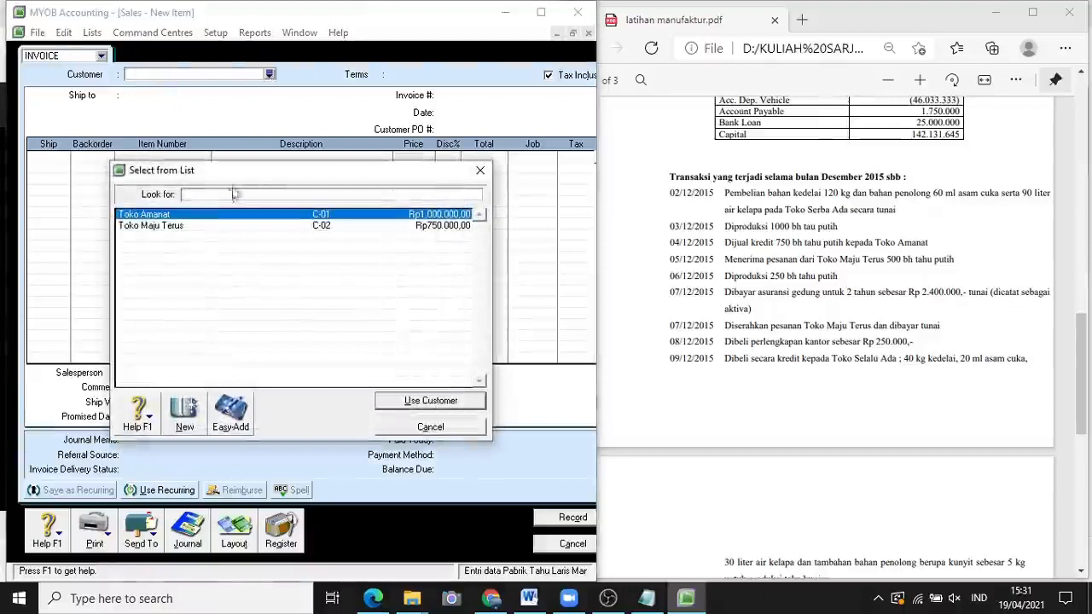
left_click(454, 399)
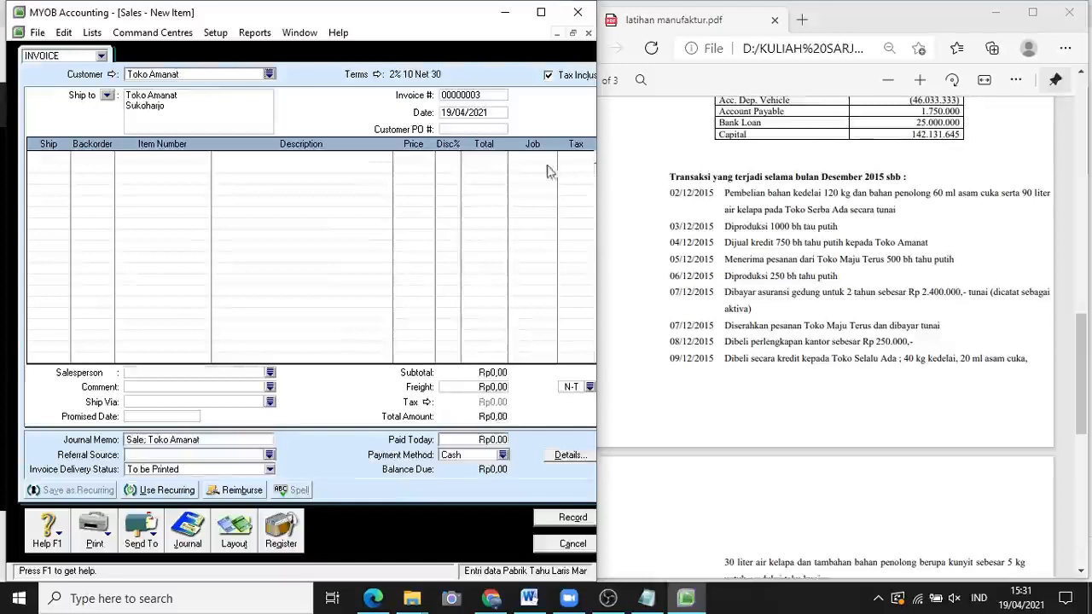
left_click(481, 111)
type("4")
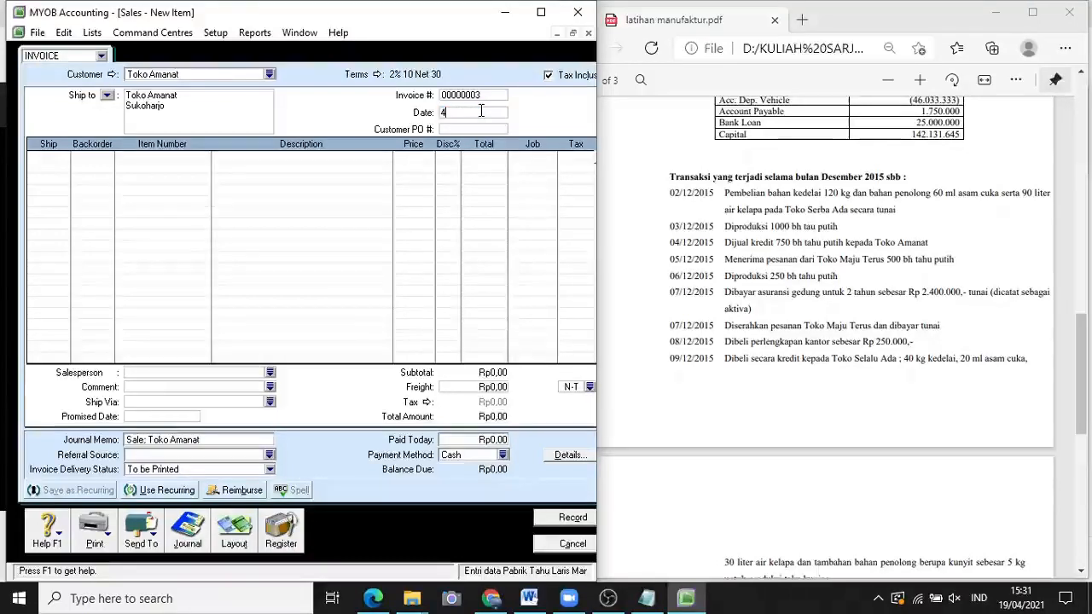
type("/12/2015")
key("Tab")
Record the invoice for 750 units of BJ-01 (Barang Jadi Tahu Putih) and close the new blank form
left_click(51, 157)
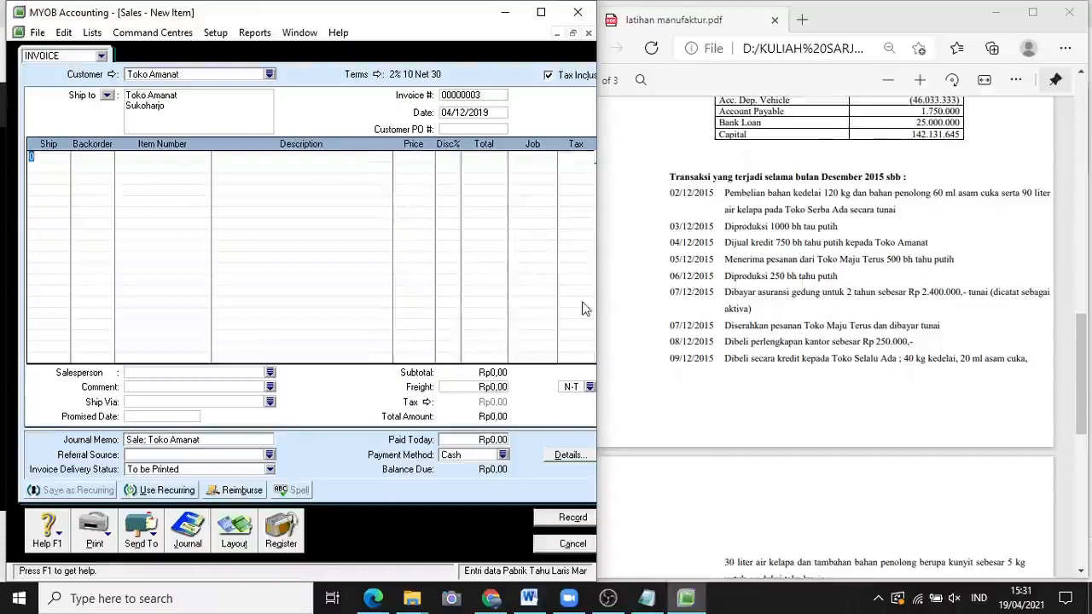
type("750")
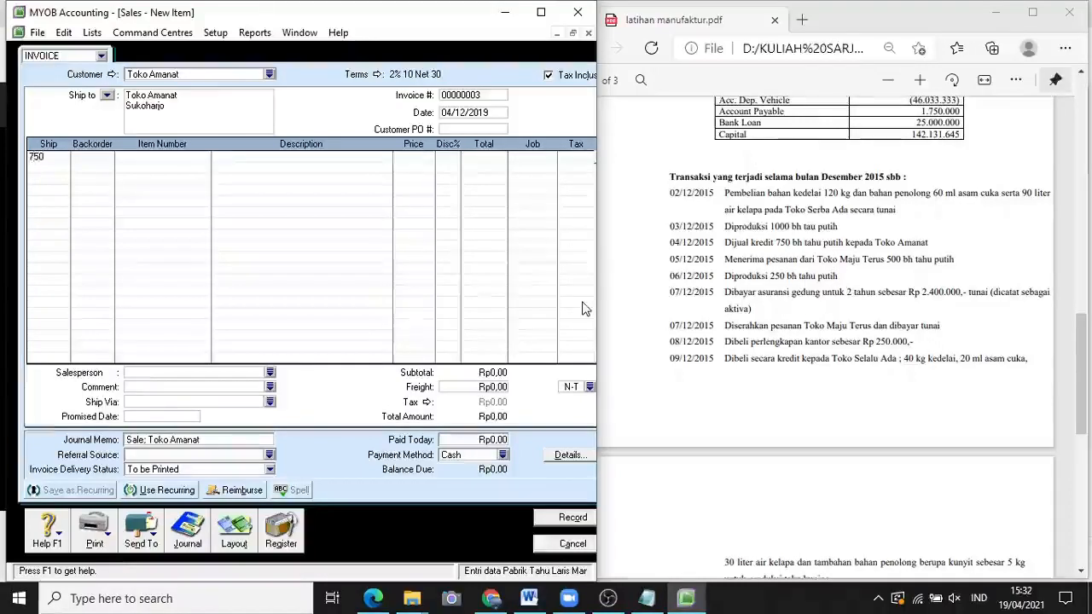
key("Down")
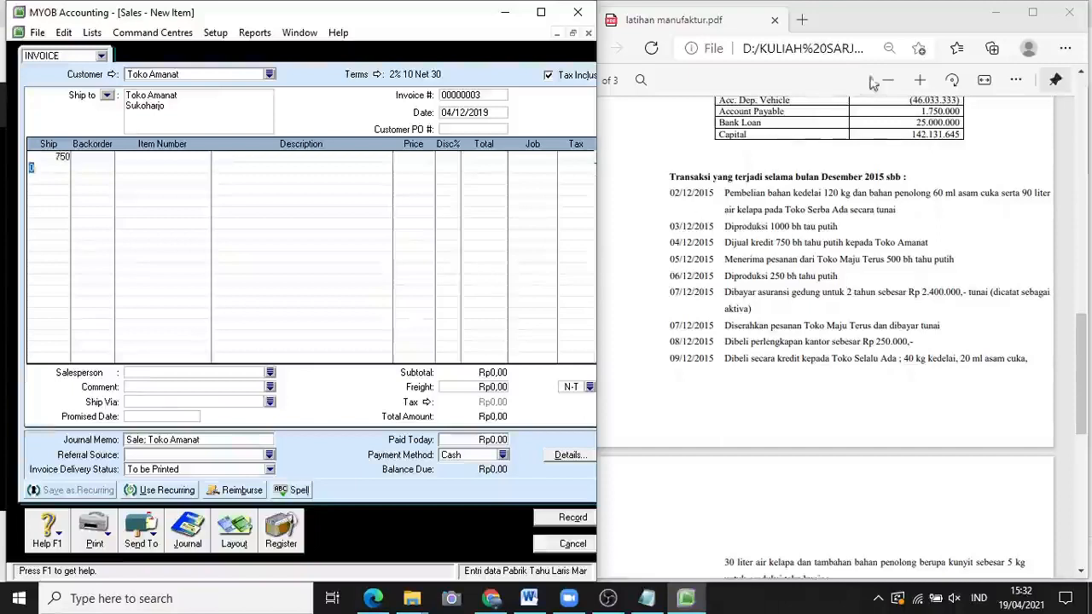
left_click(205, 161)
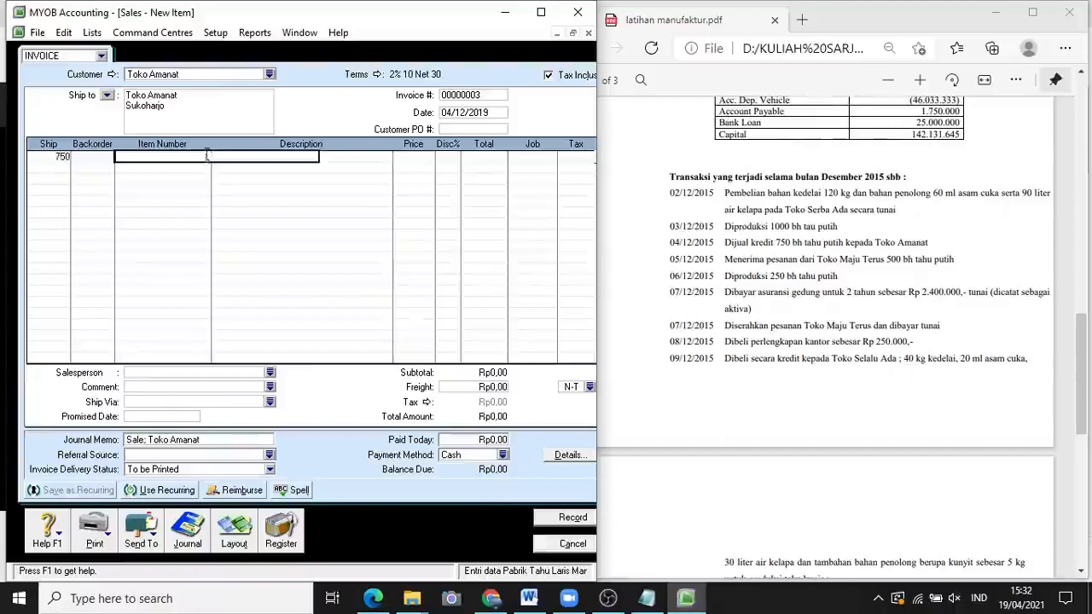
key("Tab")
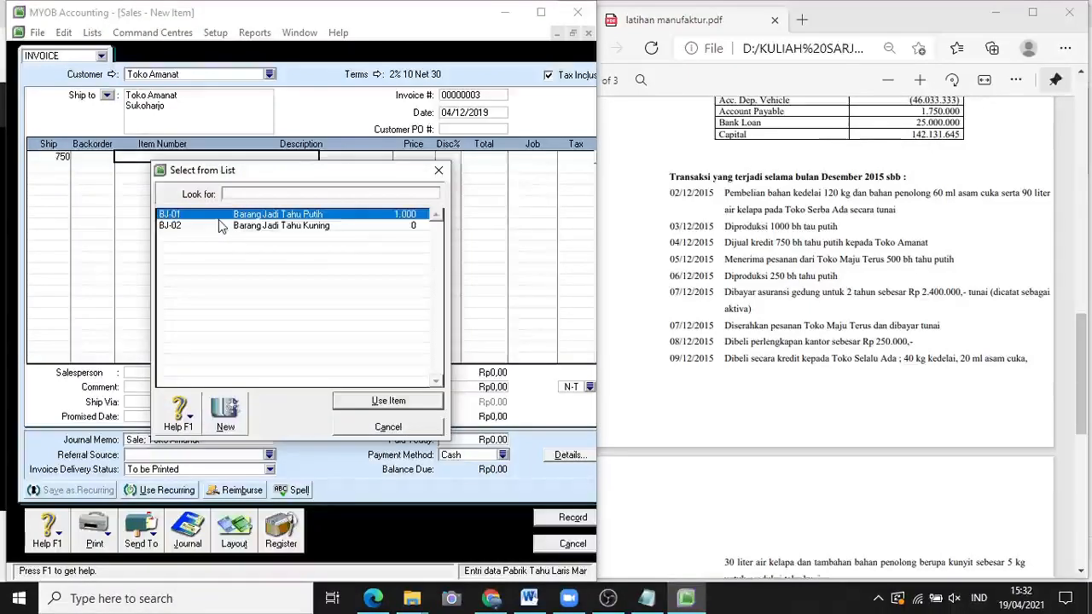
left_click(277, 219)
left_click(388, 401)
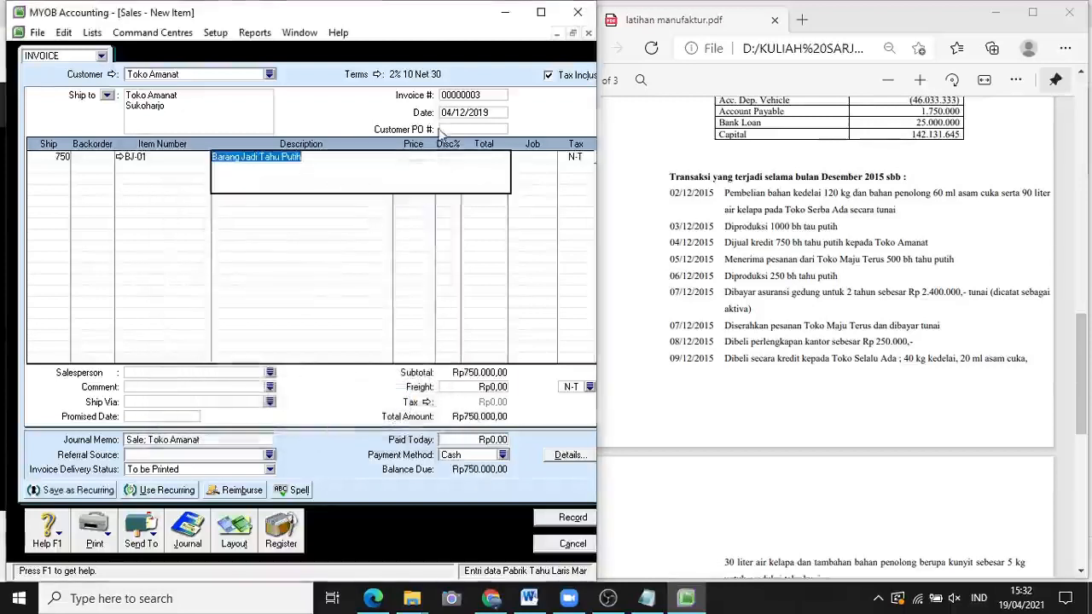
key("Tab")
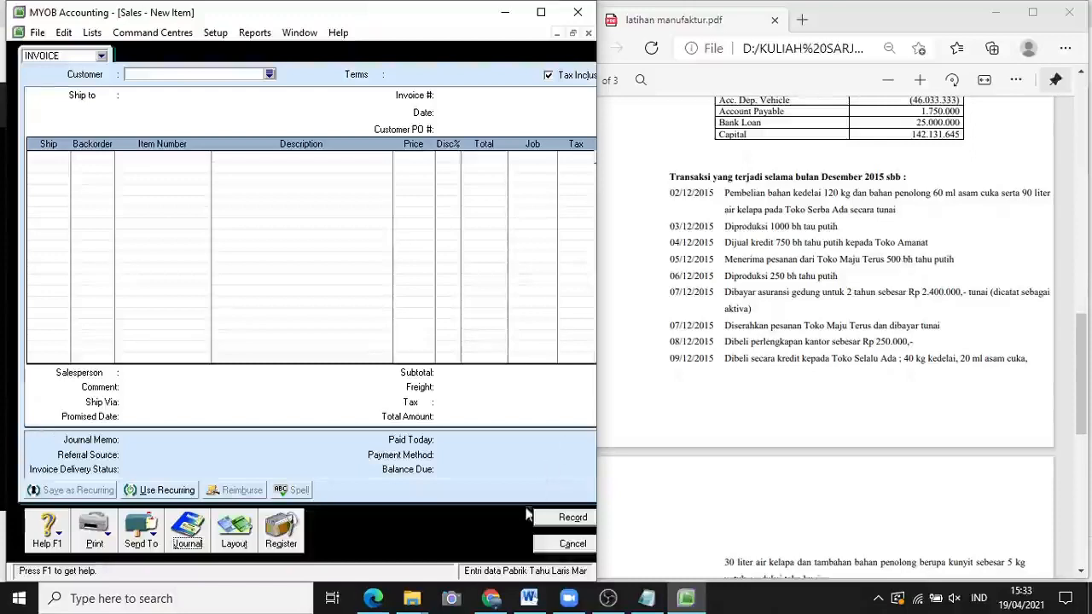
left_click(550, 543)
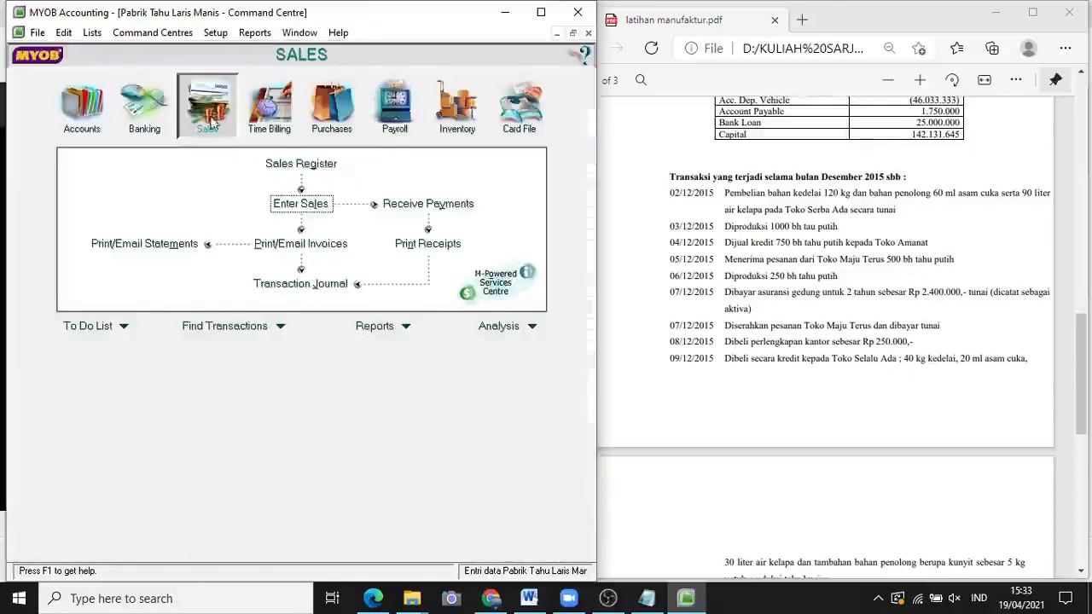
Start a new sales entry as an ORDER for customer Toko Maju Terus
left_click(309, 202)
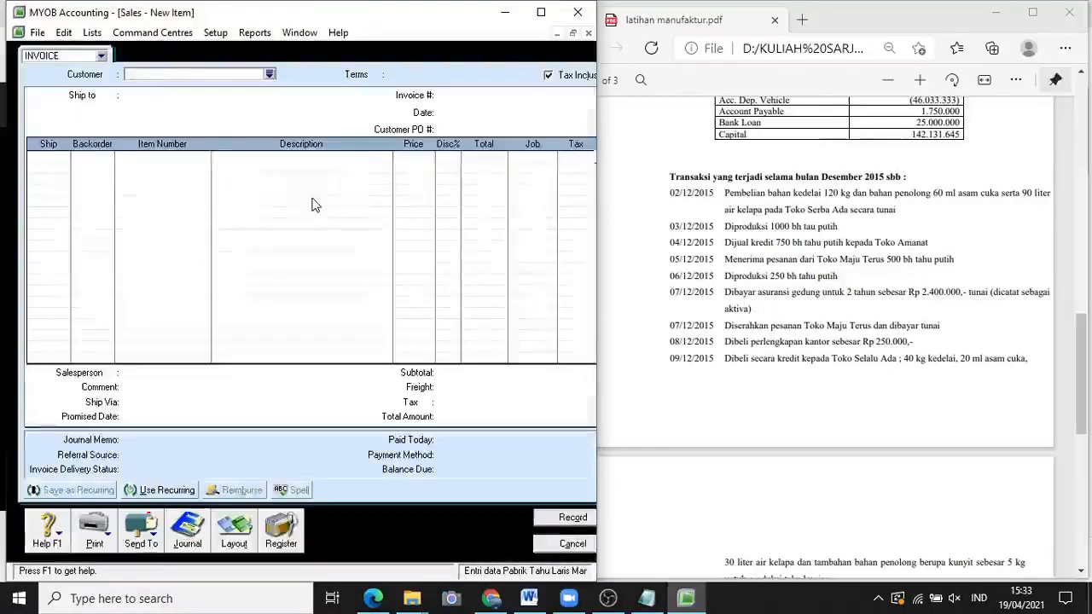
left_click(101, 57)
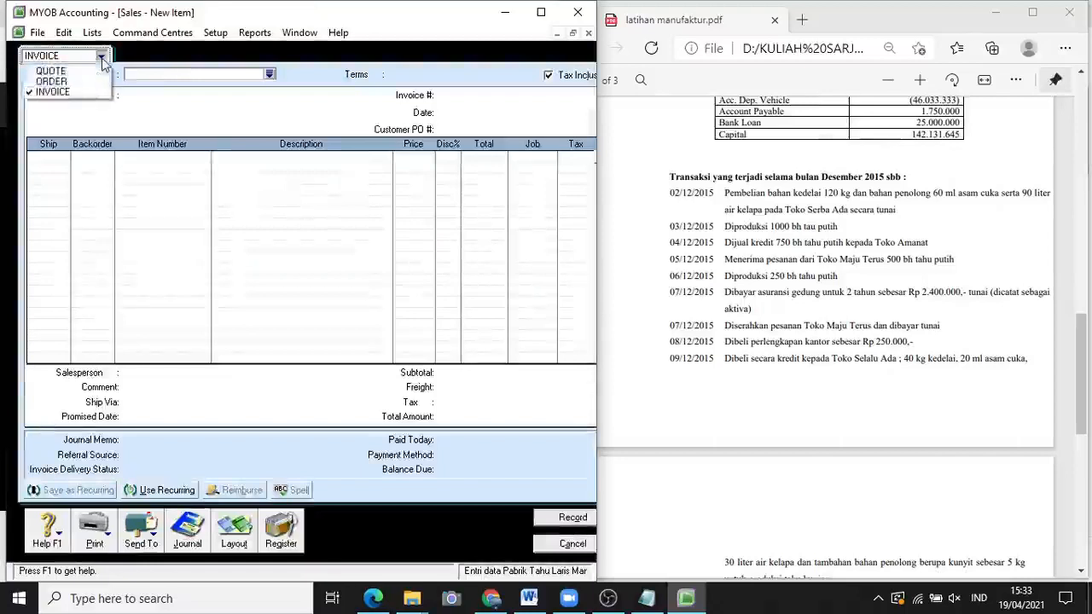
left_click(53, 82)
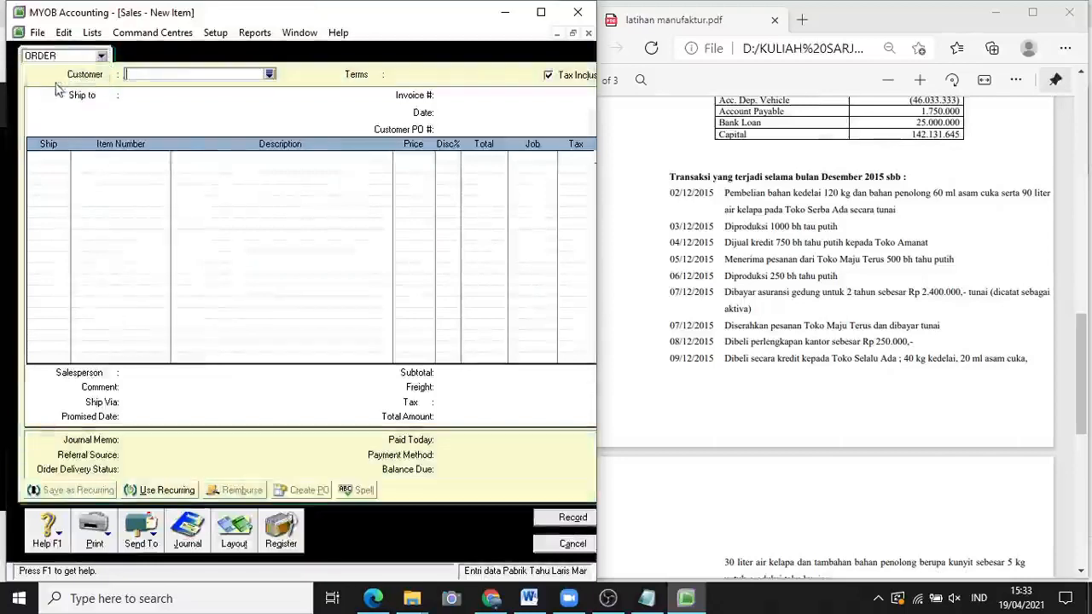
left_click(270, 75)
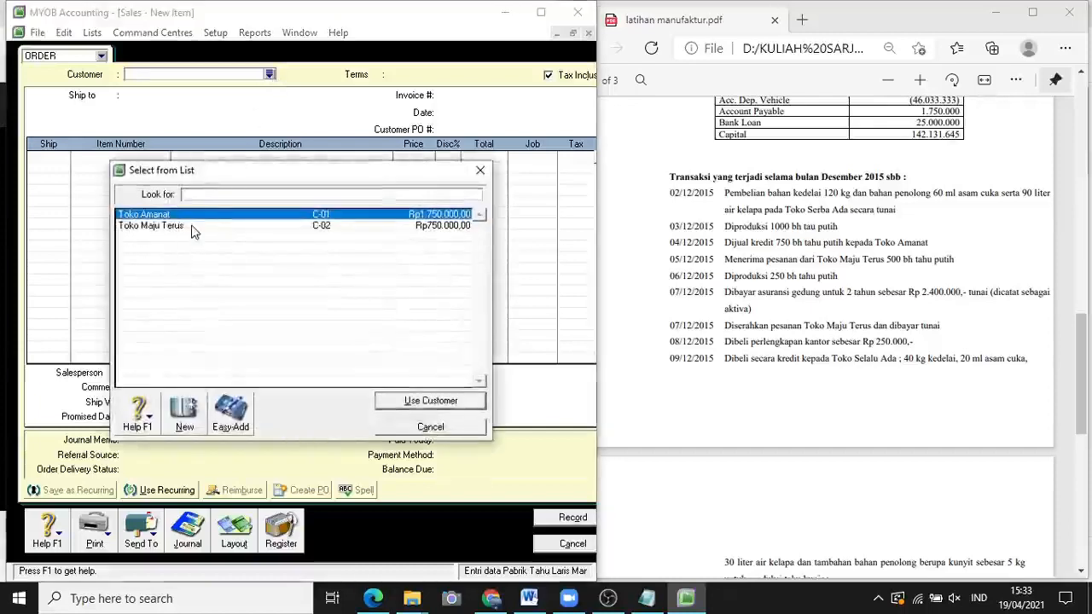
left_click(189, 227)
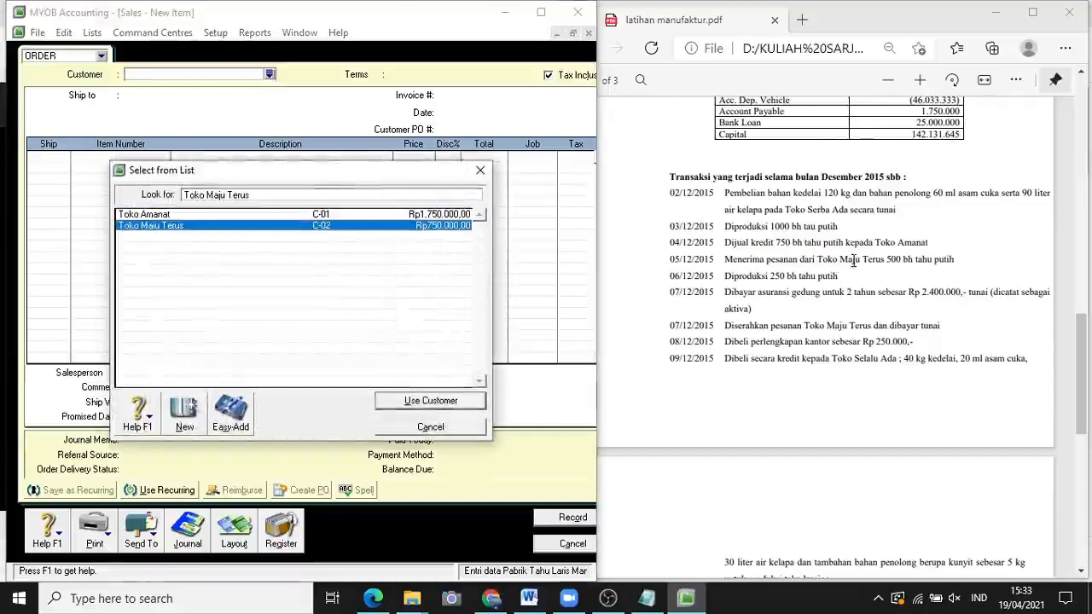
left_click(441, 402)
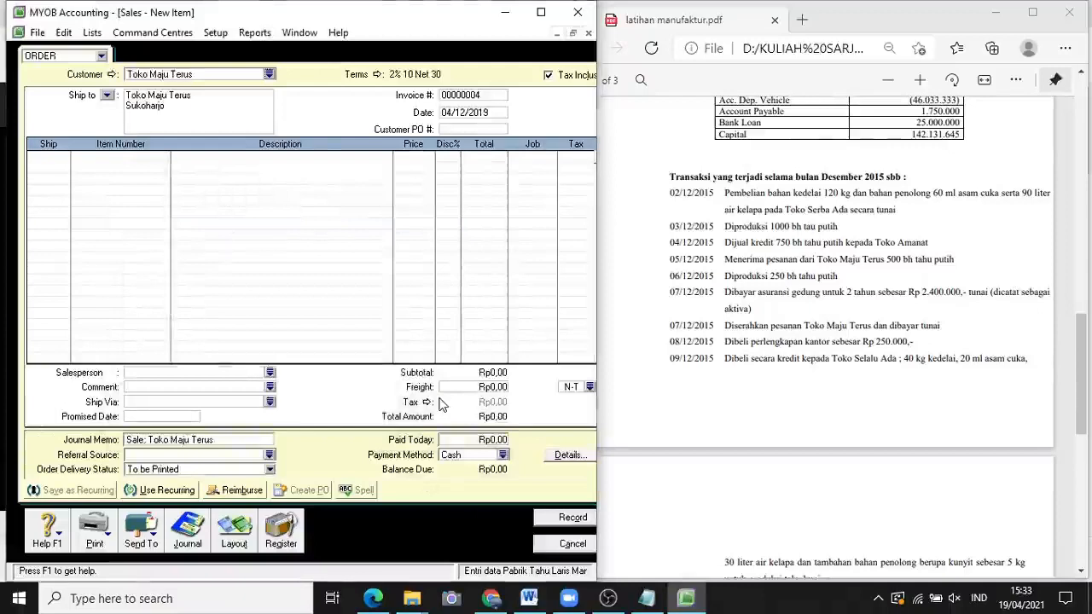
Set the Toko Maju Terus order's date to 05/12/2019
left_click(452, 113)
left_click(452, 117)
left_click(452, 112)
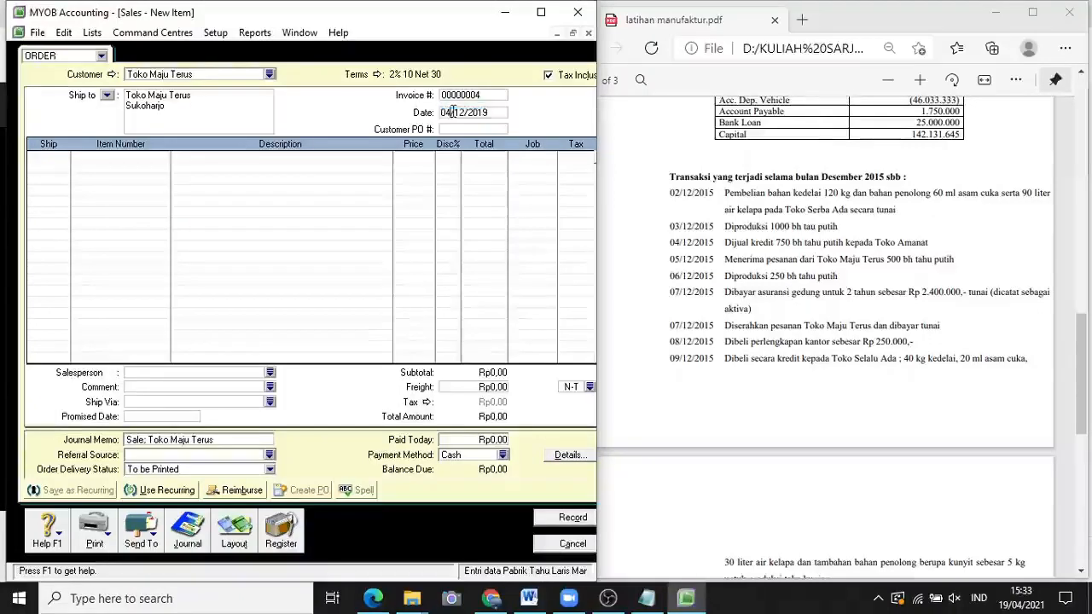
key("BackSpace")
type("5")
Enter 500 units of BJ-01 (Barang Jadi Tahu Putih) and record the order, skipping the spelling check
left_click(53, 156)
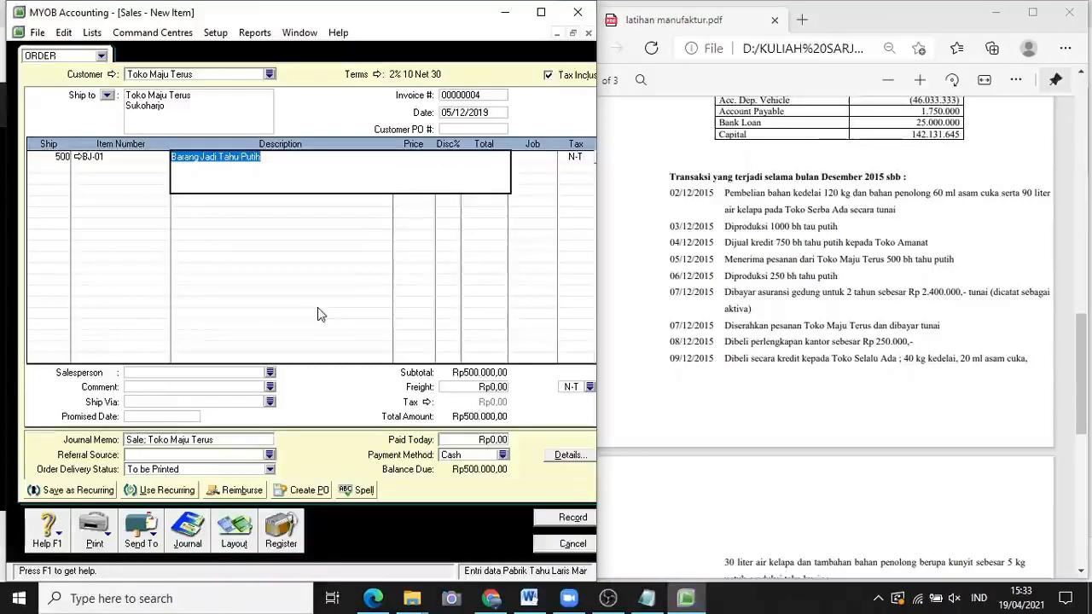
left_click(413, 159)
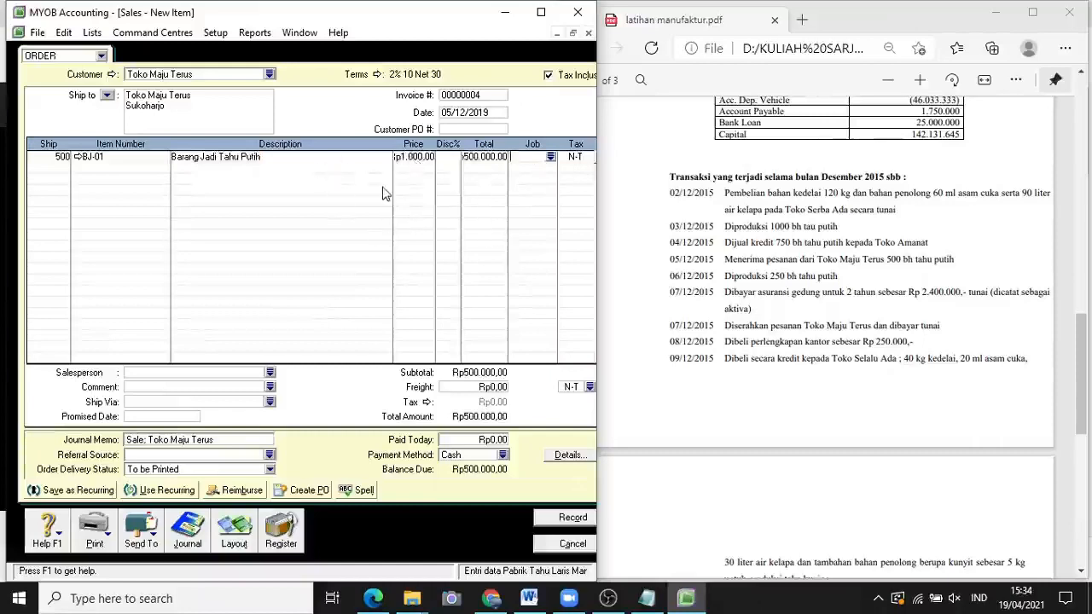
left_click(562, 520)
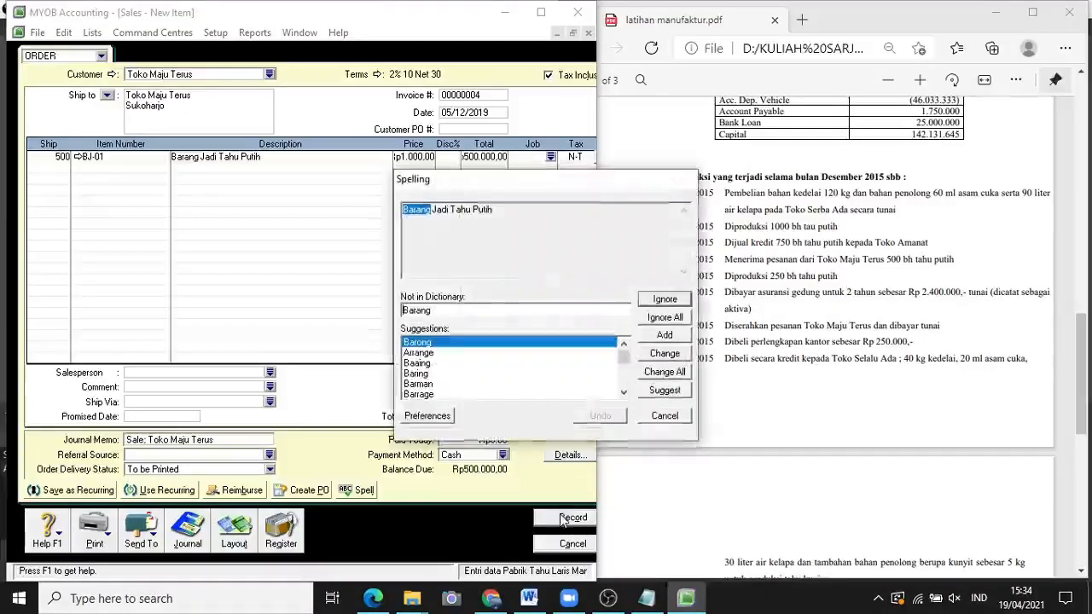
left_click(664, 416)
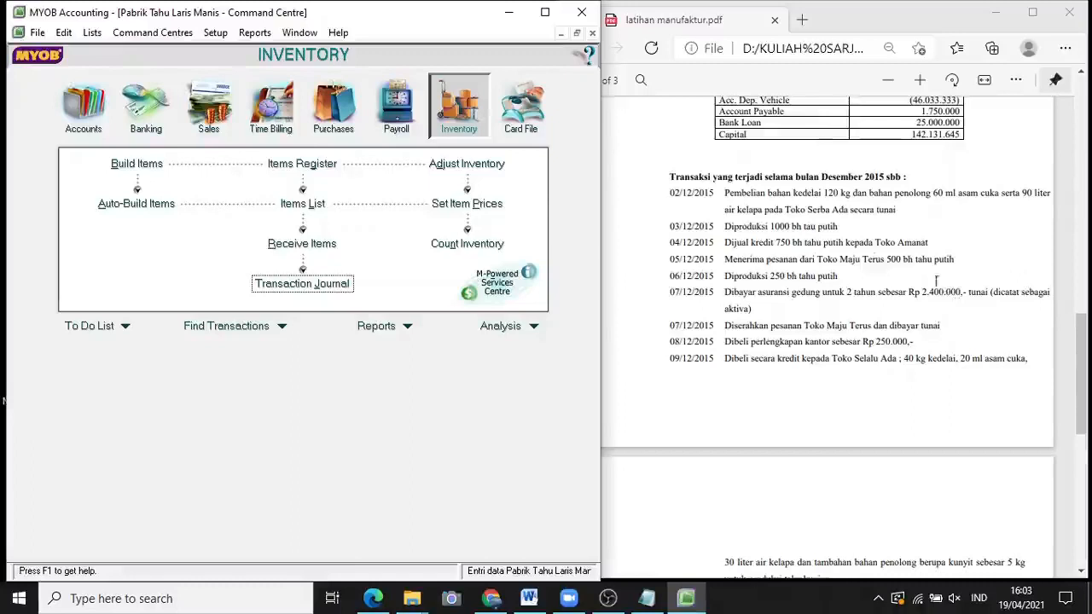
Start a Spend Money transaction paid from account 1-1200 Cash In Bank
left_click(156, 129)
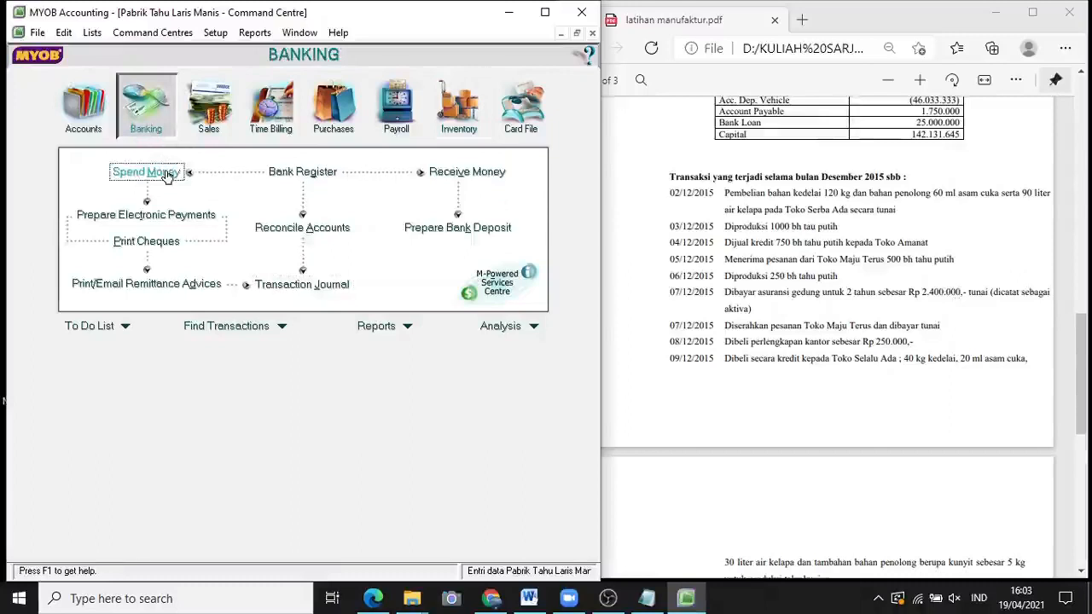
left_click(168, 174)
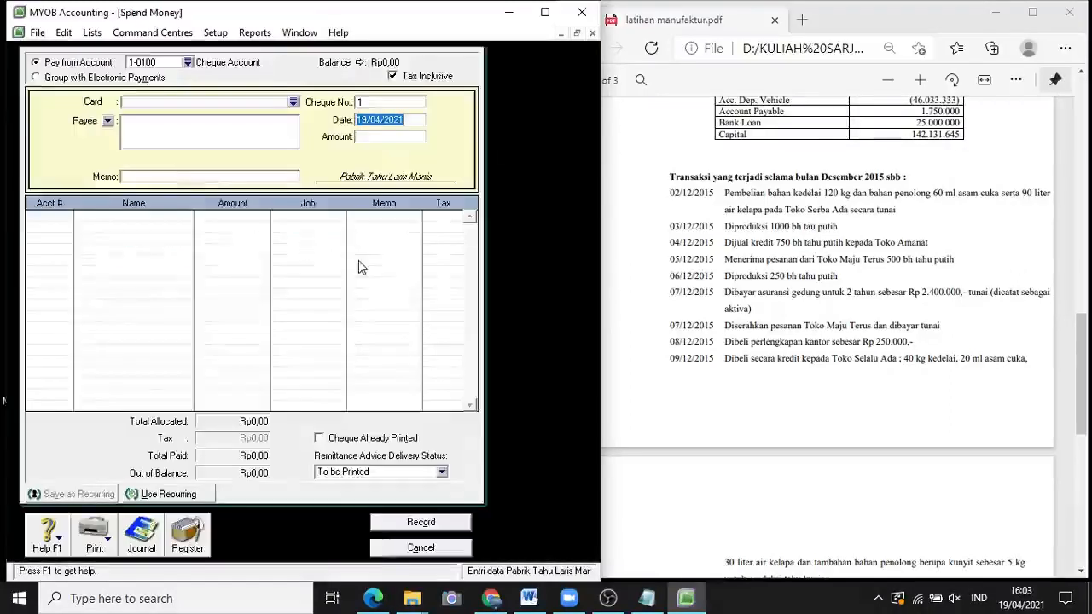
left_click(186, 63)
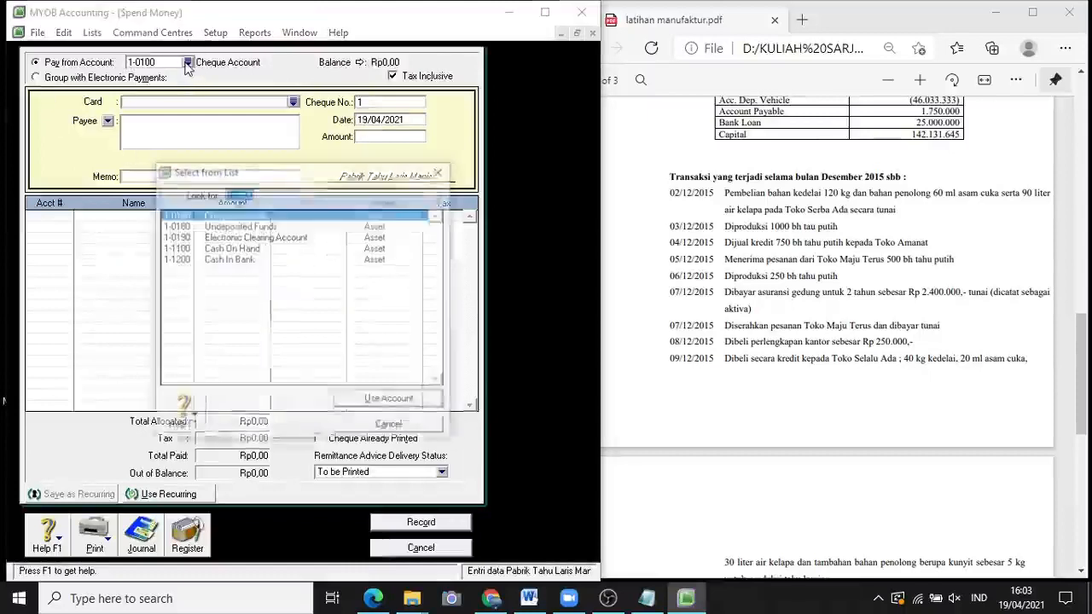
left_click(234, 260)
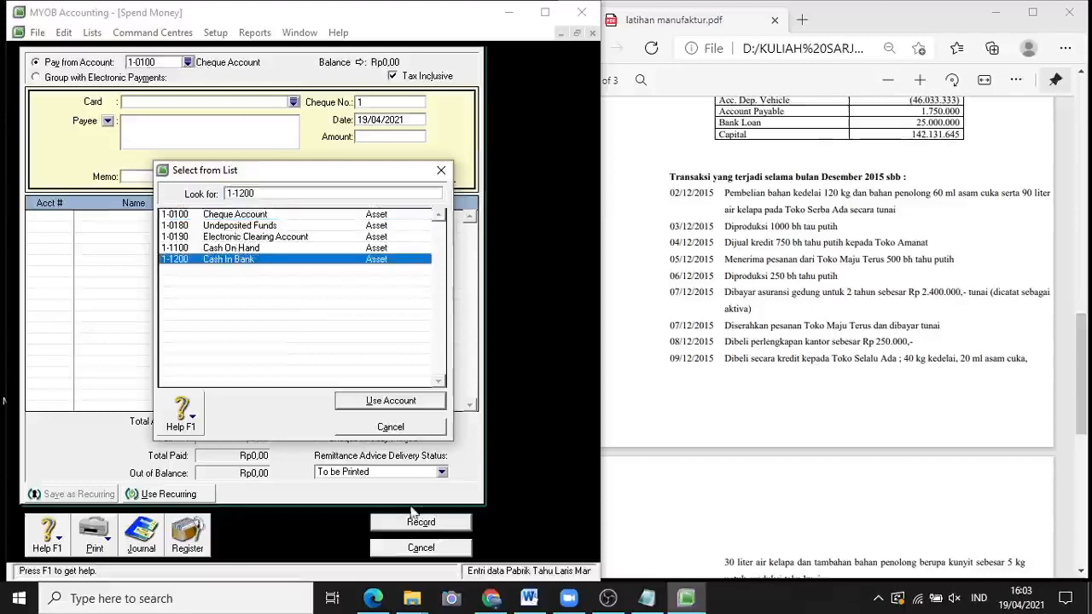
left_click(394, 401)
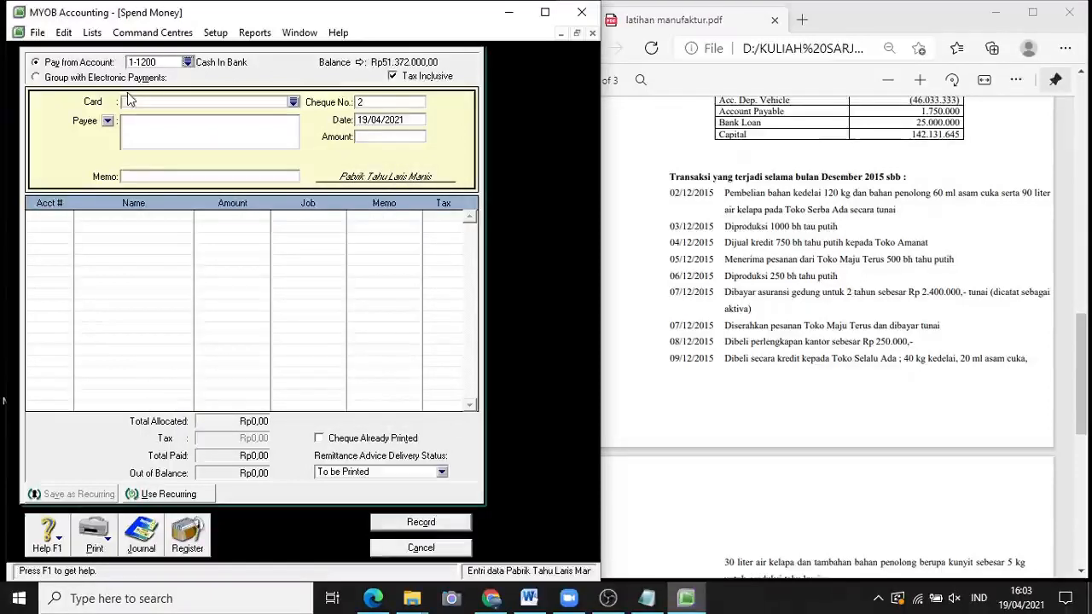
Enter "Asuransi Gedung 2 Tahun" as the payment's memo
left_click(164, 176)
key("BackSpace")
type("Gedu")
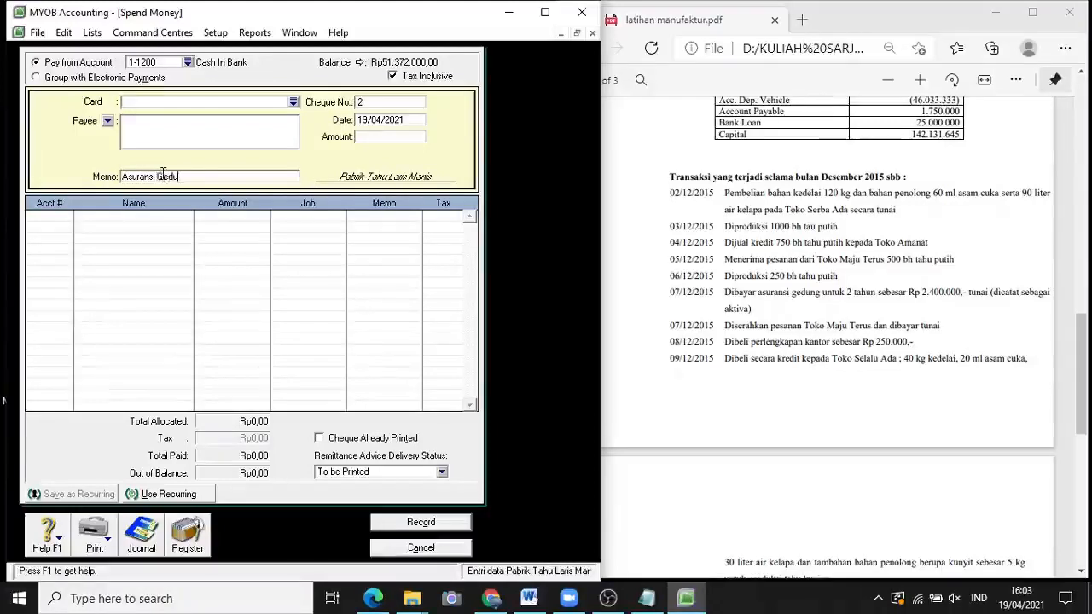
type("ng 2 Tahun")
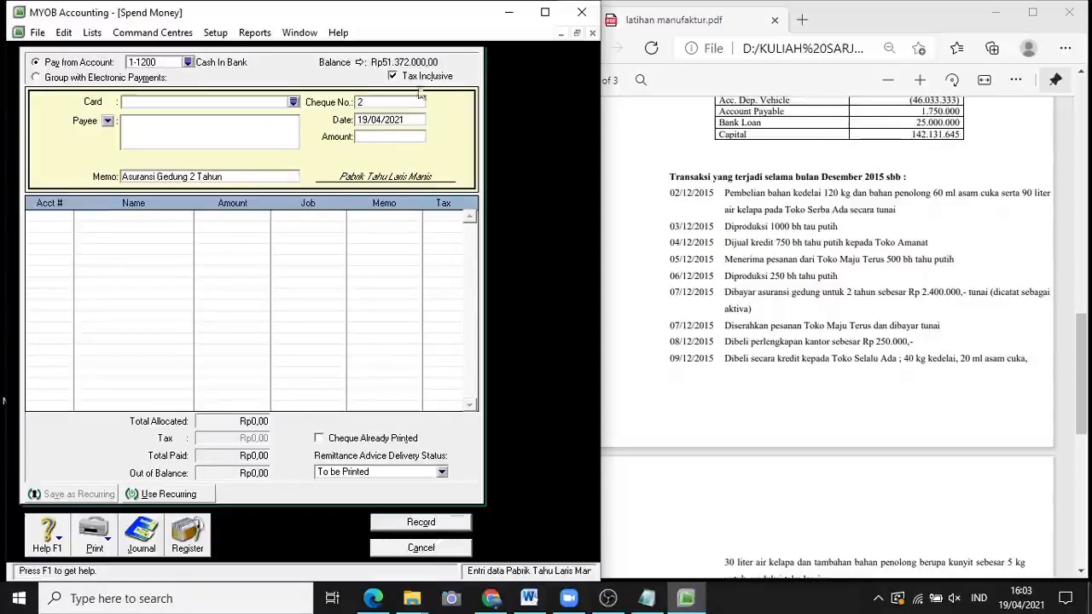
Set the insurance payment's date to 07/12/2019 and its amount to Rp2.400.000
left_click(413, 119)
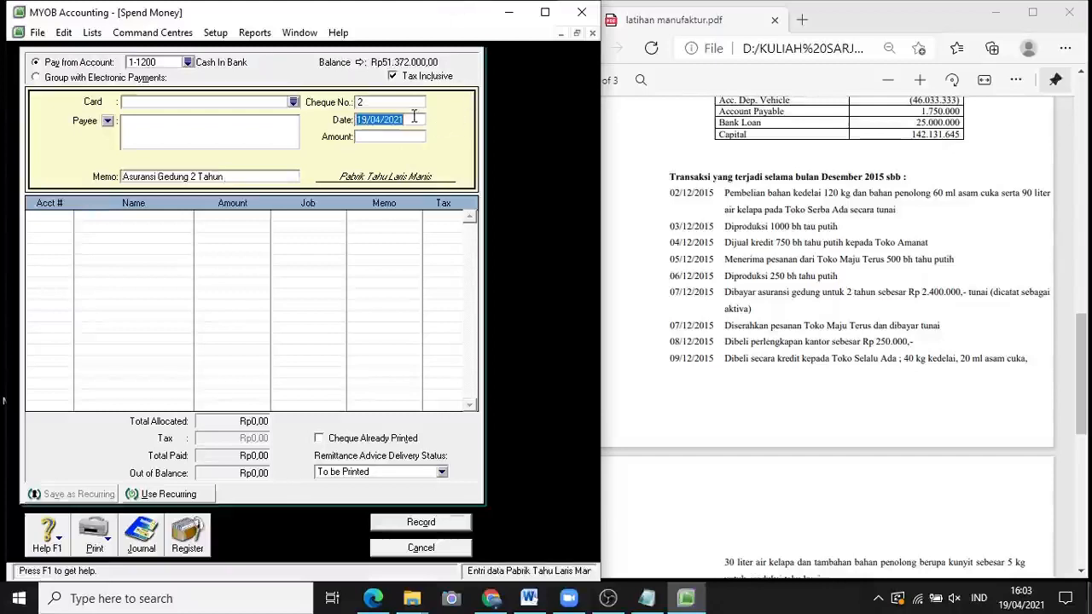
type("7")
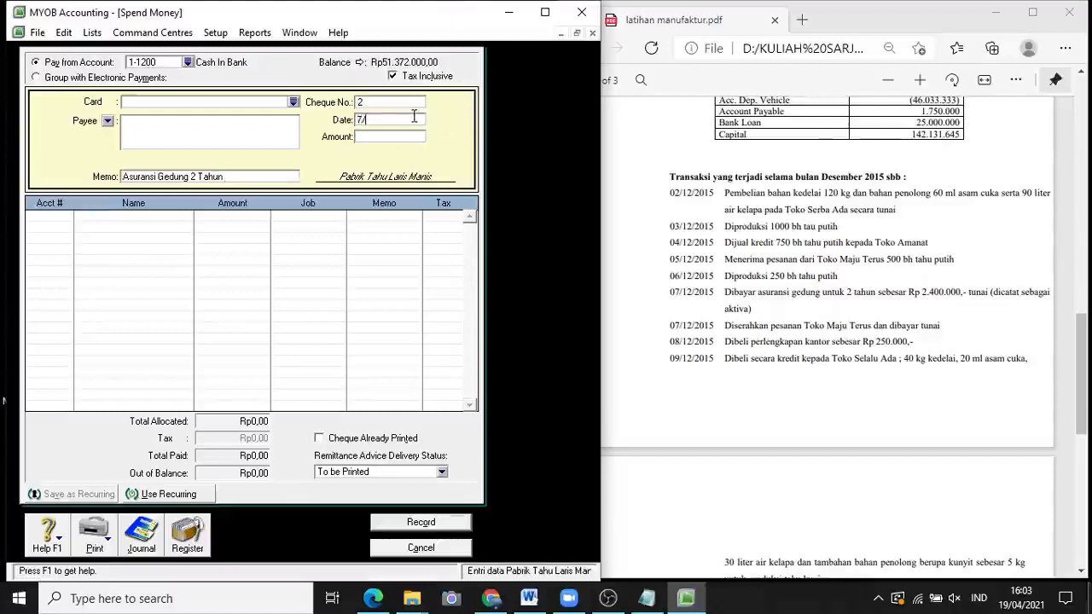
type("/12/1")
type("019")
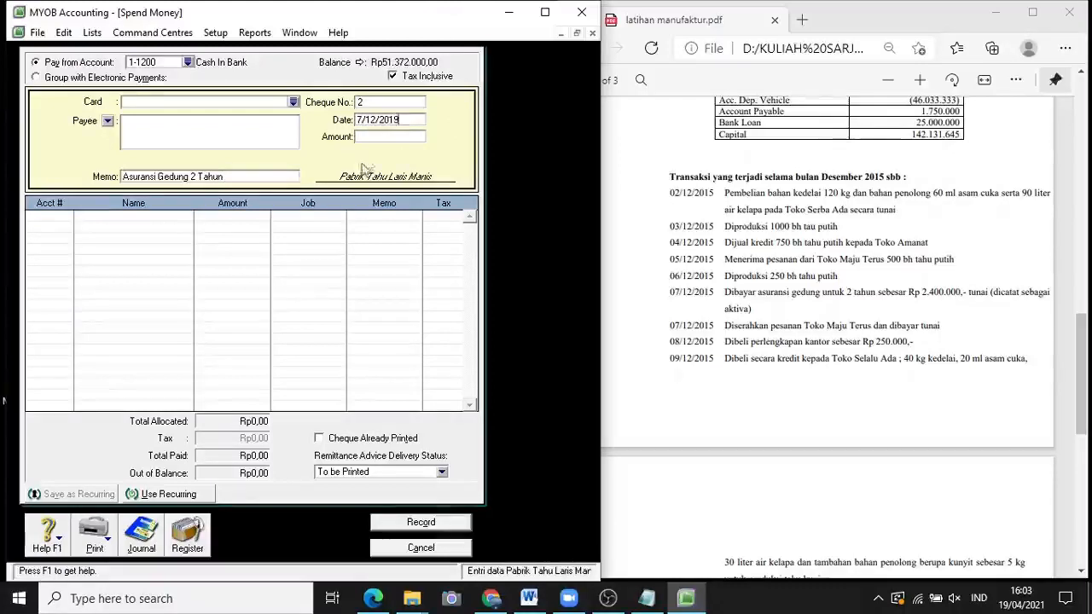
key("Tab")
left_click(381, 139)
type("2.400.")
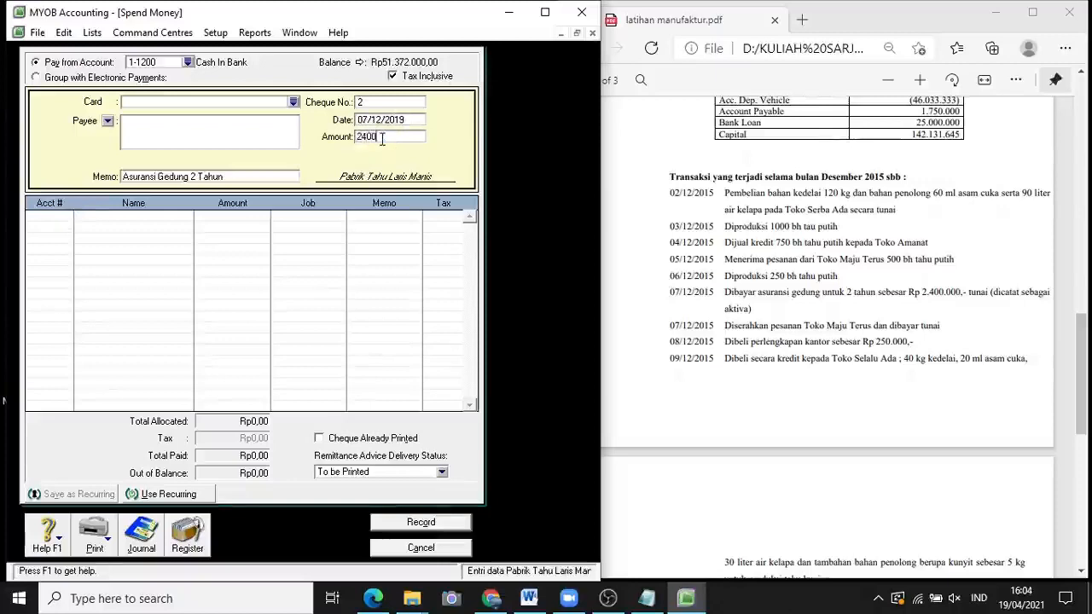
type("000")
key("Tab")
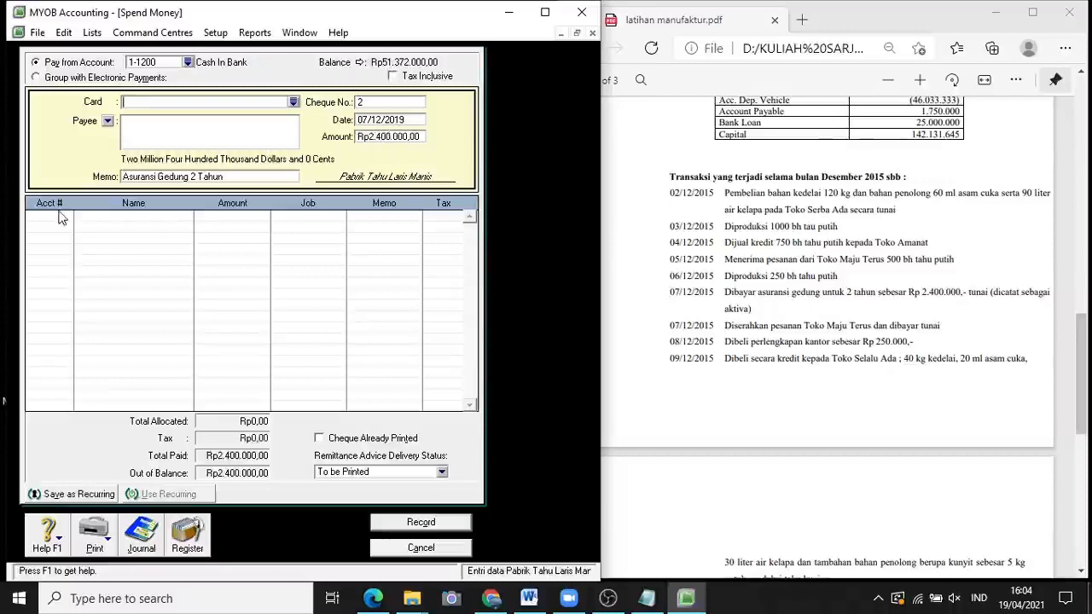
Allocate the insurance payment to account 1-1900 Prepaid Insurance
left_click(60, 217)
left_click(69, 219)
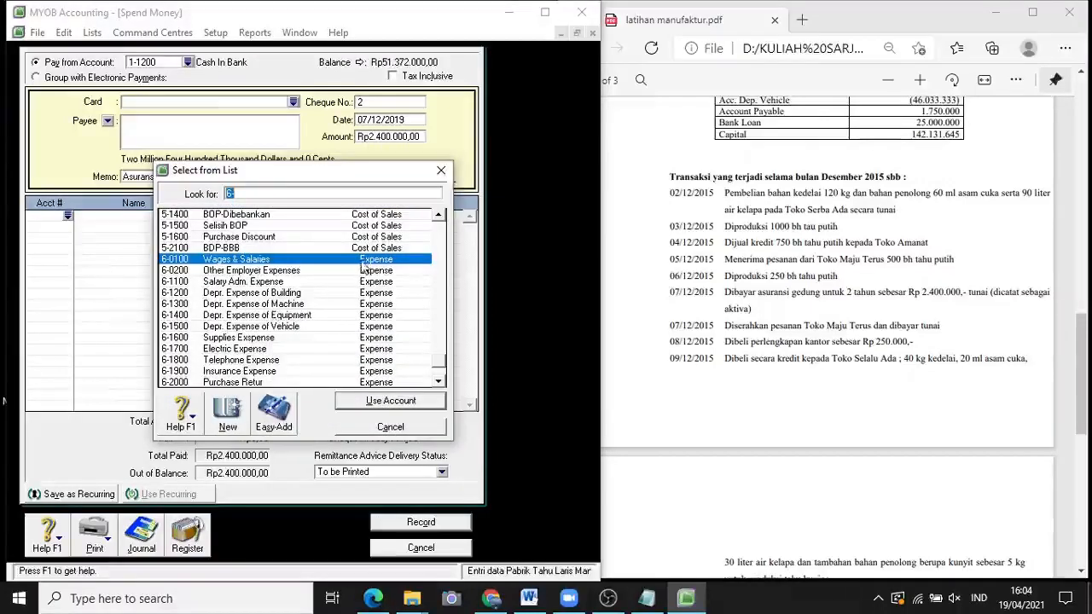
left_click(439, 299)
left_click(439, 298)
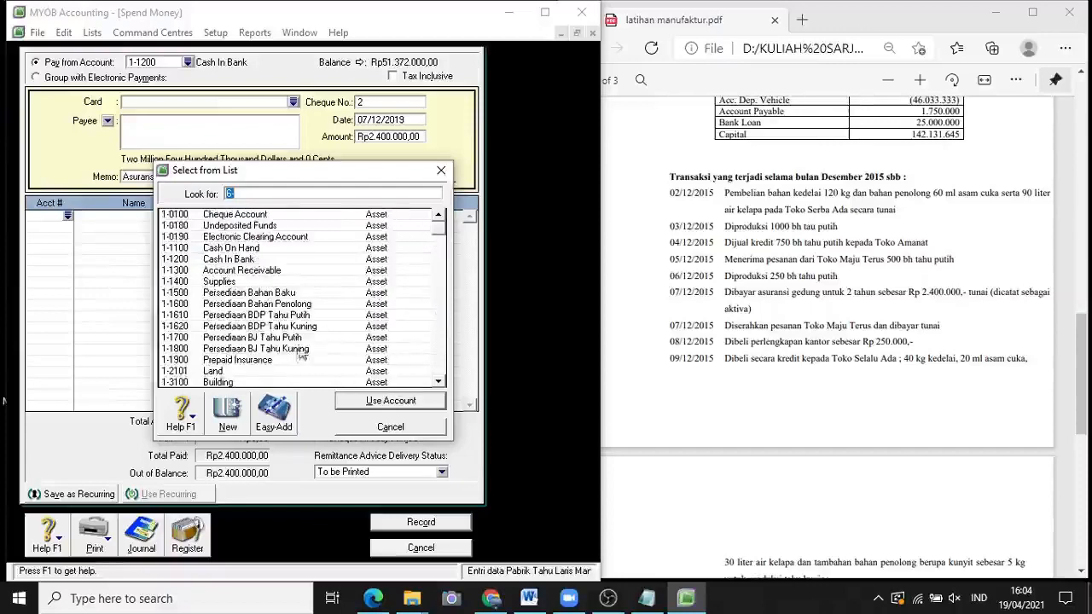
left_click(286, 361)
left_click(405, 402)
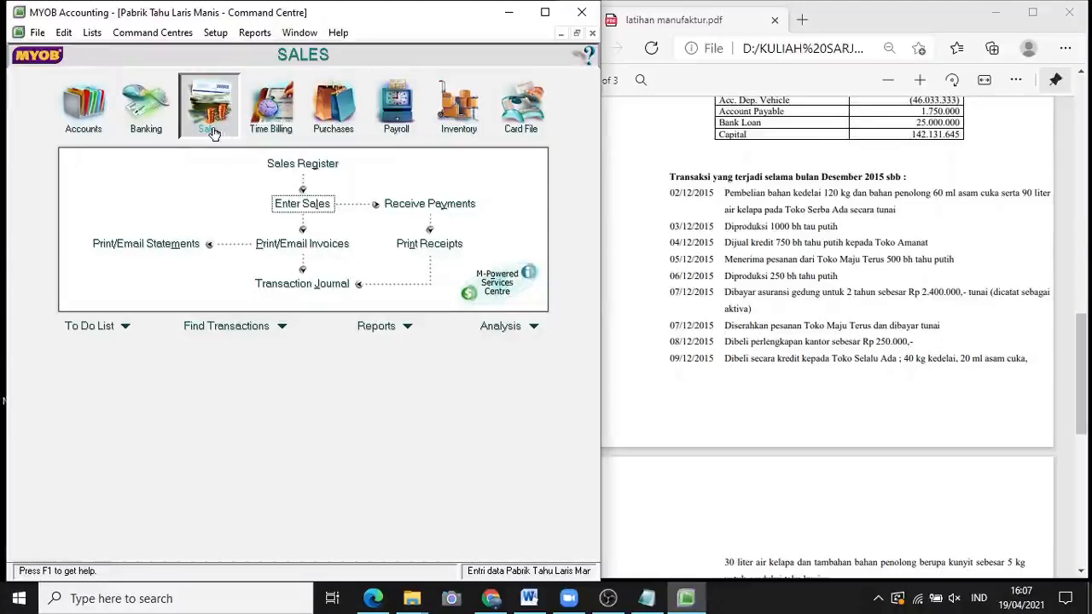
Open the existing Toko Maju Terus order dated 05/12/2019 from a new sales entry of type ORDER
left_click(314, 206)
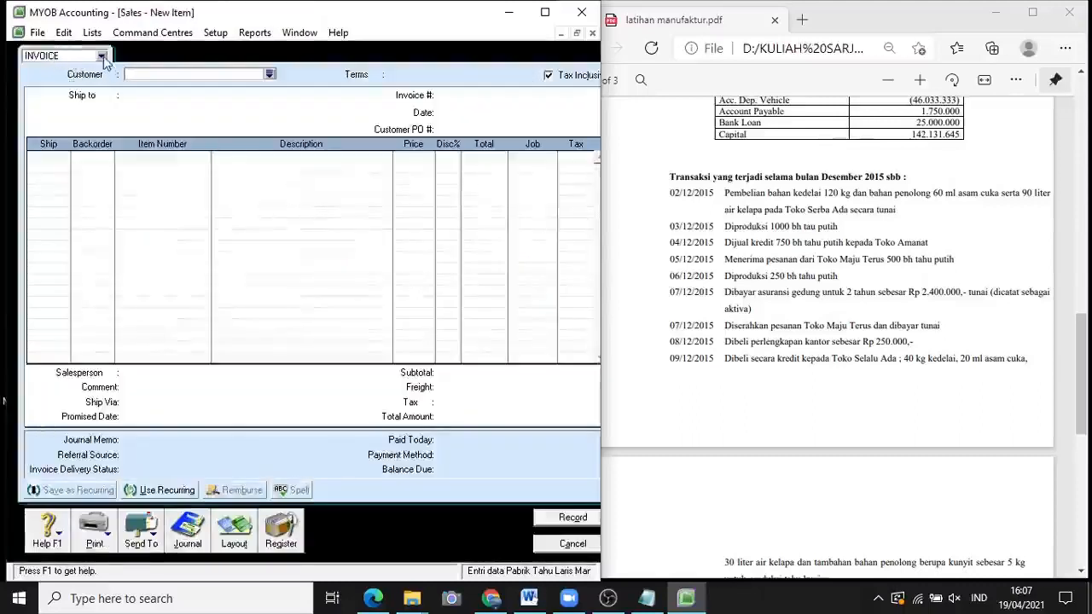
left_click(102, 57)
left_click(71, 83)
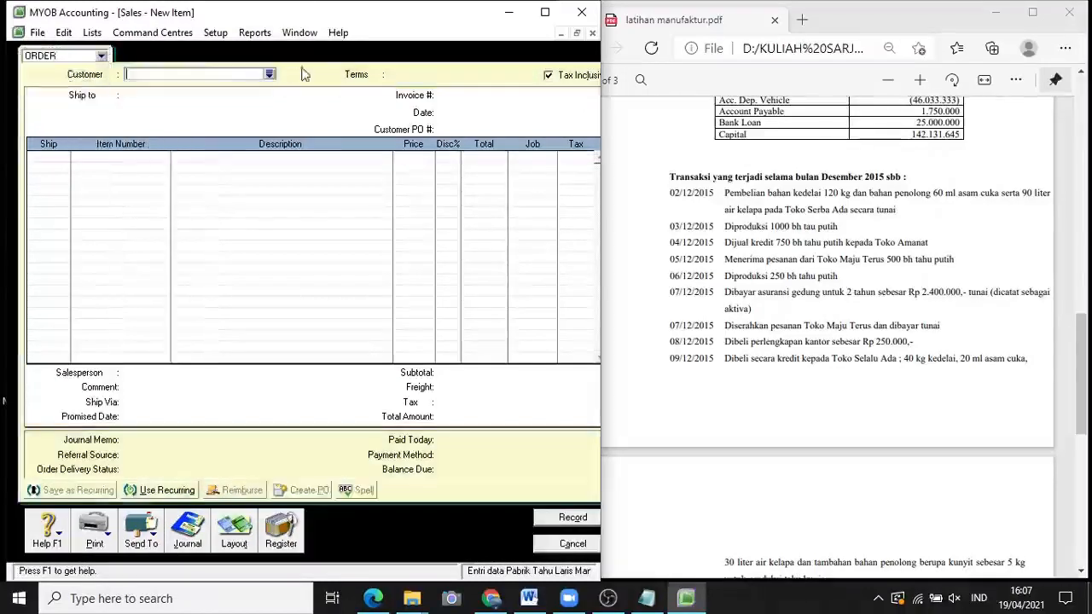
left_click(268, 75)
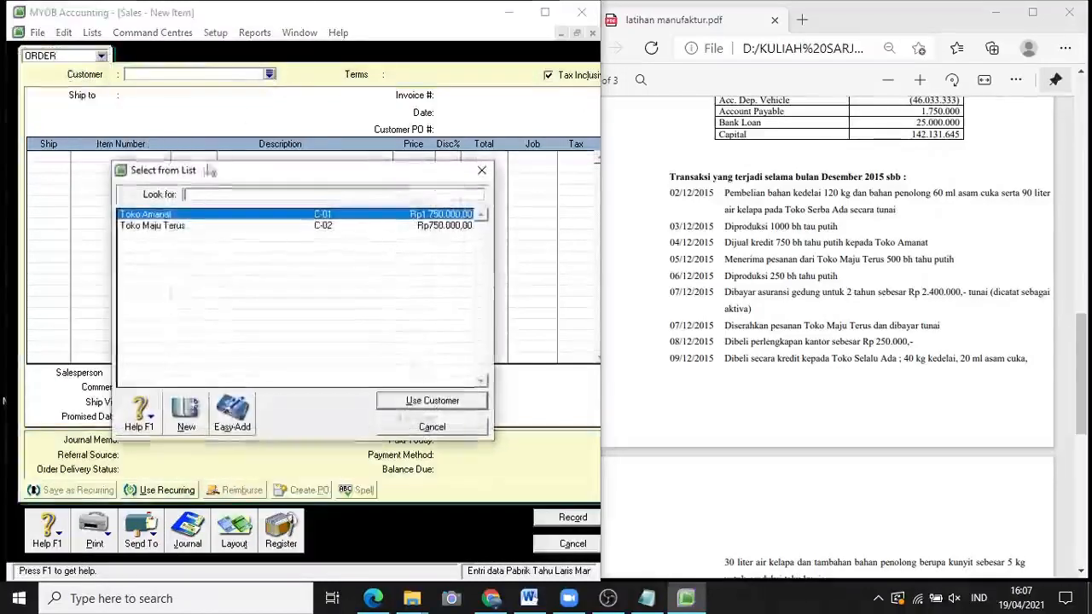
left_click(148, 227)
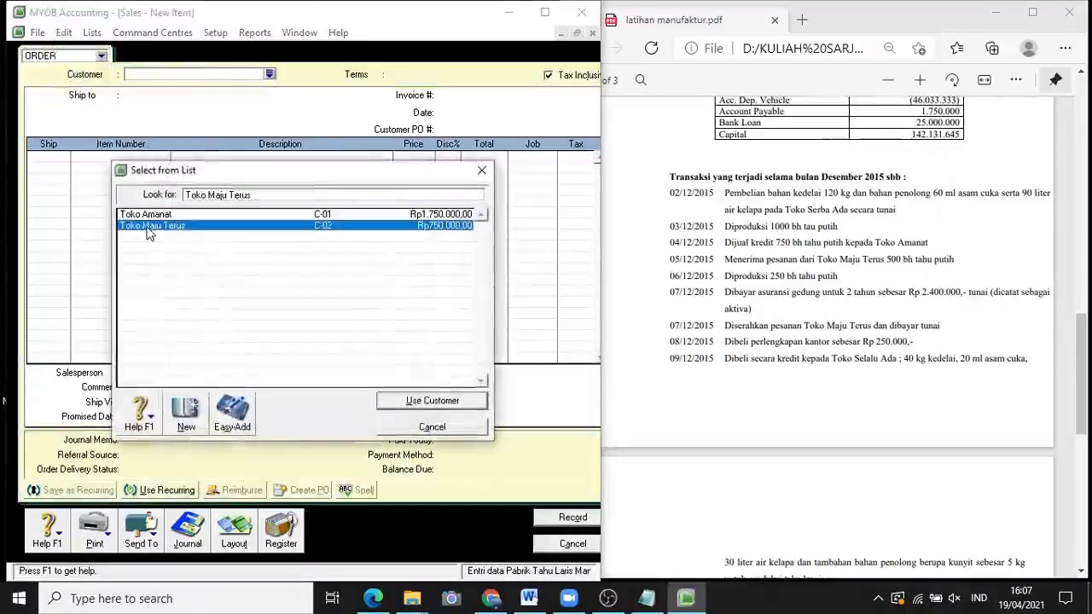
left_click(432, 401)
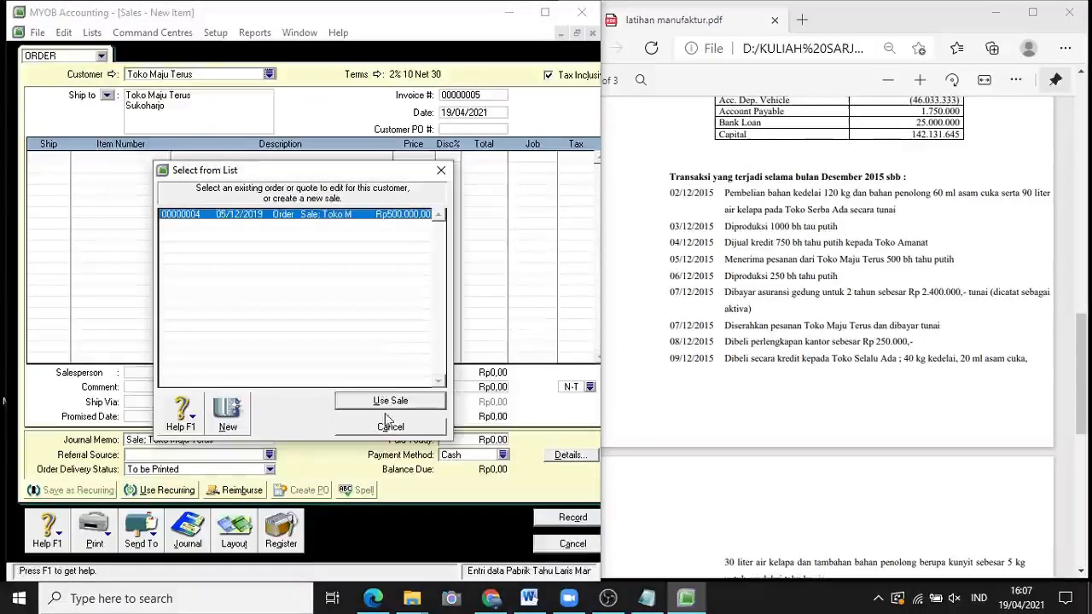
left_click(386, 400)
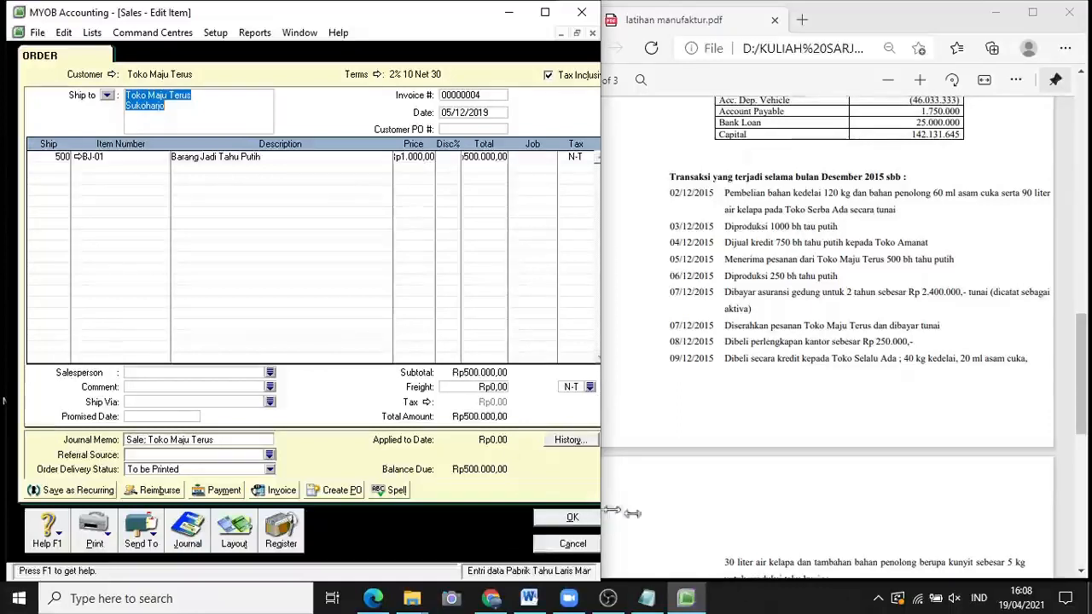
left_click_drag(601, 515, 672, 525)
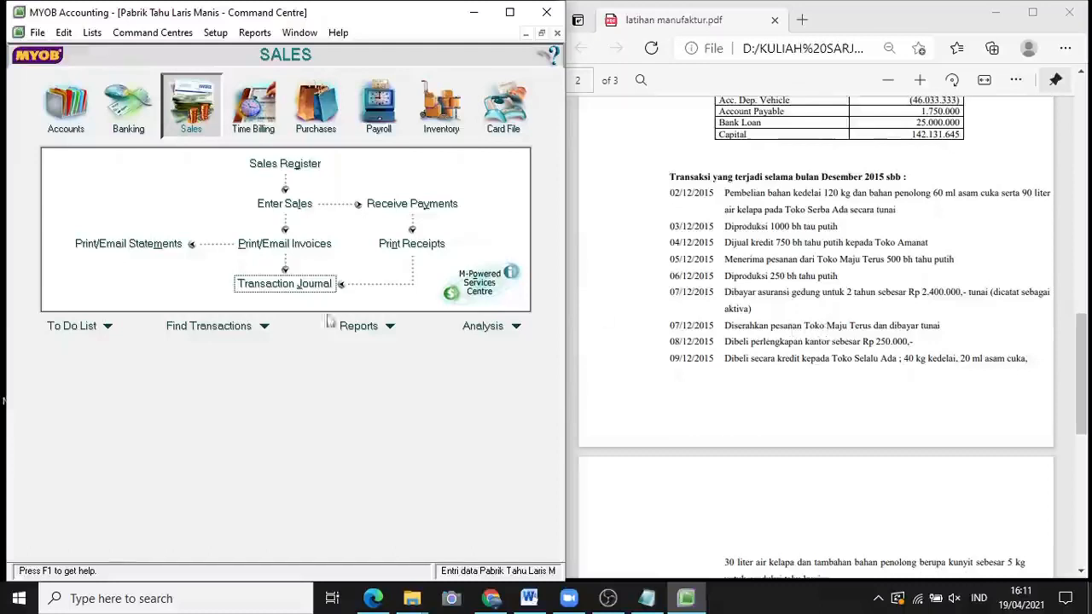
Try to record the Toko Maju Terus order as actual from the To Do List with transaction date 7/12/2019, and close the list
left_click(107, 329)
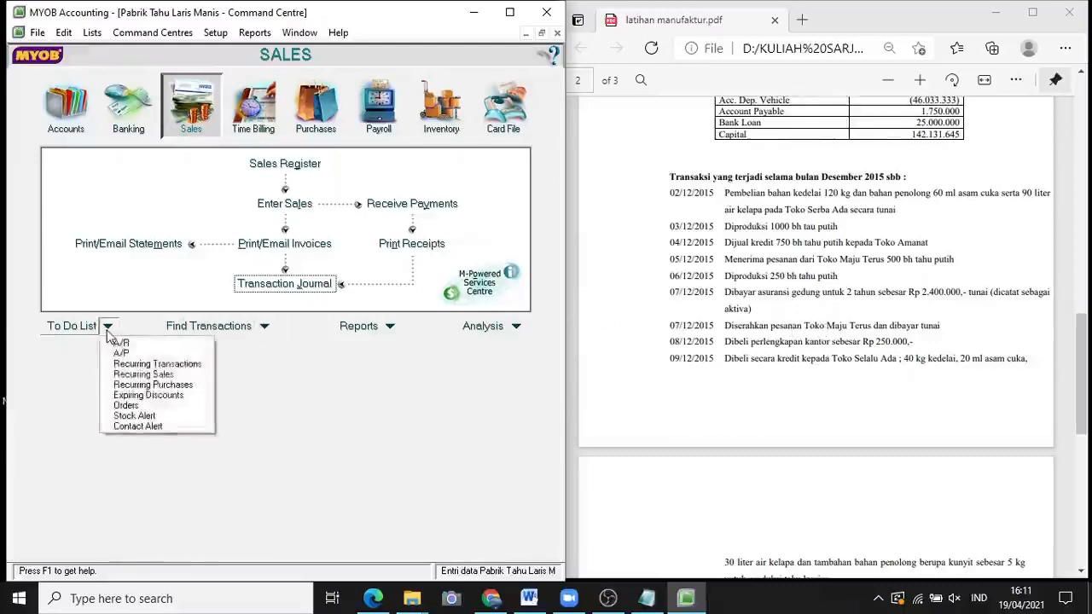
left_click(158, 407)
left_click(422, 124)
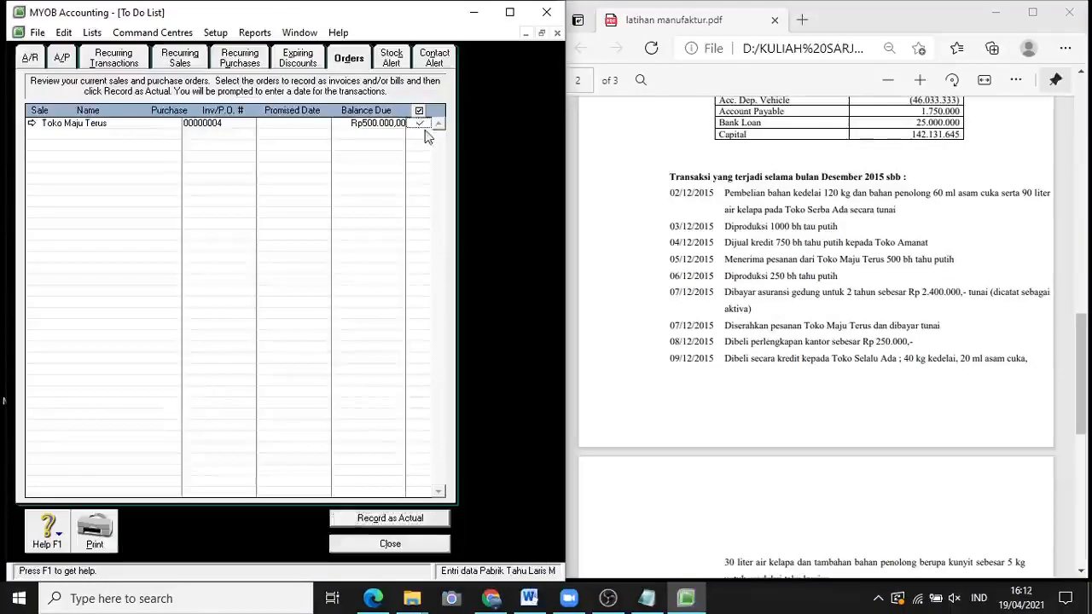
left_click(385, 519)
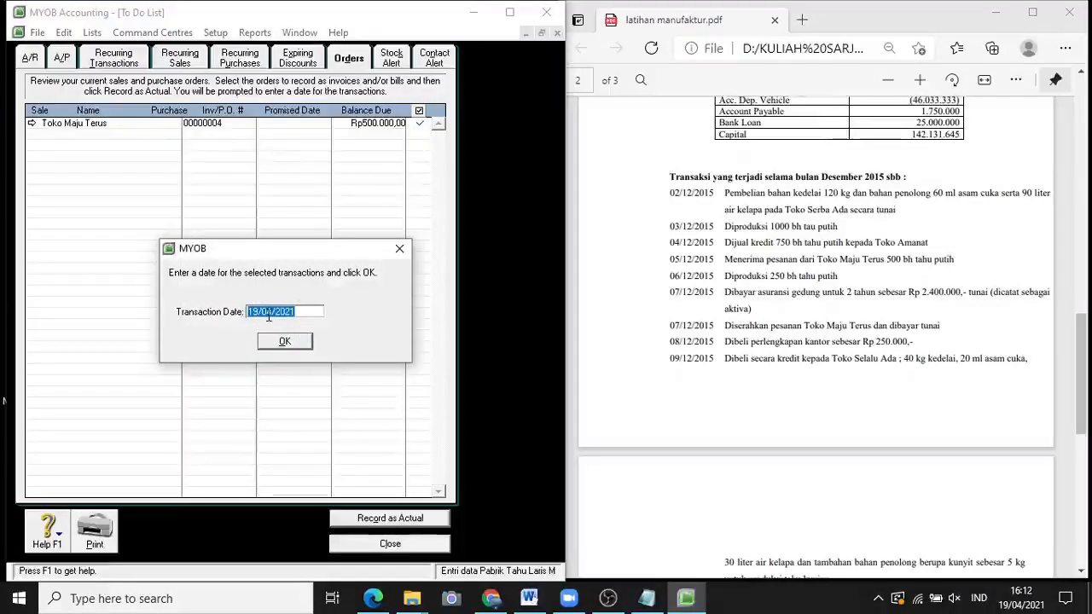
type("7/12/2015")
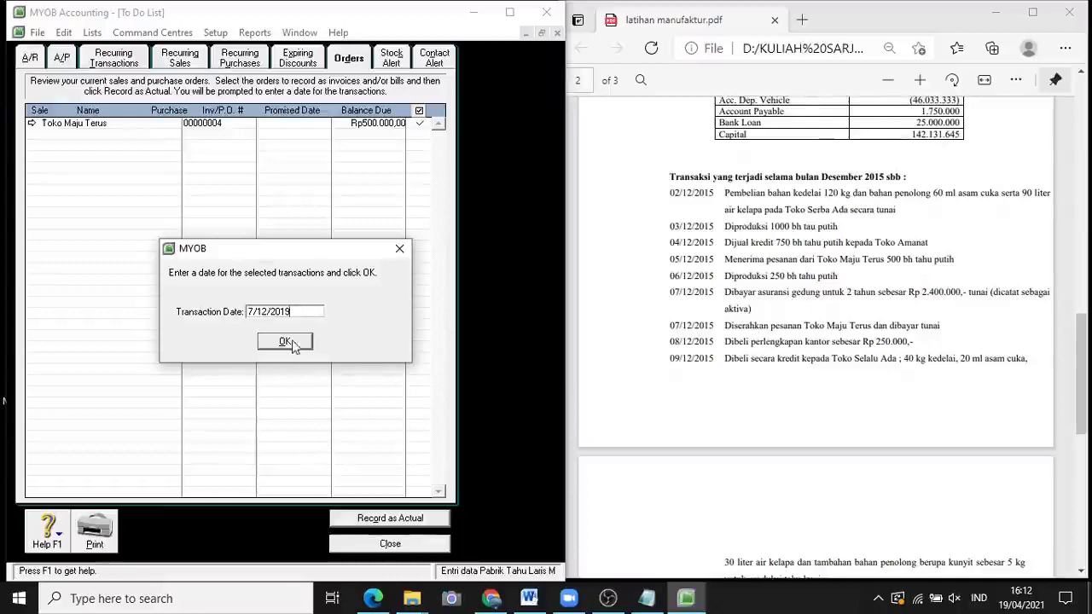
left_click(291, 342)
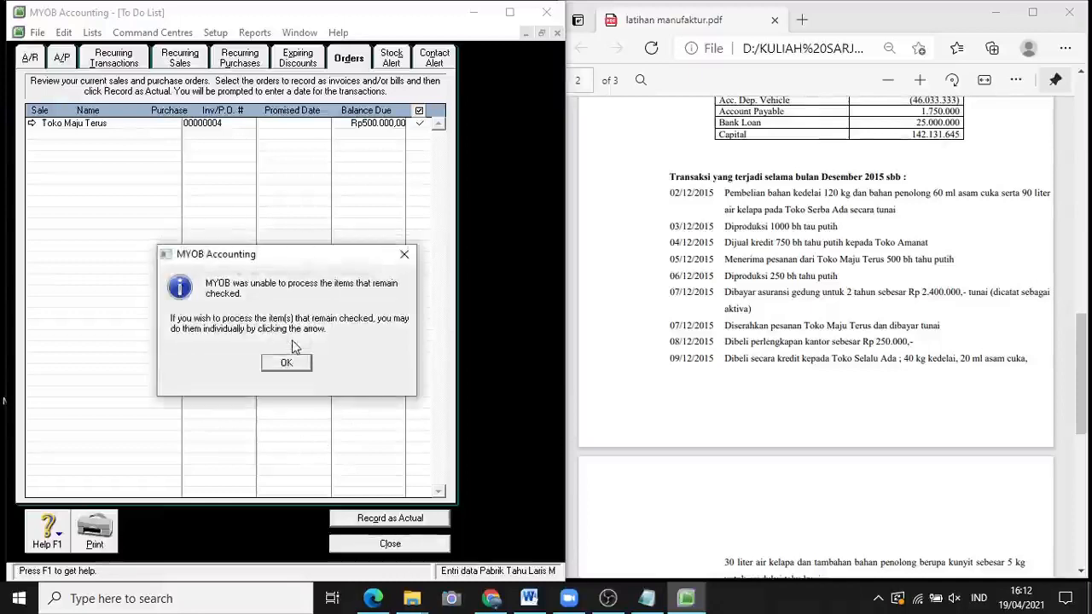
left_click(286, 363)
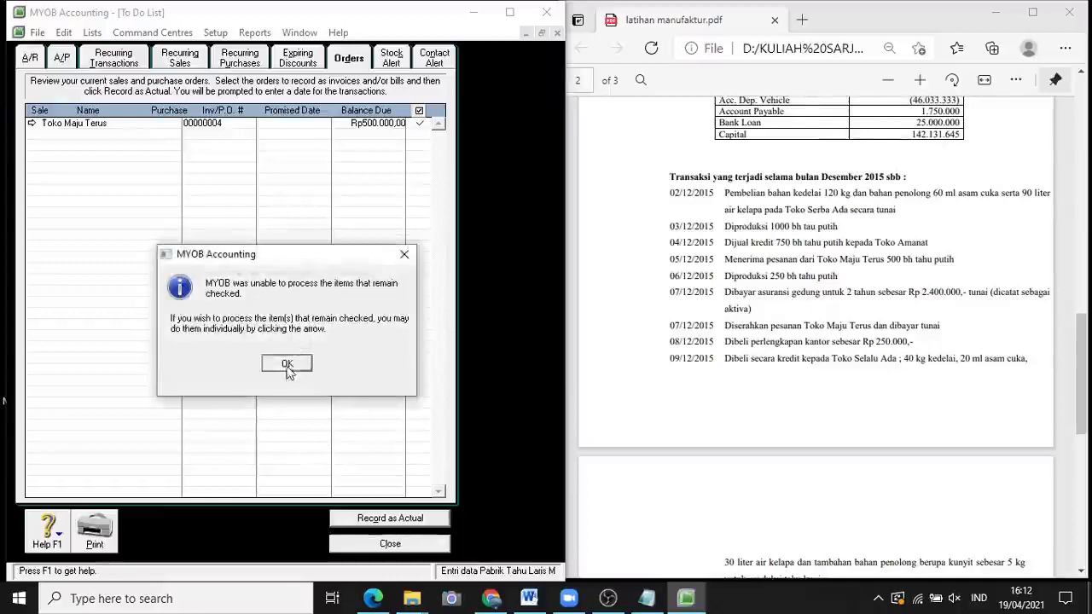
left_click(288, 355)
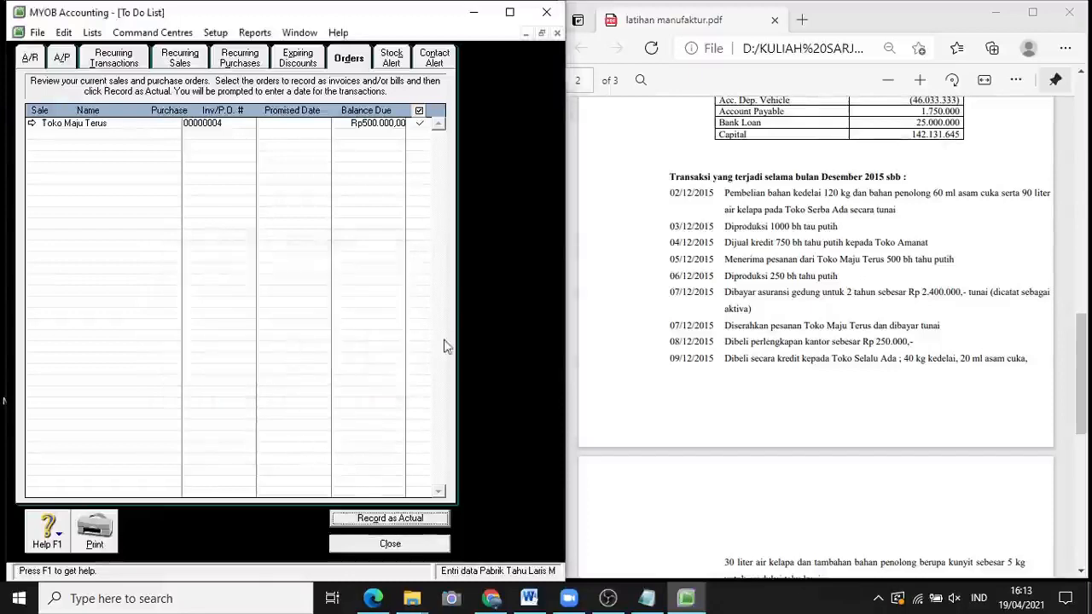
left_click(389, 544)
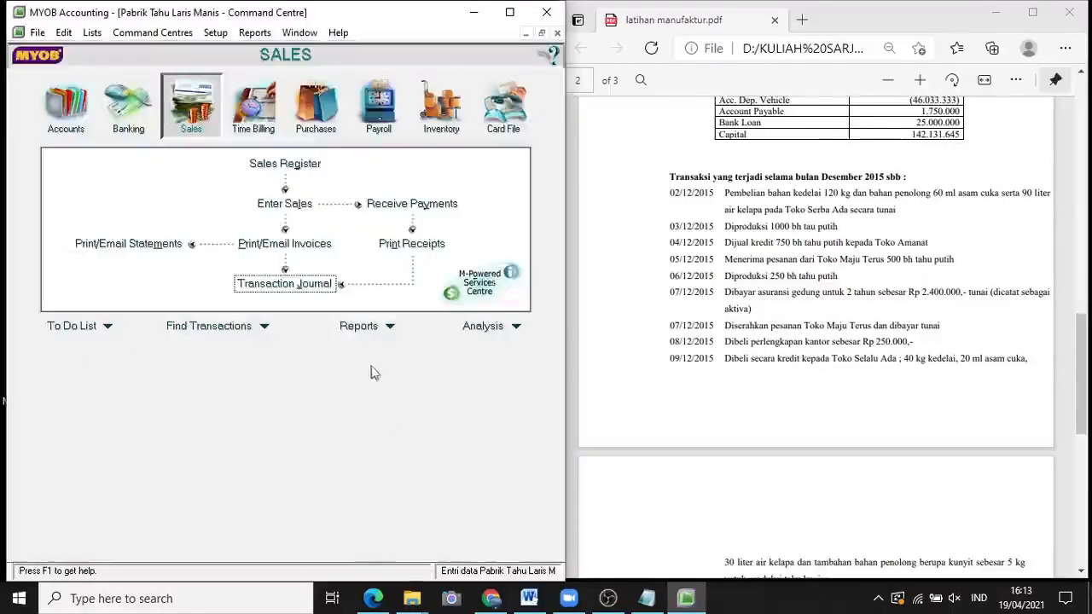
Start a received customer payment from Toko Maju Terus dated 07/12/2019 for its 05/12/2019 order
left_click(437, 211)
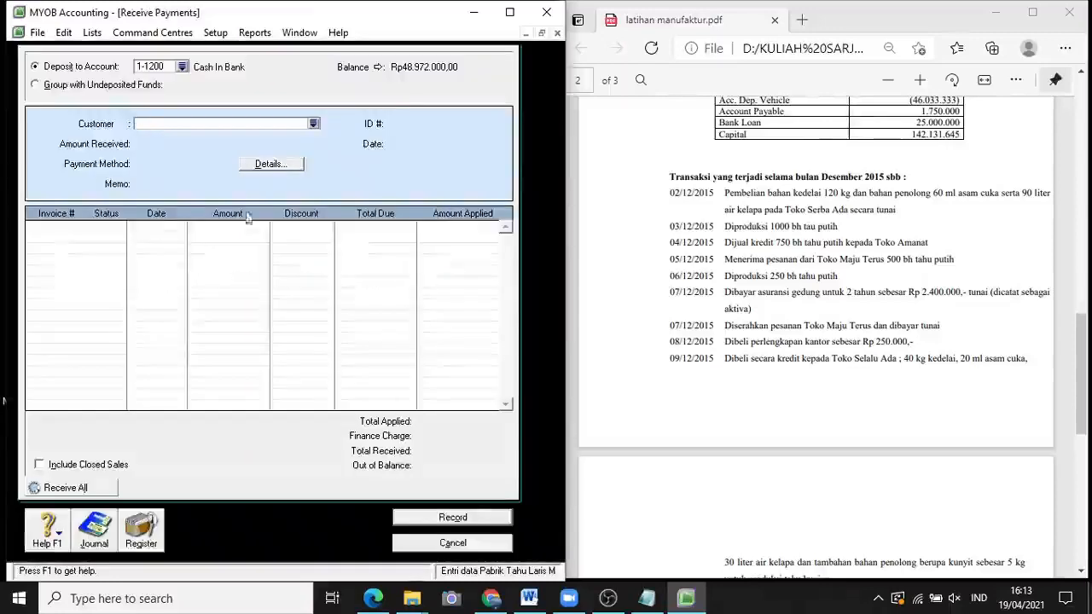
left_click(313, 123)
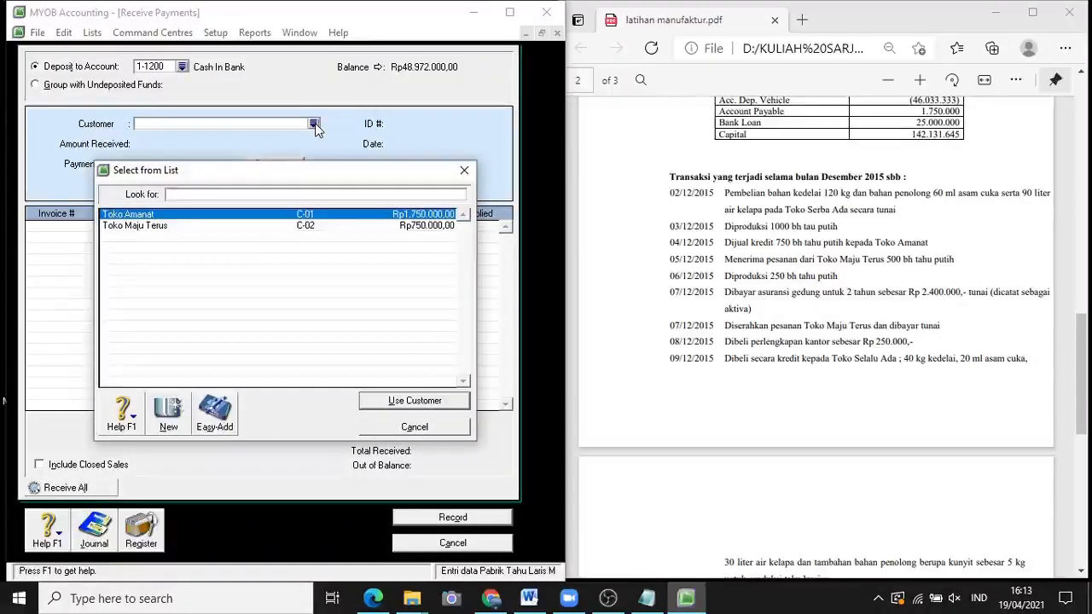
left_click(167, 226)
left_click(373, 401)
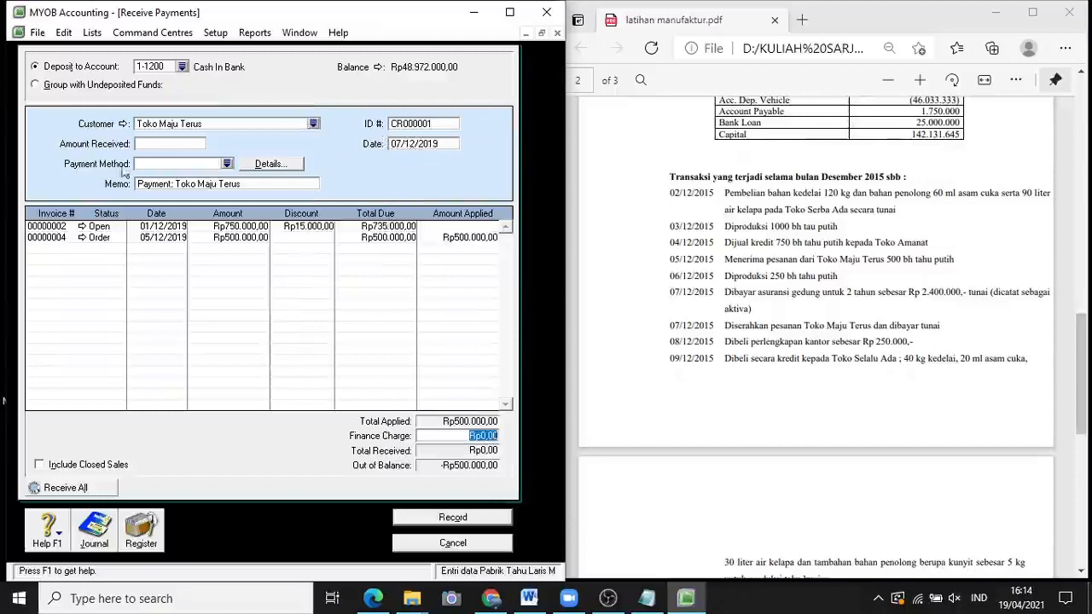
Set the amount received from Toko Maju Terus to Rp500.000 against its 05/12/2019 order and try to record the payment
left_click(154, 145)
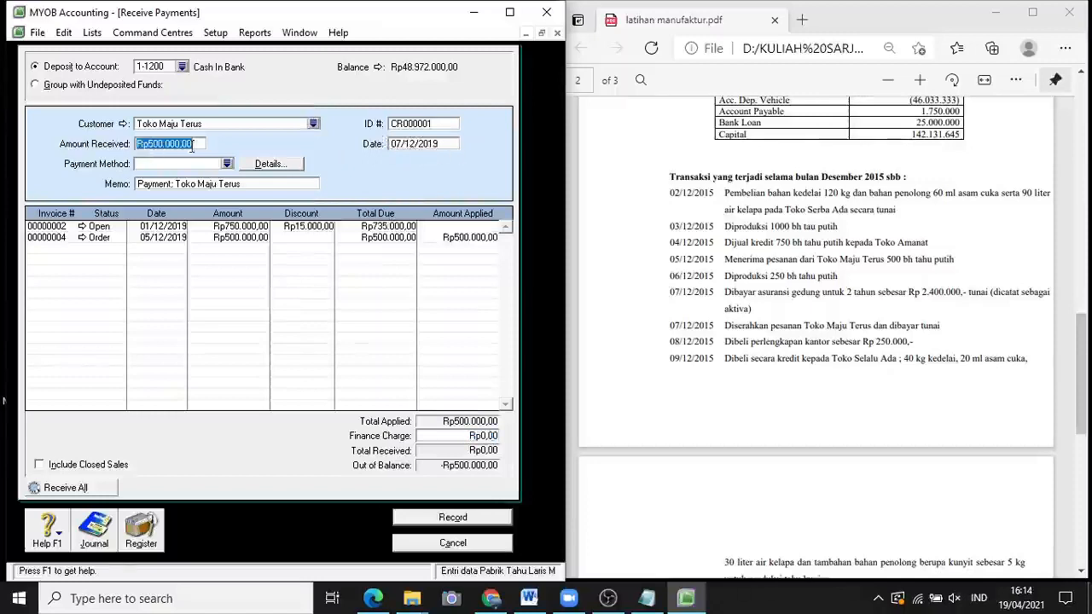
left_click(195, 144)
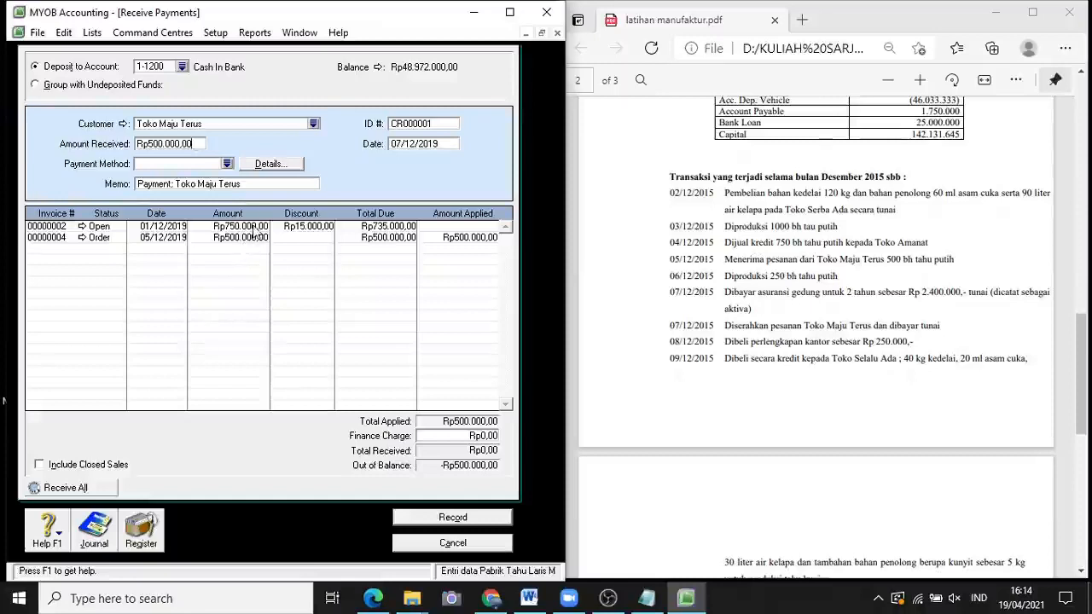
left_click(469, 236)
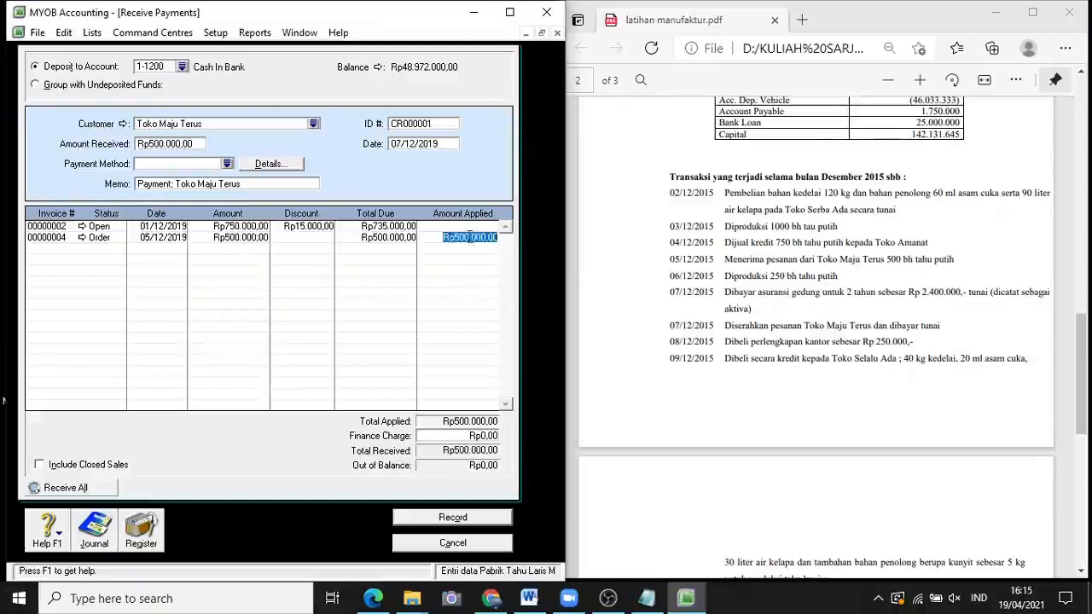
left_click(484, 237)
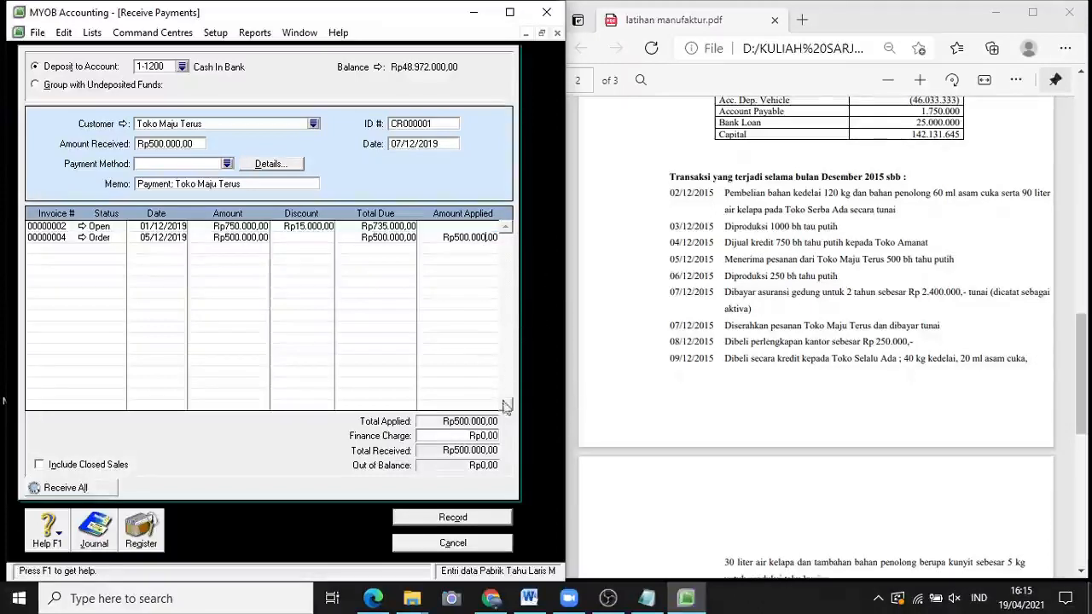
left_click(440, 528)
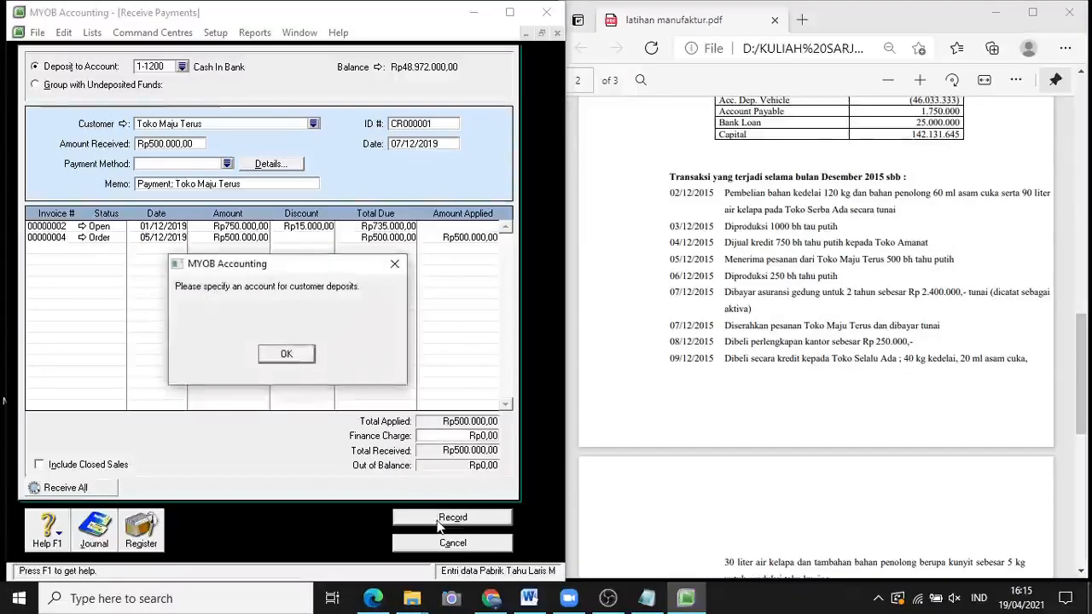
left_click(286, 354)
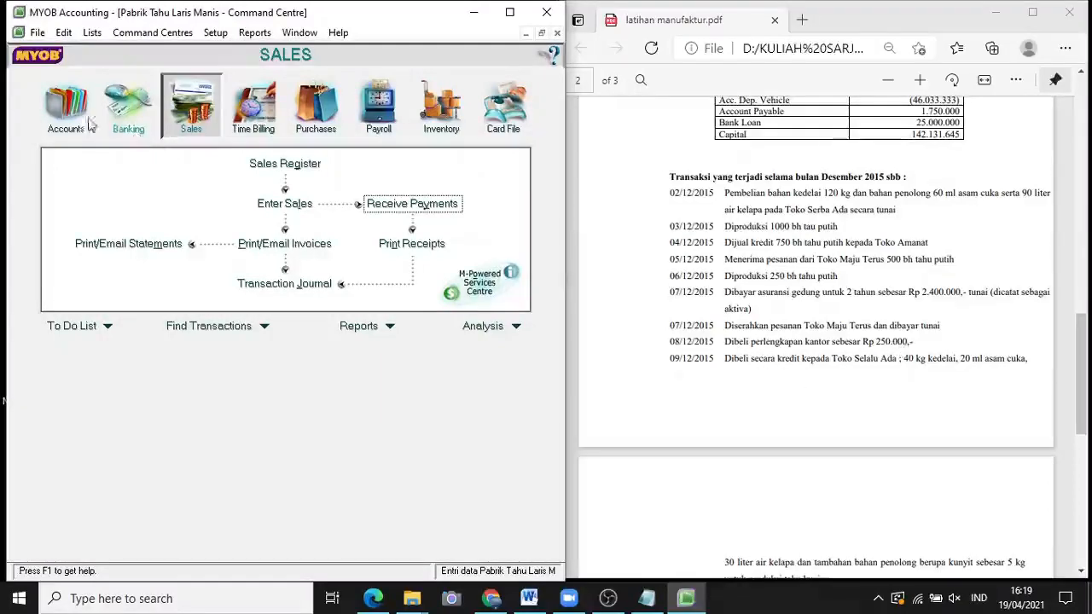
Start a general journal entry dated 08/12/2019 with the memo "Pembelian Perlengkapan Kantor"
left_click(67, 132)
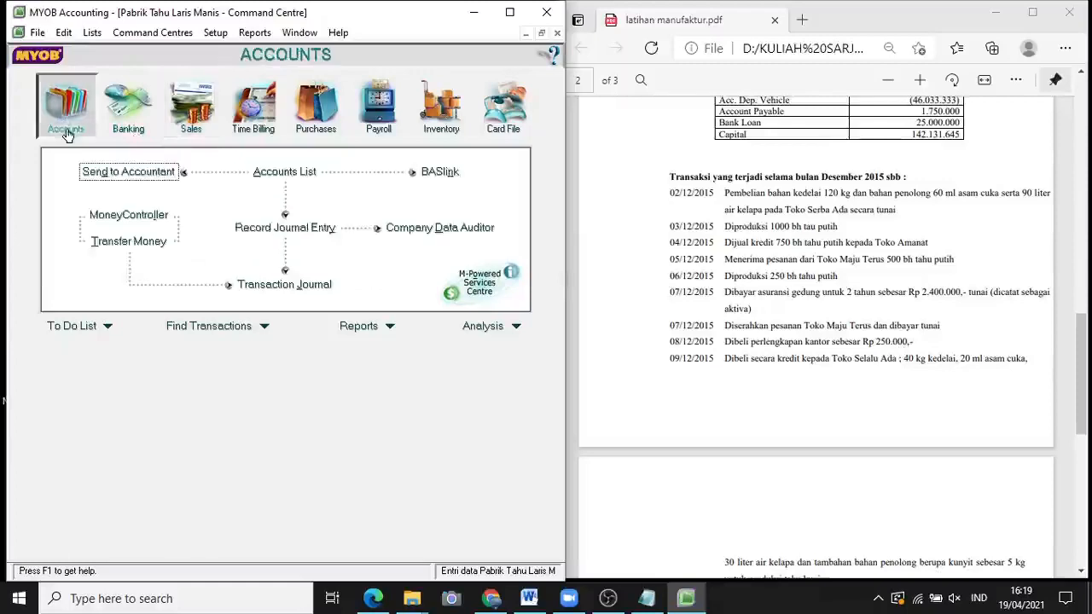
left_click(286, 237)
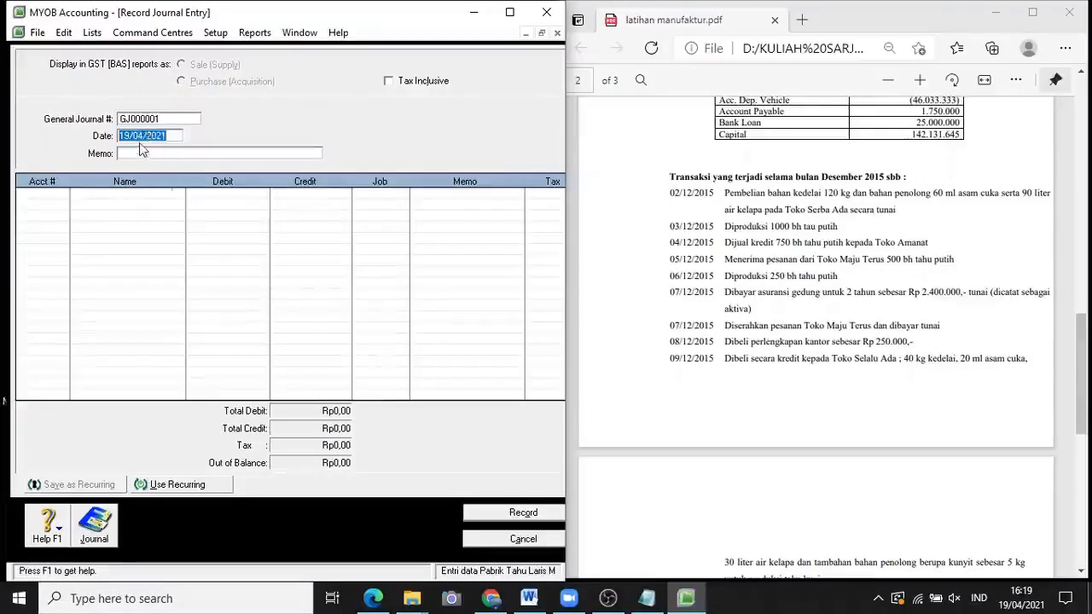
type("8/12/2")
left_click(142, 153)
type("Pembe")
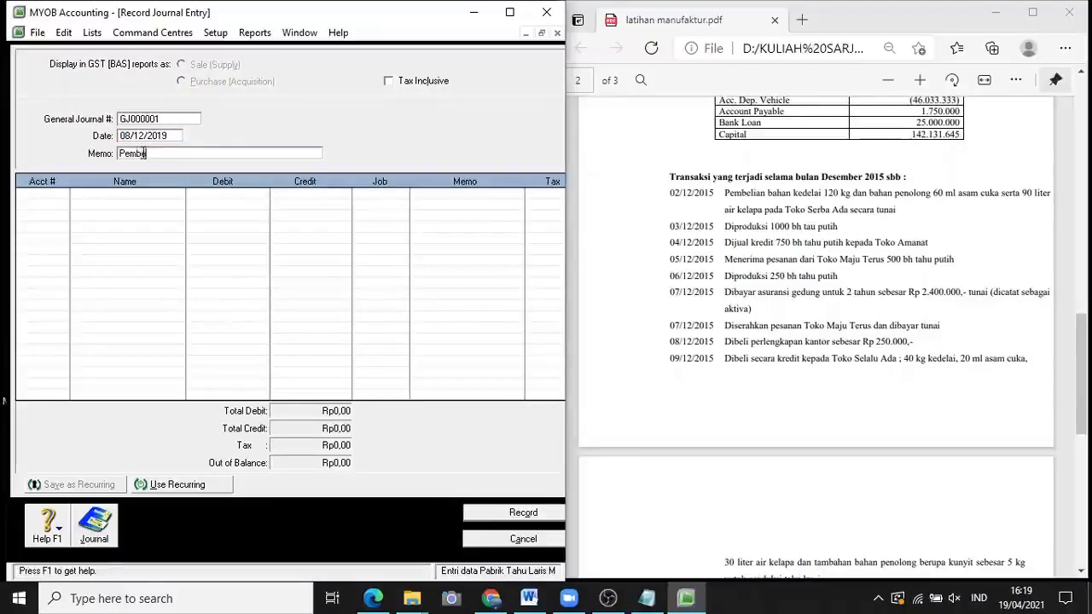
type("lian Perlengkapan Kantor")
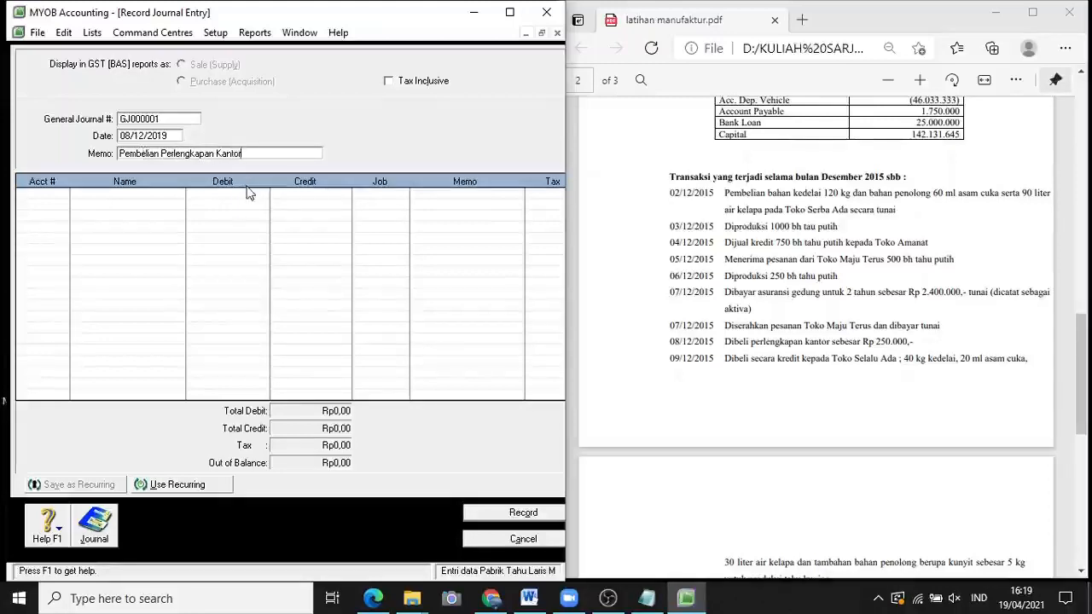
Debit account 1-1400 Supplies with Rp250.000 on the journal entry's first line
left_click(63, 192)
left_click(63, 194)
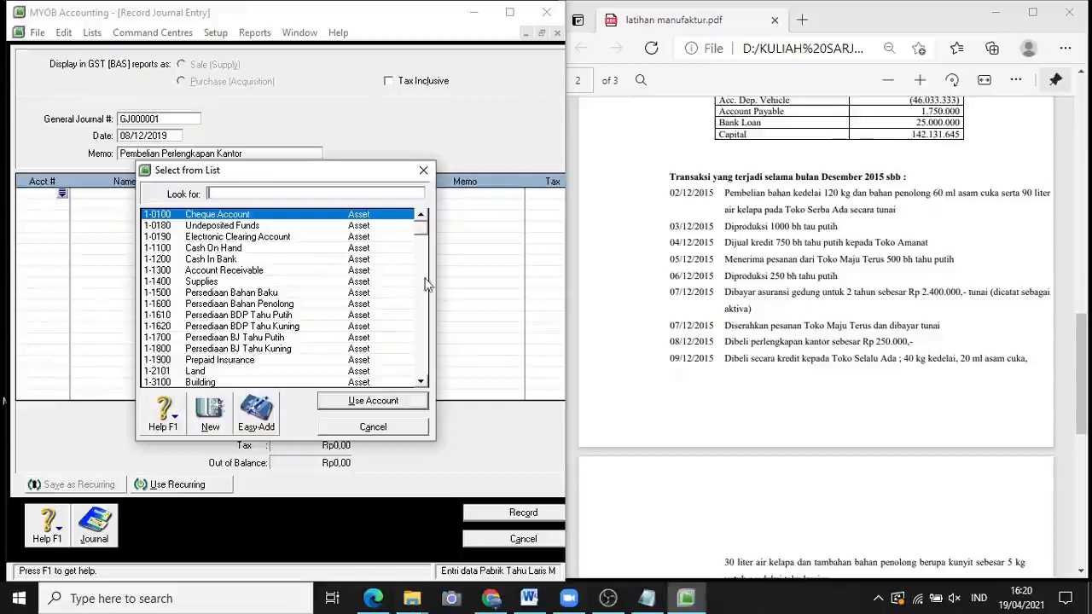
left_click(264, 281)
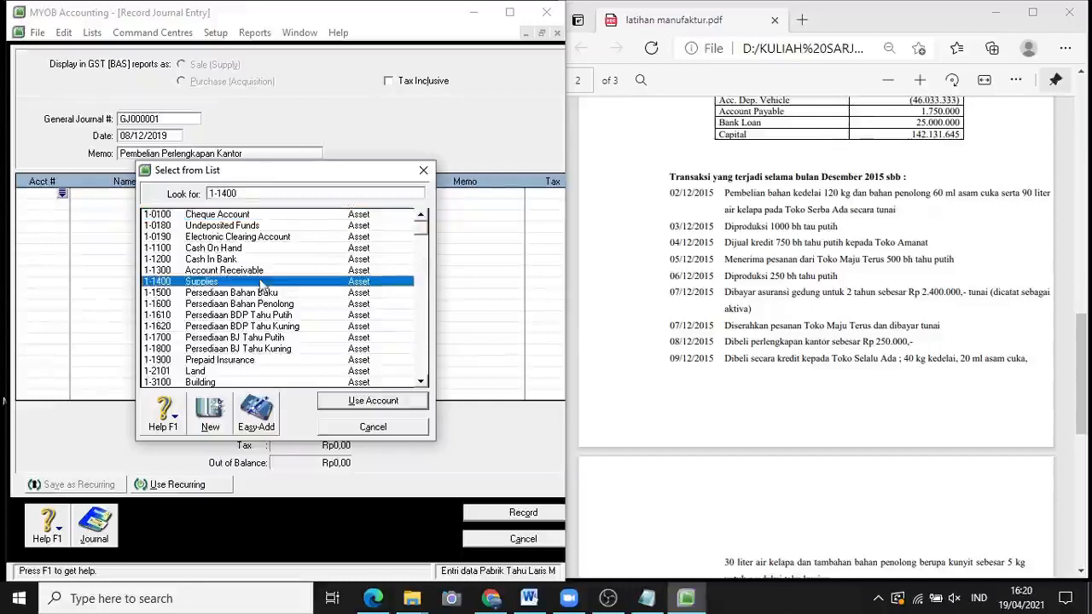
left_click(373, 400)
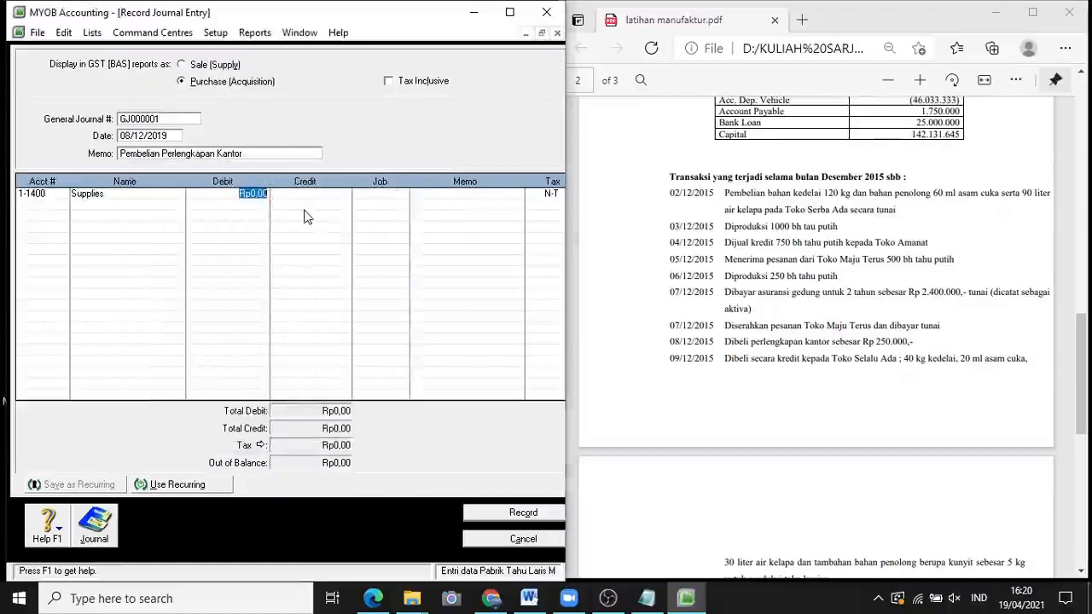
type("250000")
key("Tab")
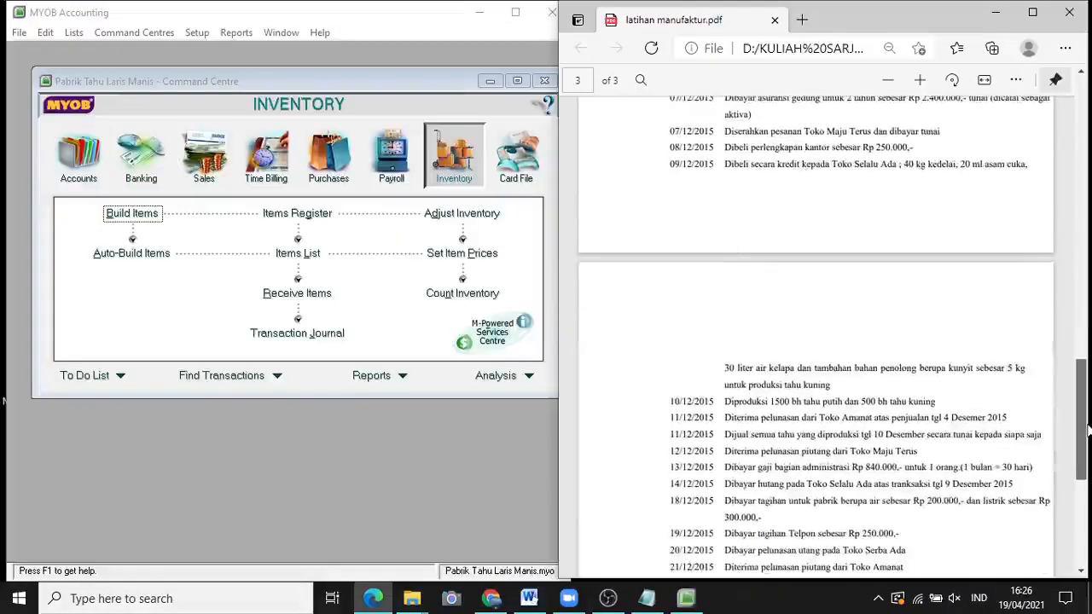
Start a received customer payment from Toko Amanat dated 11/12/2019
left_click_drag(1087, 431, 1083, 499)
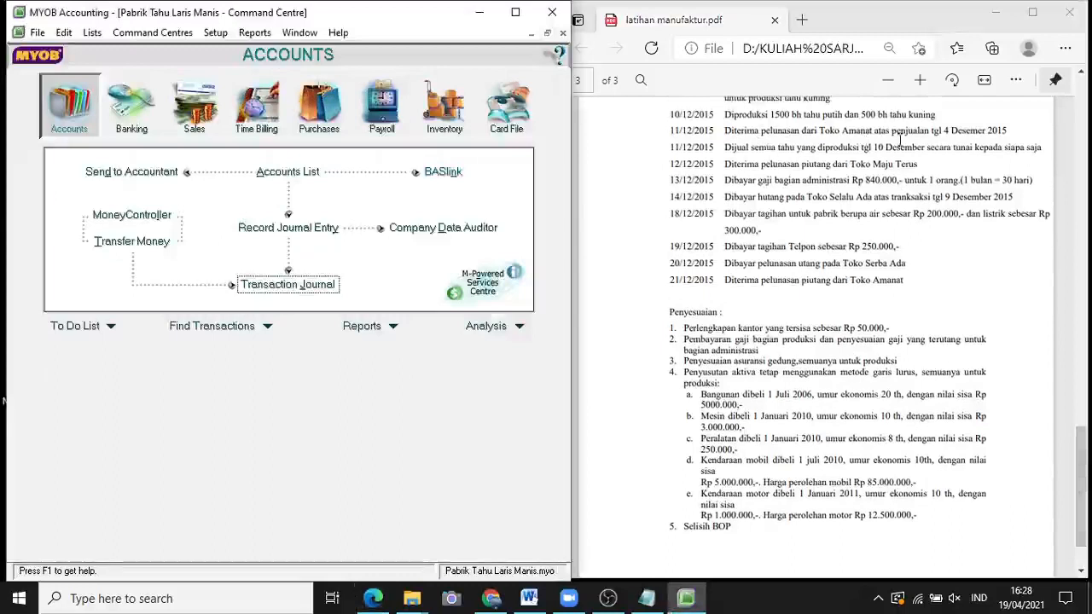
left_click(197, 133)
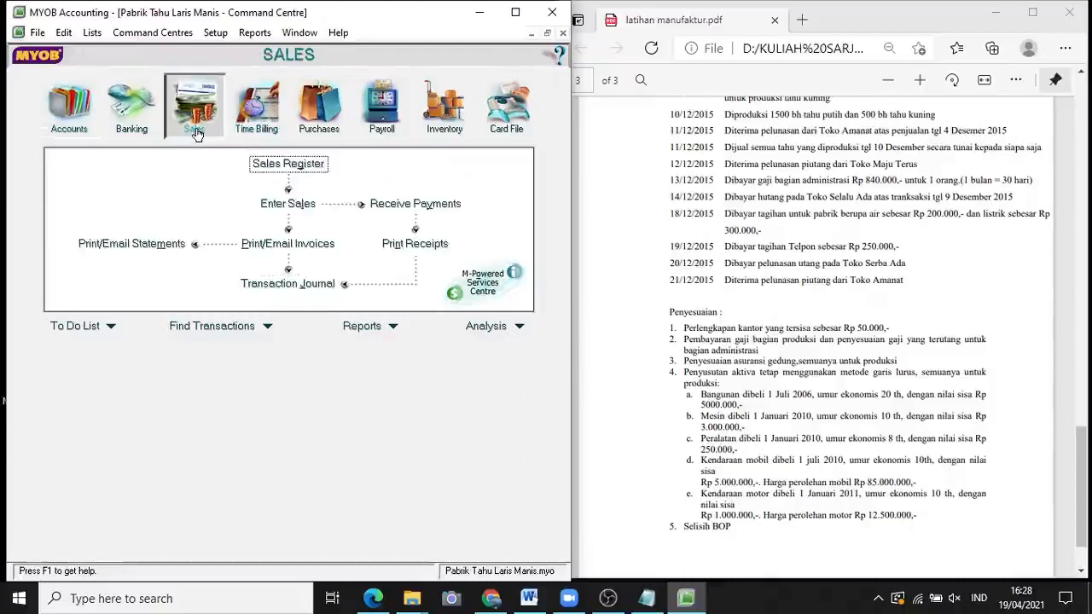
left_click(399, 207)
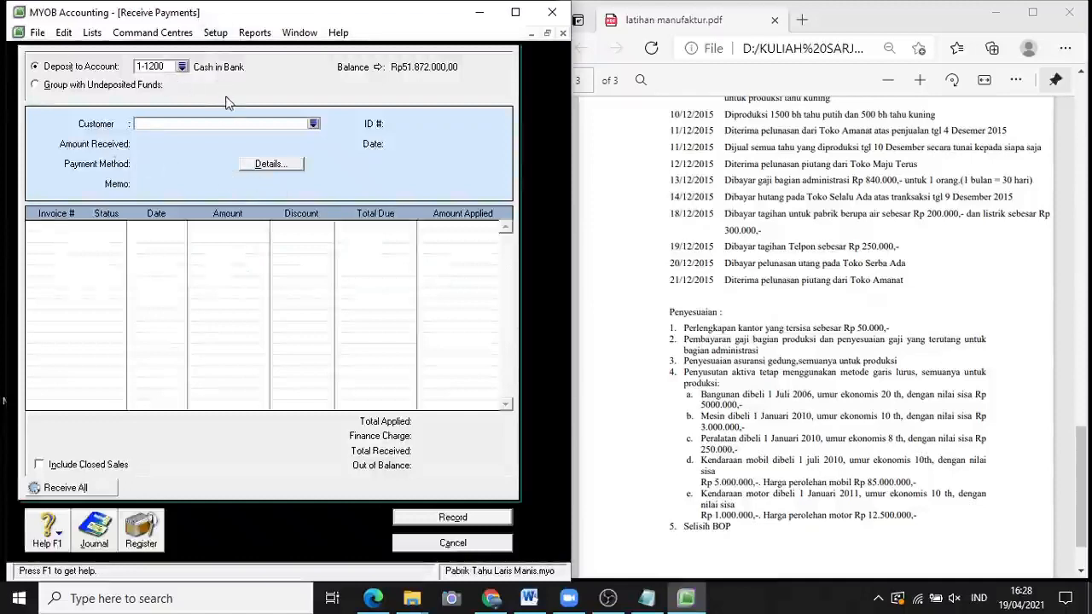
left_click(313, 124)
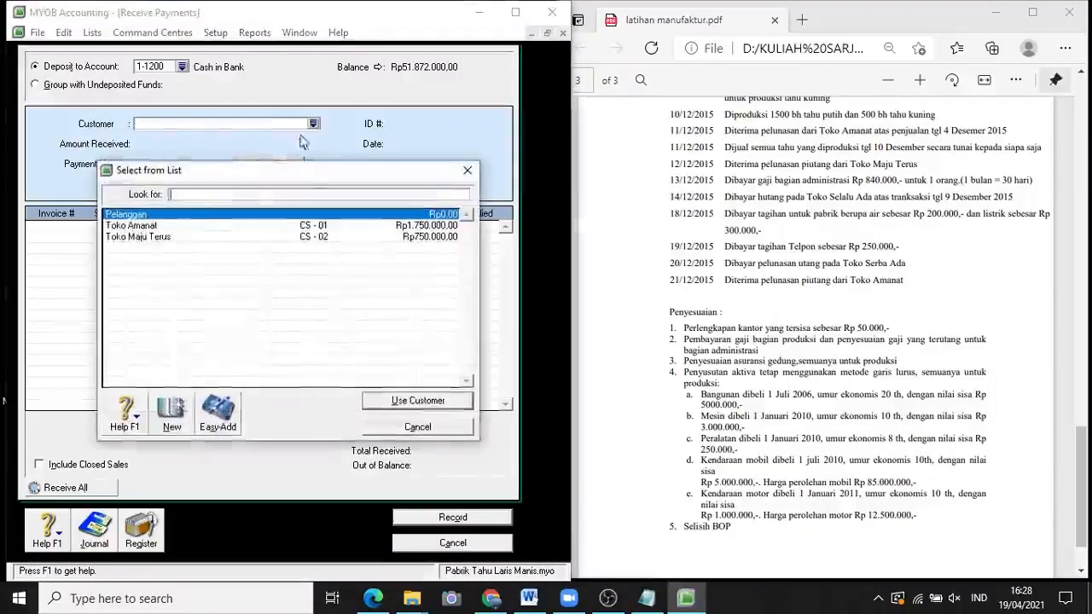
left_click(191, 226)
left_click(375, 401)
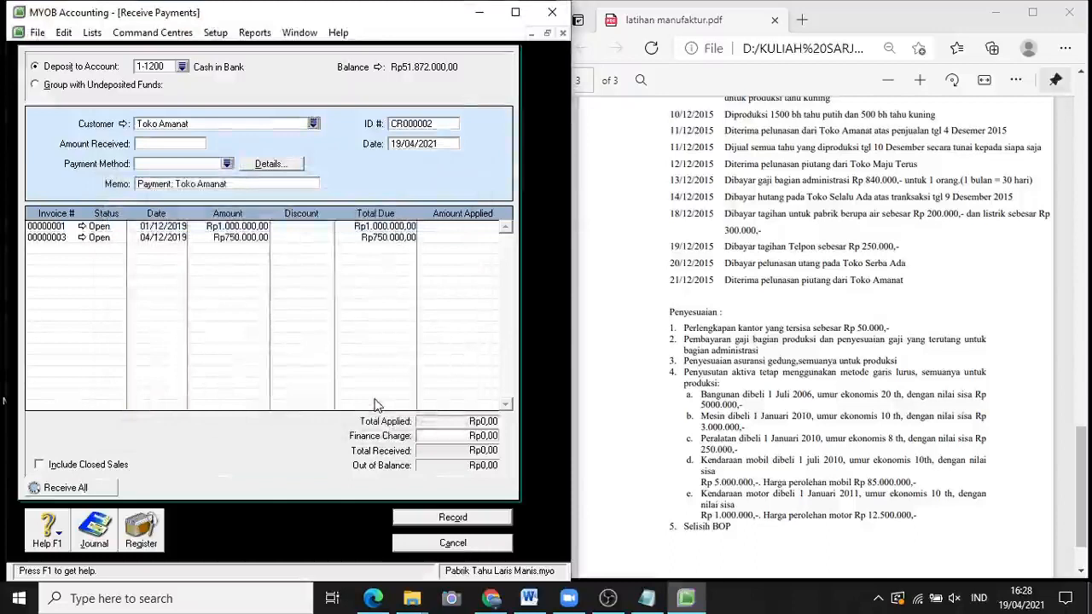
double_click(429, 144)
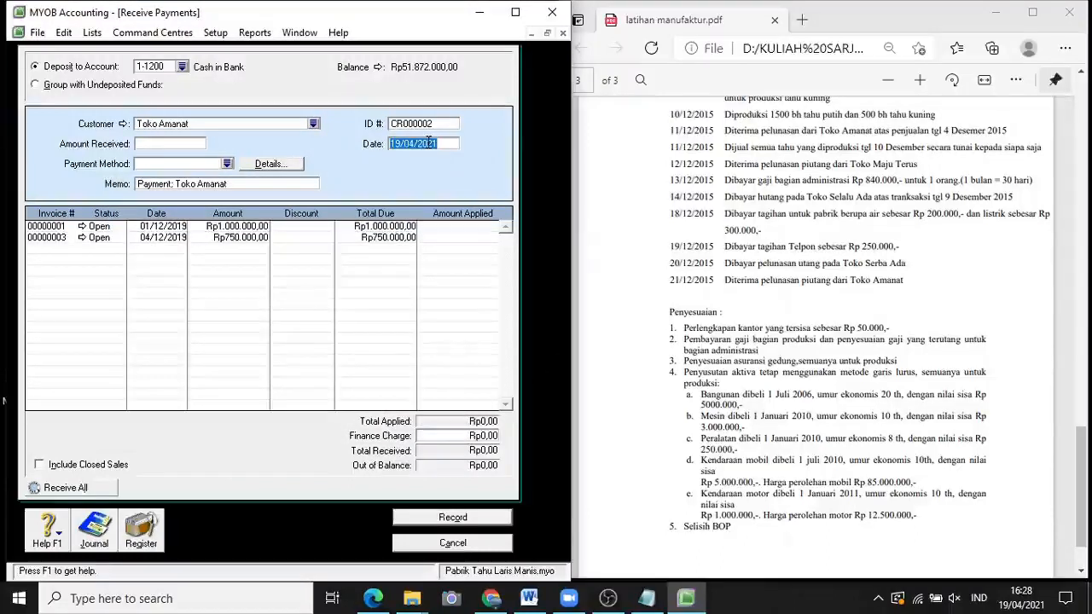
type("11/12/2019")
key("Tab")
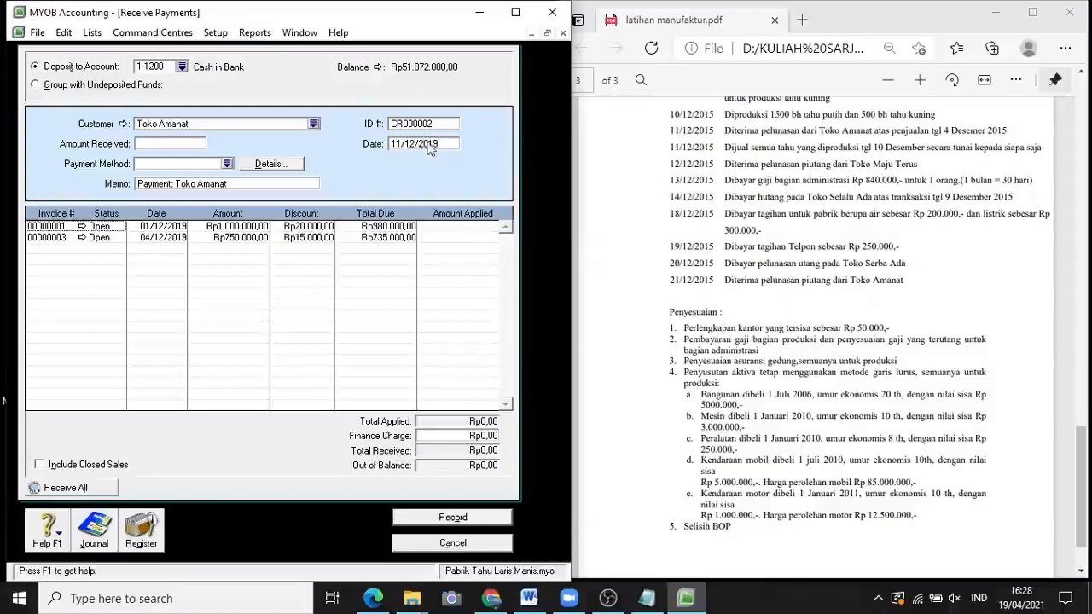
Apply Rp735.000 of the Toko Amanat payment to the invoice dated 04/12/2019
left_click(461, 238)
type("753")
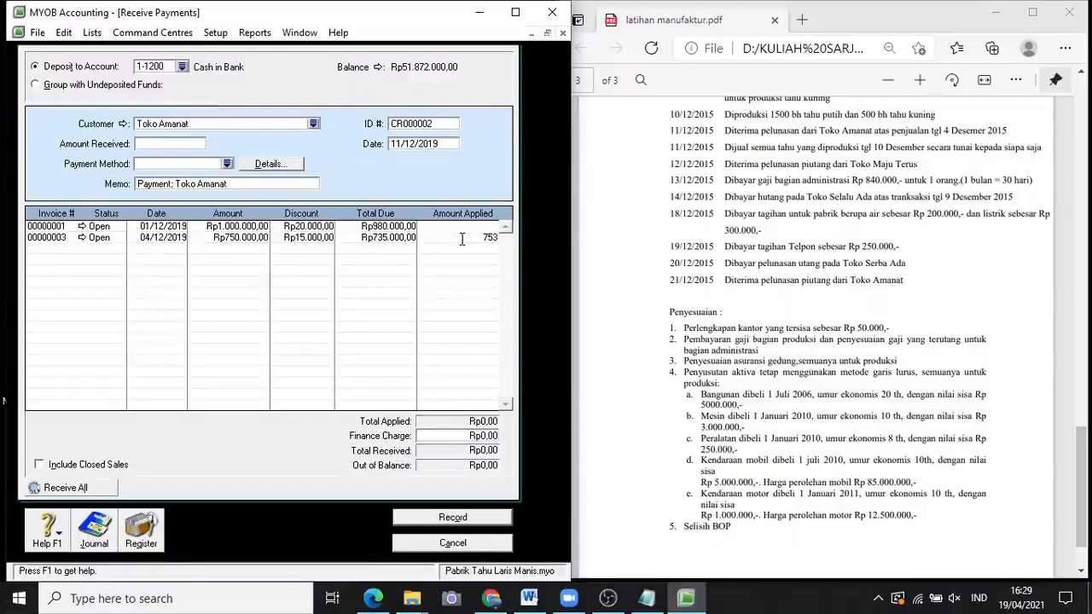
key("BackSpace")
key("BackSpace")
type("350000")
key("BackSpace")
key("Tab")
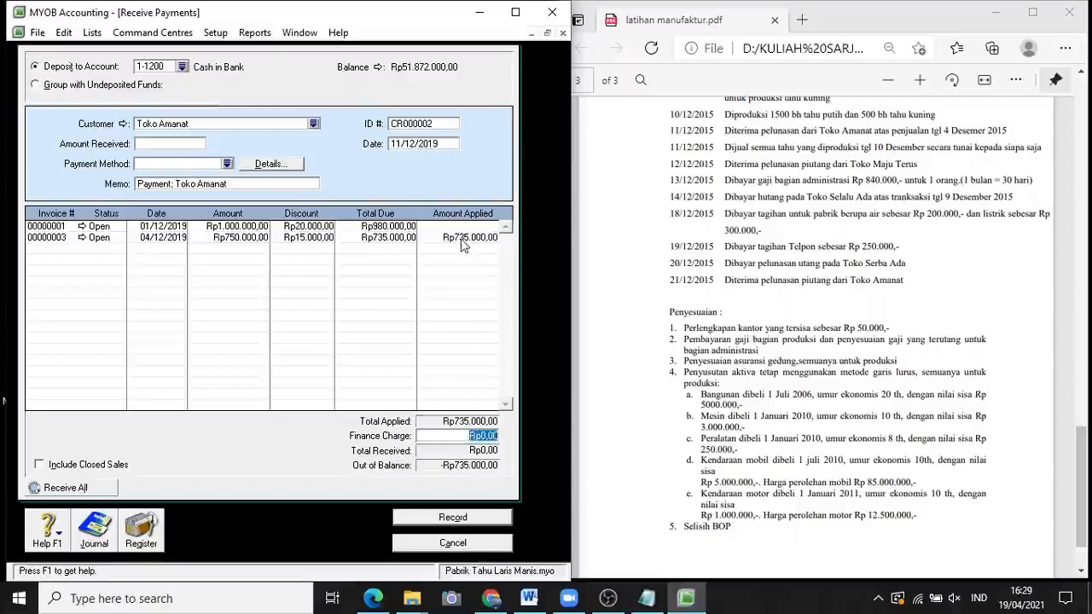
Set the amount received from Toko Amanat to Rp735.000
left_click(188, 146)
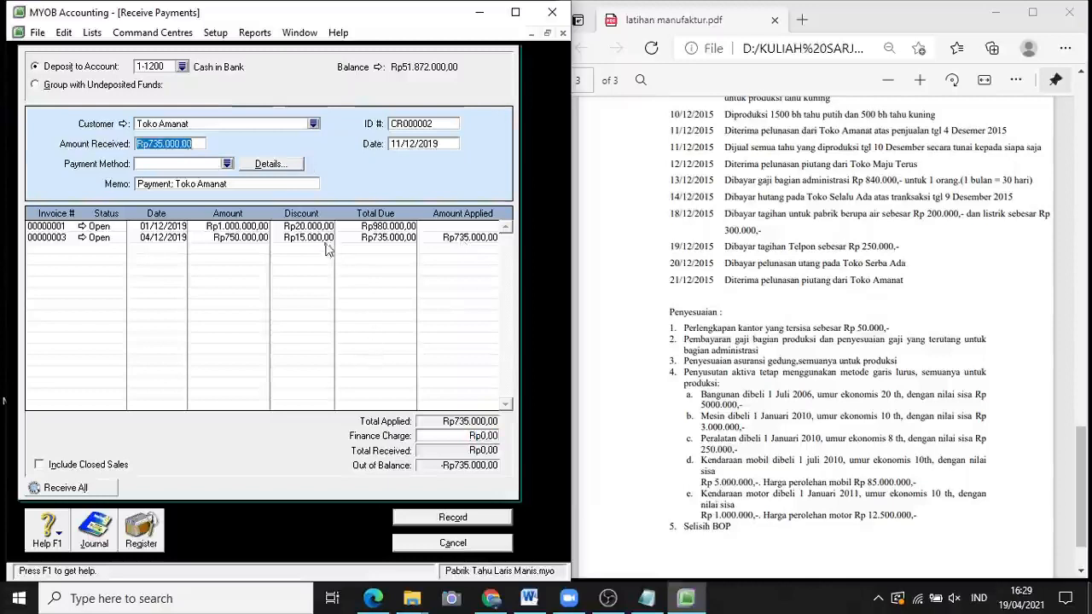
key("Tab")
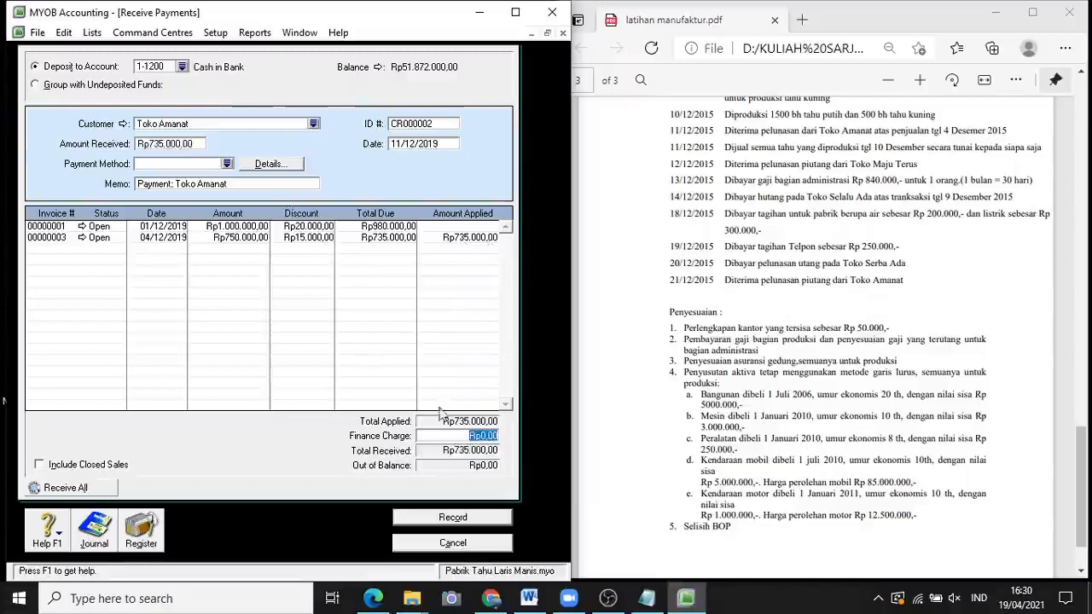
left_click(454, 435)
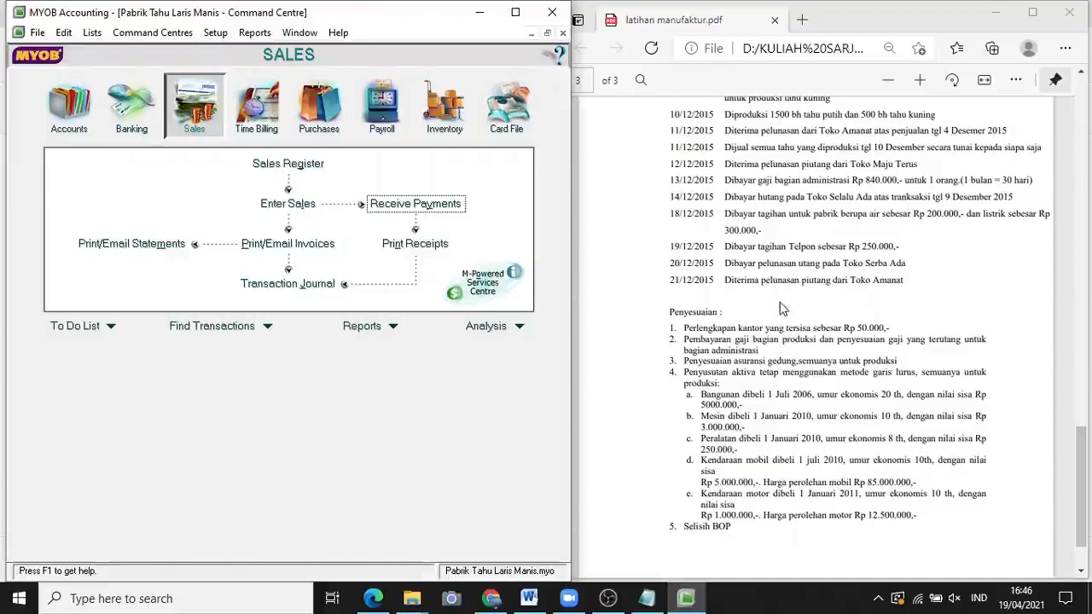
Start a supplier bill payment to Toko Serba Ada from account 1-1200 Cash in Bank
left_click(319, 111)
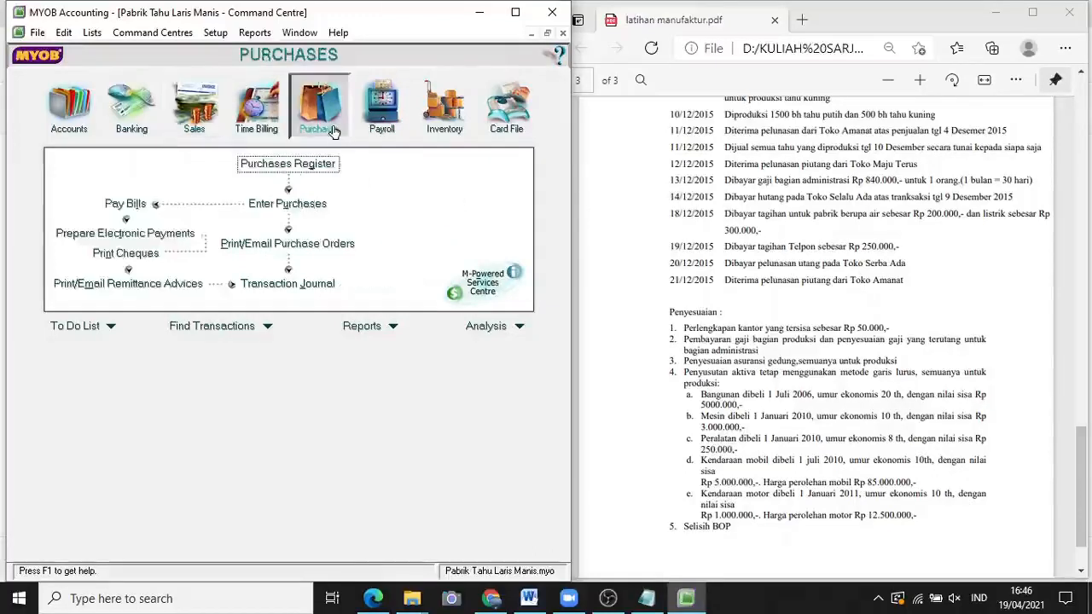
left_click(196, 126)
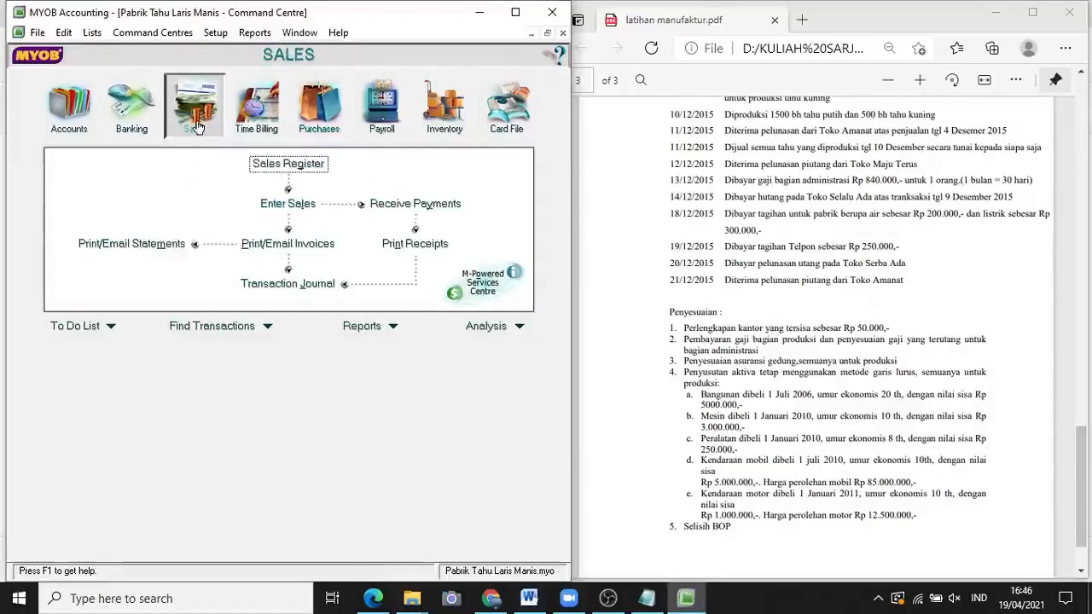
left_click(337, 118)
left_click(400, 203)
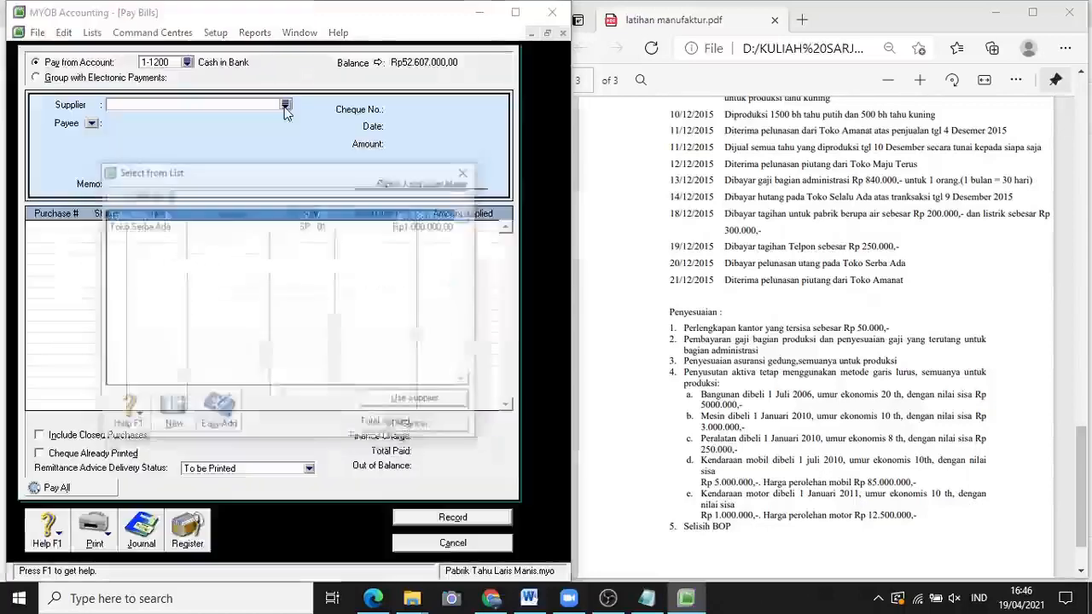
left_click(200, 226)
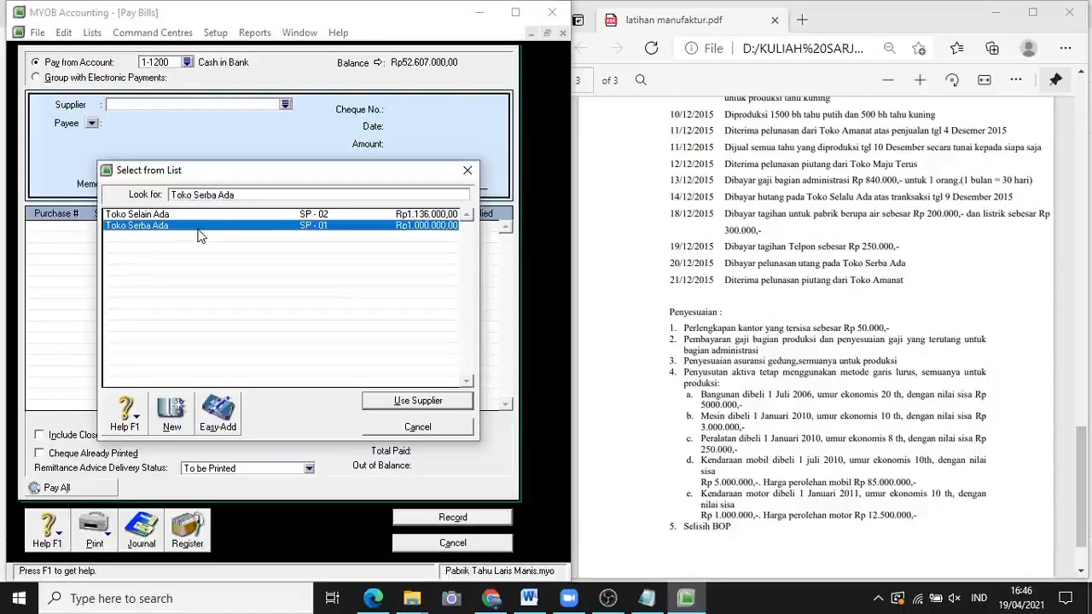
left_click(414, 401)
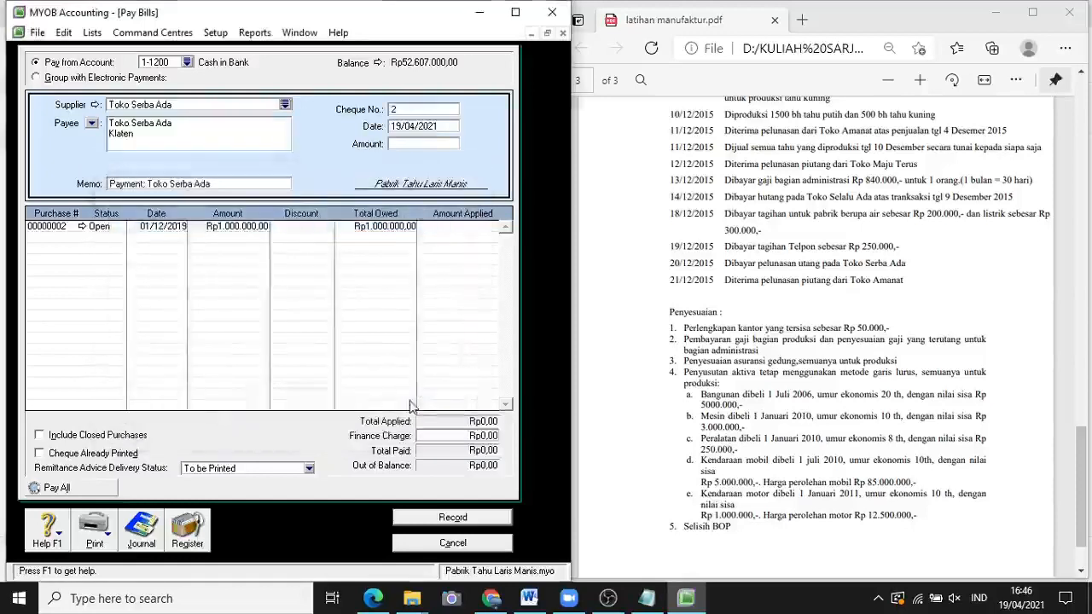
Date the Toko Serba Ada bill payment 20/12/2019 and accept Rp1.000.000 as its amount
double_click(422, 125)
key("BackSpace")
type("20/")
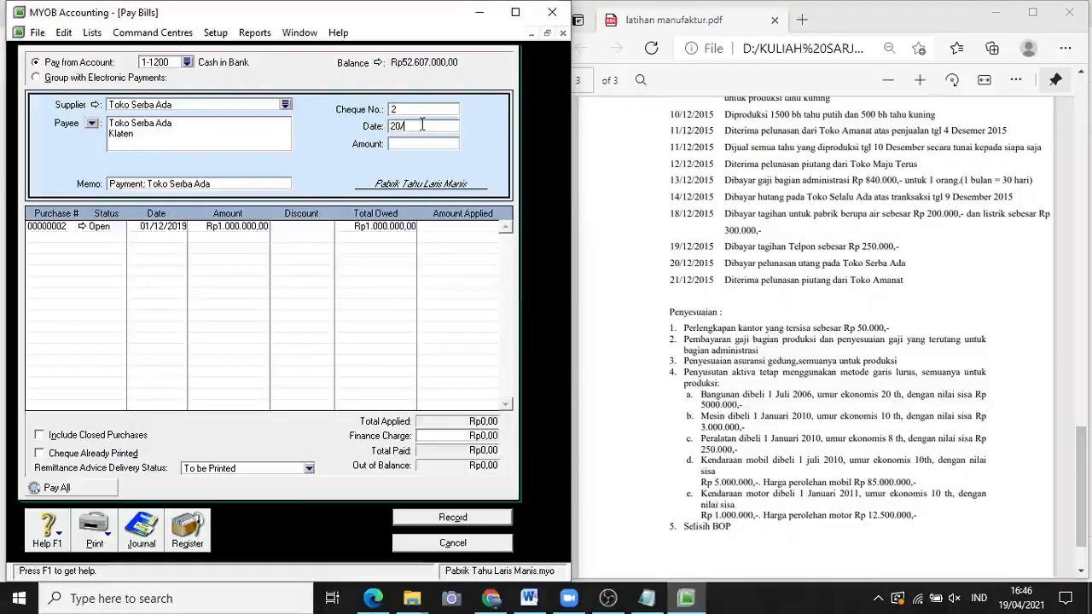
type("12/2019")
key("Tab")
key("Tab")
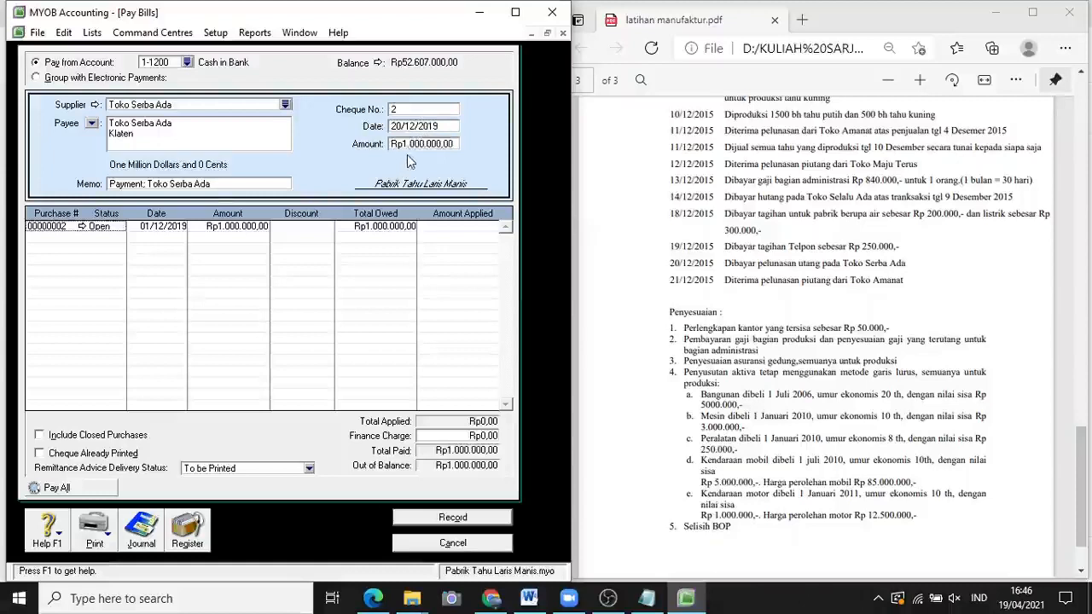
Apply Rp1.000.000 to the Toko Serba Ada purchase dated 01/12/2019 and record the payment
left_click(455, 227)
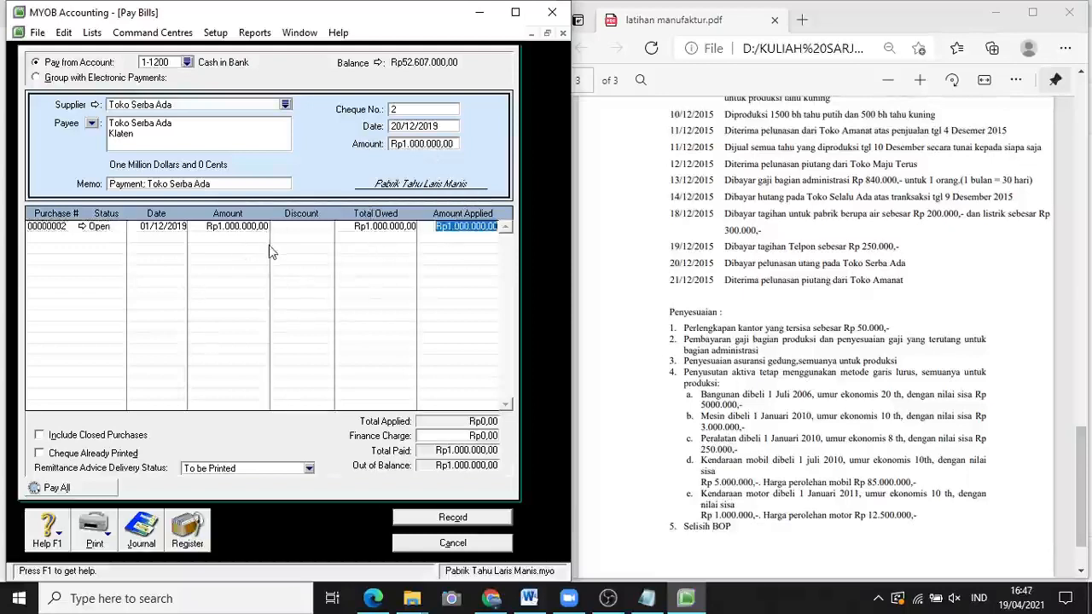
left_click(471, 436)
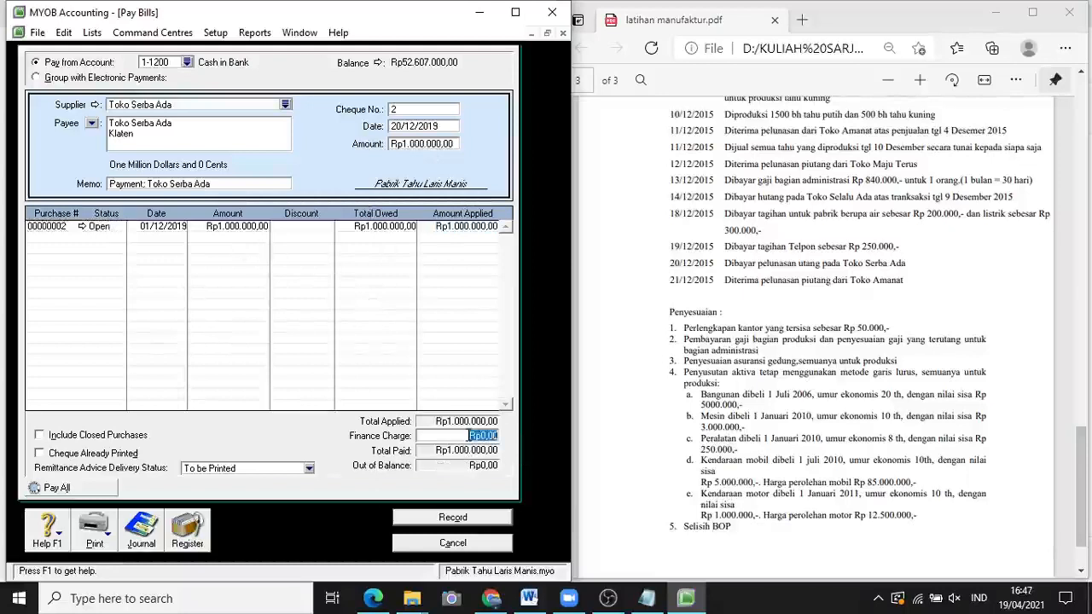
left_click(472, 520)
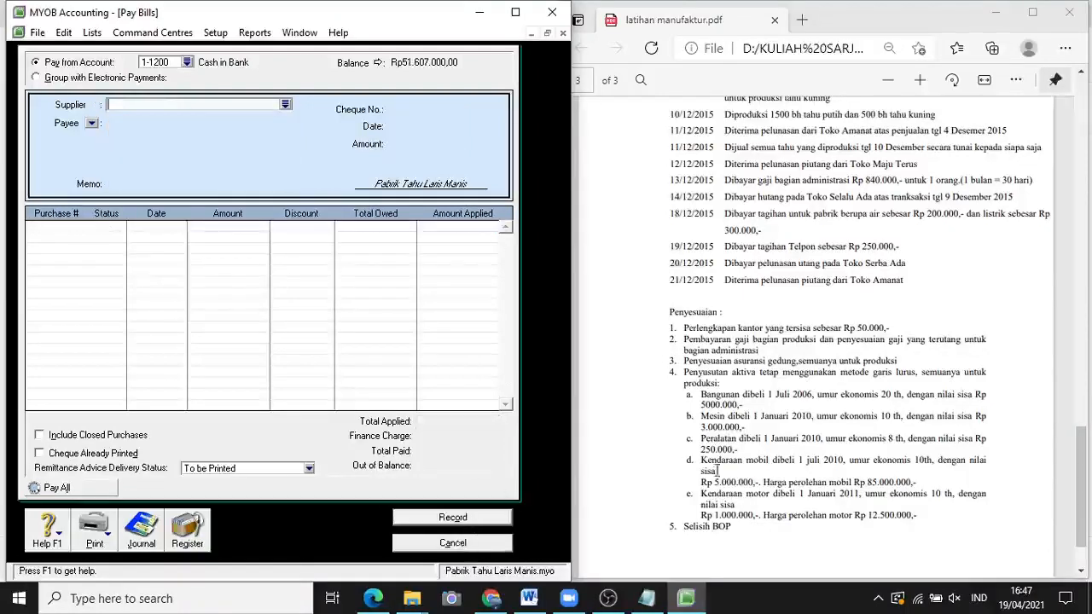
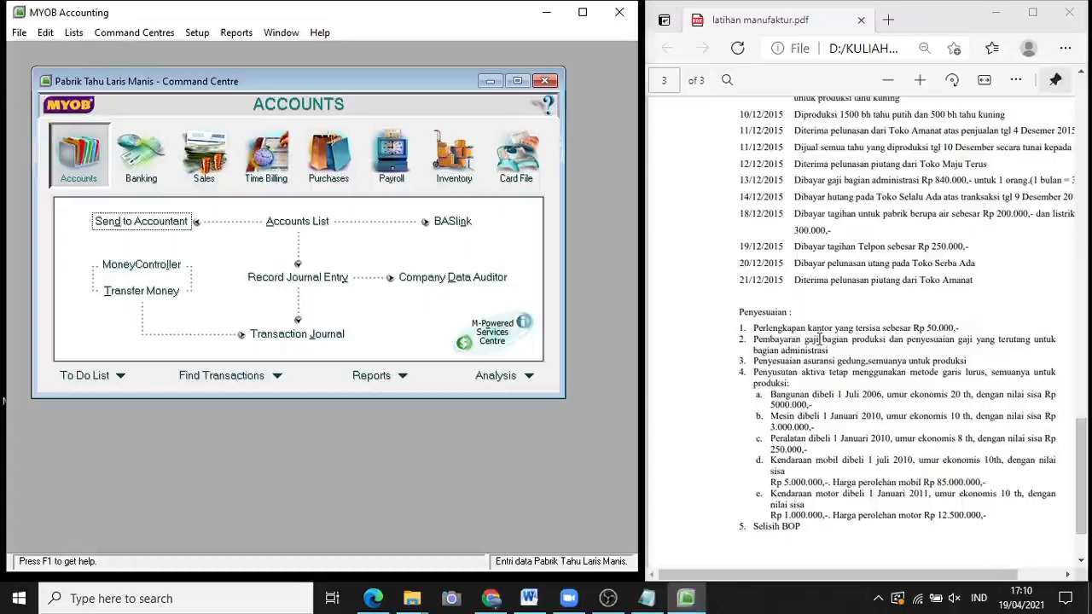
Start a general journal entry dated 31/12/2019 with the memo "Penyesuaian perlengkapan kantor"
left_click(141, 153)
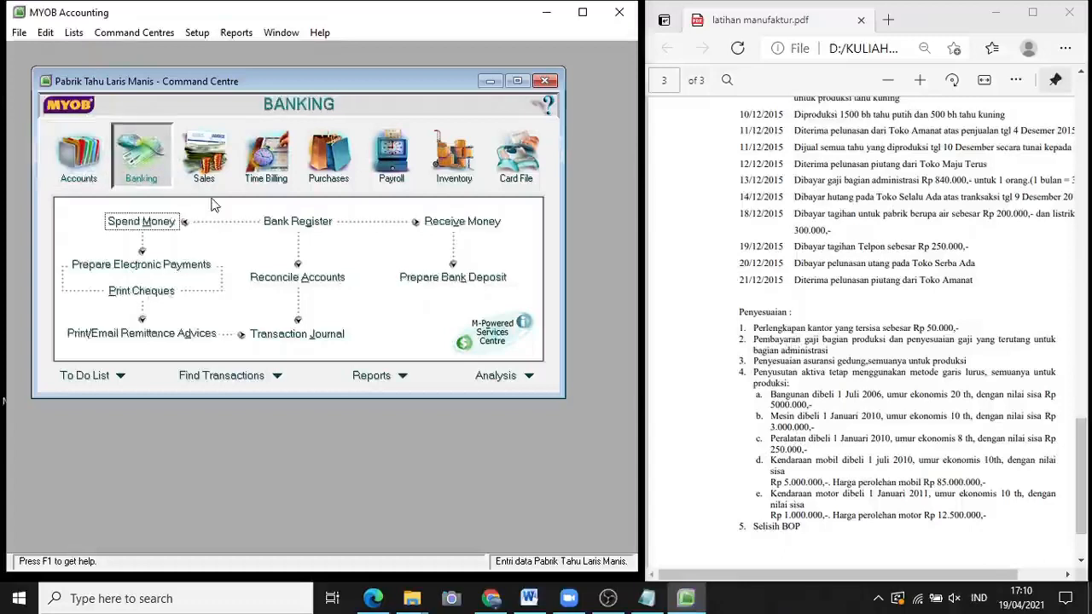
left_click(75, 181)
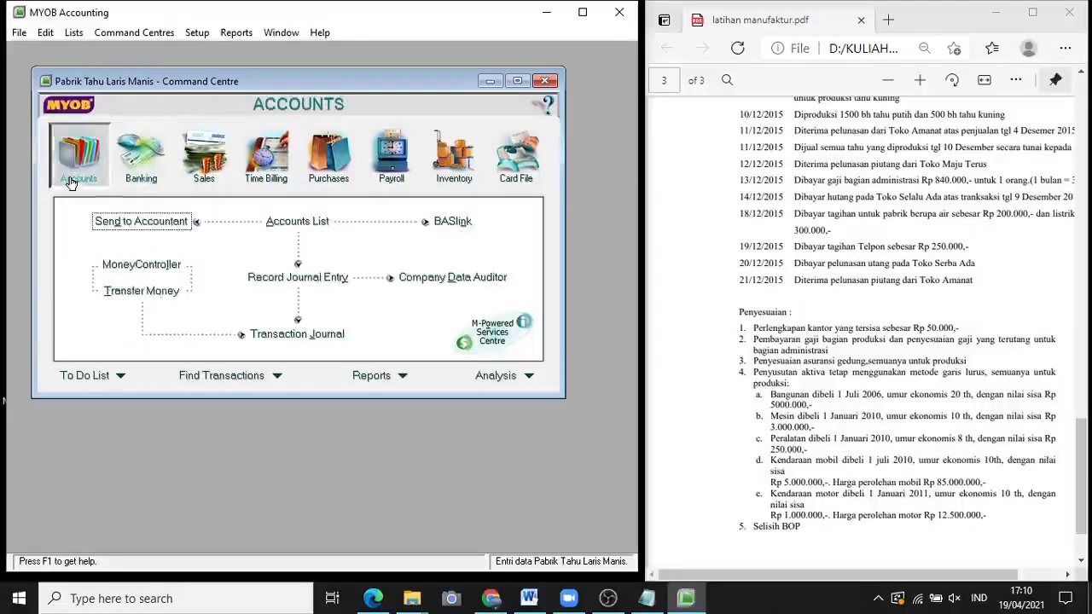
left_click(308, 282)
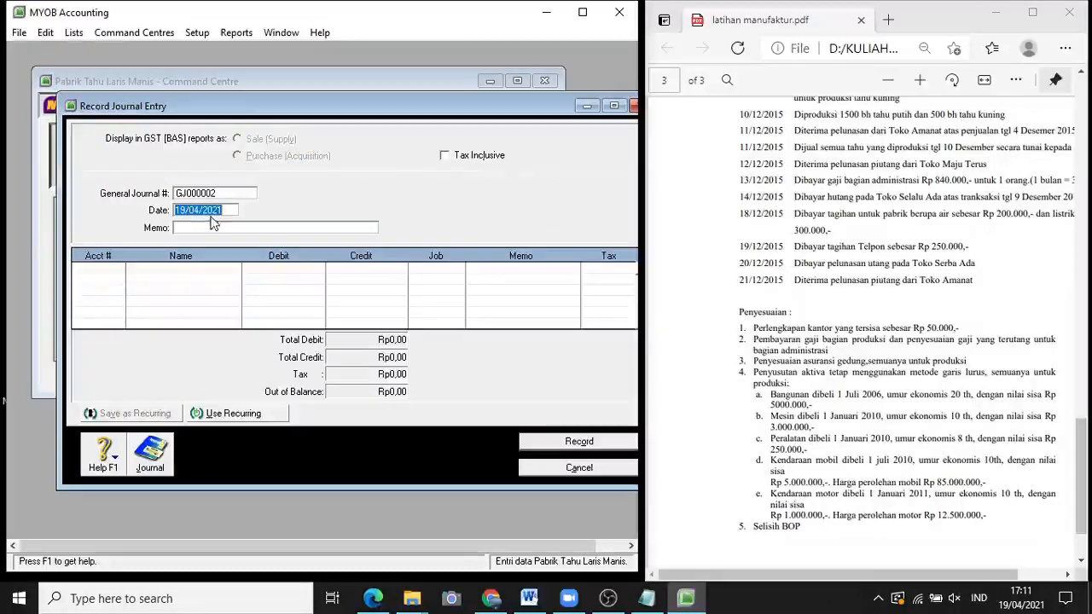
type("31/")
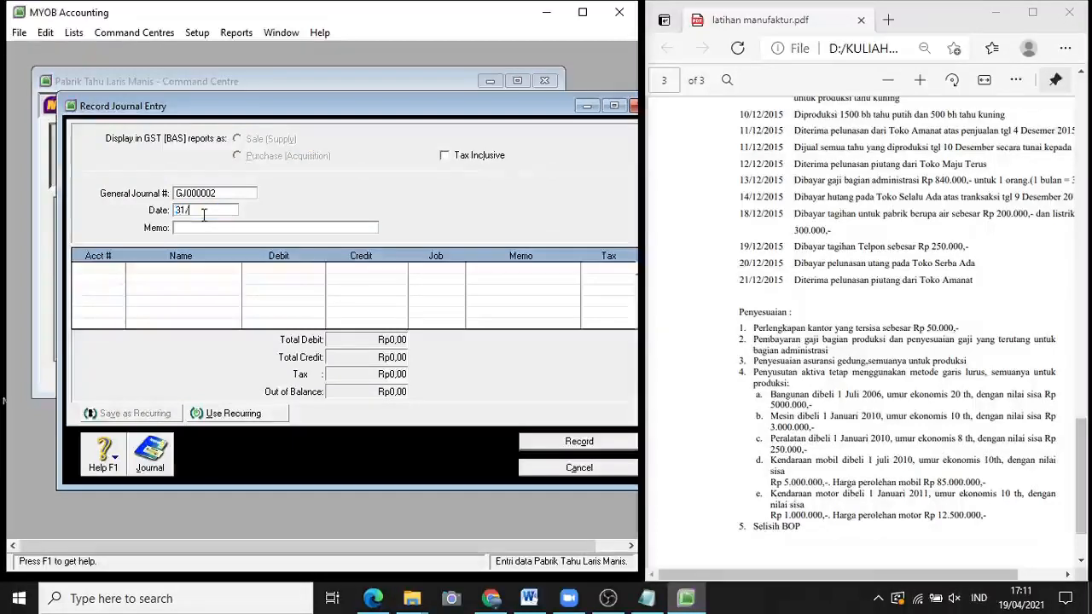
type("12/2019")
left_click(199, 227)
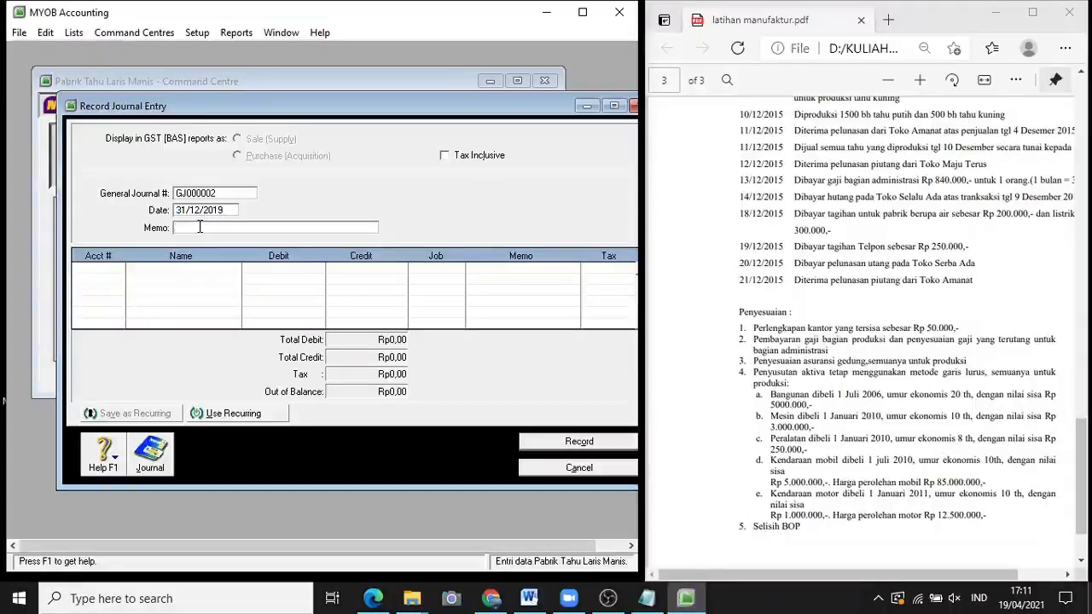
type("Penyesuaian perlengkapan ")
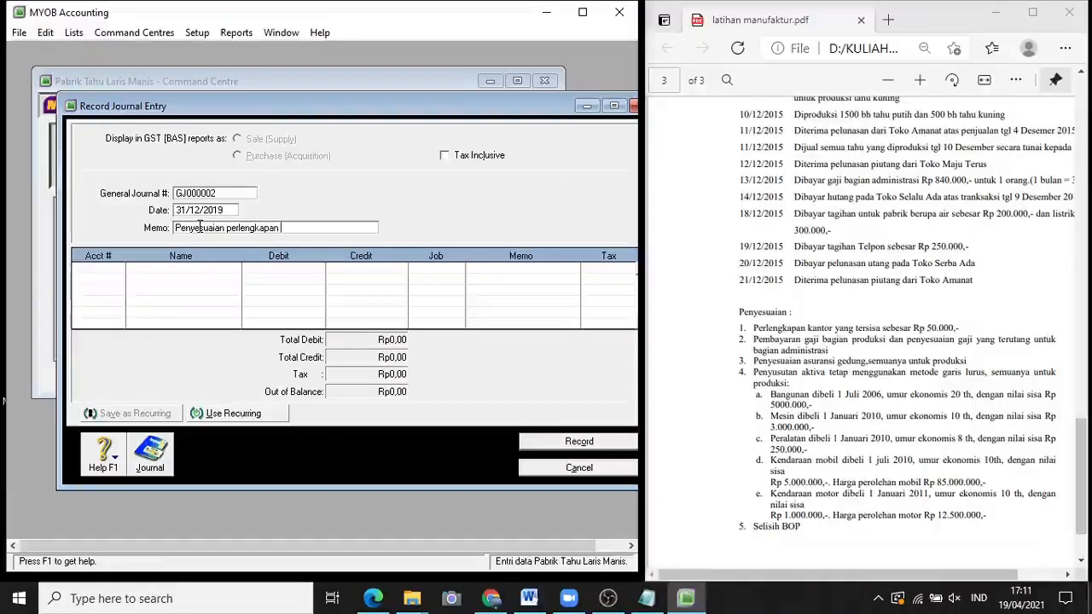
type("kantor")
Debit account 6-1600 Supplies Exspense with Rp332.500 on the first line of the journal entry
left_click(95, 276)
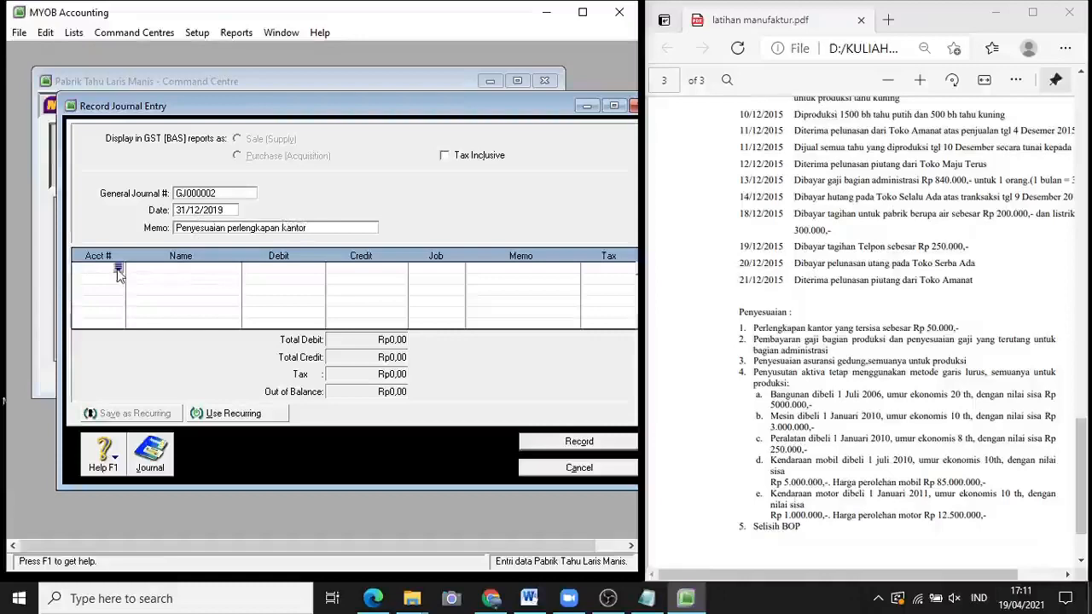
left_click(119, 270)
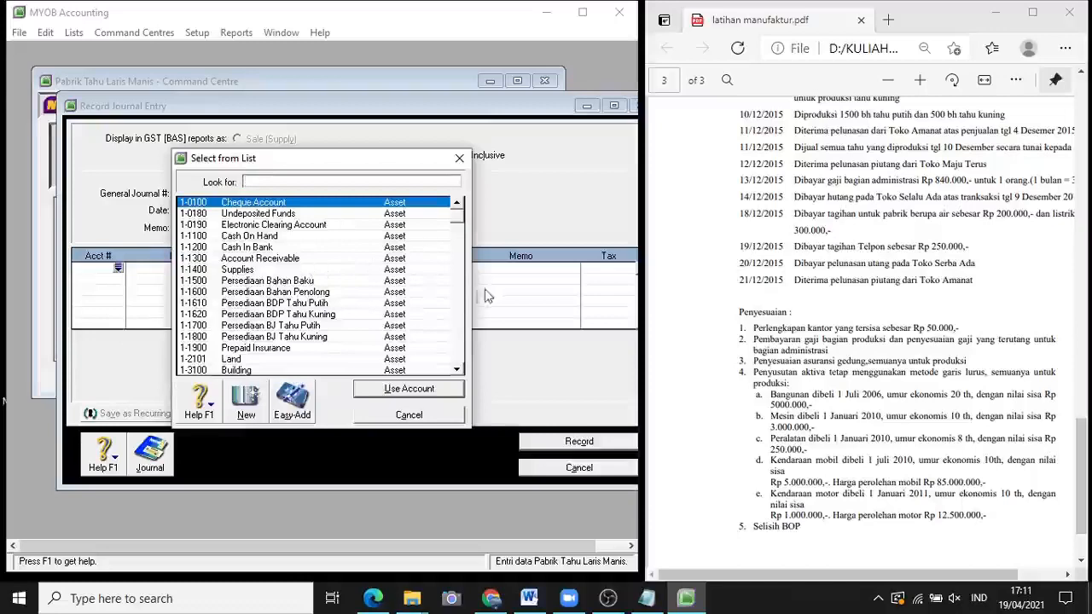
left_click(462, 307)
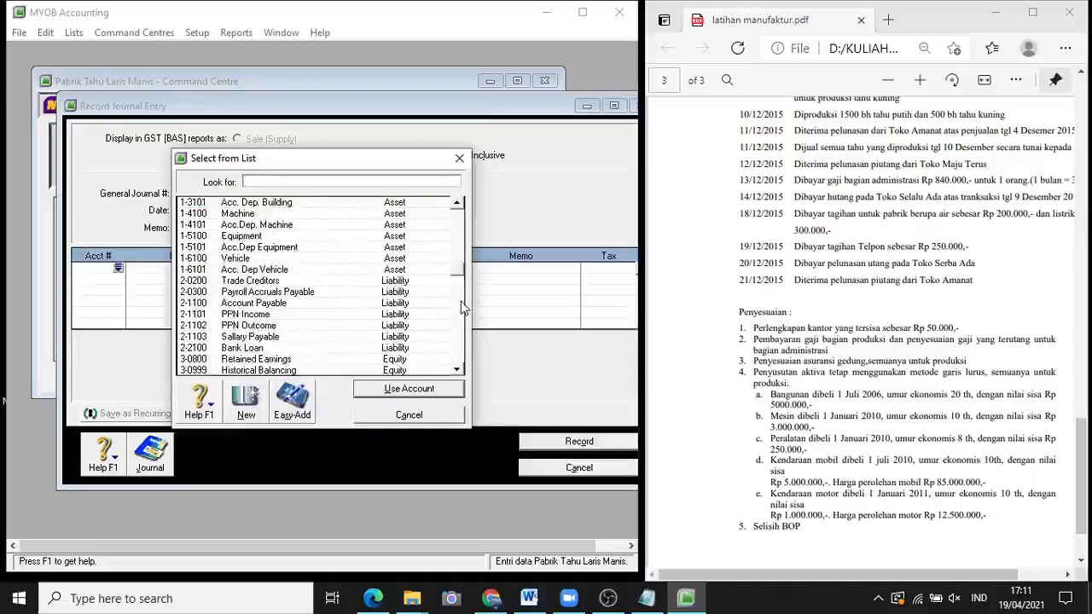
left_click(461, 307)
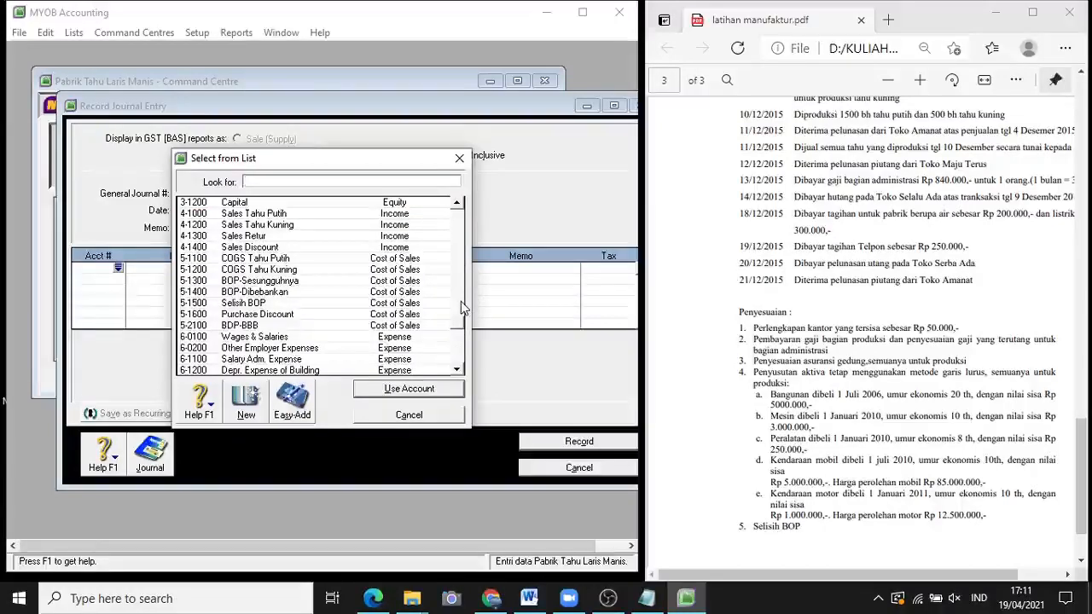
left_click(456, 345)
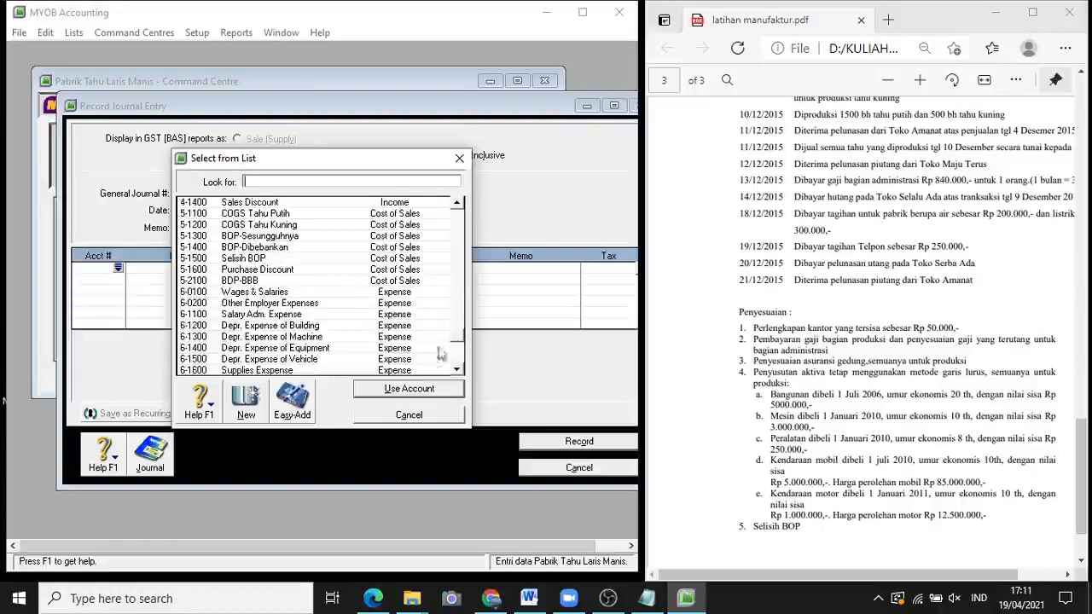
left_click(339, 371)
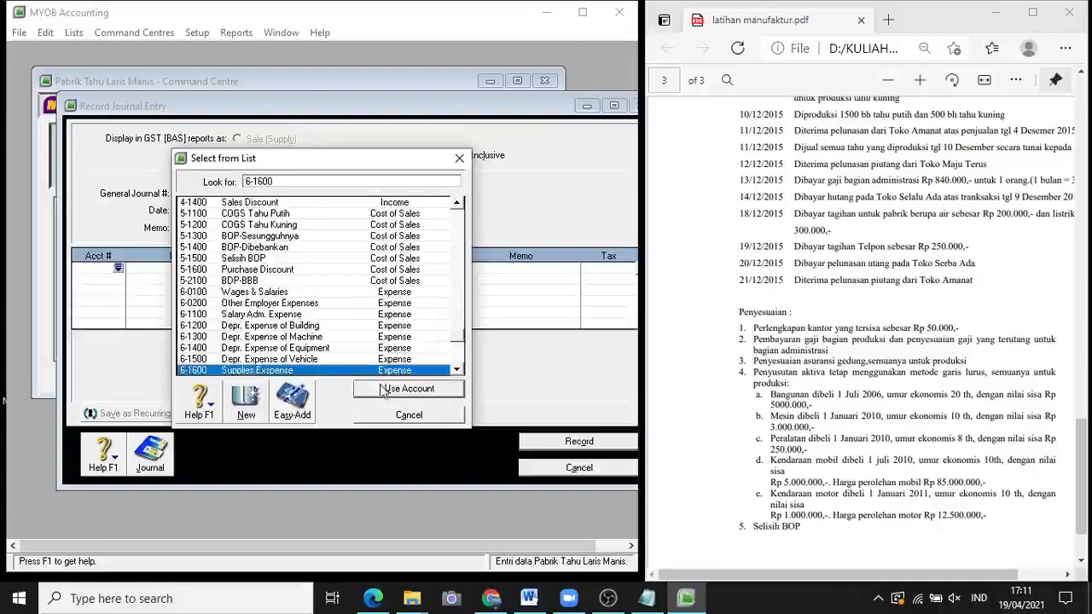
left_click(377, 389)
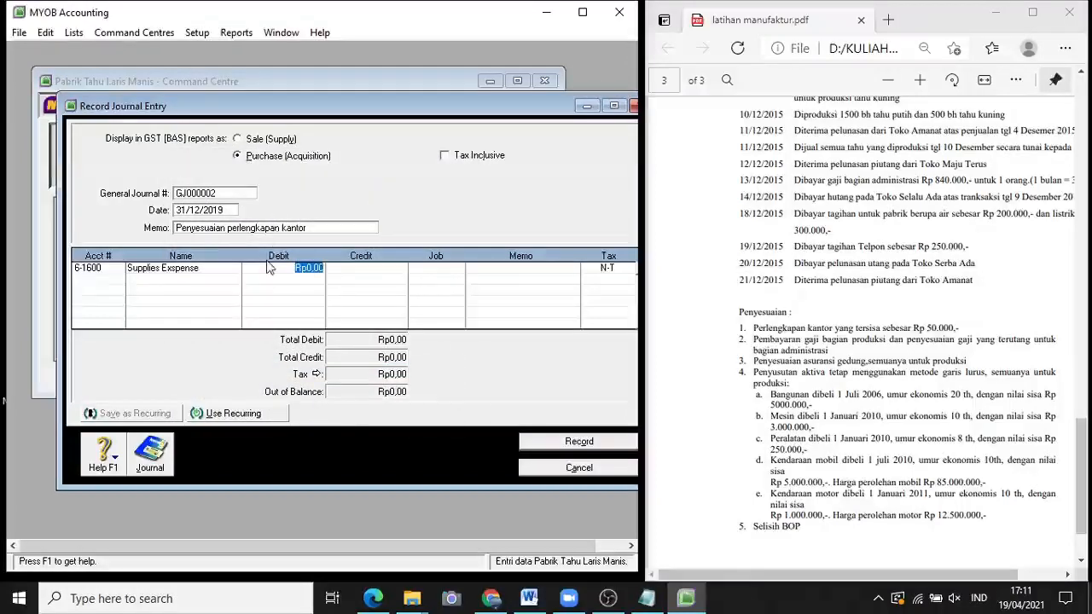
type("332500")
key("Tab")
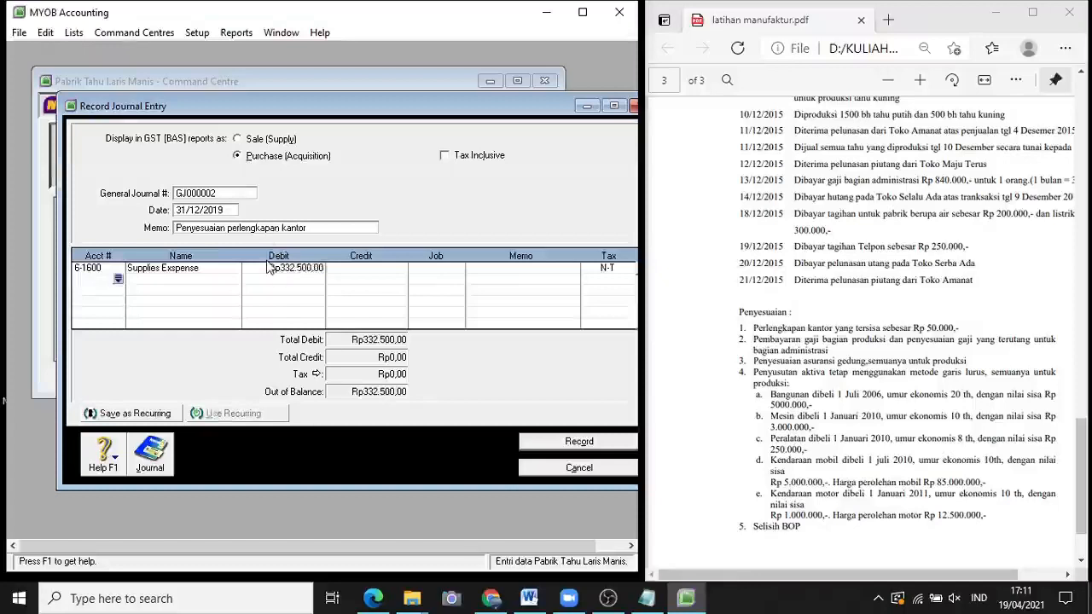
key("Tab")
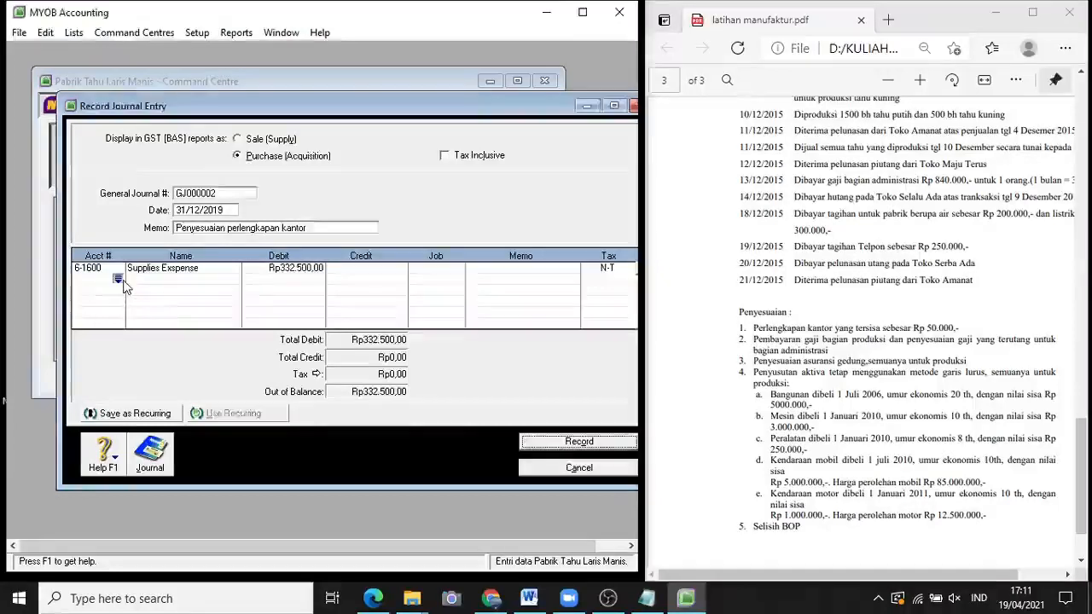
Credit account 1-1400 Supplies with Rp332.500 and record the office supplies adjustment
left_click(119, 279)
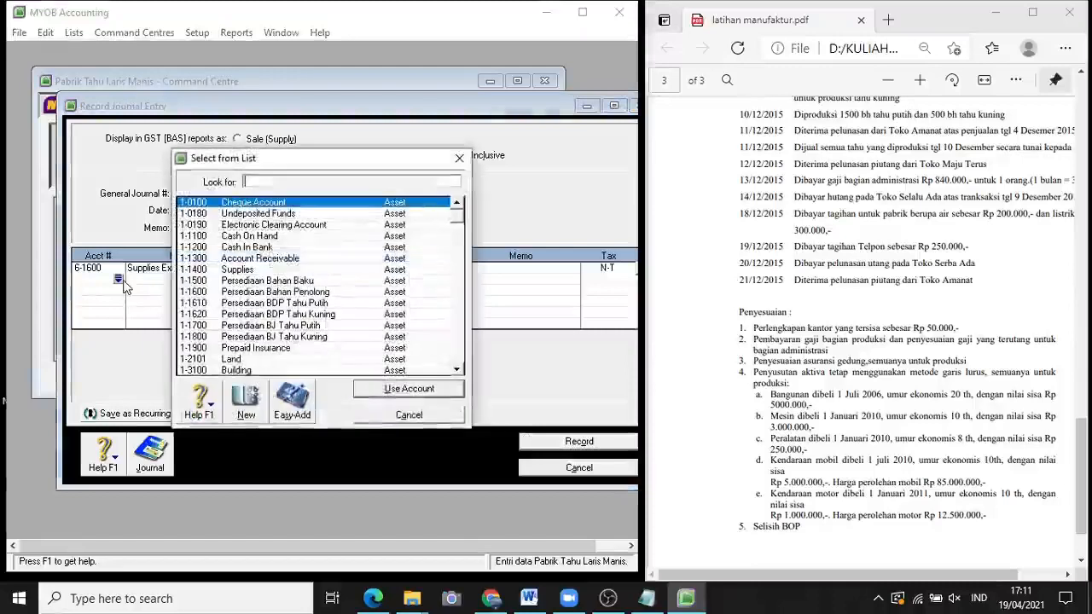
left_click(251, 271)
left_click(409, 390)
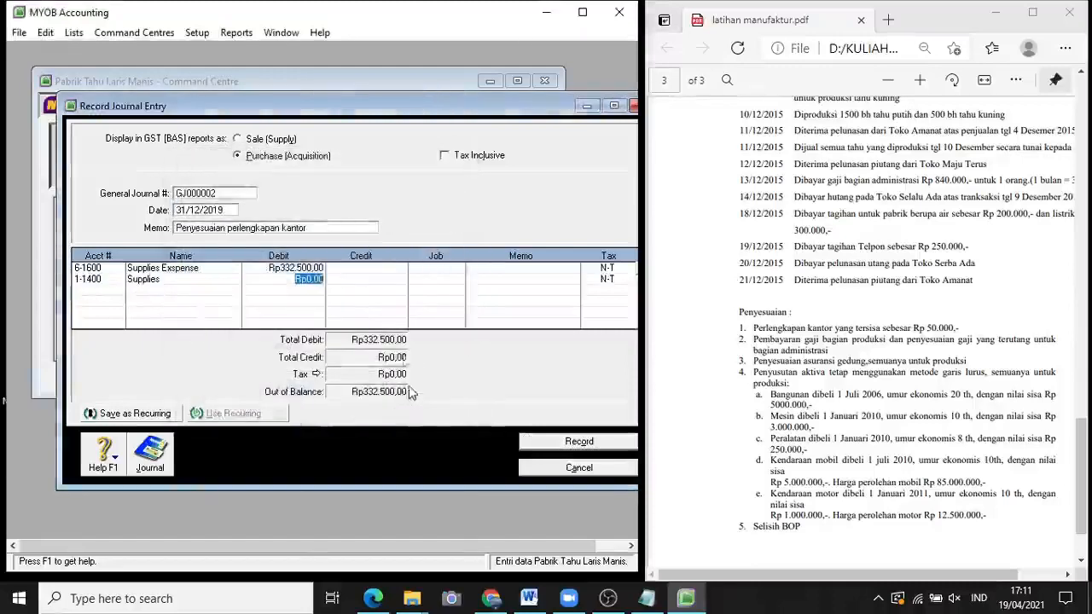
left_click(382, 284)
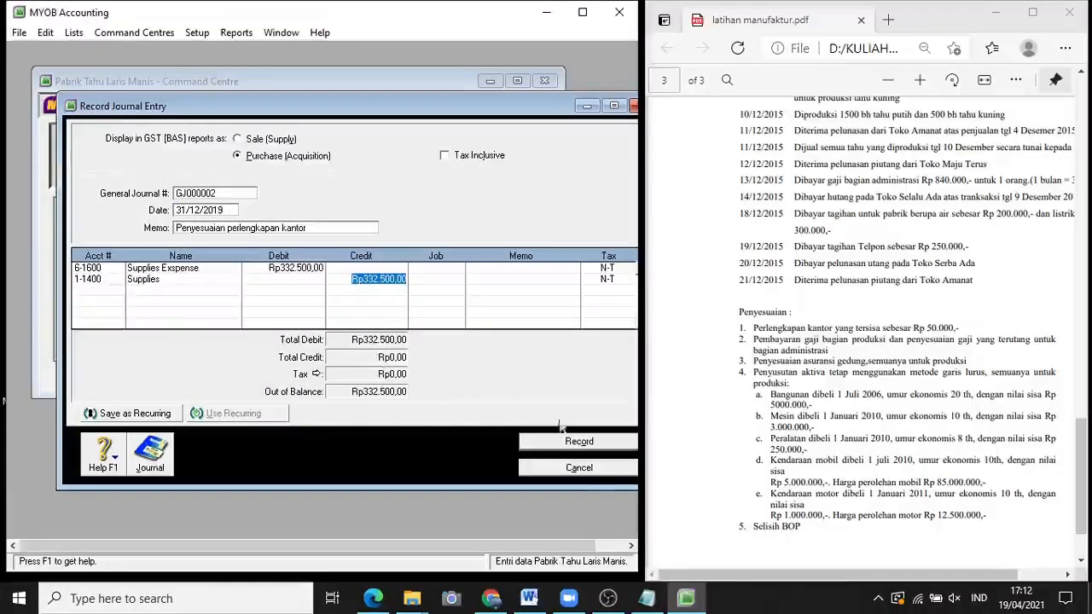
left_click(580, 442)
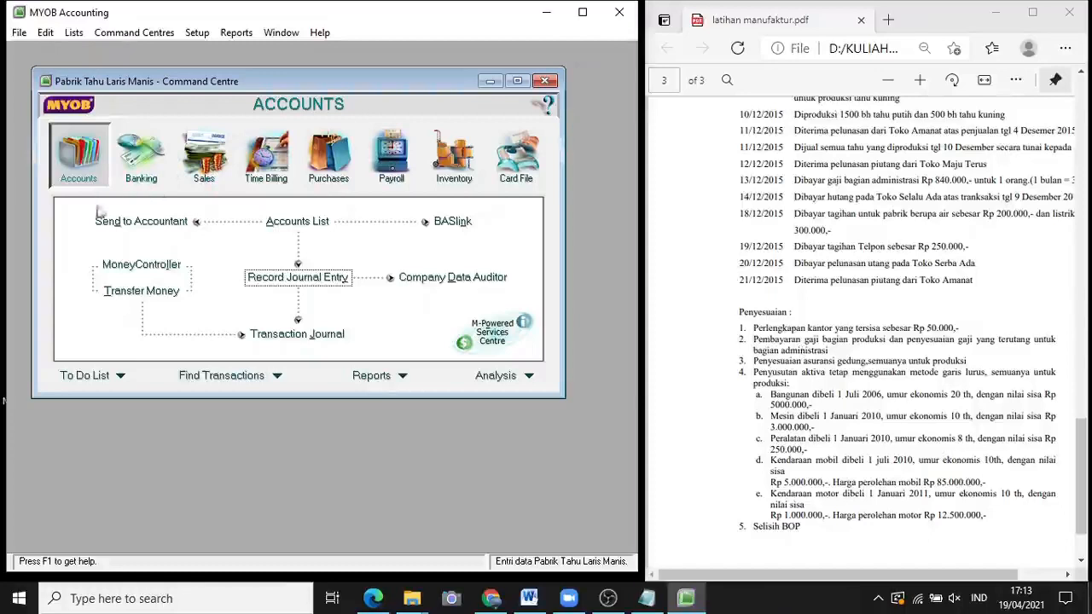
Start another general journal entry dated 31/12/2019 with the memo "Penyesuaian Gaji"
left_click(312, 282)
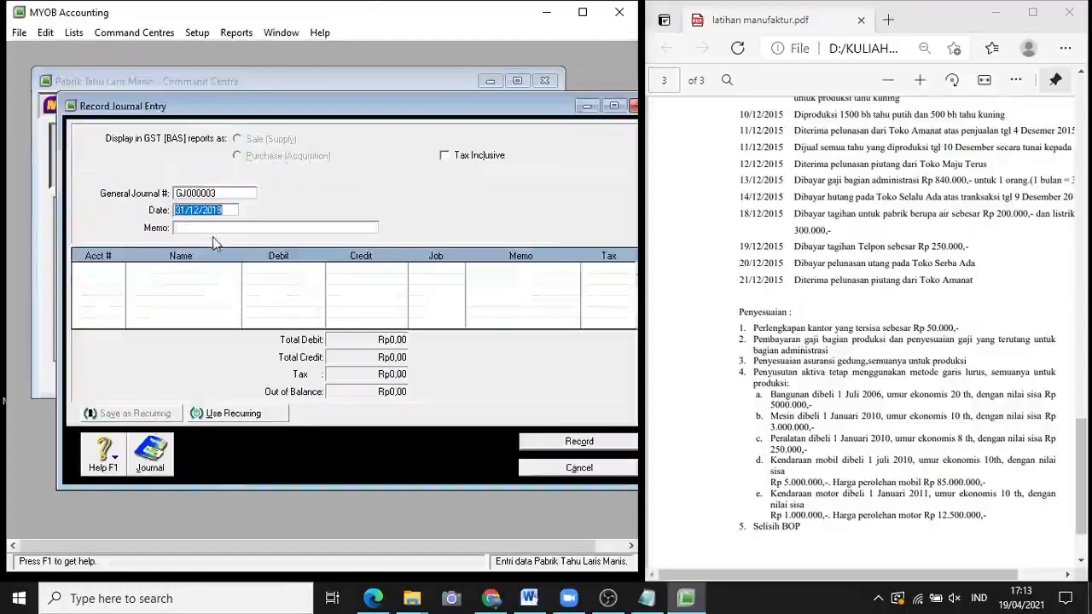
left_click(200, 226)
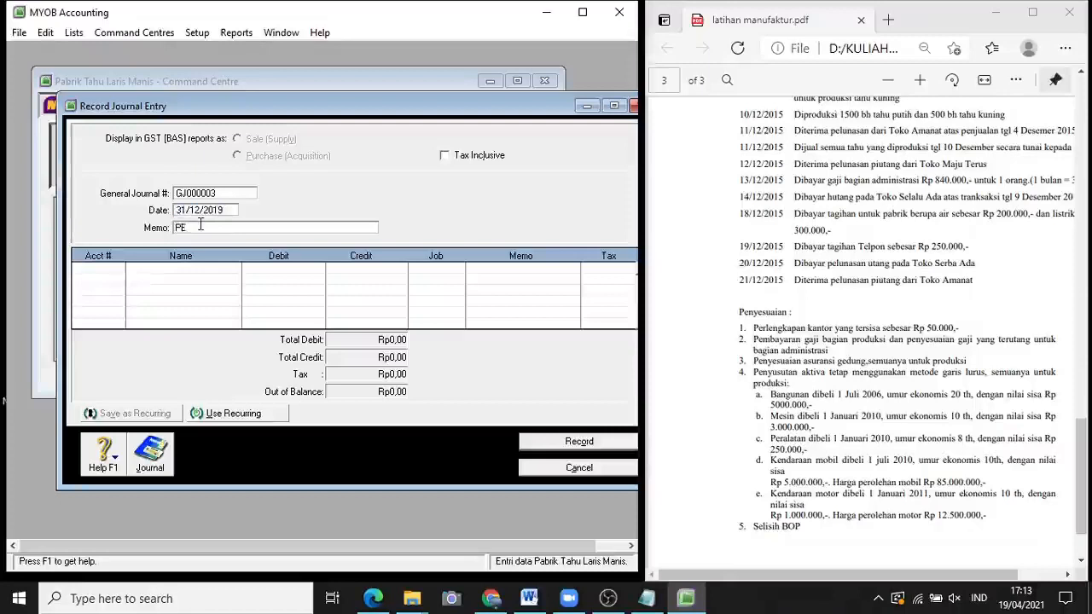
type("Penyesuaian")
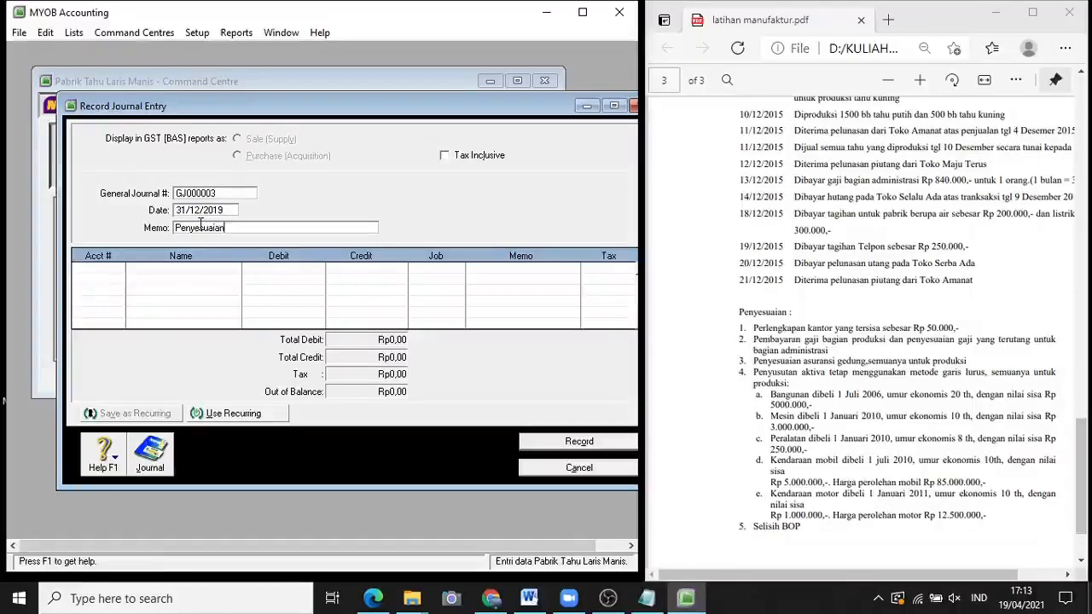
type(" Gaji")
Debit account 2-1103 Sallary Payable with Rp325.000 on the first line of the salary adjustment entry
left_click(118, 266)
left_click(119, 269)
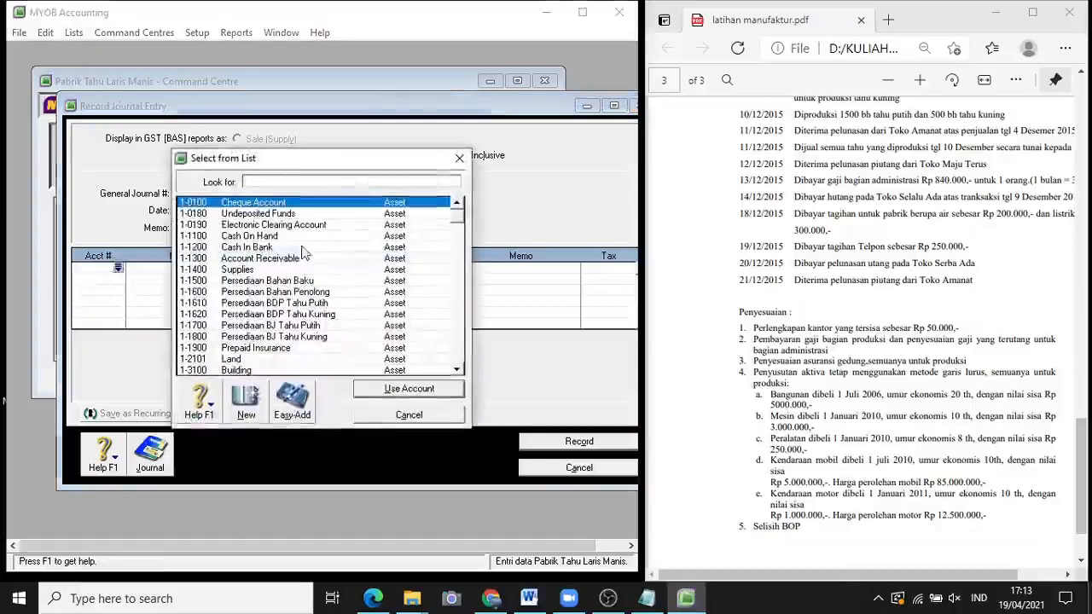
left_click(458, 320)
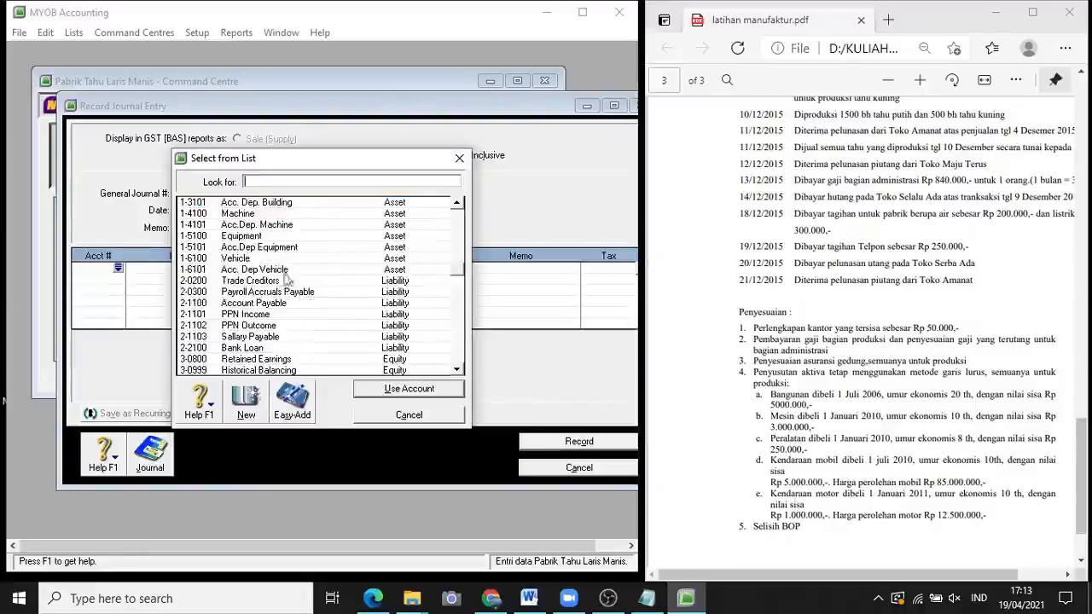
left_click(278, 339)
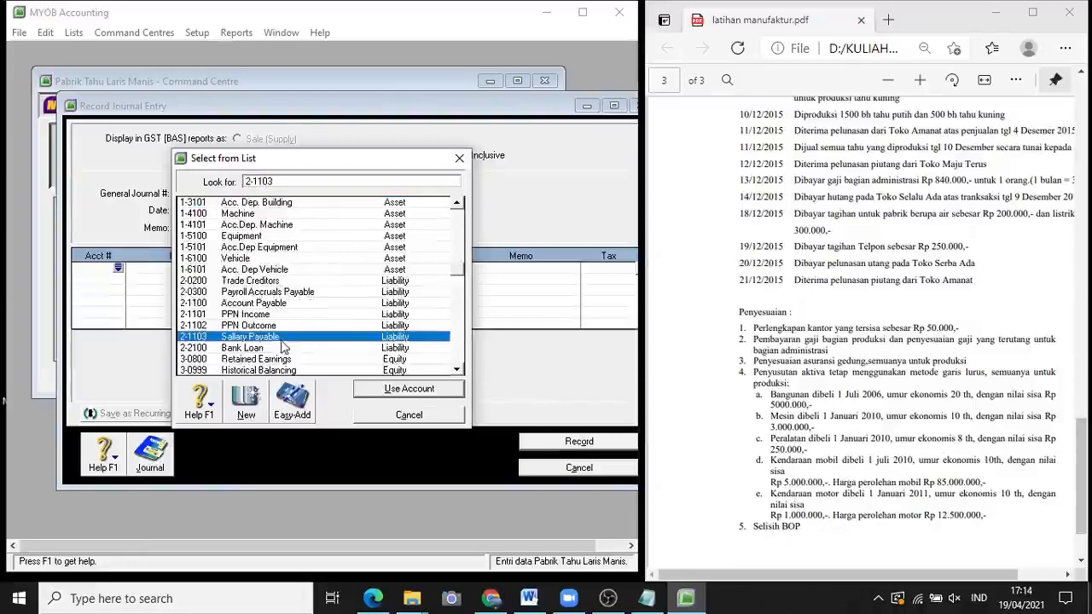
left_click(409, 389)
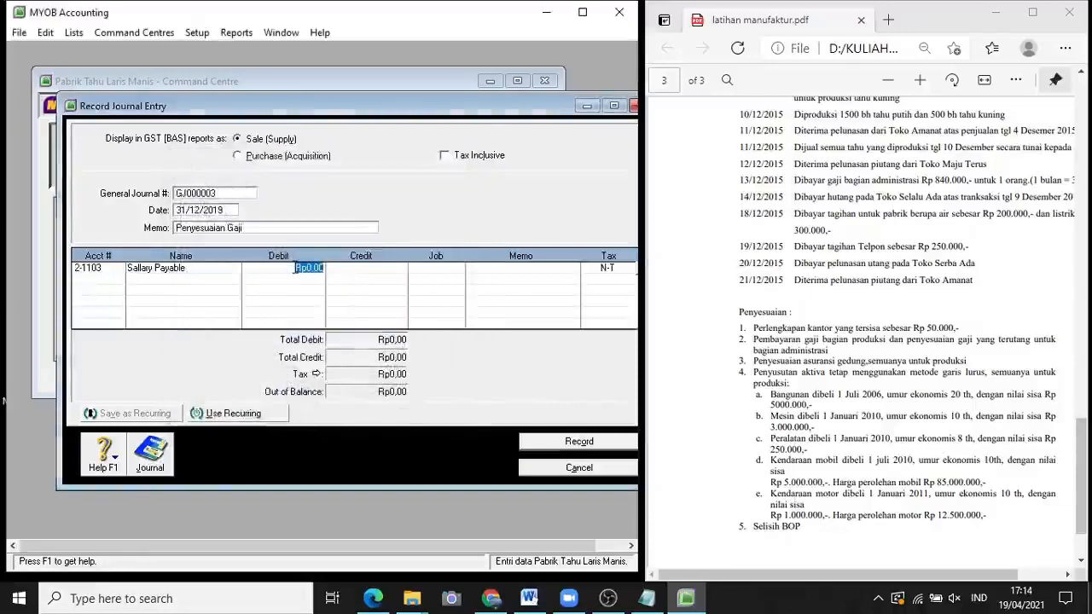
type("32")
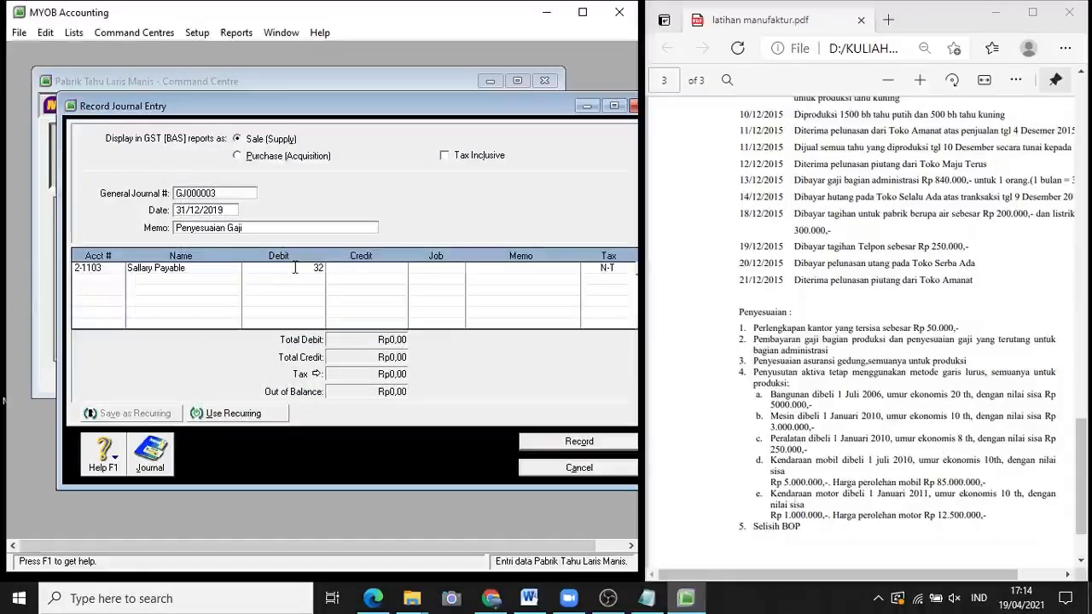
type("5000")
key("Tab")
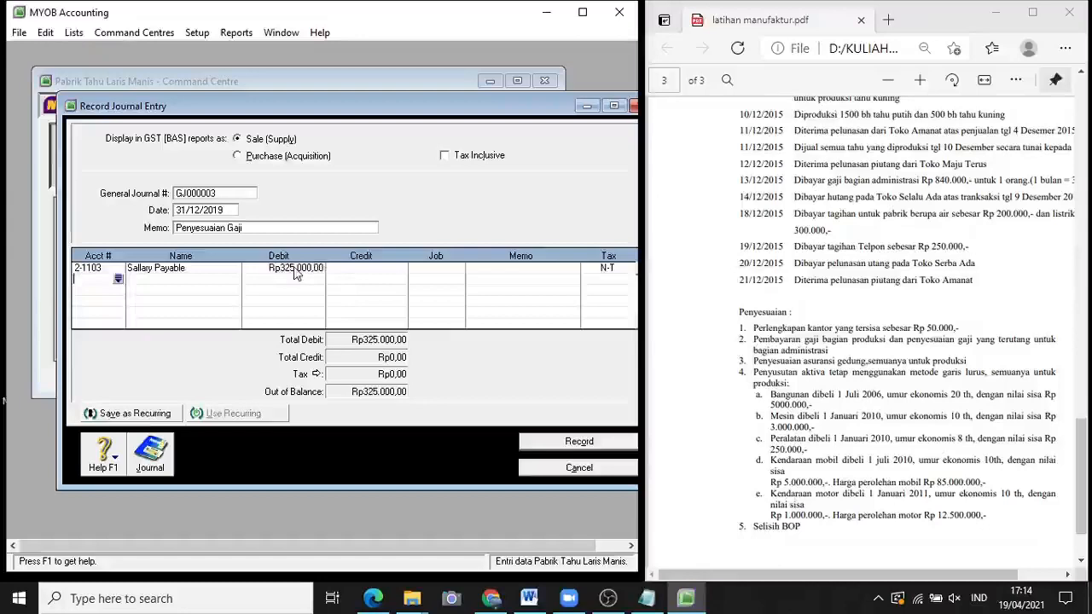
Credit account 6-1100 Salary Adm. Expense with Rp325.000 on the second line and record the salary adjustment
left_click(118, 279)
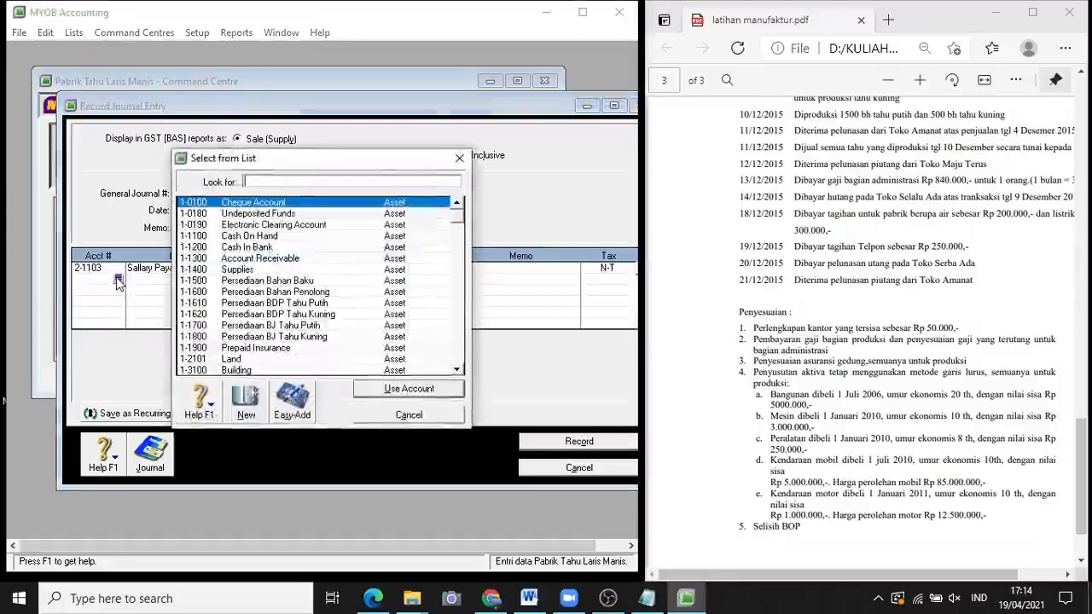
left_click(458, 289)
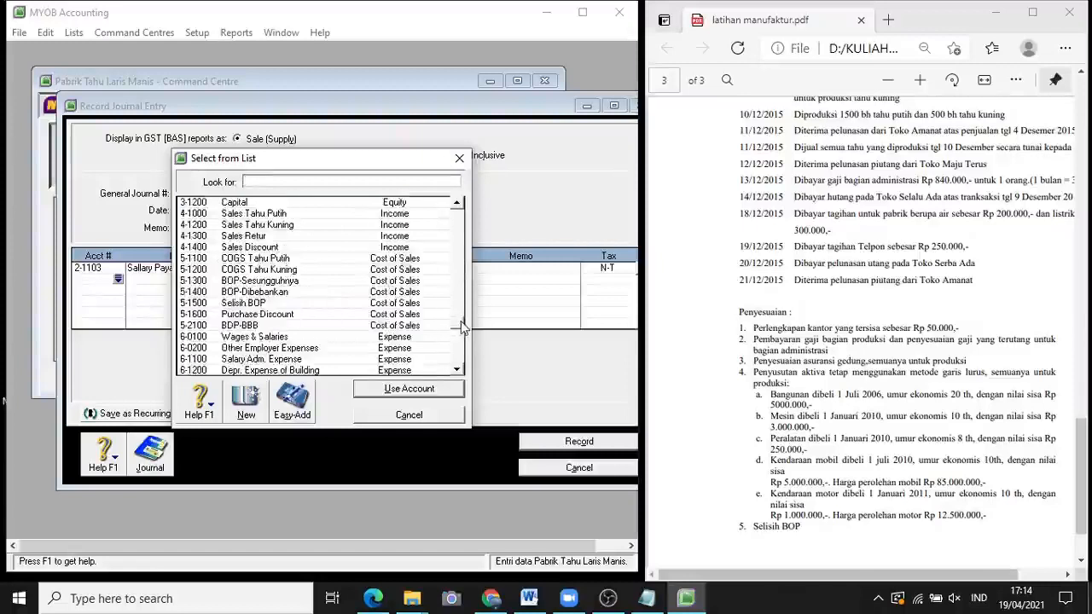
type("6-0100")
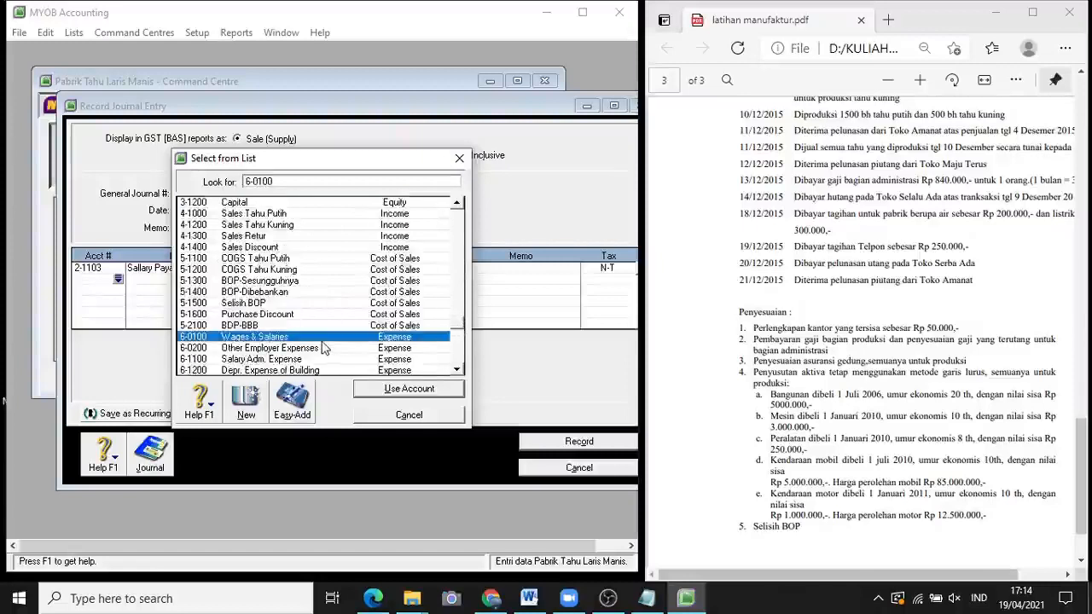
left_click(390, 361)
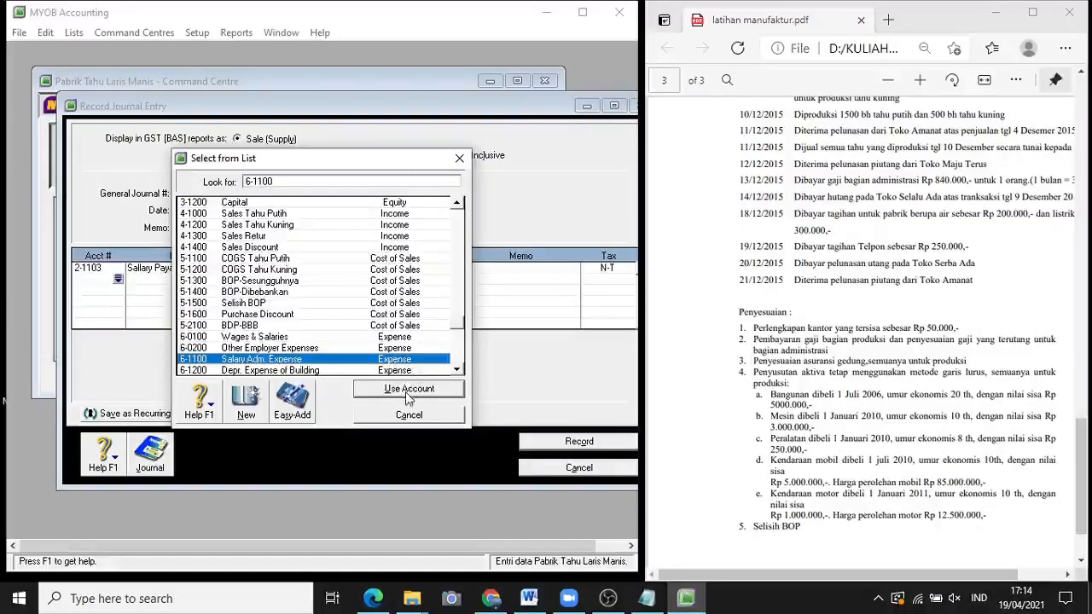
left_click(408, 394)
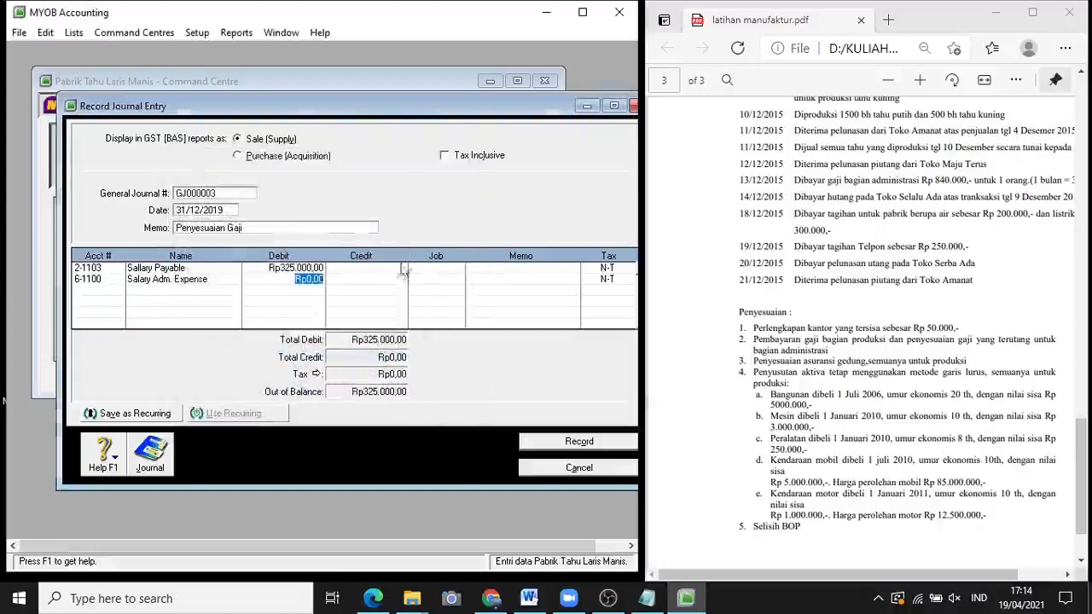
left_click(383, 279)
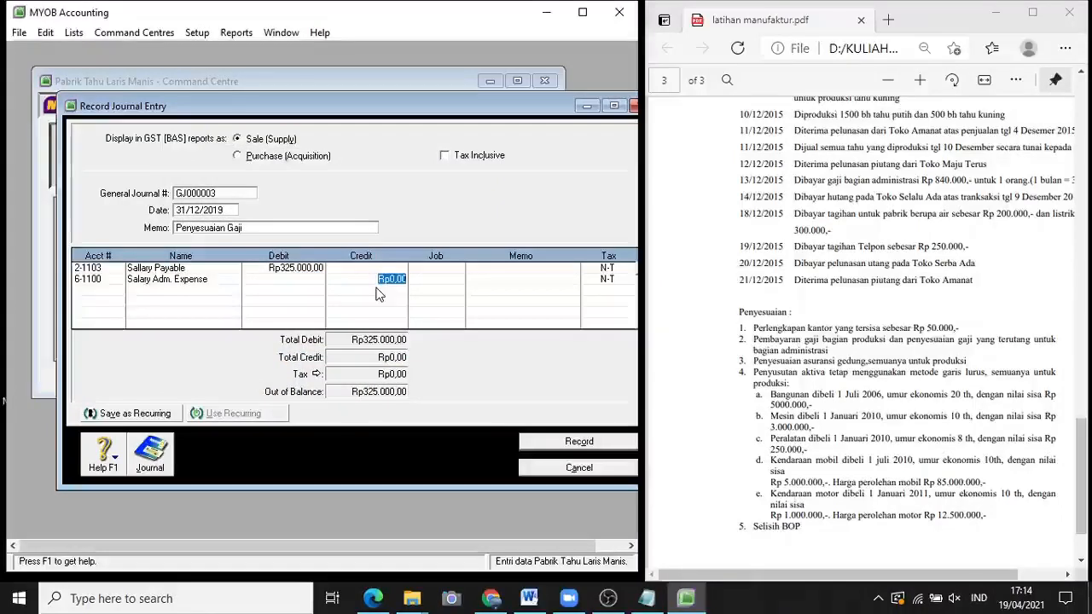
type("325000")
key("Return")
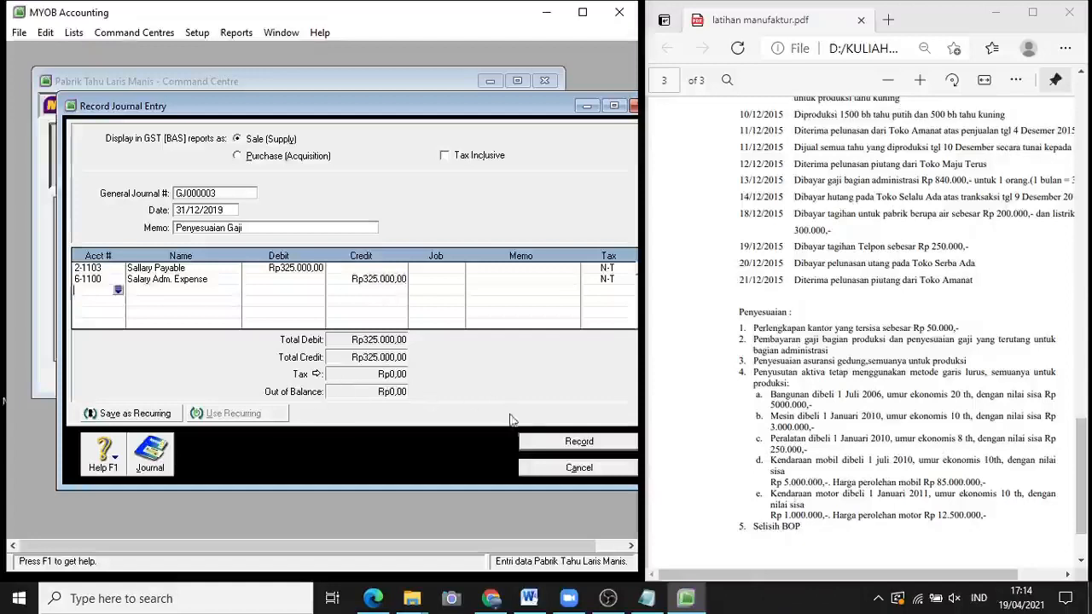
left_click(560, 444)
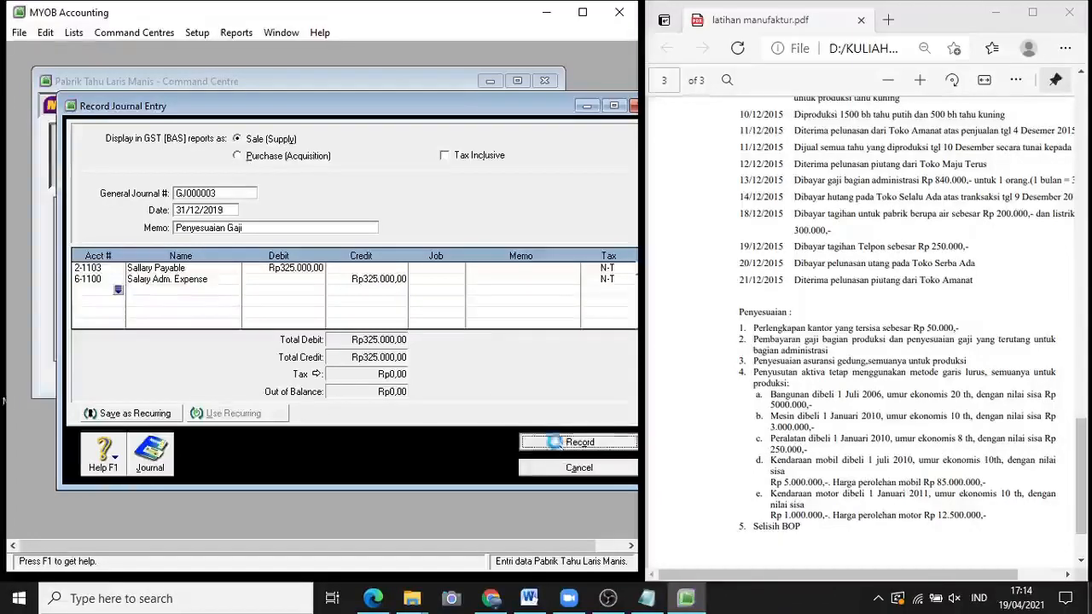
Give the new general journal entry the memo "Penyesuaian Asuransi Gedung"
left_click(218, 226)
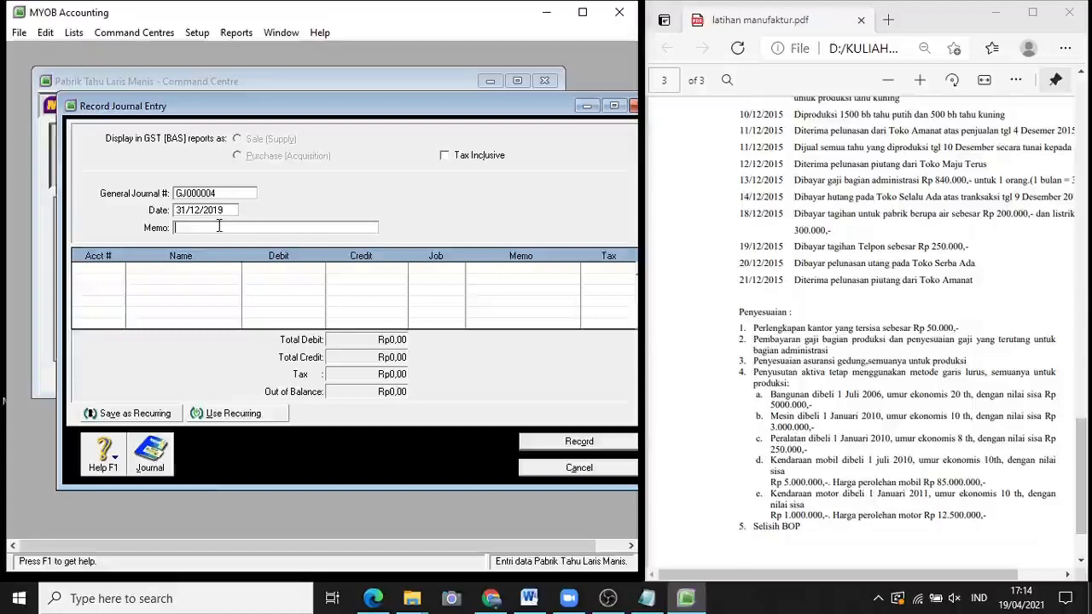
type("Penyes")
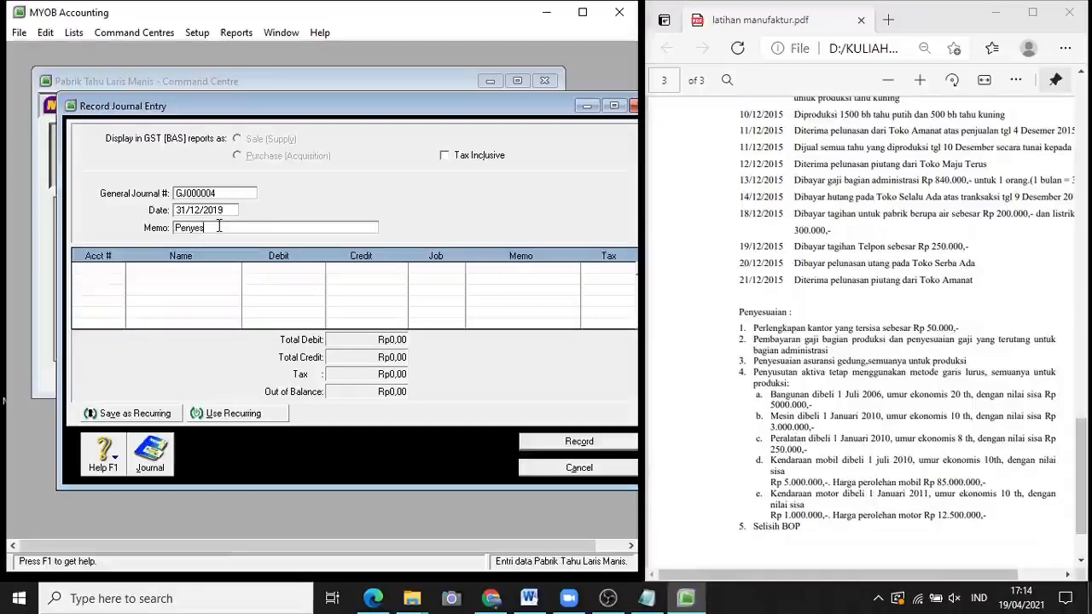
type("uaian Asuransi Gedung")
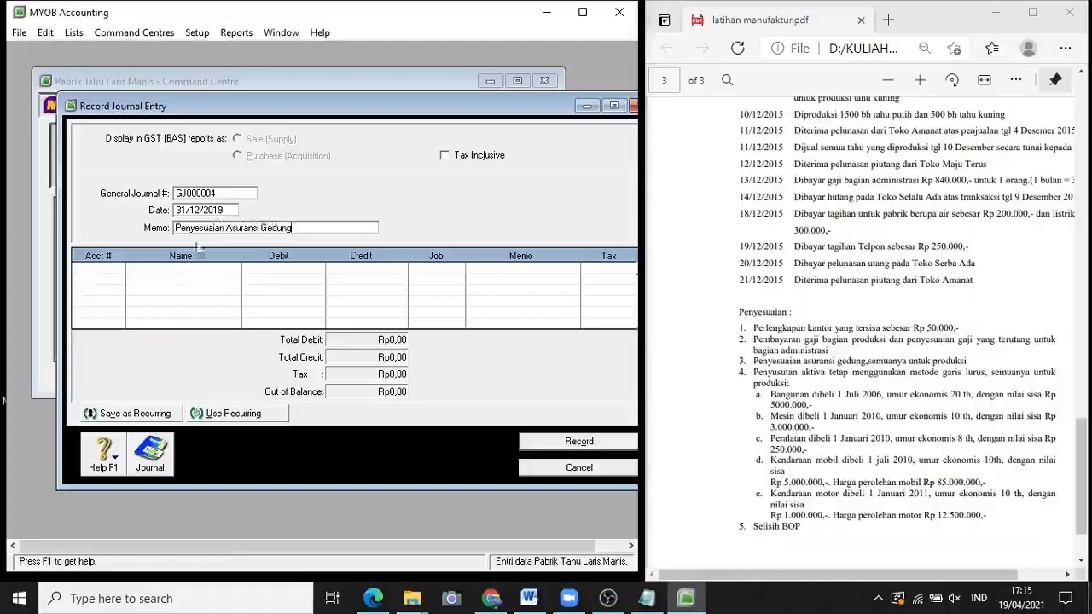
Debit account 6-1900 Insurance Expense with Rp100.000 on the first line of the building insurance adjustment
left_click(97, 275)
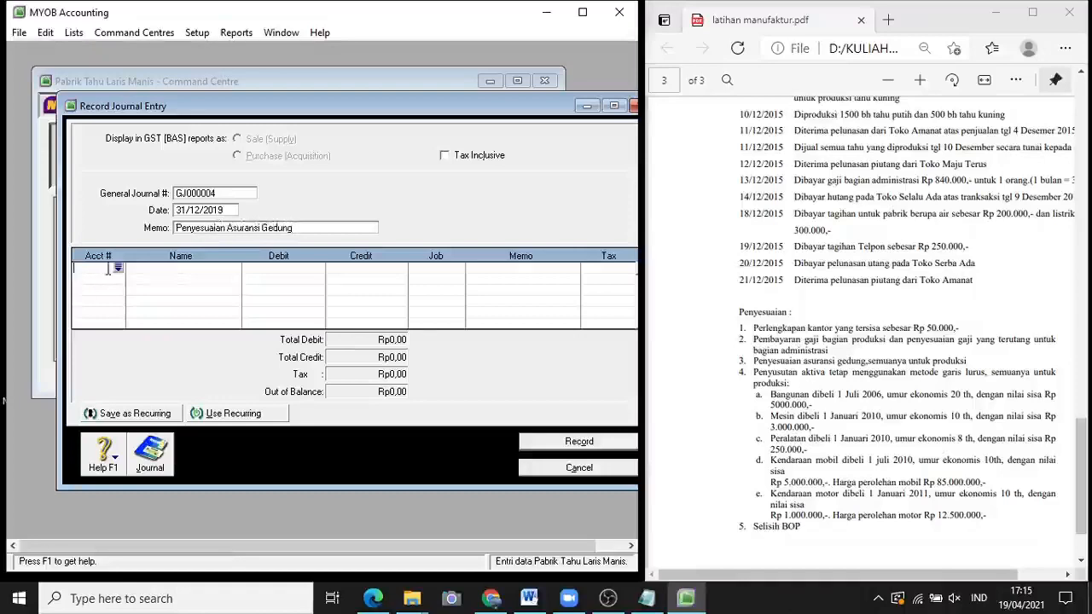
left_click(117, 268)
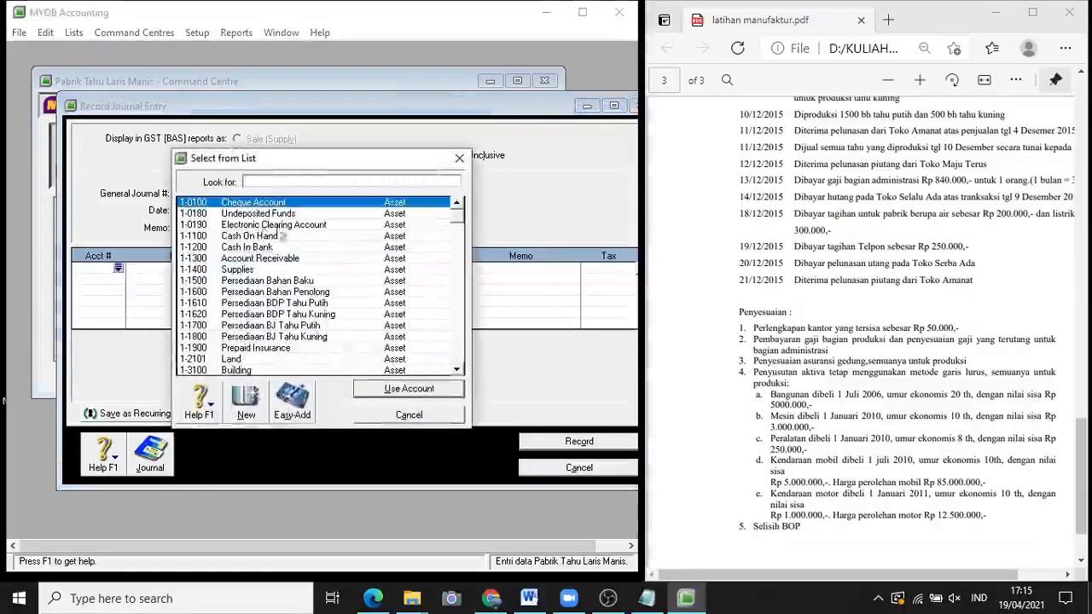
left_click(459, 344)
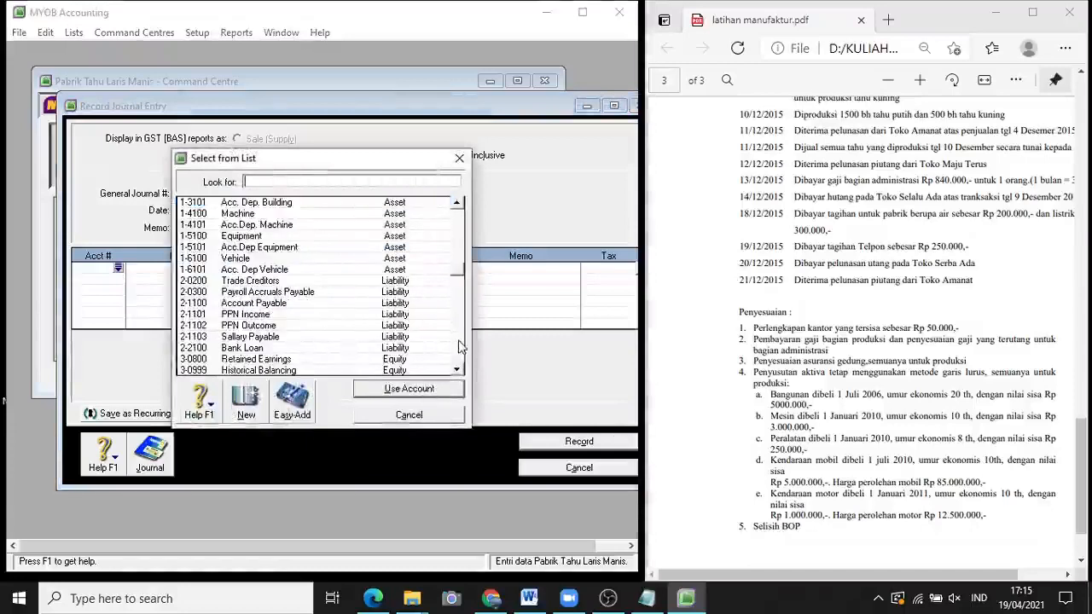
left_click(459, 343)
left_click(459, 344)
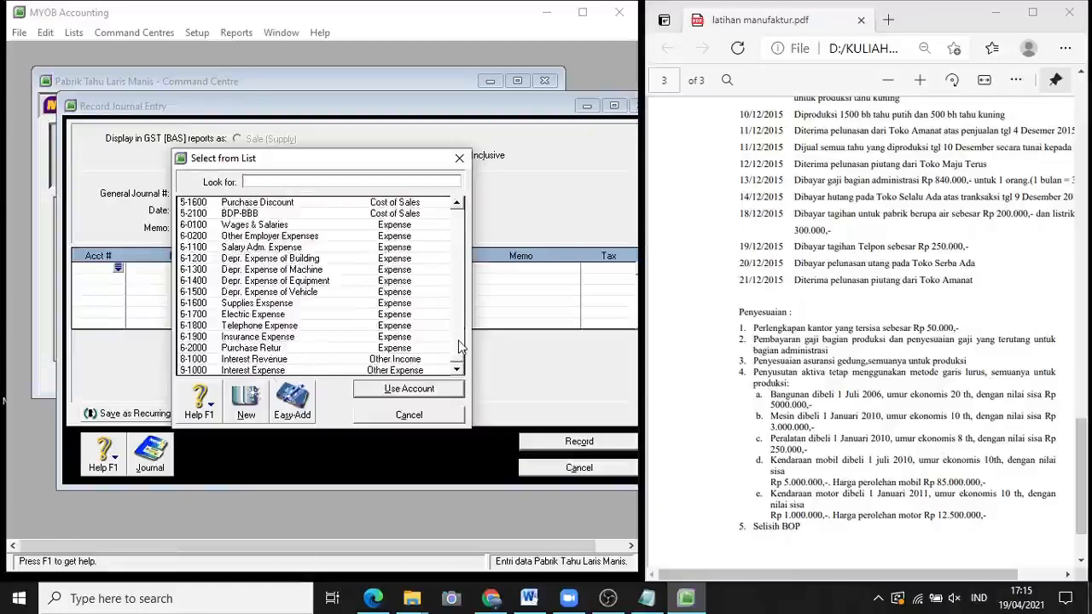
left_click(282, 335)
left_click(436, 389)
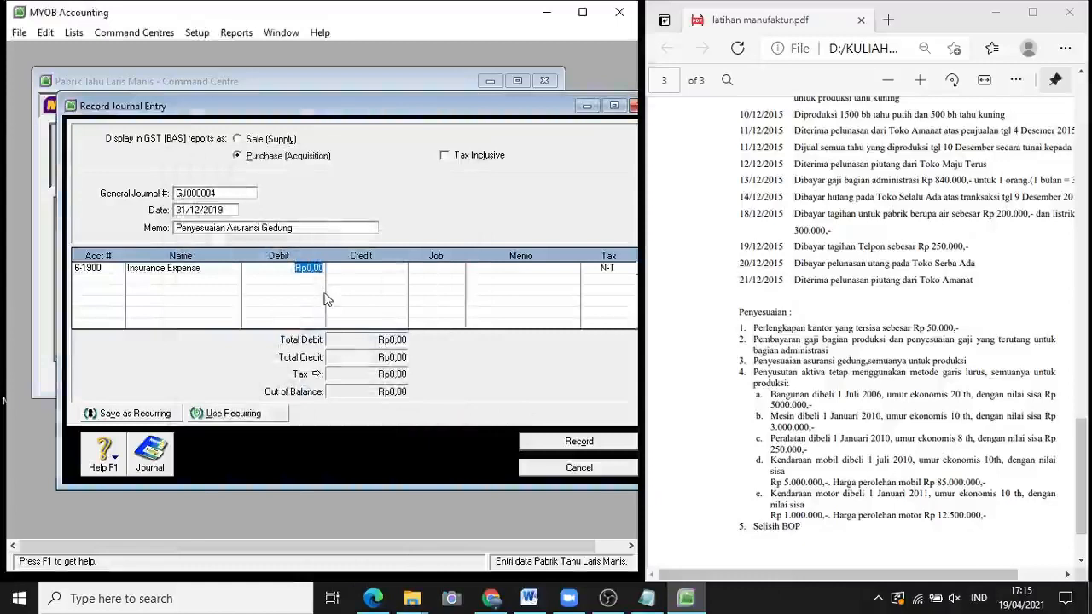
type("100.000")
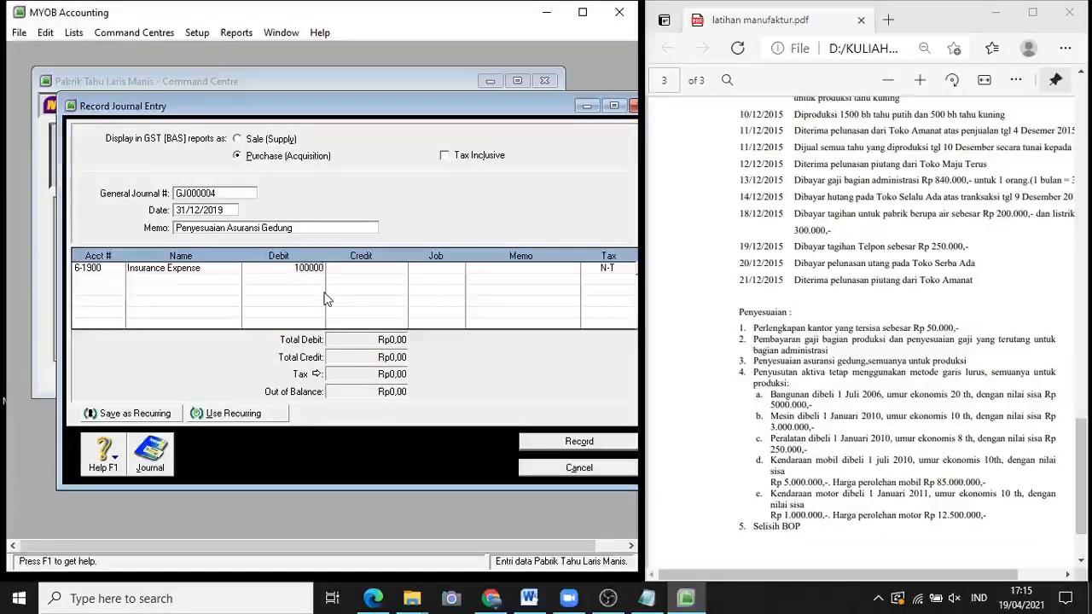
type(".000")
key("Return")
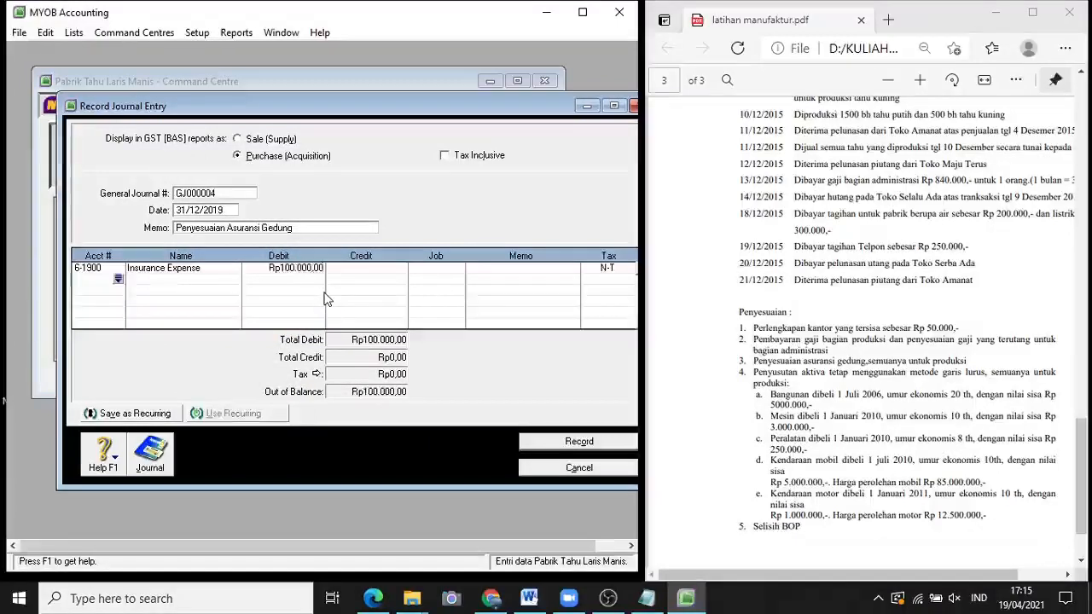
Credit account 1-1900 Prepaid Insurance with Rp100.000 and record the building insurance adjustment
left_click(118, 280)
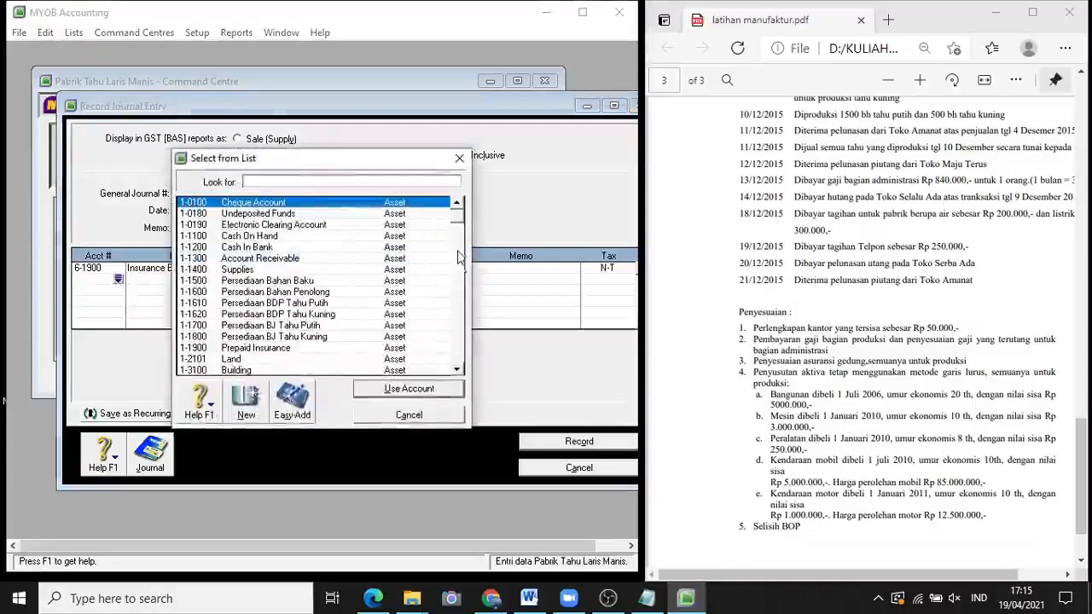
left_click(294, 349)
left_click(398, 390)
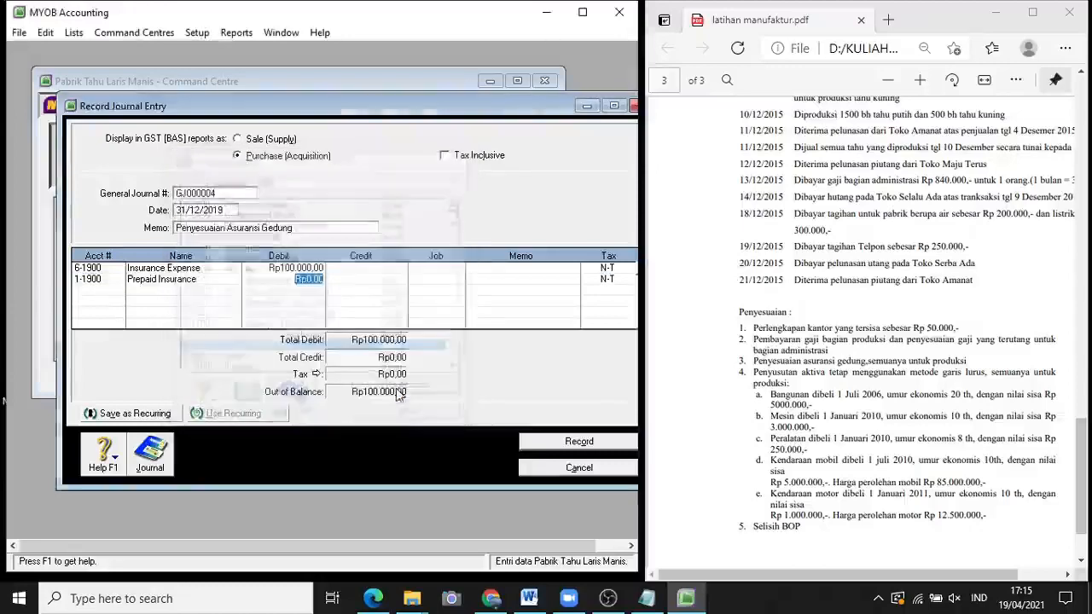
left_click(404, 280)
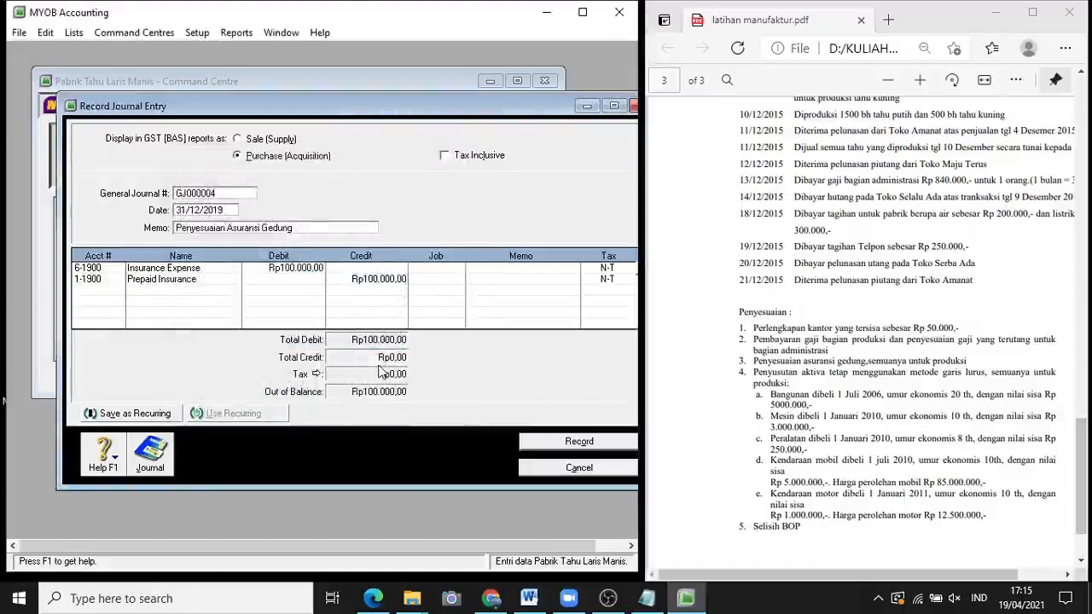
left_click(573, 443)
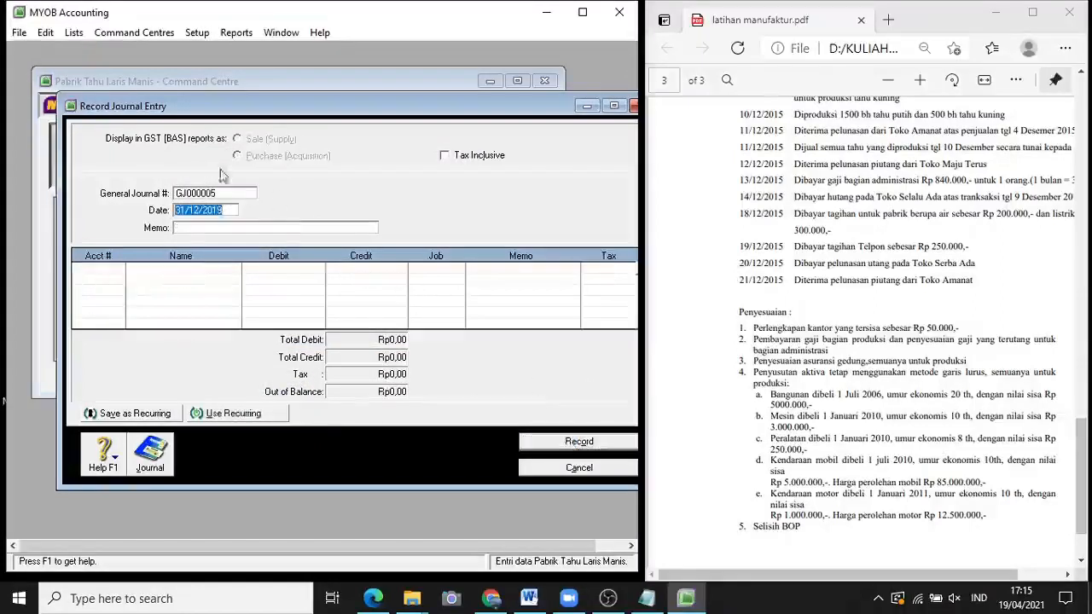
Give the following general journal entry the memo "Penyusutan Bangunan"
left_click(200, 227)
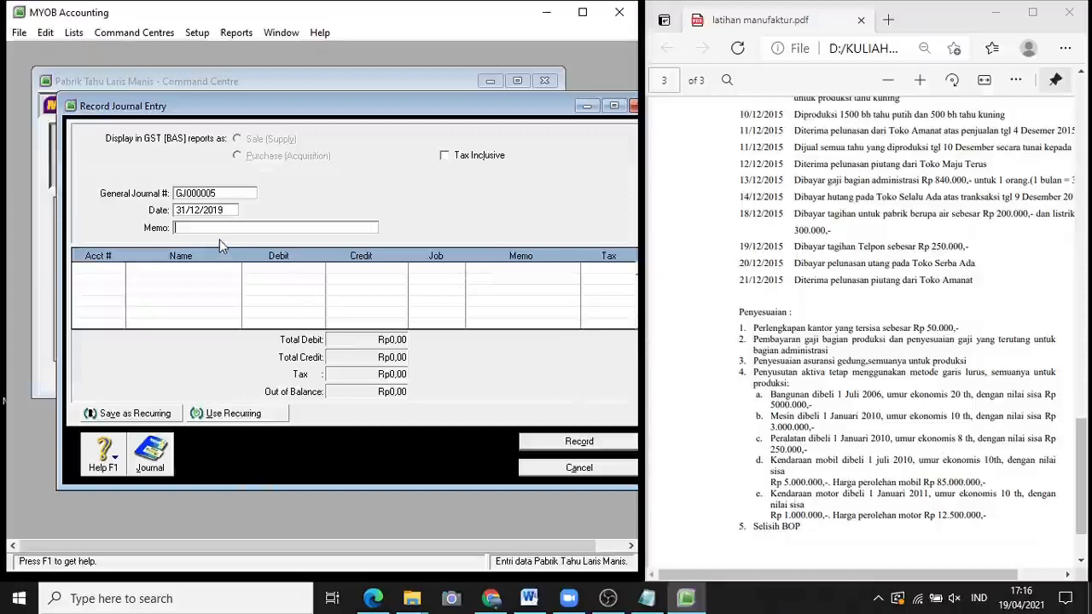
type("Penyusutan")
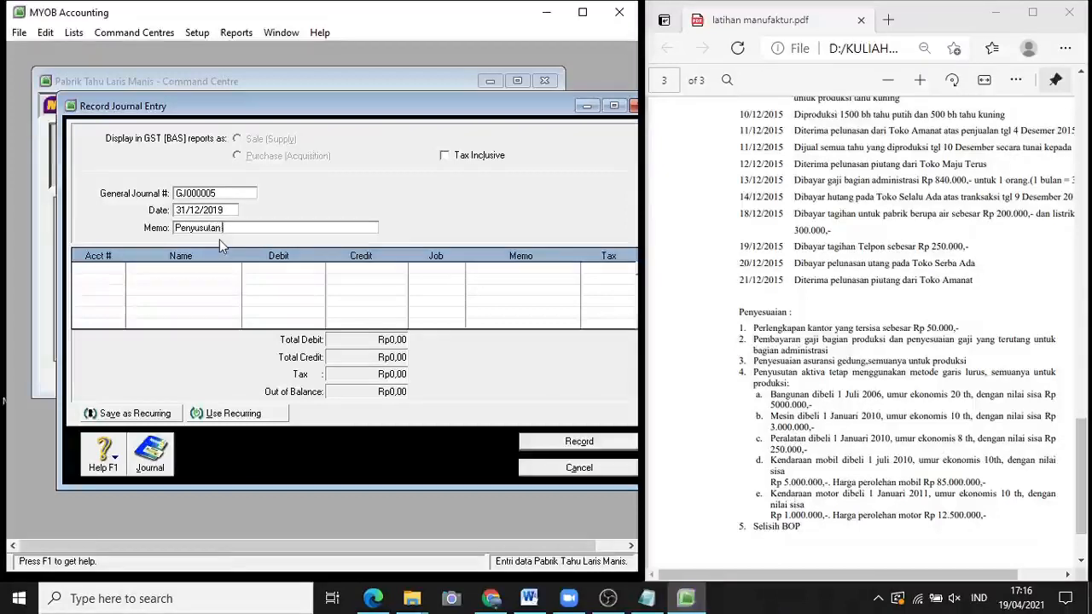
type("lan Bangunan")
Debit account 6-1200 Depr. Expense of Building with Rp104.166,67 on the first line of the depreciation entry
left_click(101, 277)
left_click(119, 271)
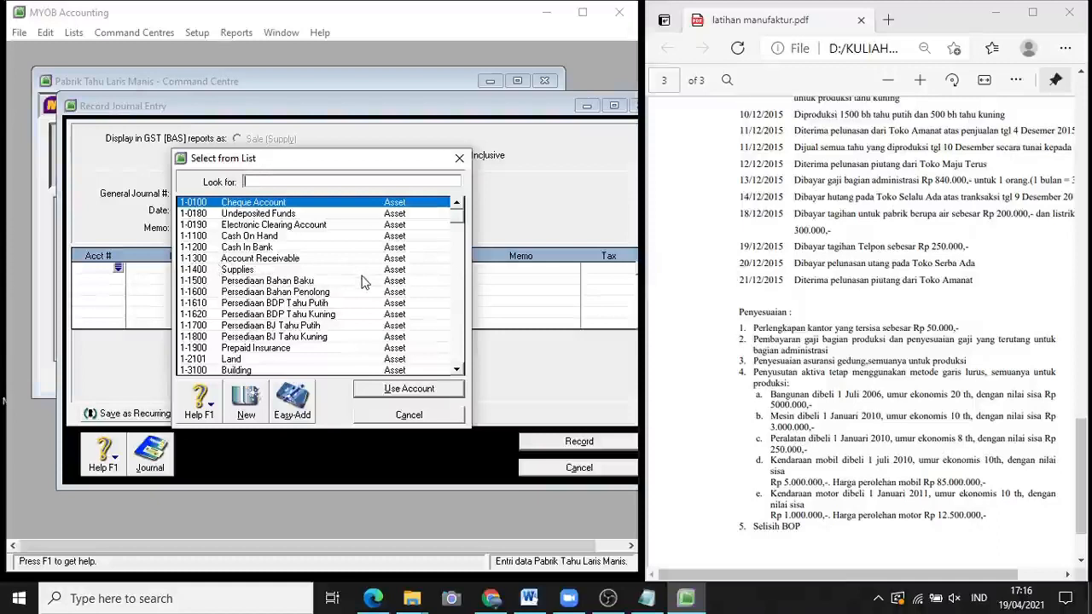
left_click(459, 326)
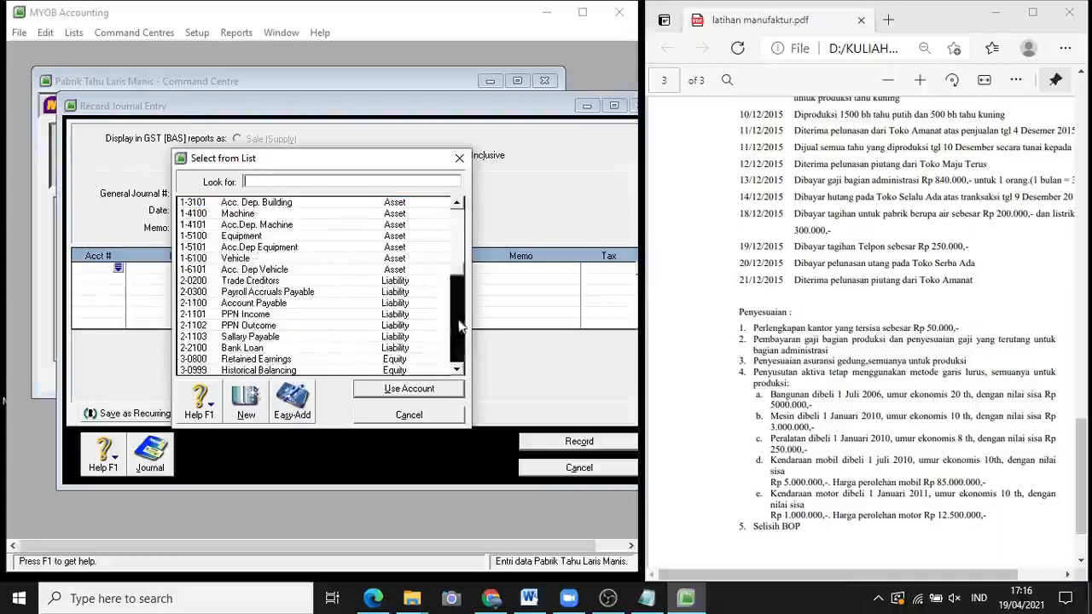
left_click(458, 322)
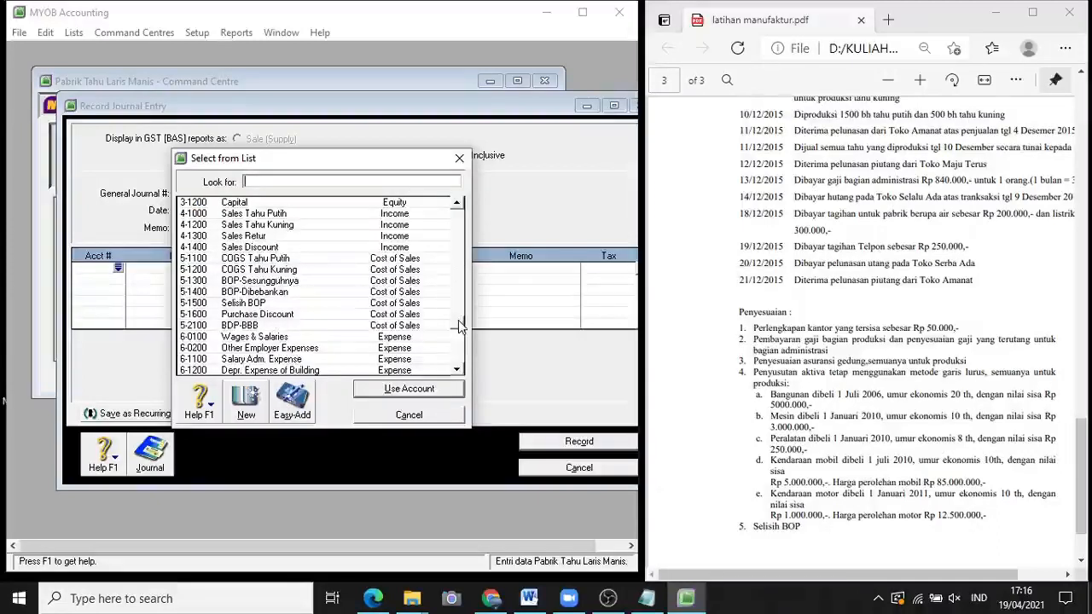
left_click(459, 350)
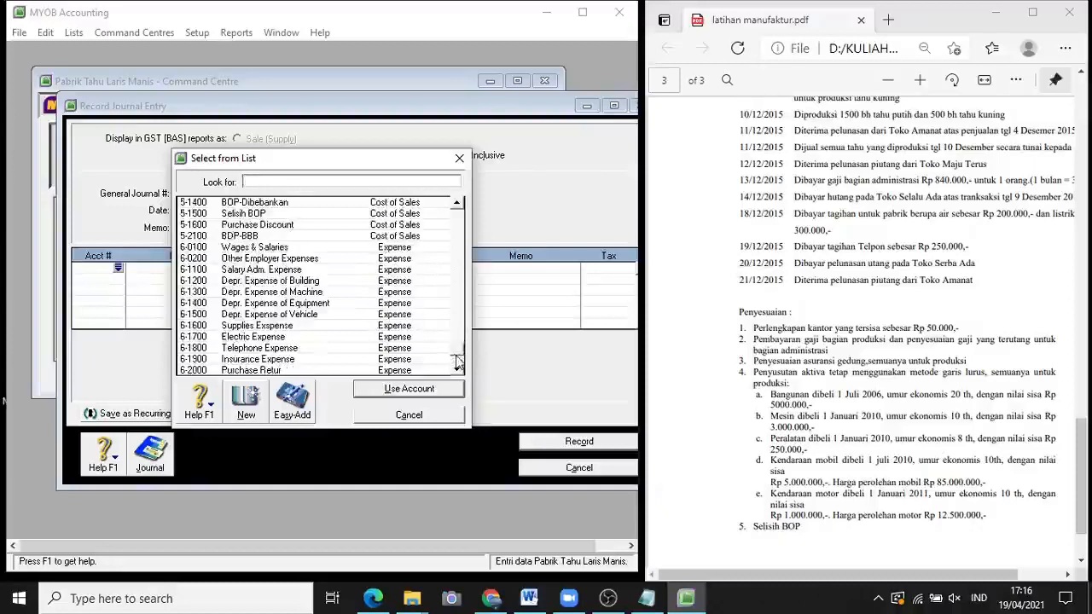
left_click(270, 283)
left_click(408, 392)
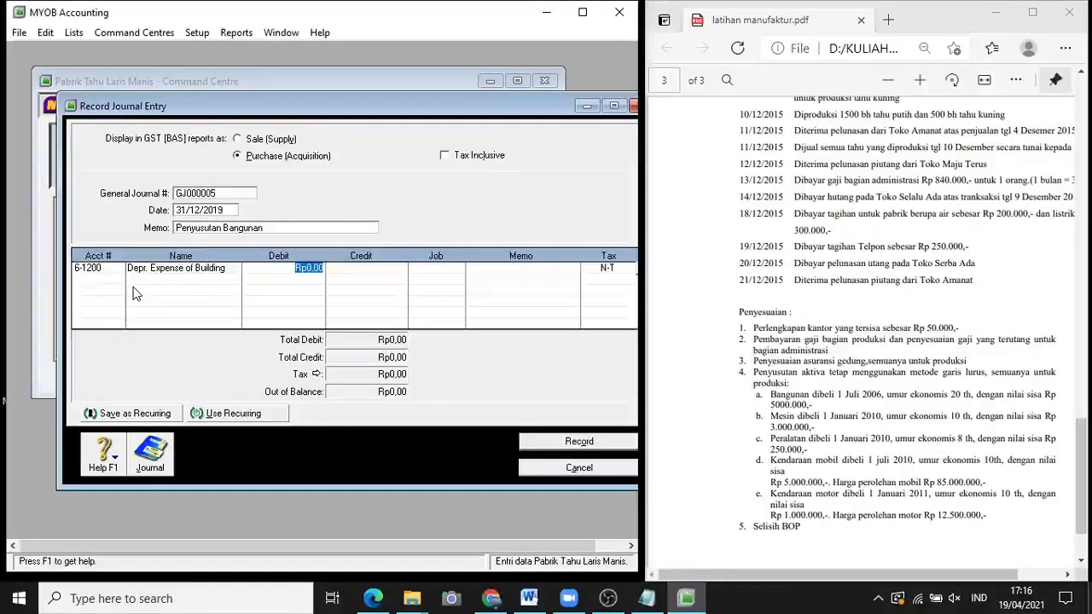
type("104166,67")
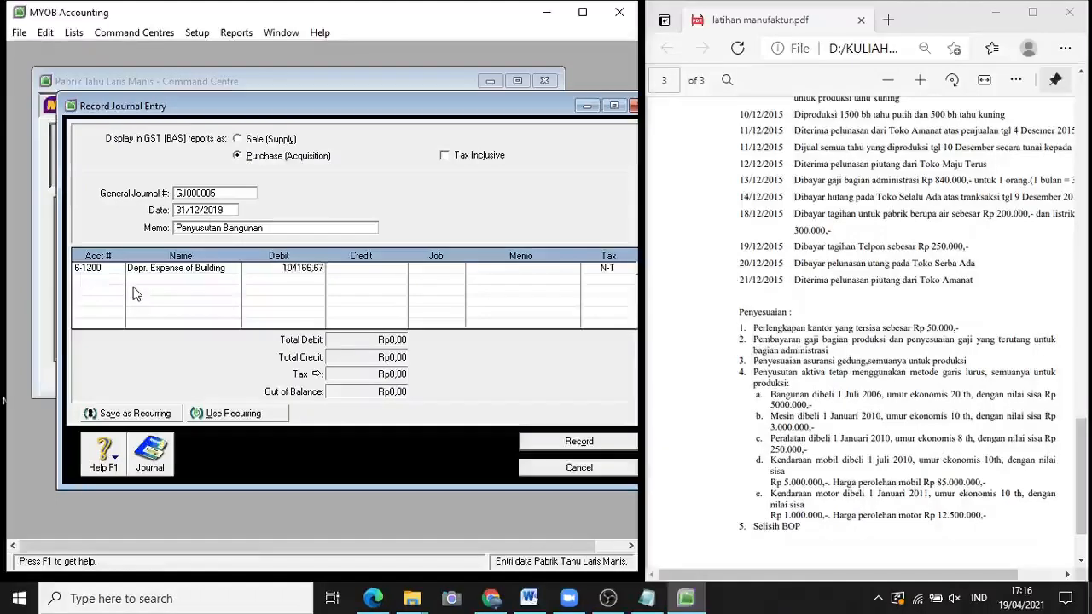
key("Return")
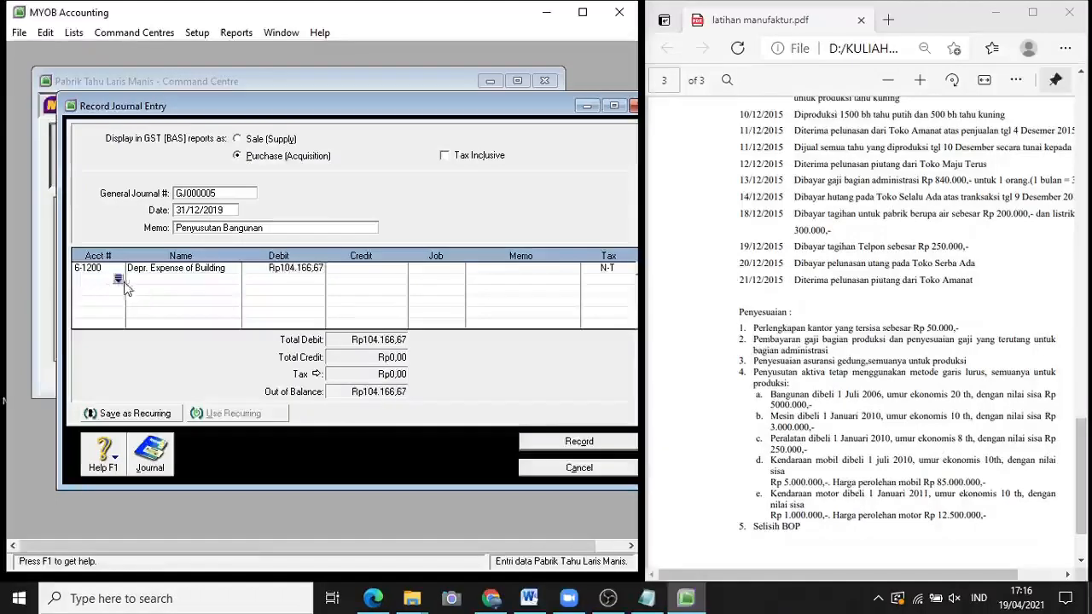
Choose account 5-1300 BOP-Sesungguhnya for the second line of the building depreciation entry
left_click(119, 280)
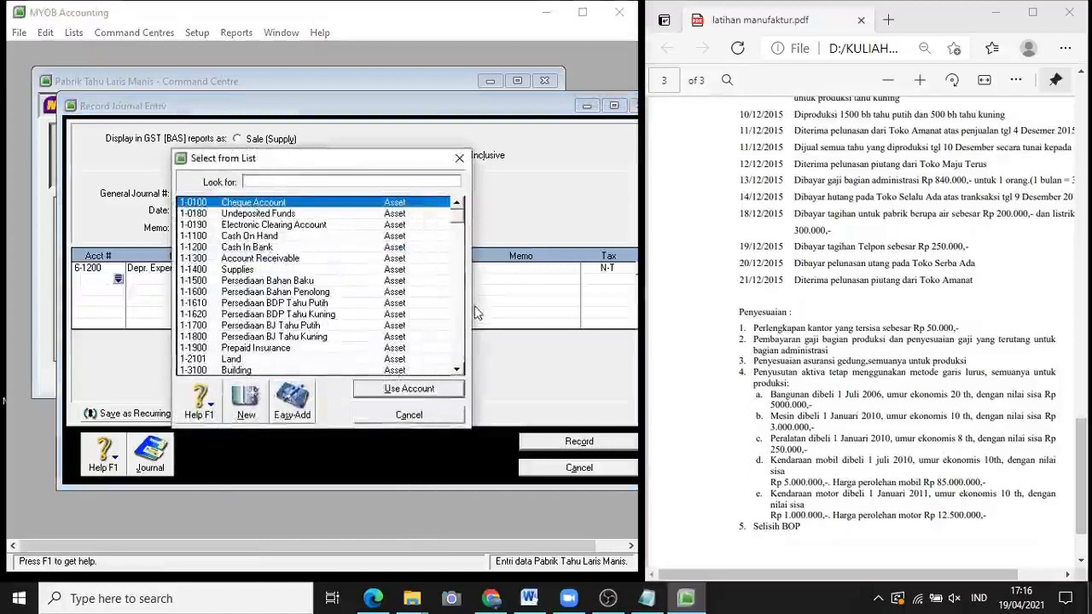
left_click(458, 322)
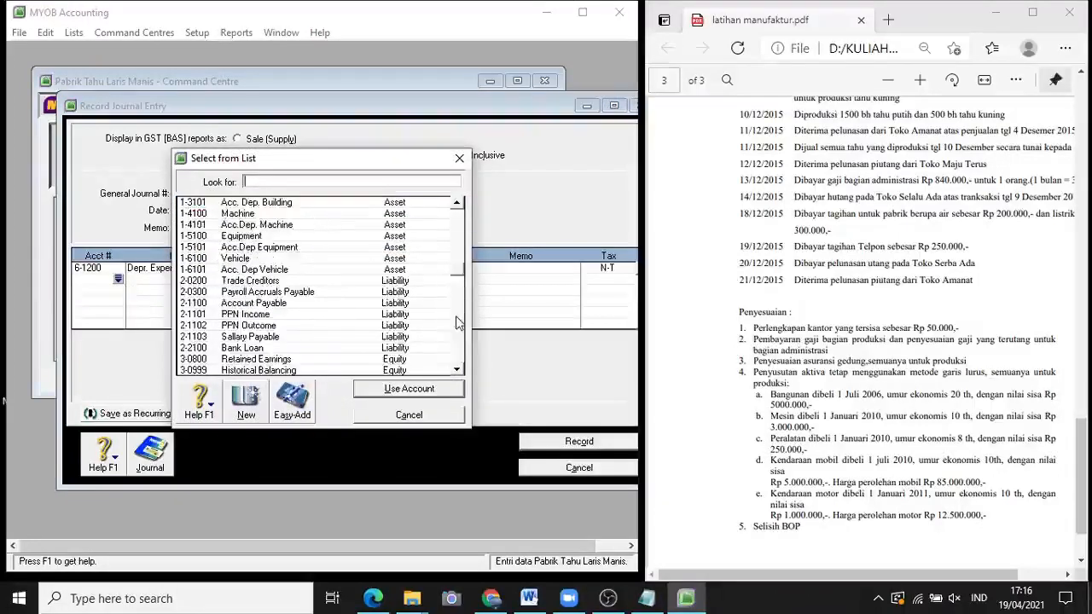
left_click(461, 247)
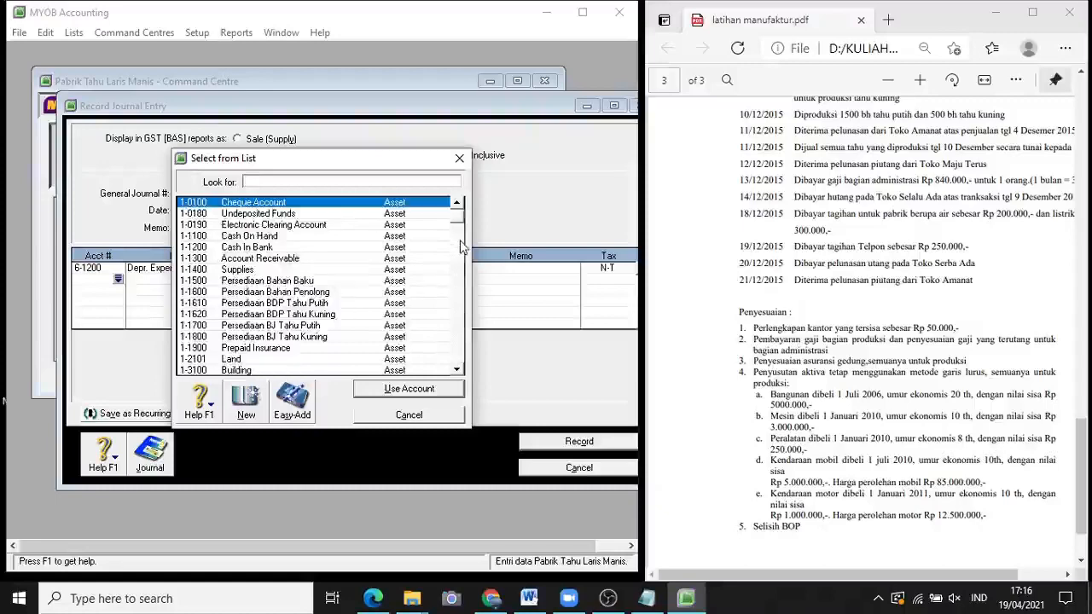
left_click(461, 282)
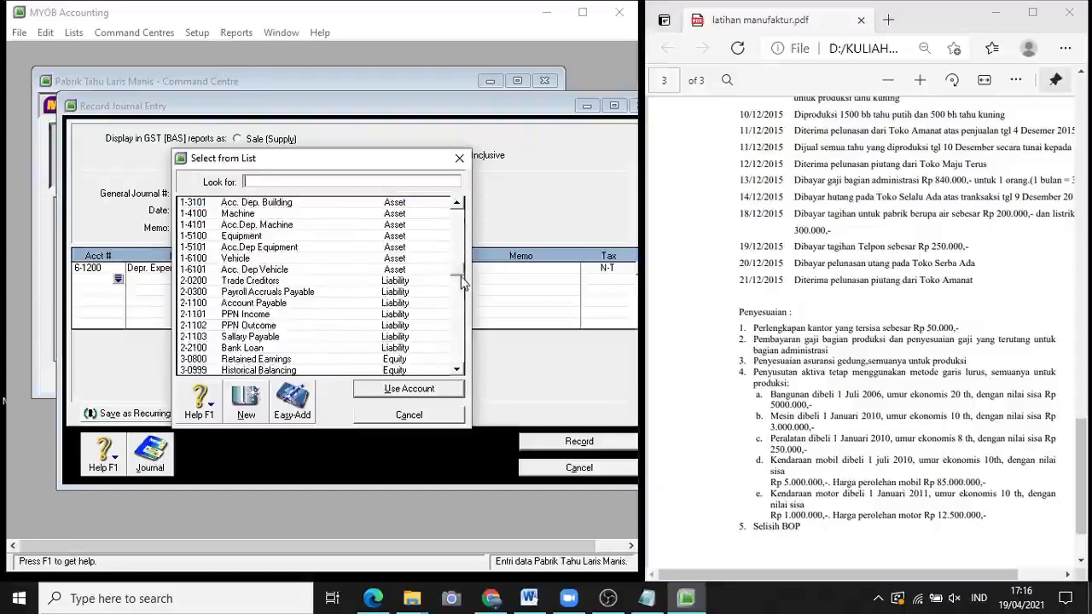
left_click(461, 312)
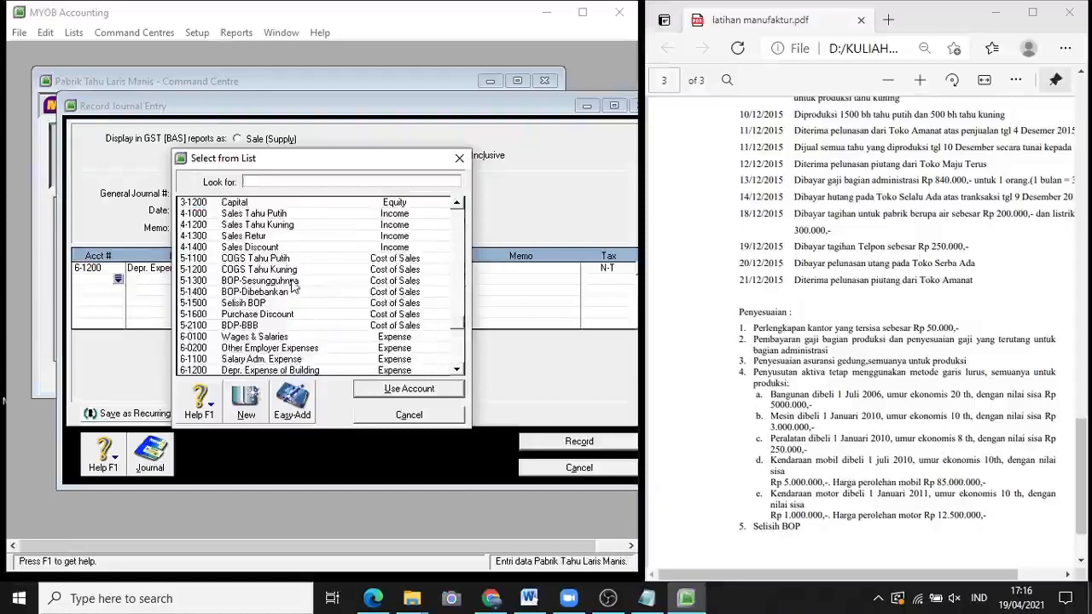
type("5-1300")
left_click(384, 394)
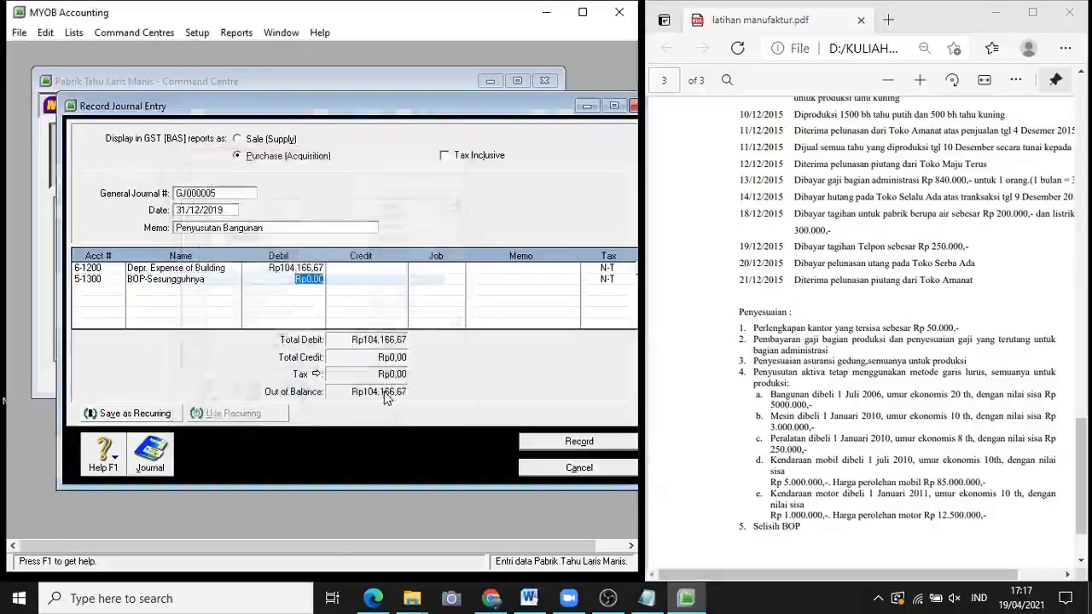
Credit the BOP-Sesungguhnya line with Rp104.166,67 and record the building depreciation entry
left_click(359, 281)
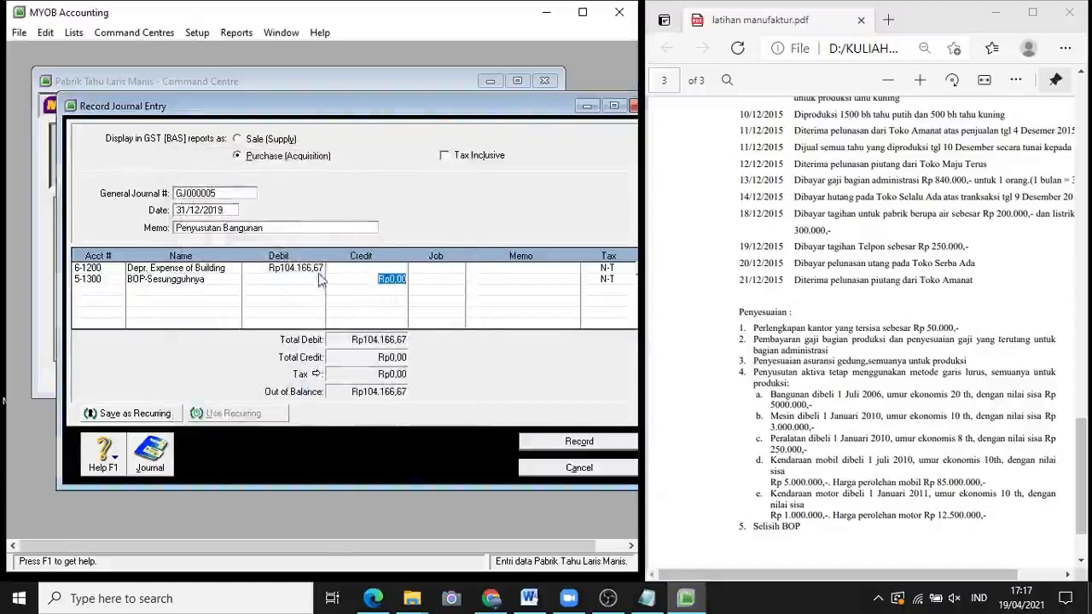
type("104166")
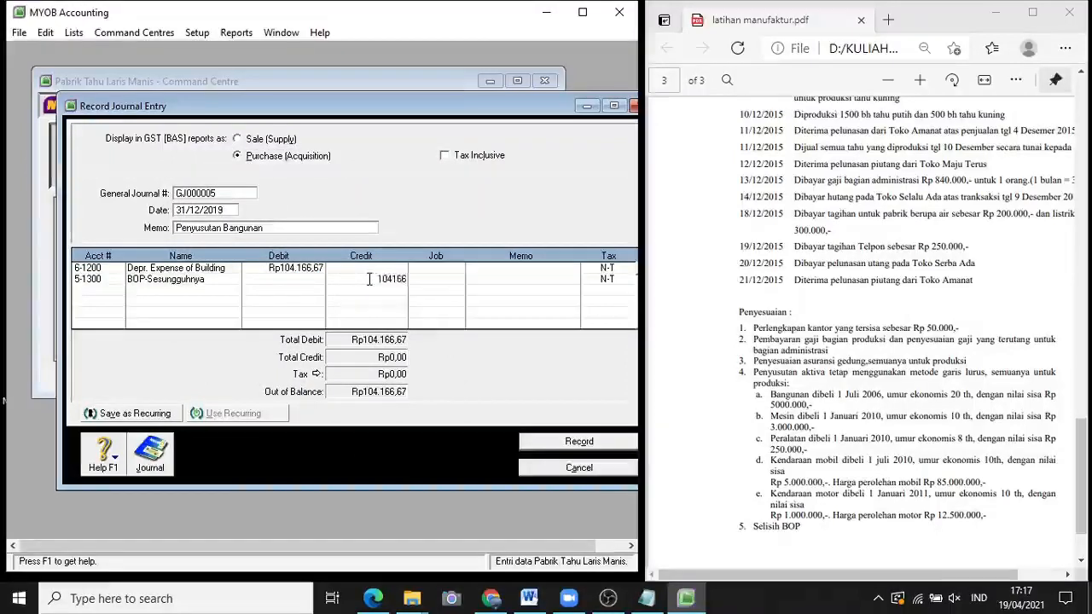
type(",67")
key("Return")
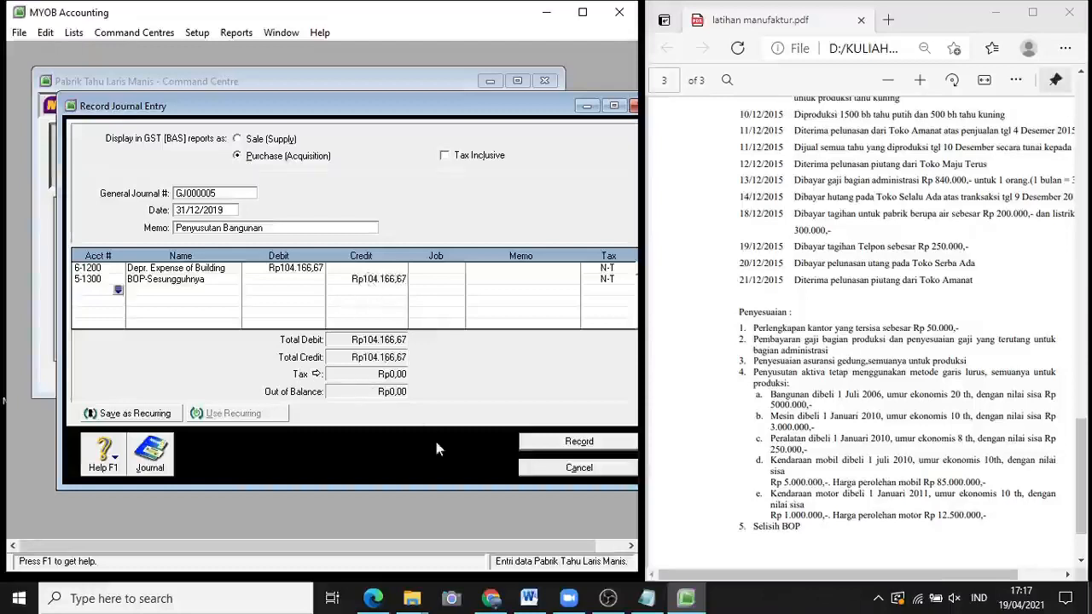
left_click(585, 443)
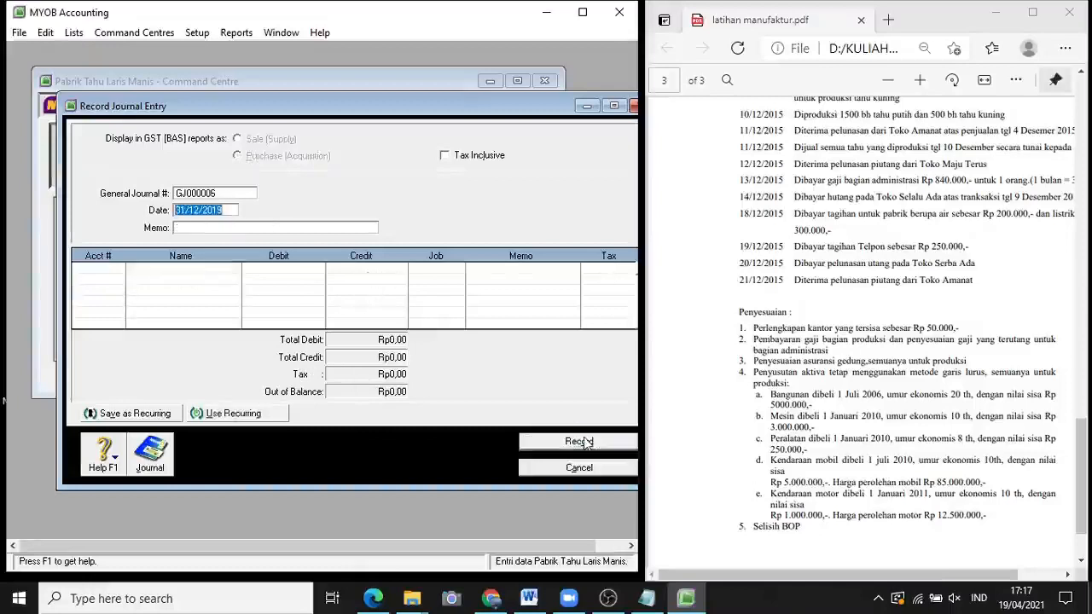
Give the following general journal entry the memo "Penyusutan Mesin"
left_click(262, 225)
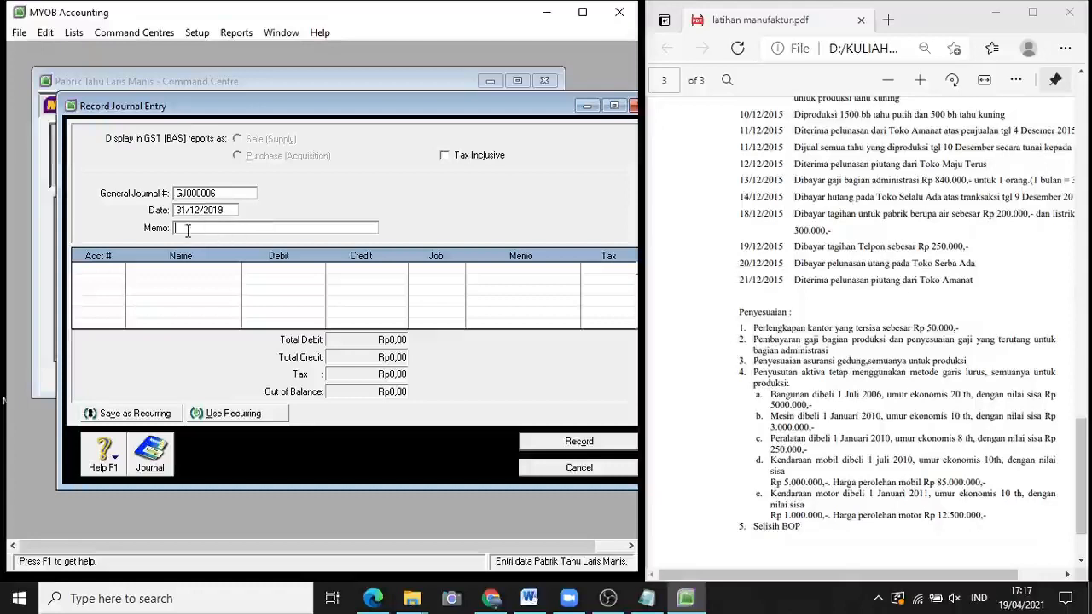
type("Penyusutan MESIN")
key("BackSpace")
key("BackSpace")
key("BackSpace")
key("BackSpace")
key("BackSpace")
type("e")
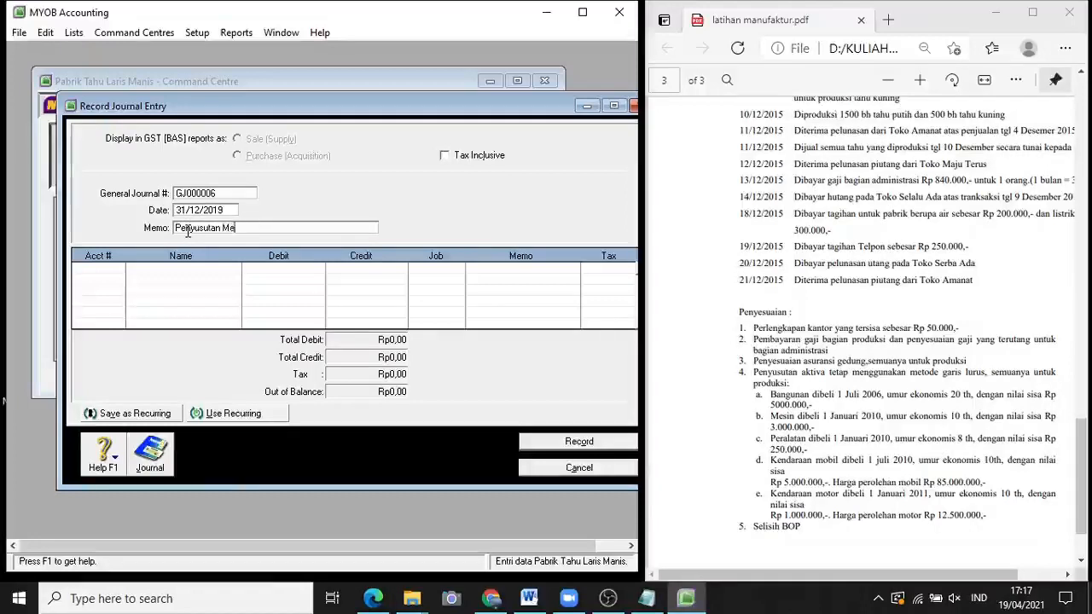
type("sin")
Debit account 6-1300 Depr. Expense of Machine with Rp89.583,33 on the first line of the machine depreciation entry
left_click(120, 269)
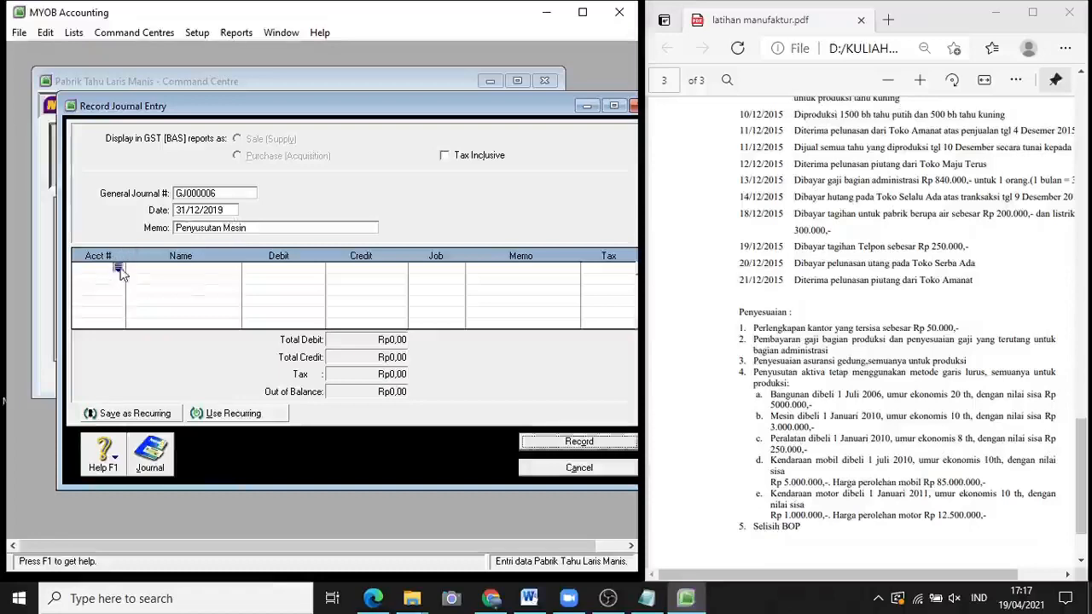
left_click(118, 269)
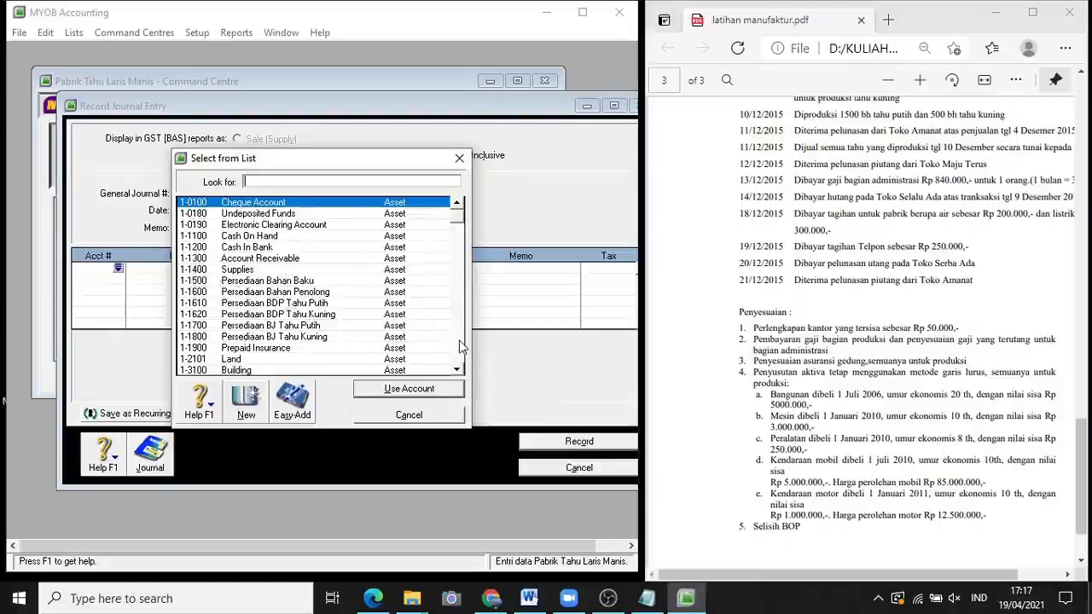
scroll(460, 345, "down", 20)
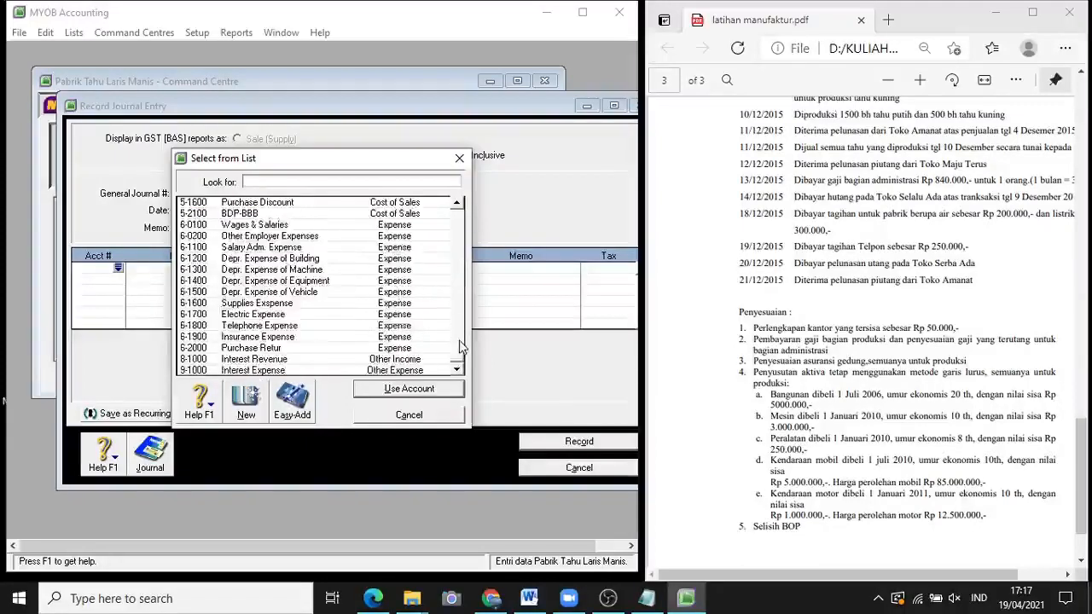
left_click(290, 270)
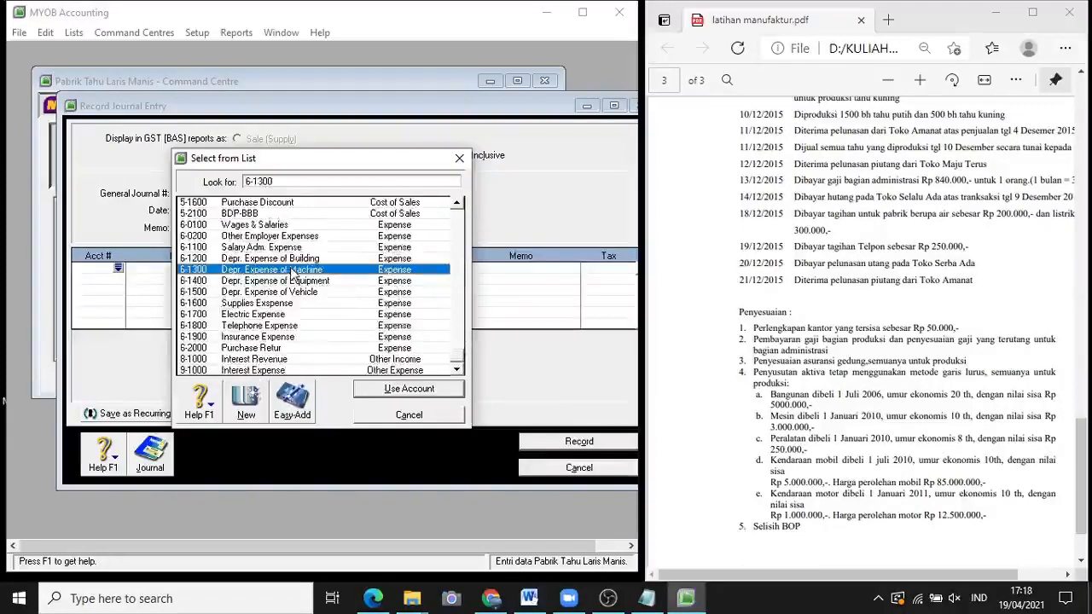
left_click(383, 388)
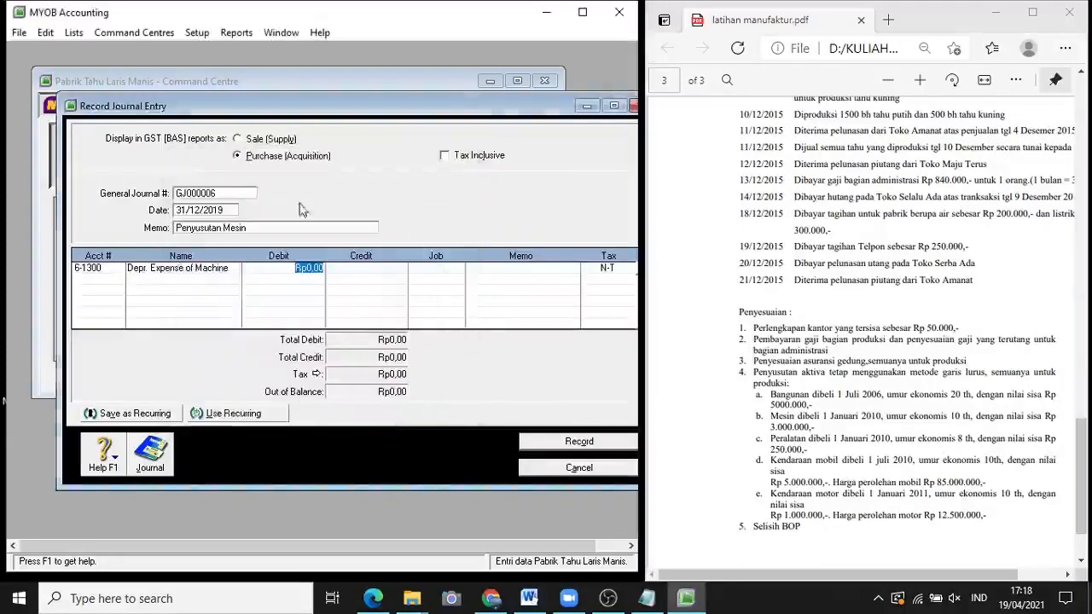
type("85")
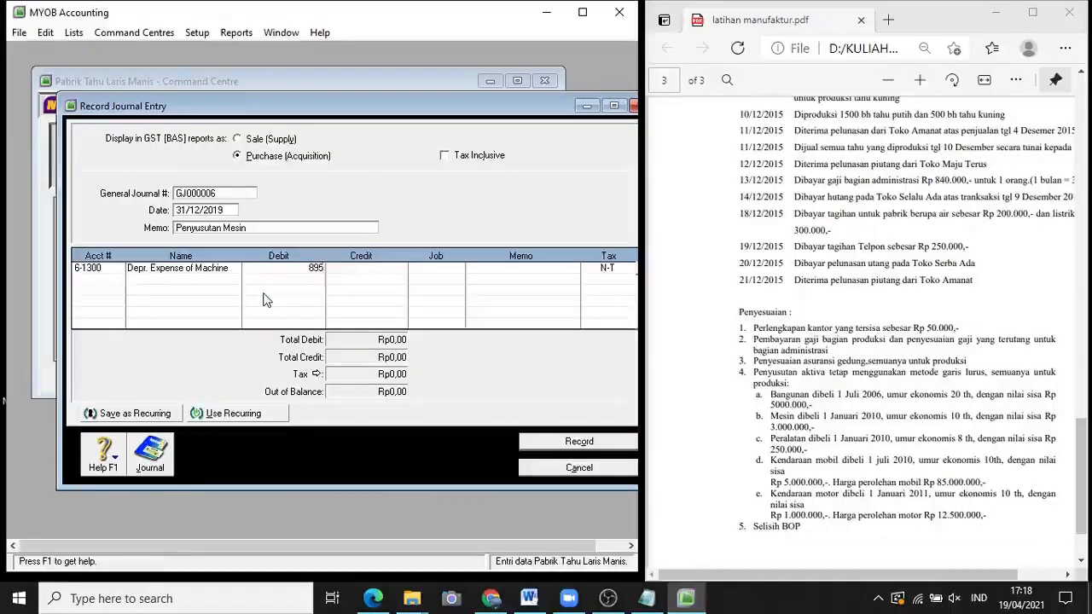
type("583,33")
key("Return")
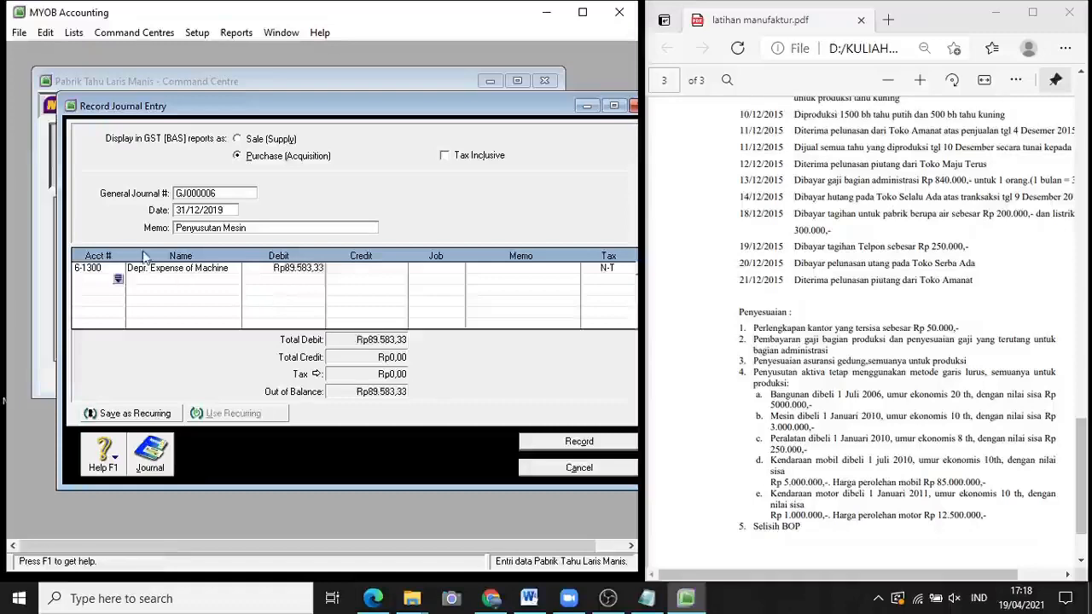
Choose account 5-1300 BOP-Sesungguhnya for the second line of the machine depreciation entry
left_click(118, 281)
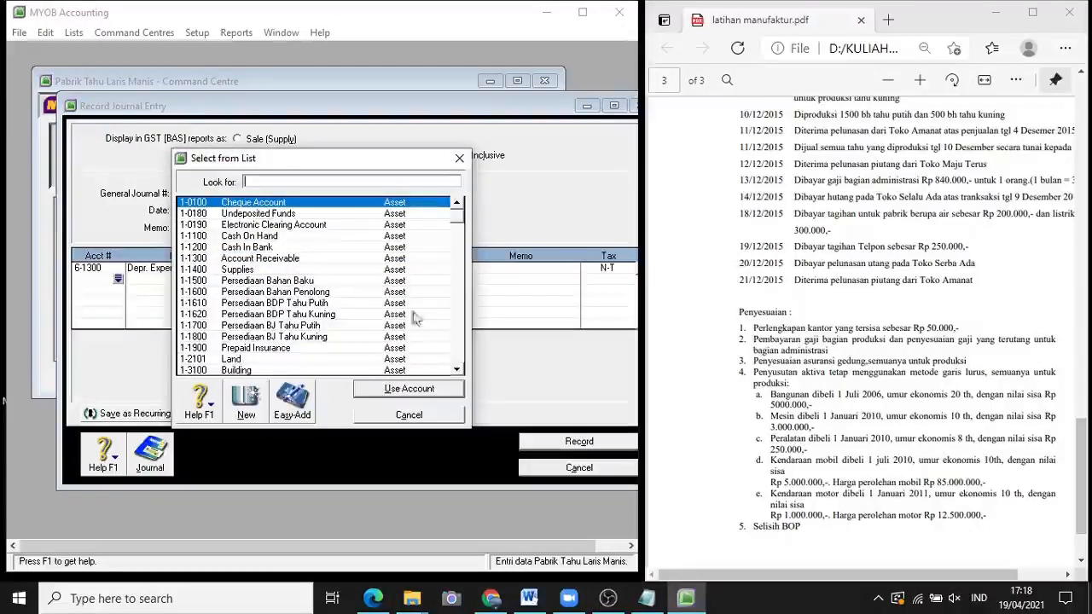
left_click(461, 350)
left_click(462, 350)
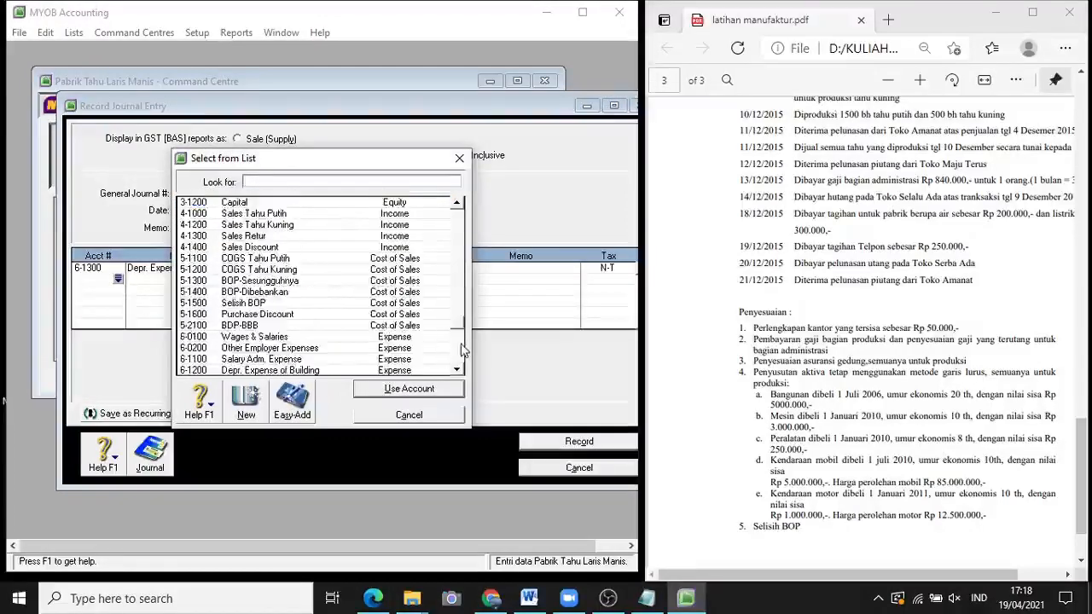
left_click(461, 350)
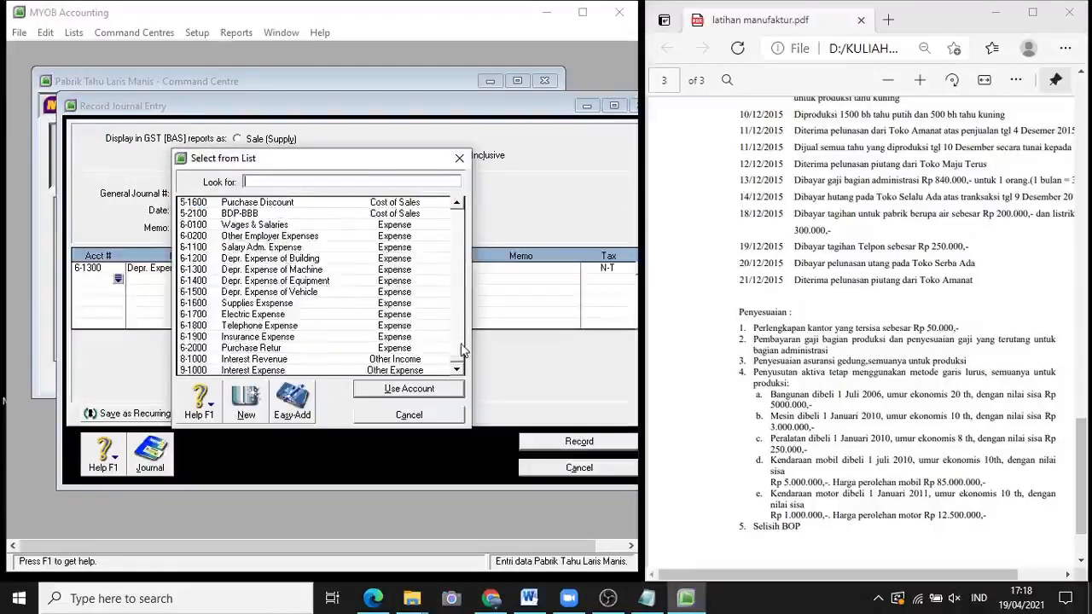
left_click(461, 244)
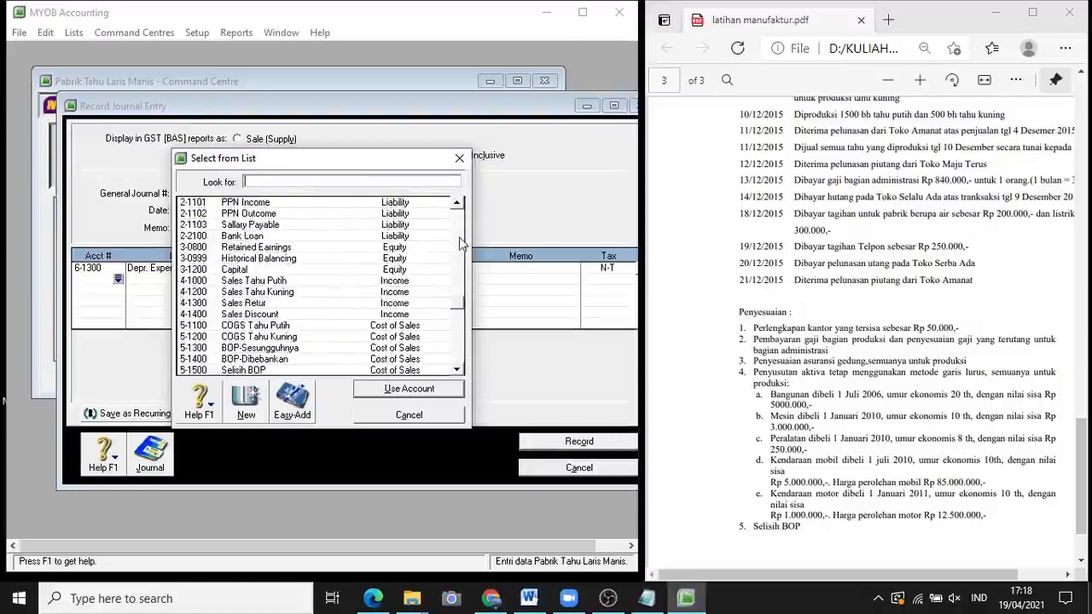
left_click(454, 338)
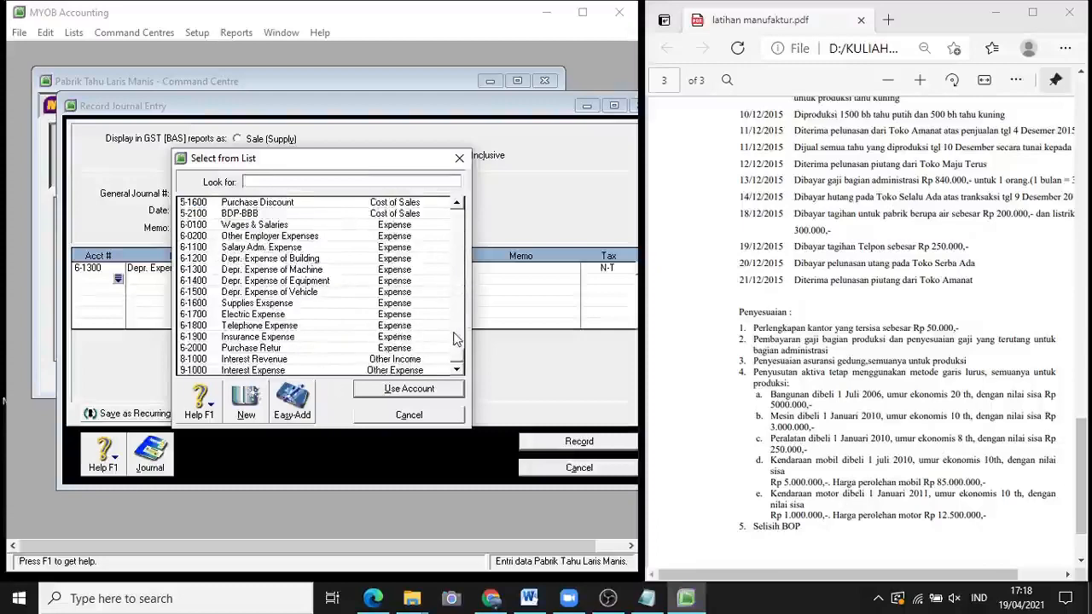
left_click(455, 338)
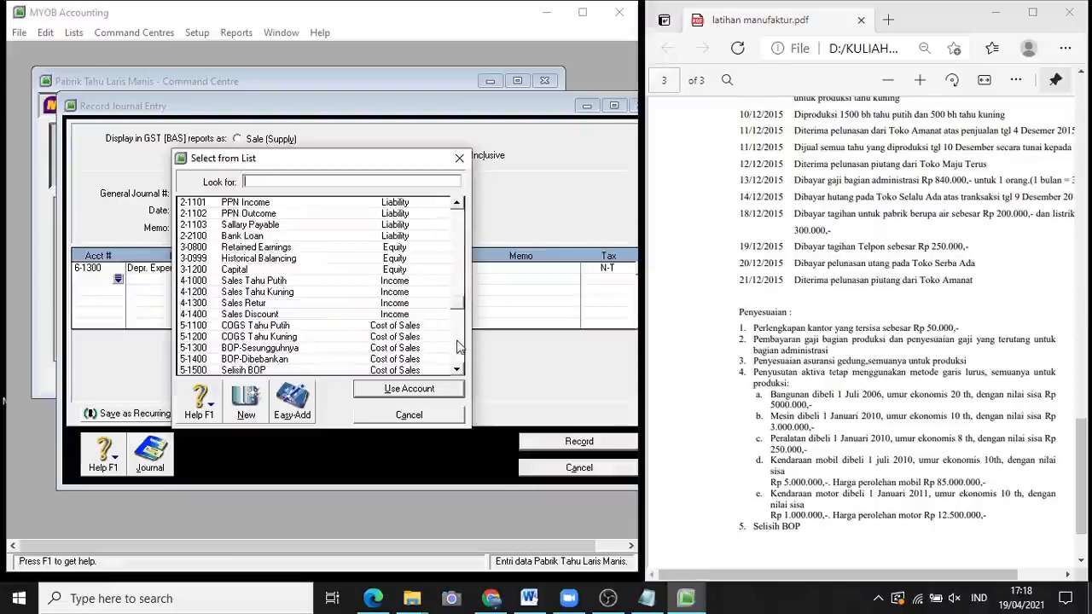
left_click(458, 346)
left_click(459, 346)
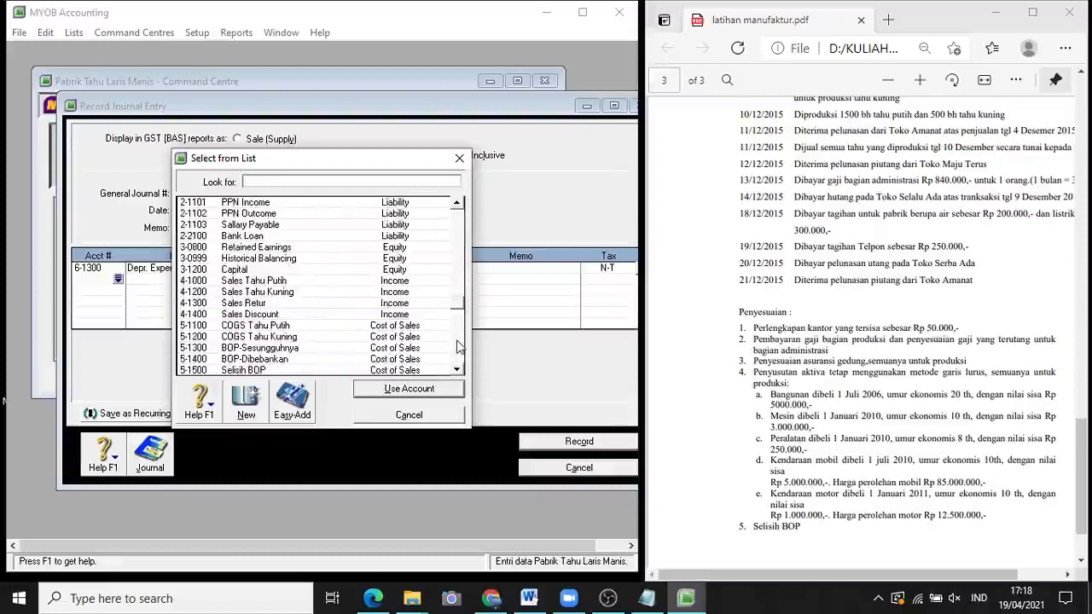
left_click(310, 349)
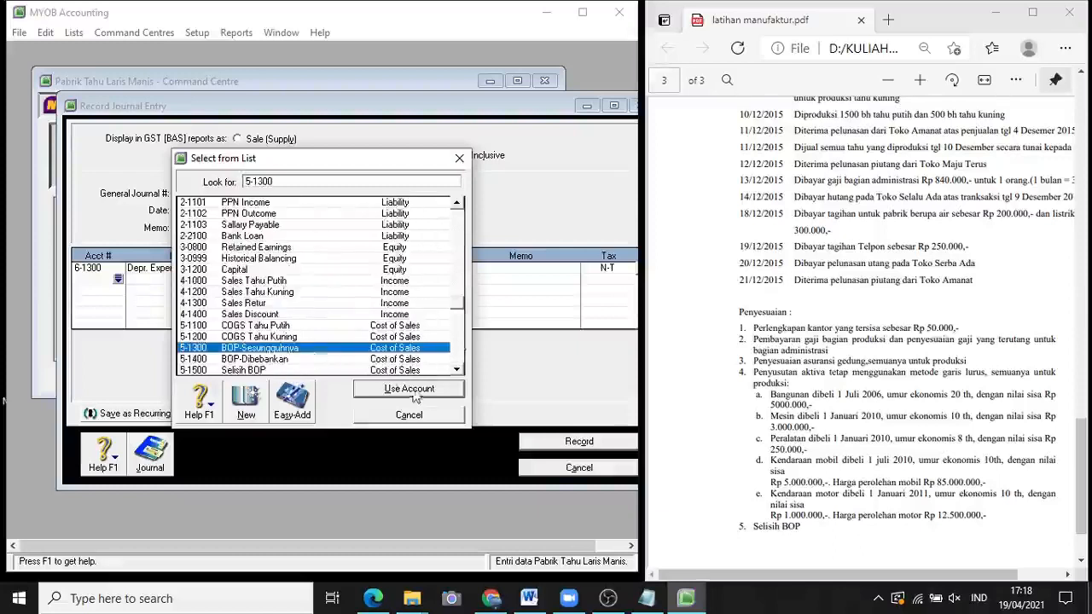
left_click(408, 389)
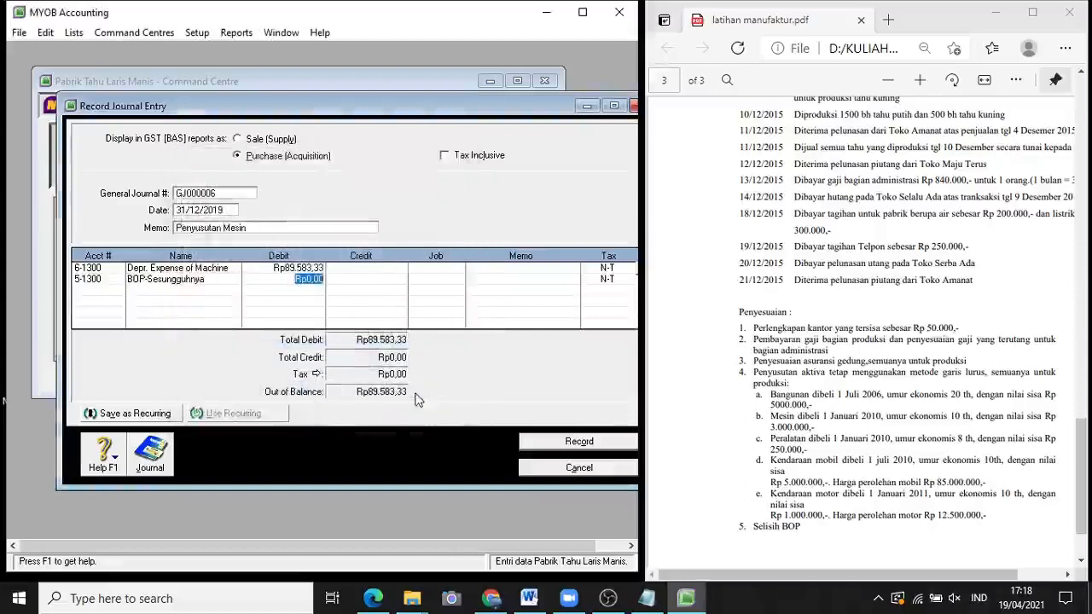
Credit the BOP-Sesungguhnya line with Rp89.583,33 and record the machine depreciation entry
left_click(360, 275)
type("8")
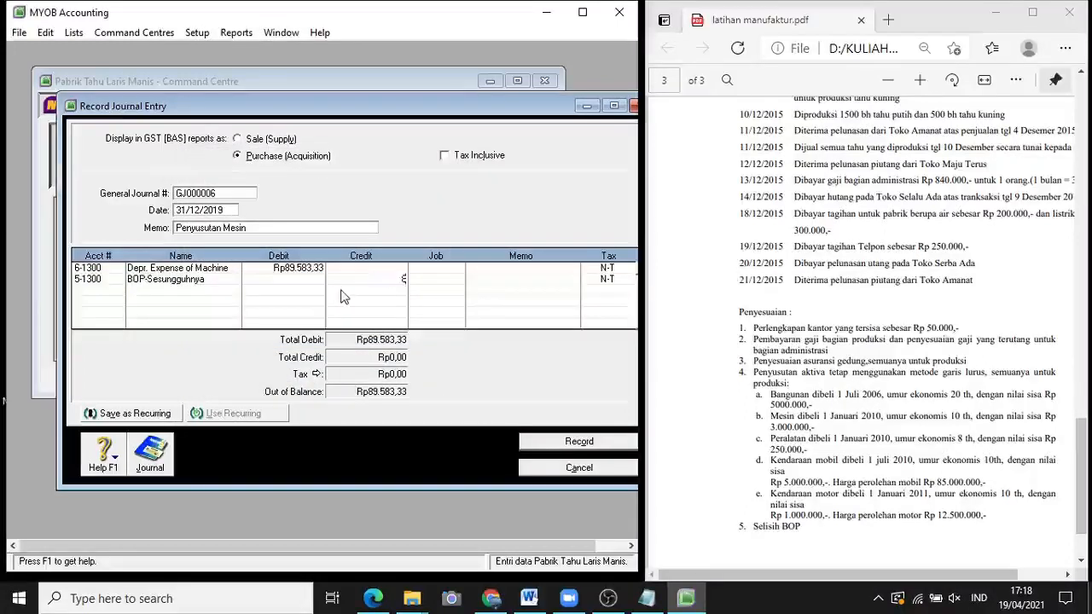
type("9.583,33")
key("Return")
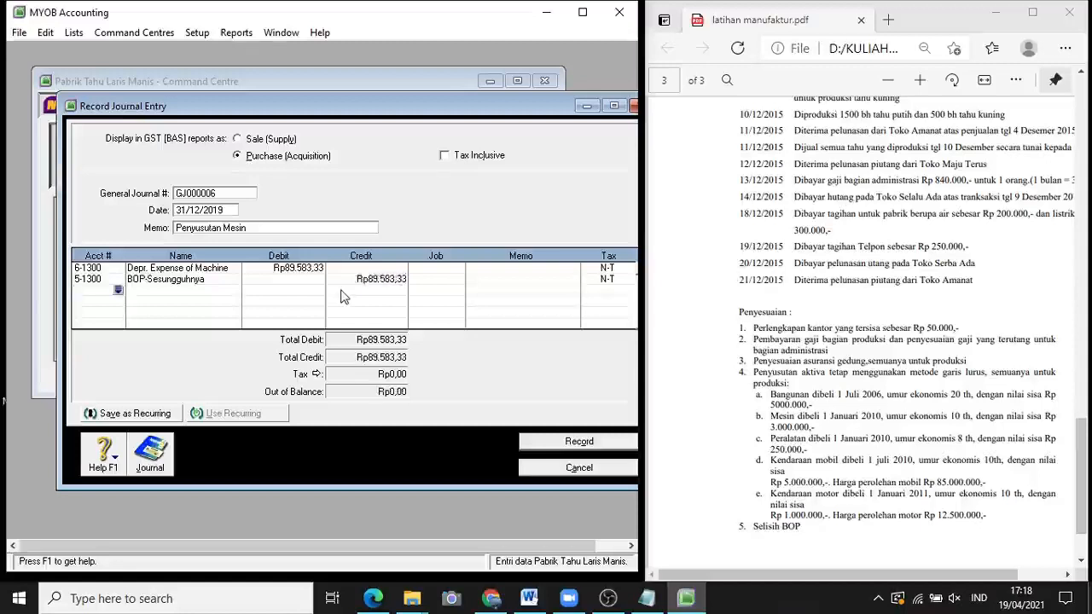
left_click(558, 442)
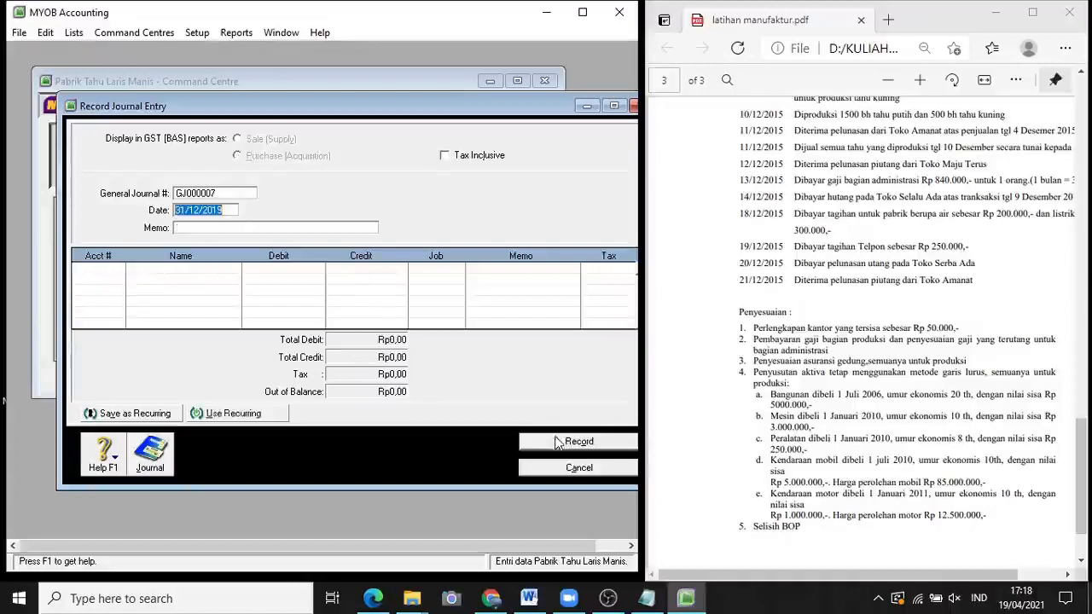
Give the following general journal entry the memo "Penyusutan Peralatan"
left_click(223, 228)
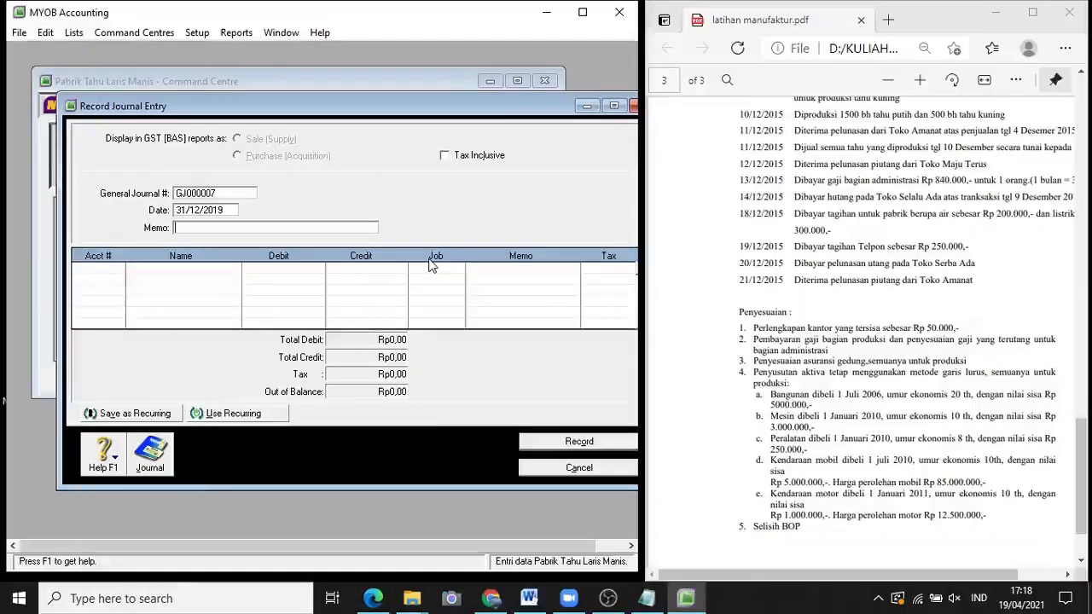
type("Penyusutan Peral")
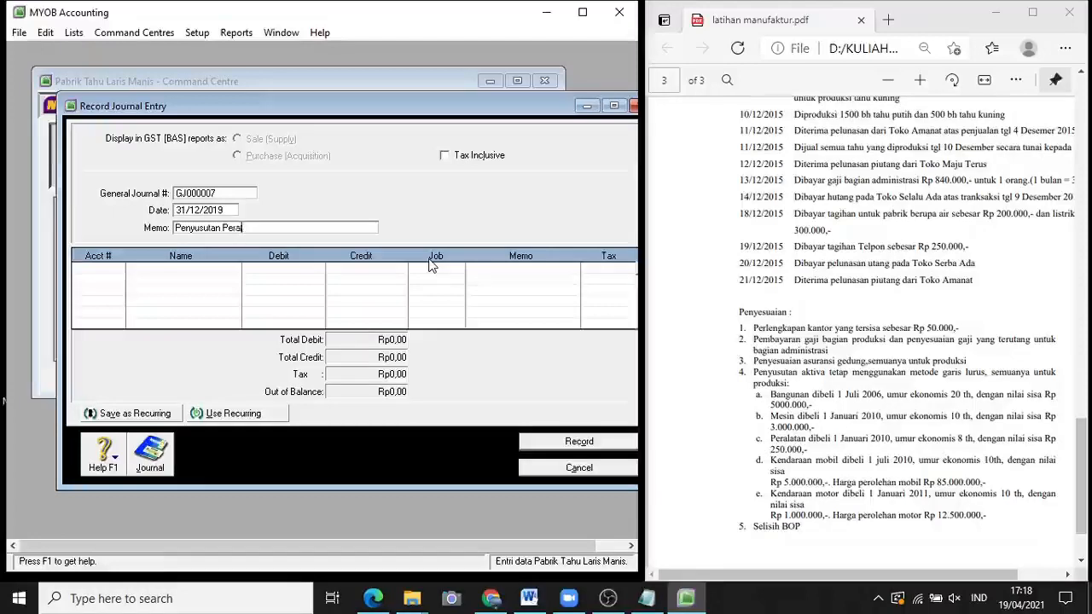
type("atan")
Choose account 6-1400 Depr. Expense of Equipment for the first line of the equipment depreciation entry
left_click(122, 275)
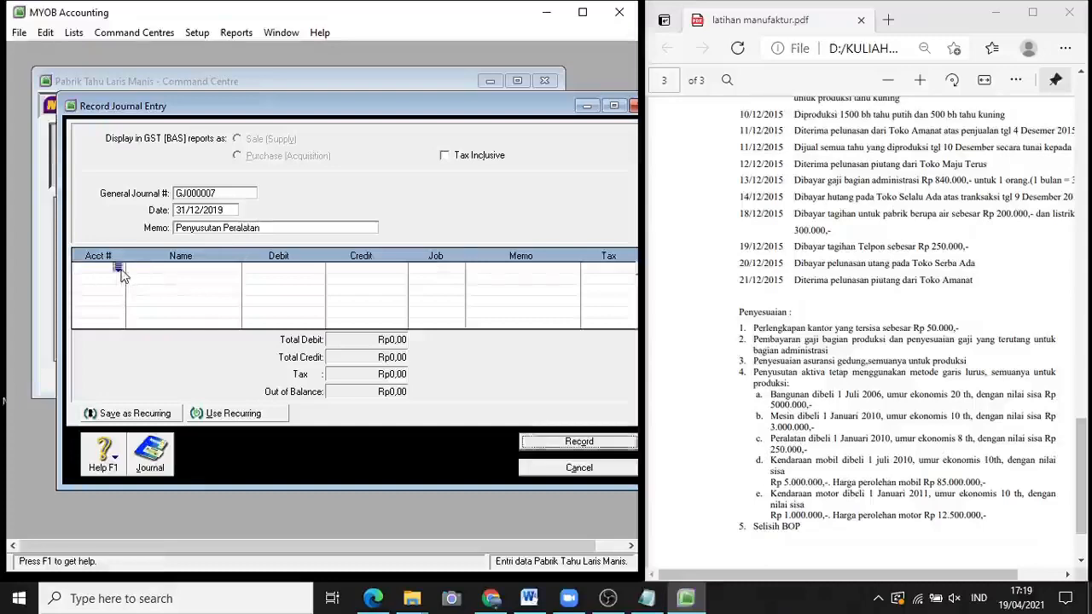
left_click(119, 271)
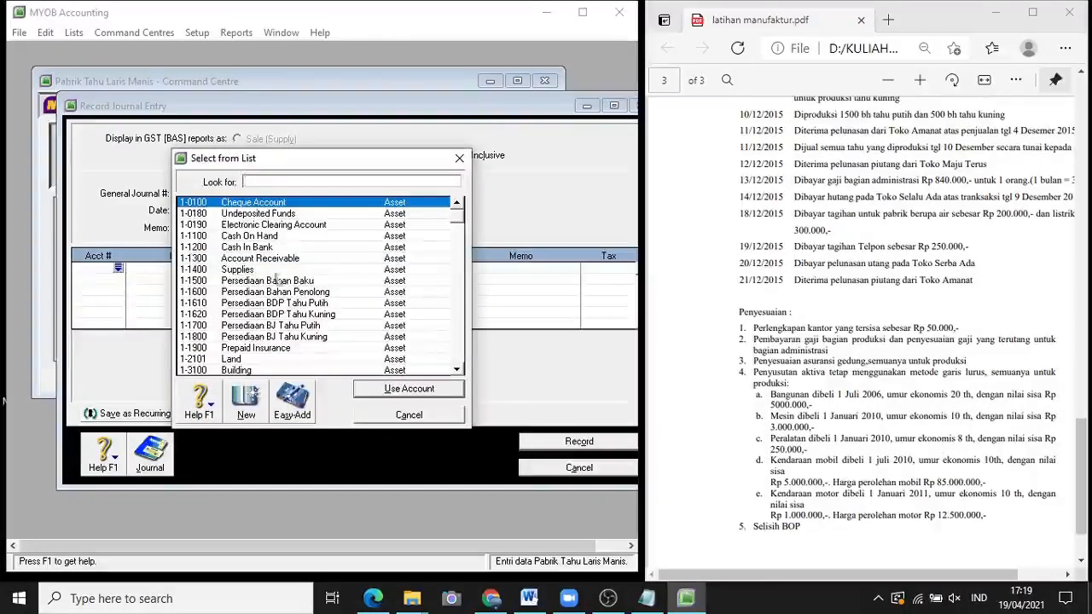
left_click(460, 356)
left_click(460, 357)
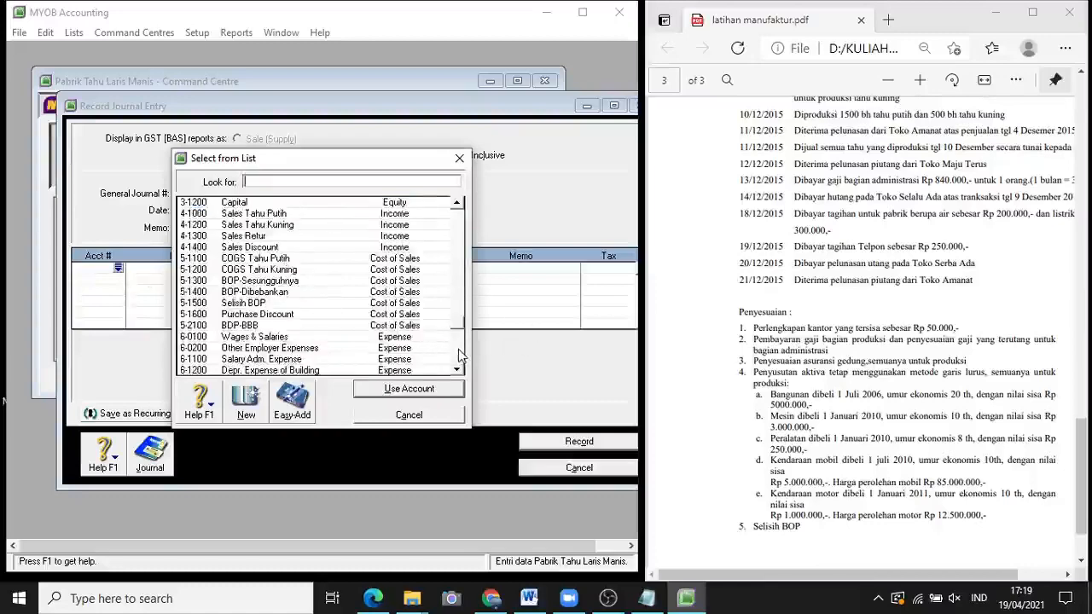
left_click(460, 357)
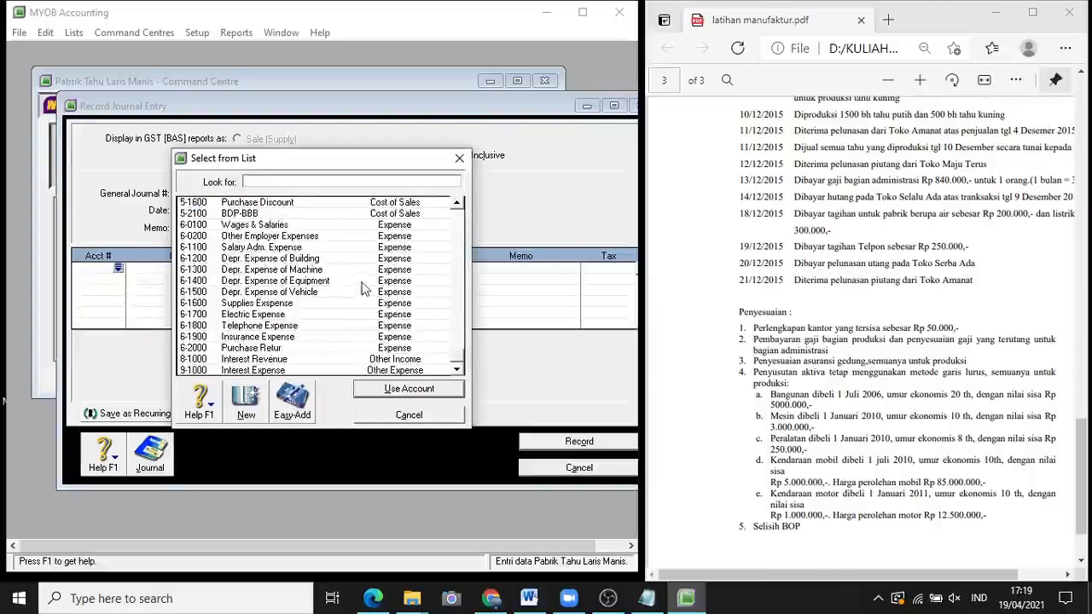
type("6-1400")
left_click(392, 392)
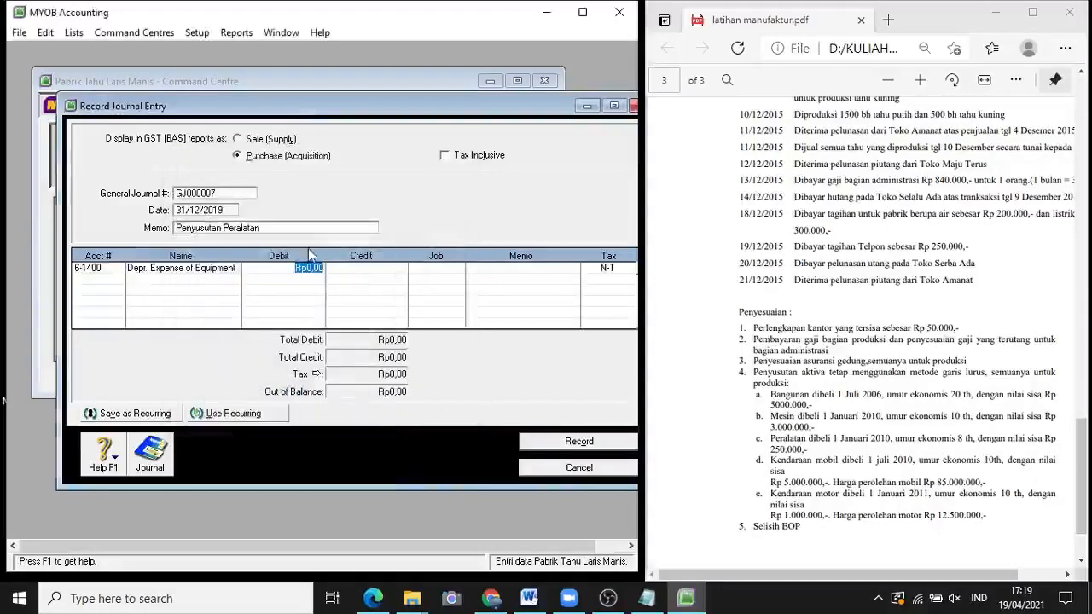
Debit the Depr. Expense of Equipment line with Rp52.796,87
type("5")
type("2.796")
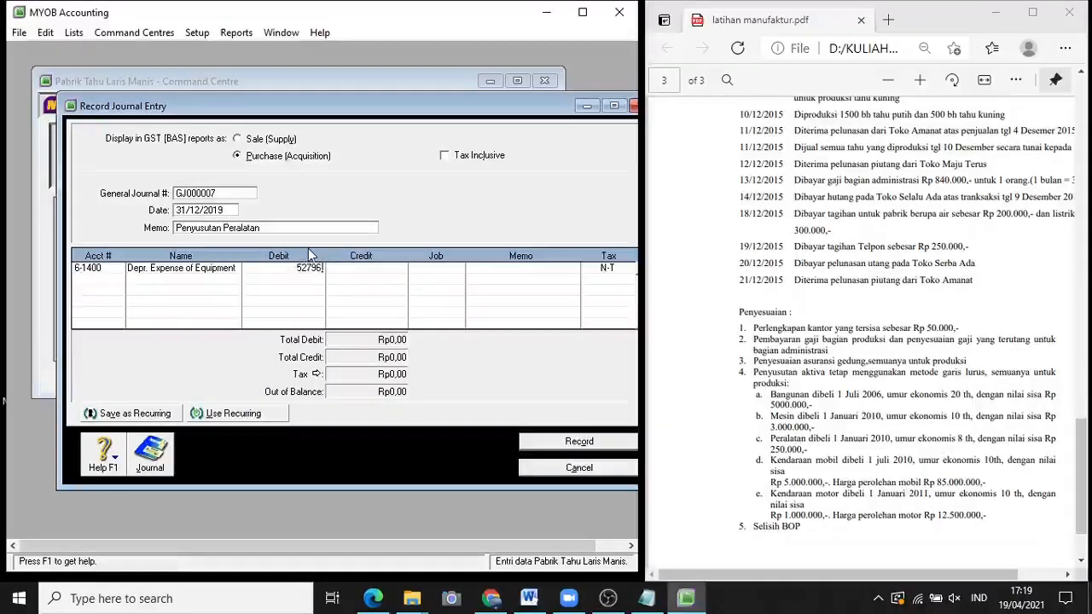
type(",87")
key("Return")
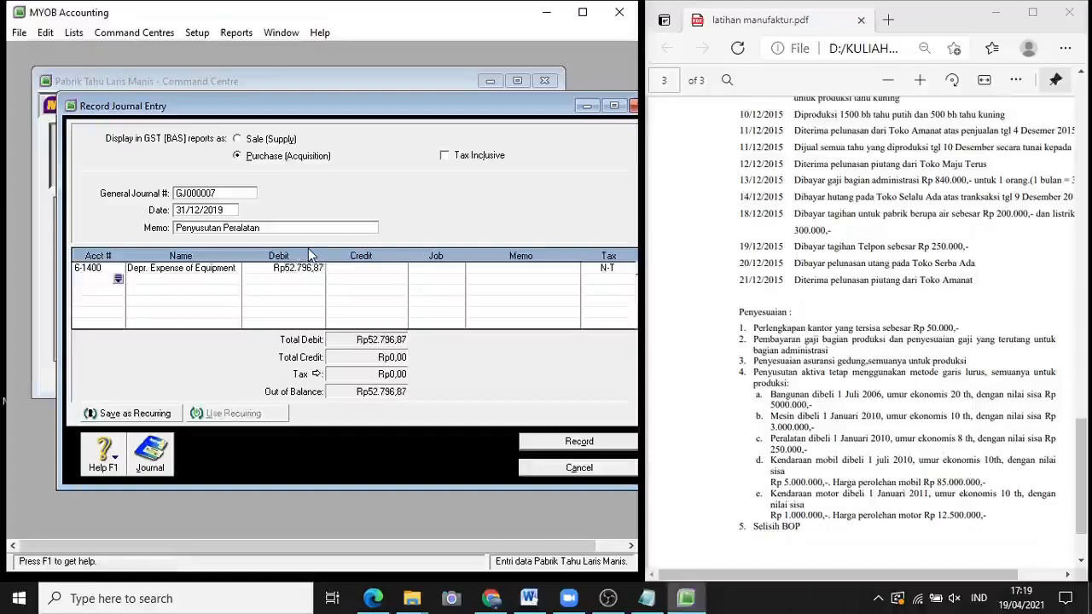
Credit account 1-5101 Acc.Dep Equipment with Rp52.796,87 on the second line and record the equipment depreciation entry
left_click(119, 279)
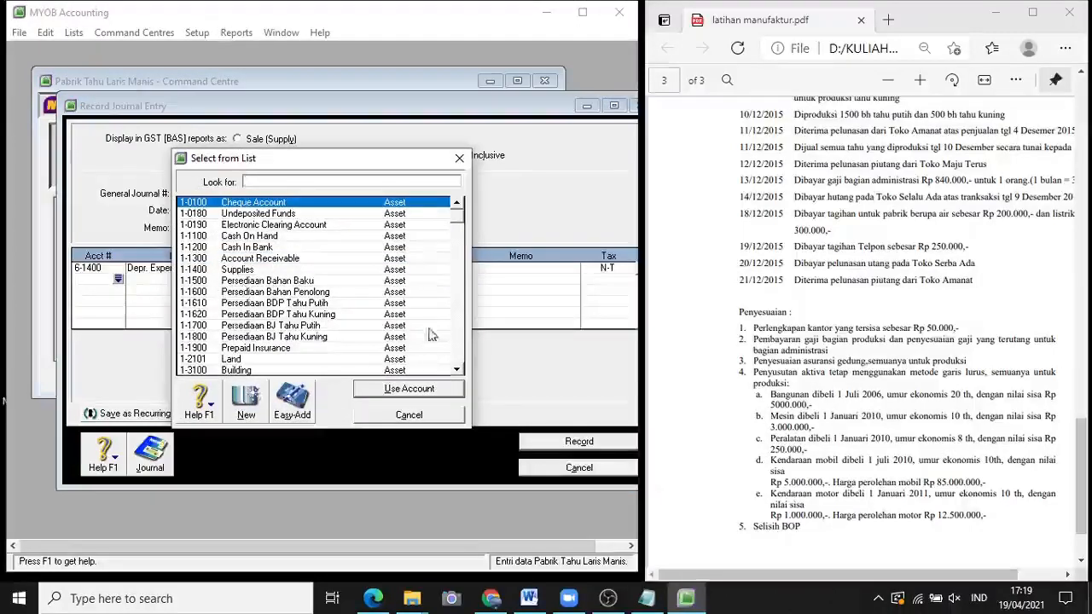
left_click(459, 244)
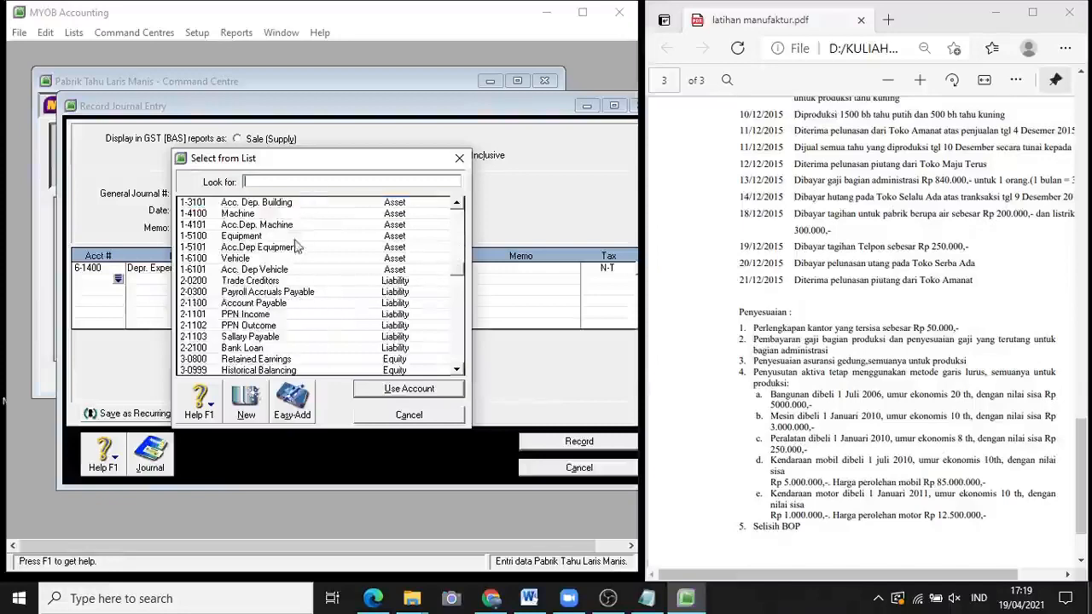
type("1-5101")
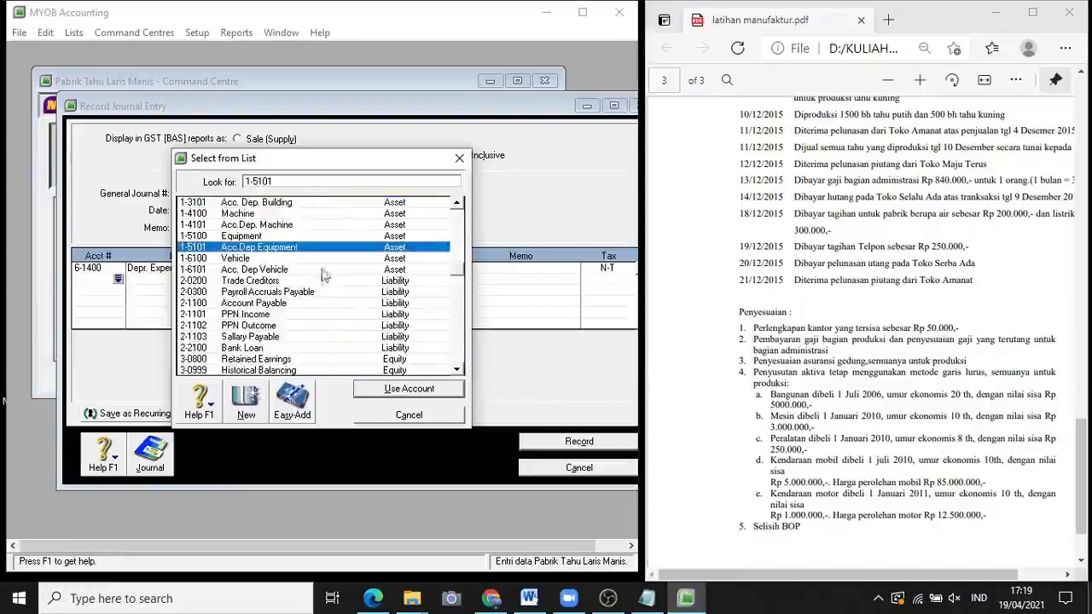
left_click(426, 389)
left_click(375, 284)
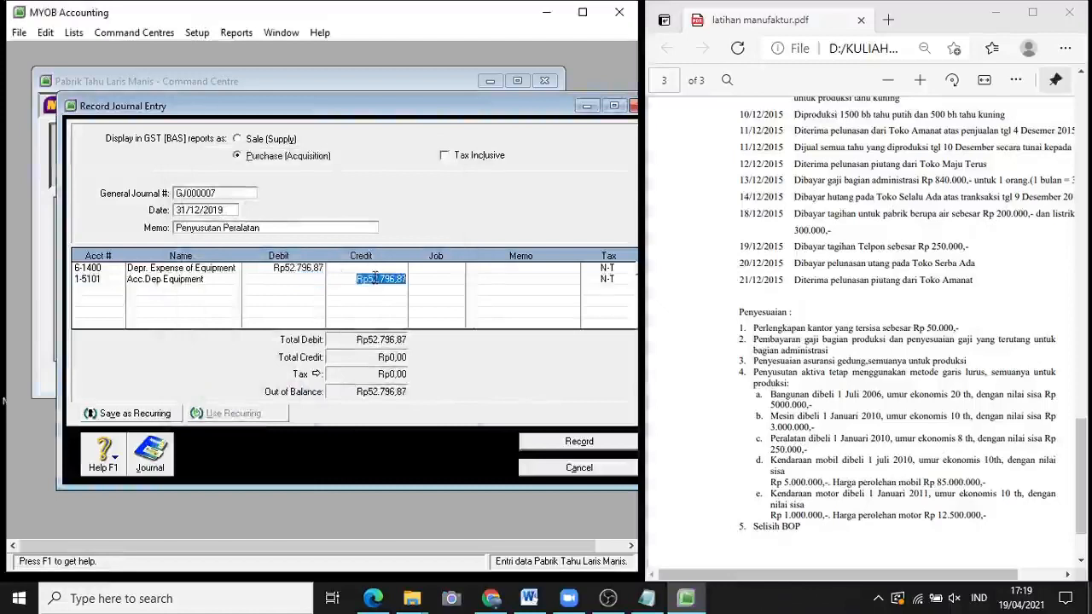
left_click(561, 450)
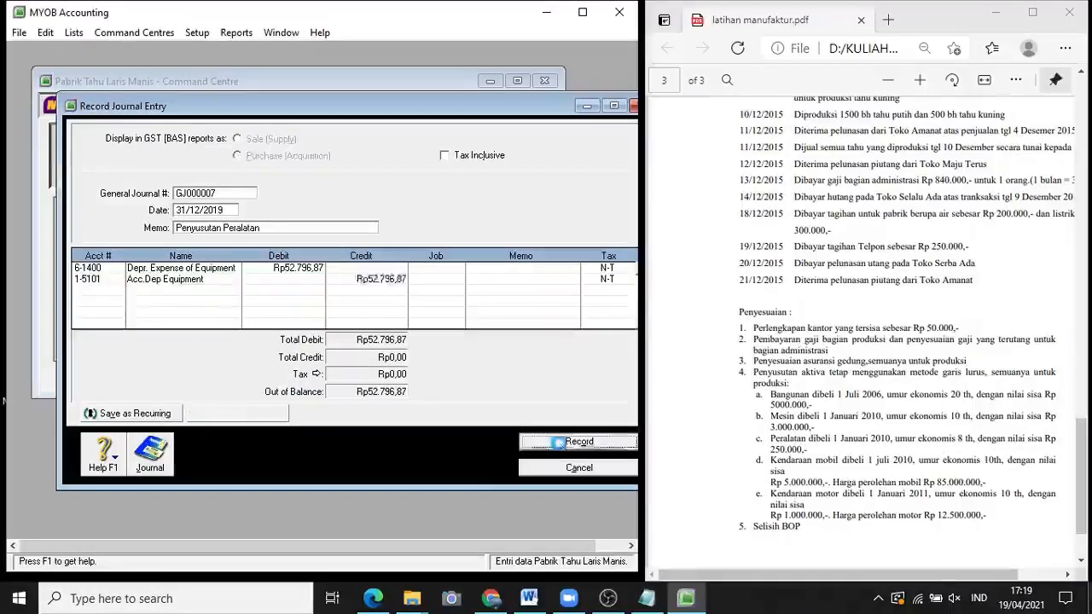
Give the new general journal entry the memo "Penyusutan Kendaraan Motor dan Mobil"
left_click(235, 228)
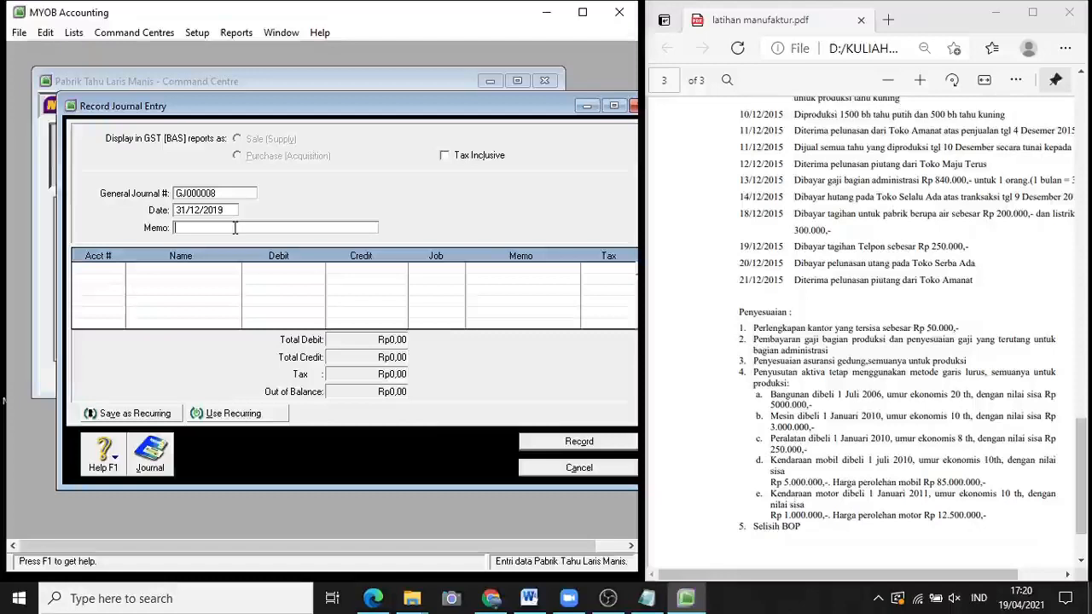
type("Penyusutan Kendaraa")
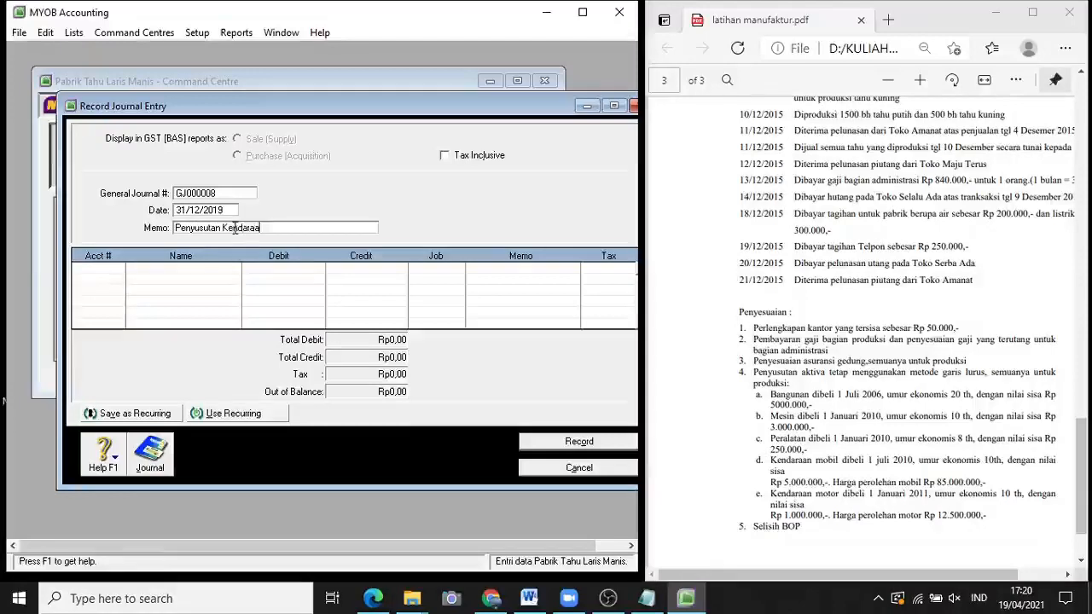
type("n Motor dan Mobi")
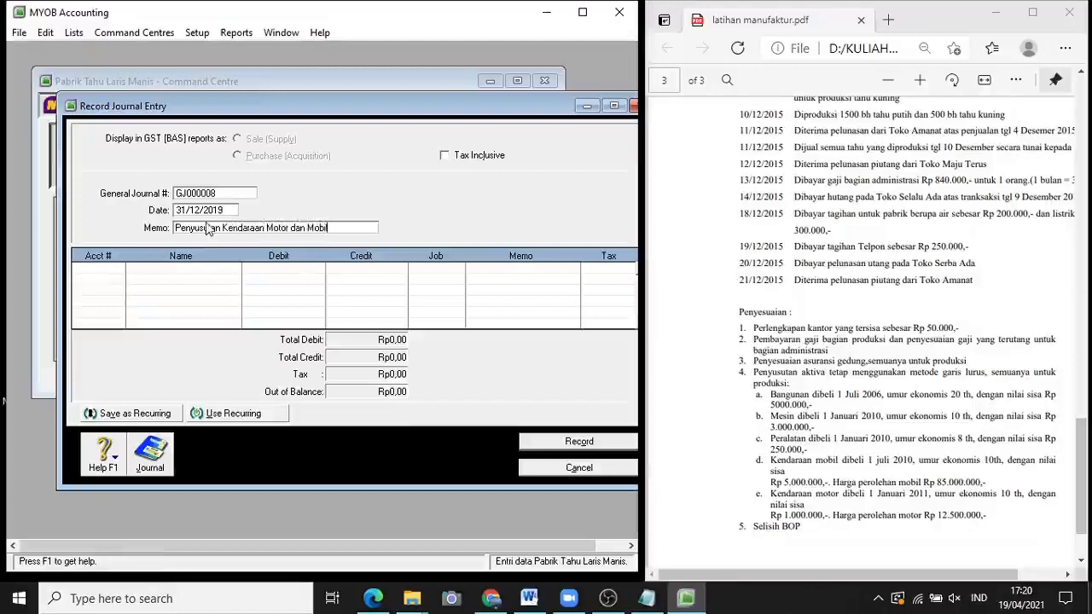
key("Tab")
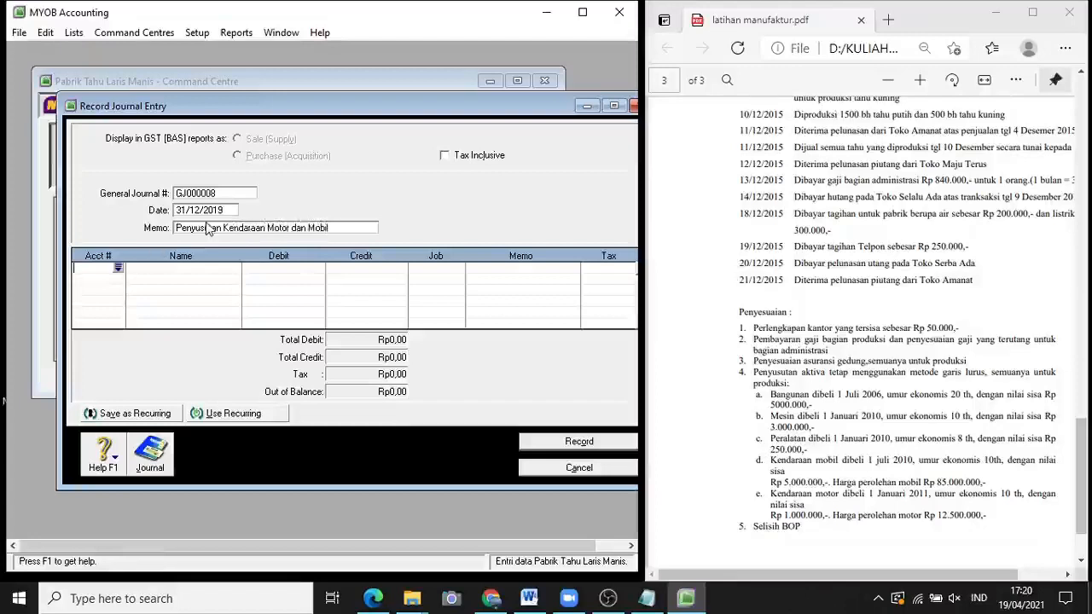
Debit account 6-1500 Depr. Expense of Vehicle with Rp666.666,67 on the first line of the vehicle depreciation entry
left_click(118, 268)
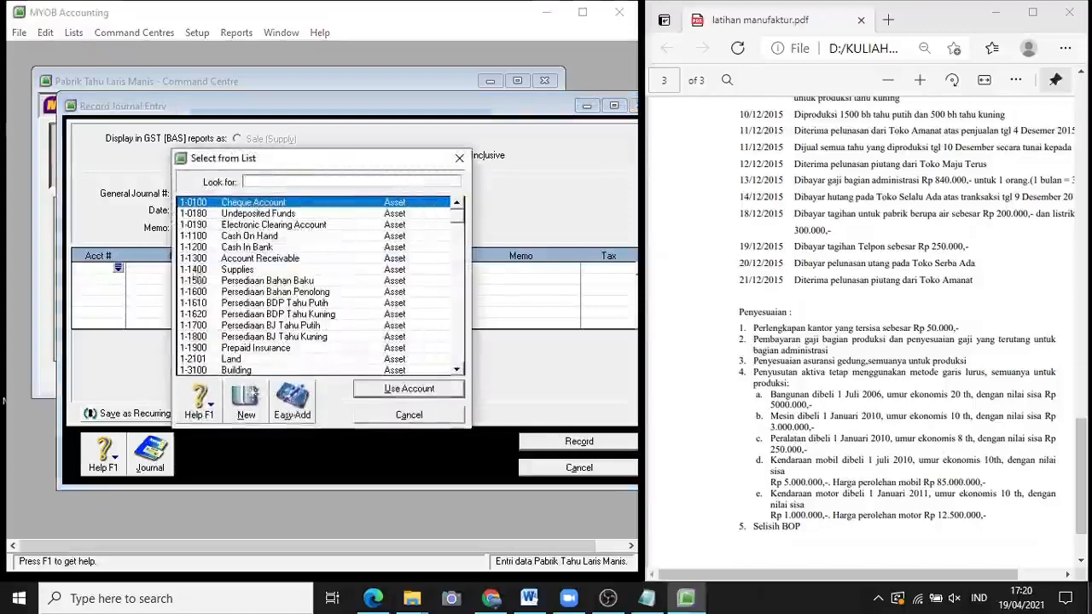
left_click(457, 304)
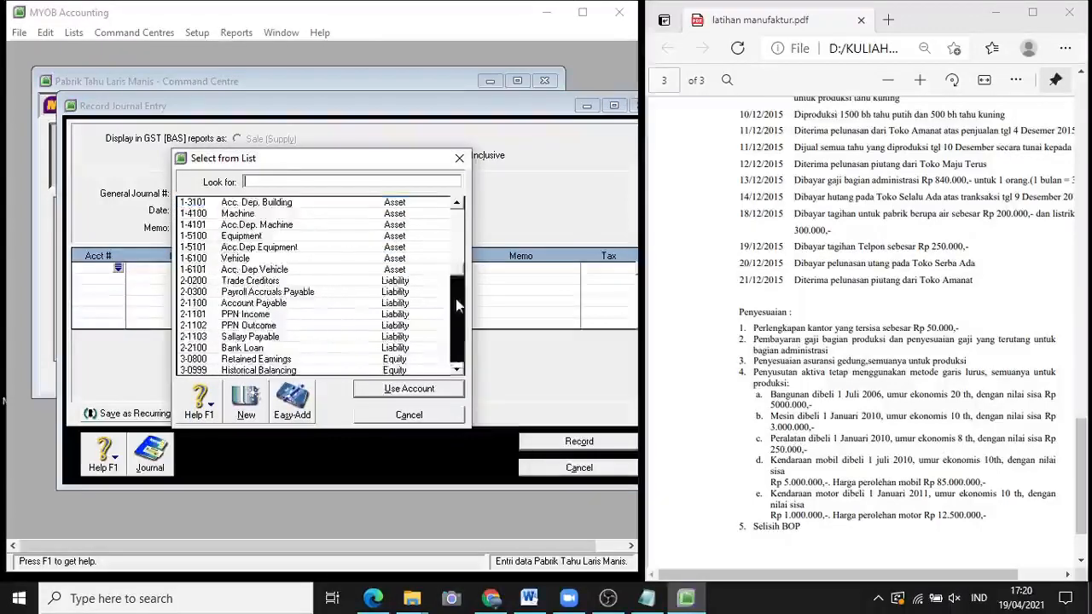
left_click(459, 350)
left_click(353, 295)
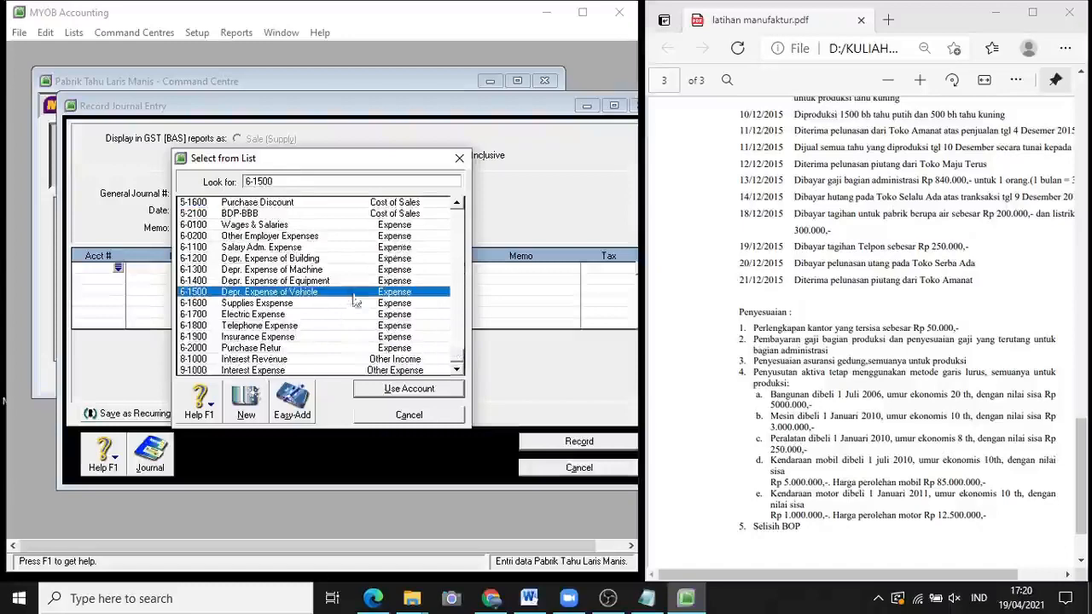
left_click(409, 388)
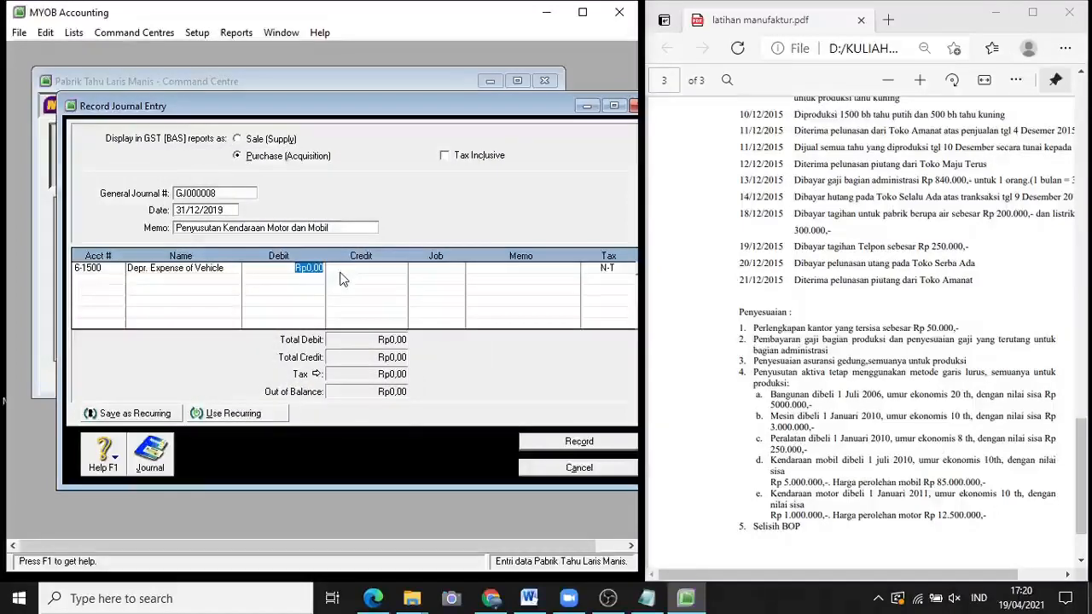
type("8")
type("66666")
type(",67")
key("Tab")
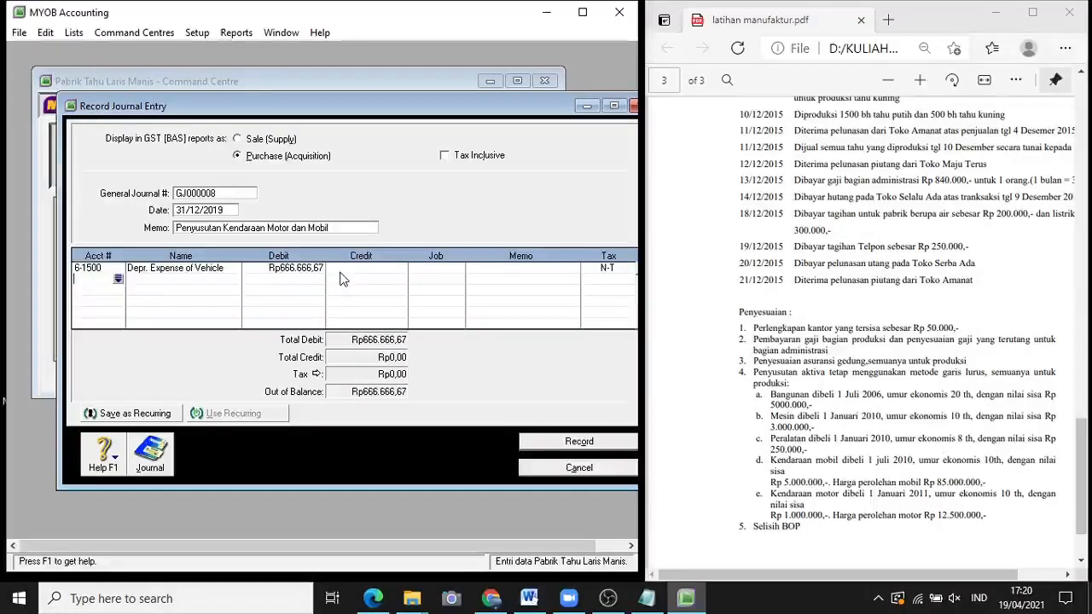
Credit account 1-6101 Acc. Dep Vehicle with Rp666.666,67 on the second line of the vehicle depreciation entry
left_click(119, 279)
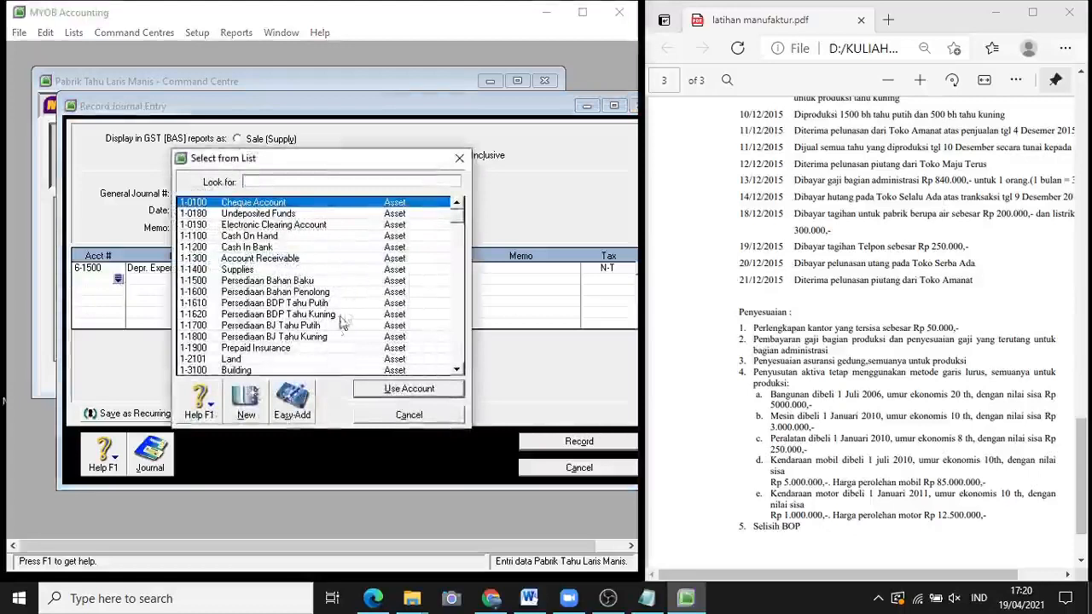
left_click(458, 320)
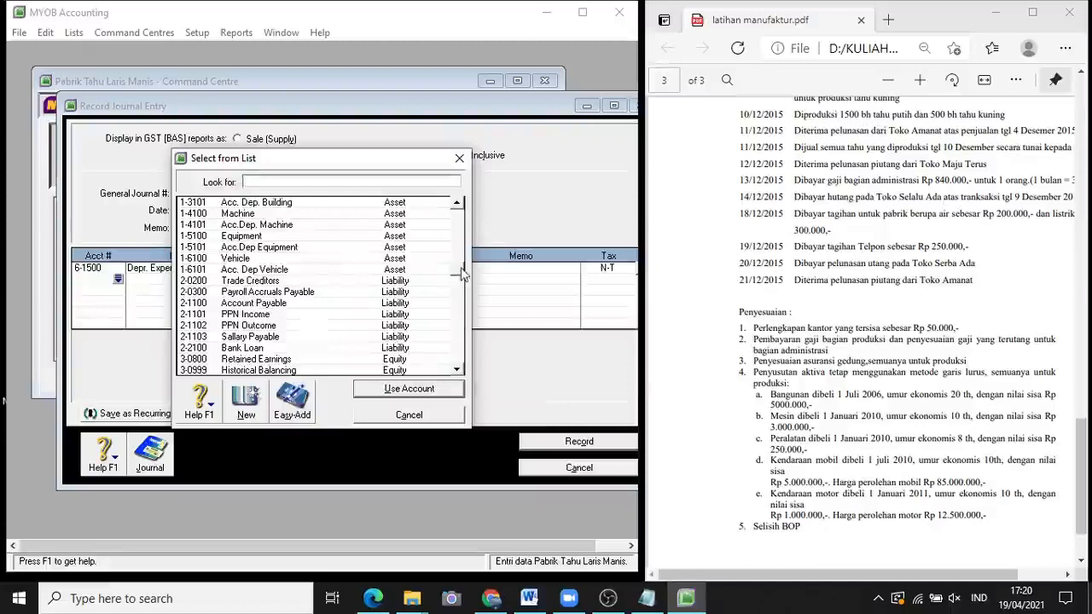
left_click(277, 272)
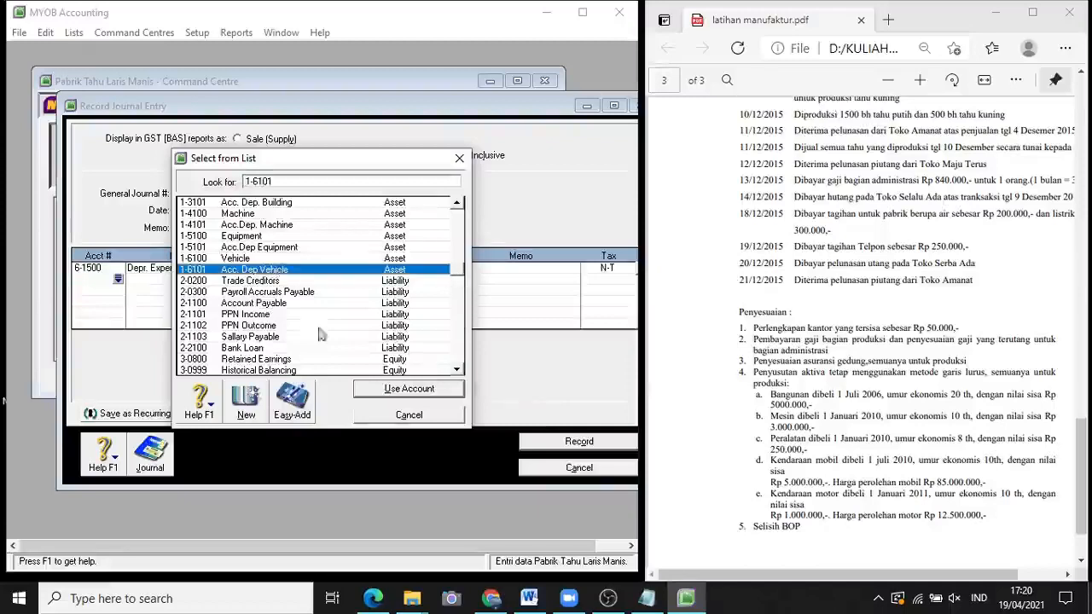
left_click(408, 391)
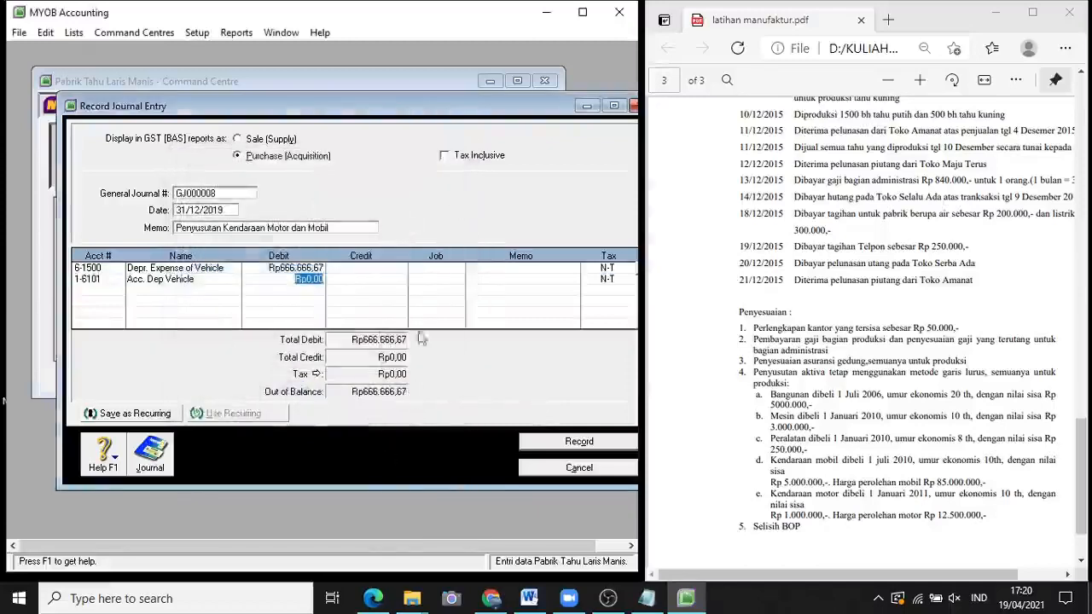
left_click(375, 278)
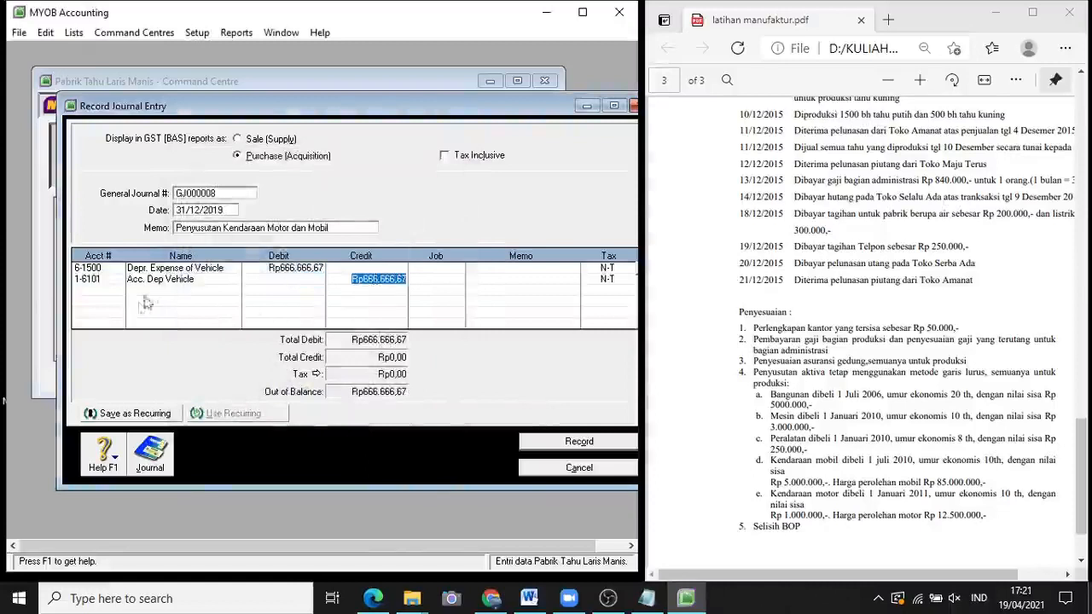
Choose account 6-1500 Depr. Expense of Vehicle again for the third line of the vehicle depreciation entry
left_click(96, 288)
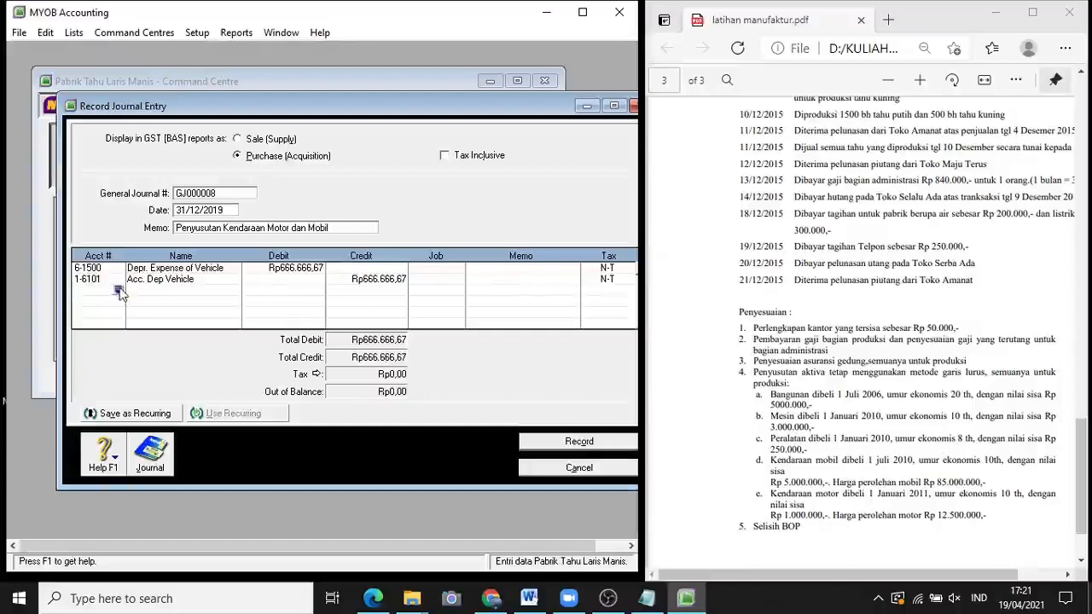
left_click(120, 291)
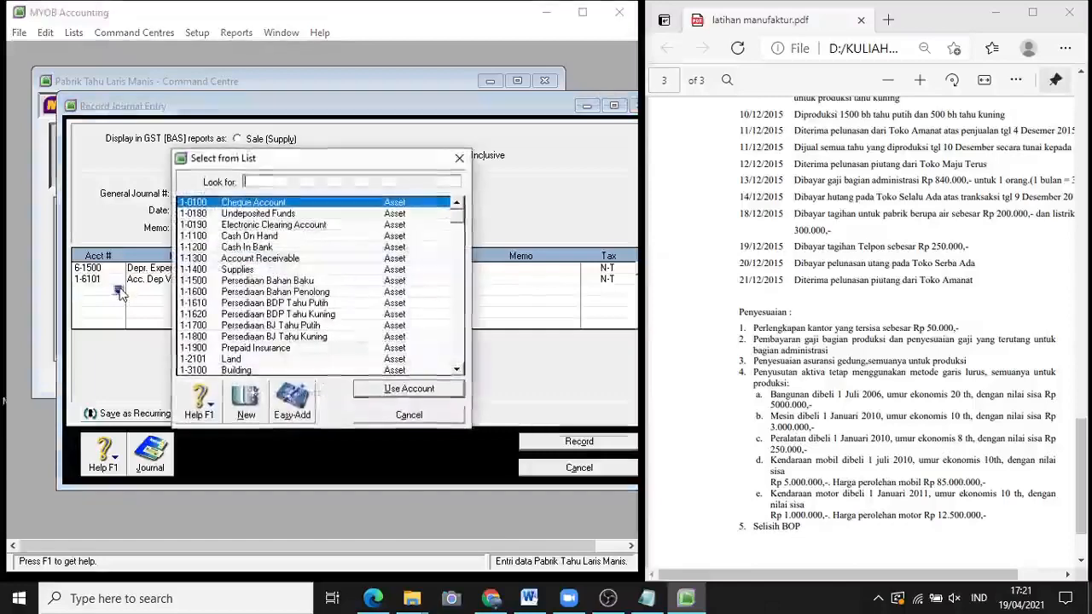
left_click(456, 338)
left_click(455, 337)
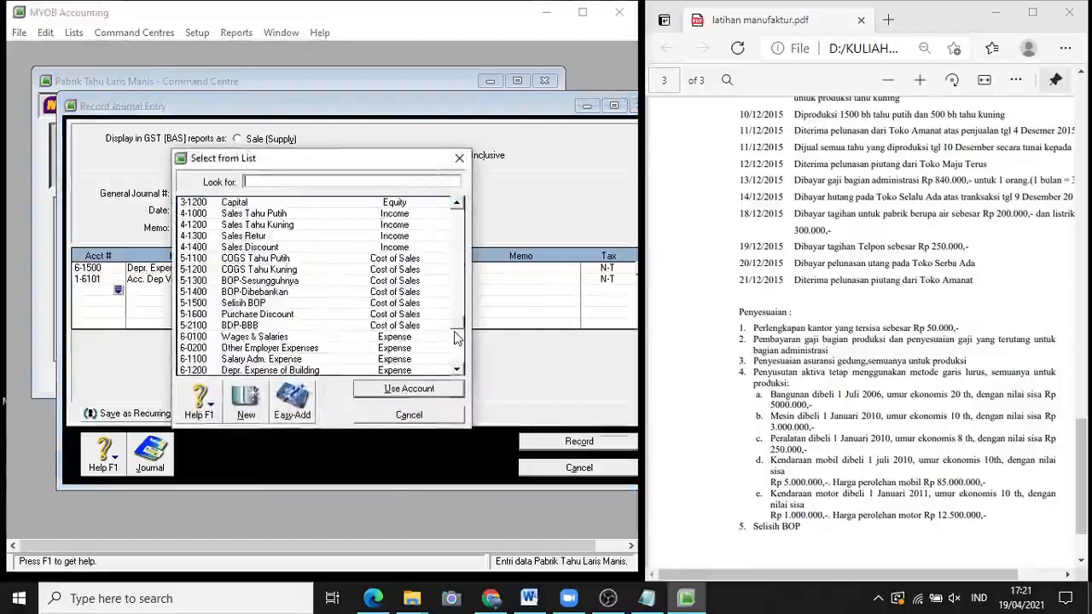
left_click(458, 354)
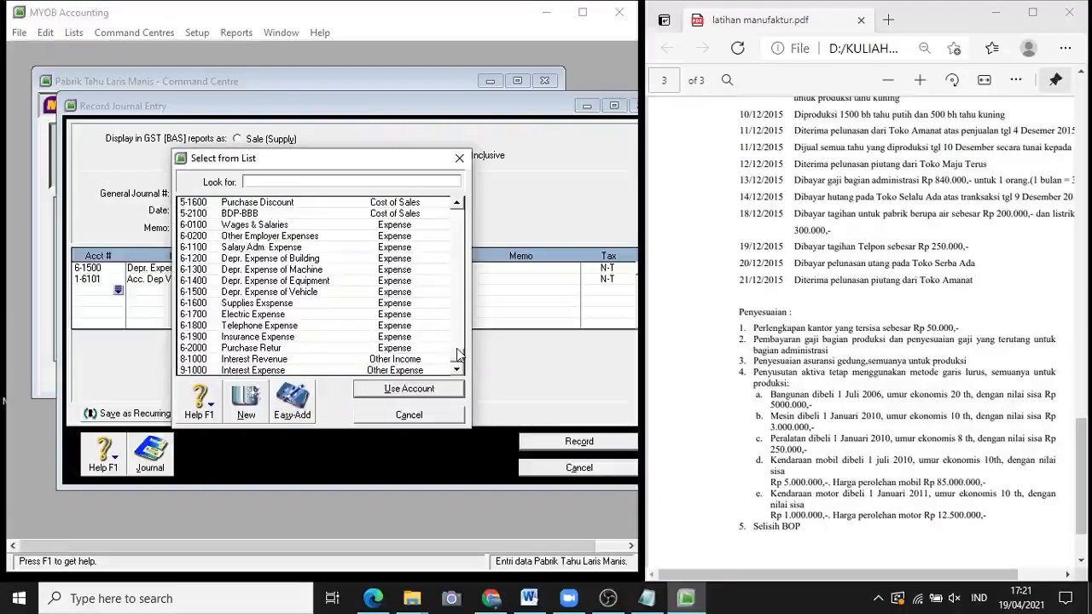
left_click(306, 292)
left_click(418, 389)
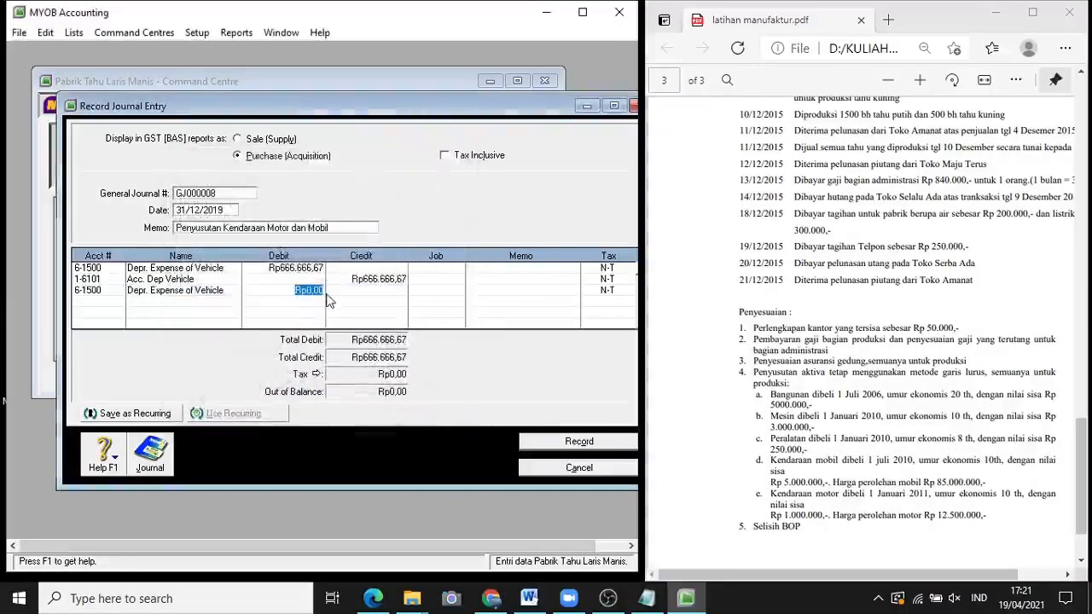
Debit the third line, the second Depr. Expense of Vehicle line, with Rp95.833,33
type("55")
type("833")
type("3")
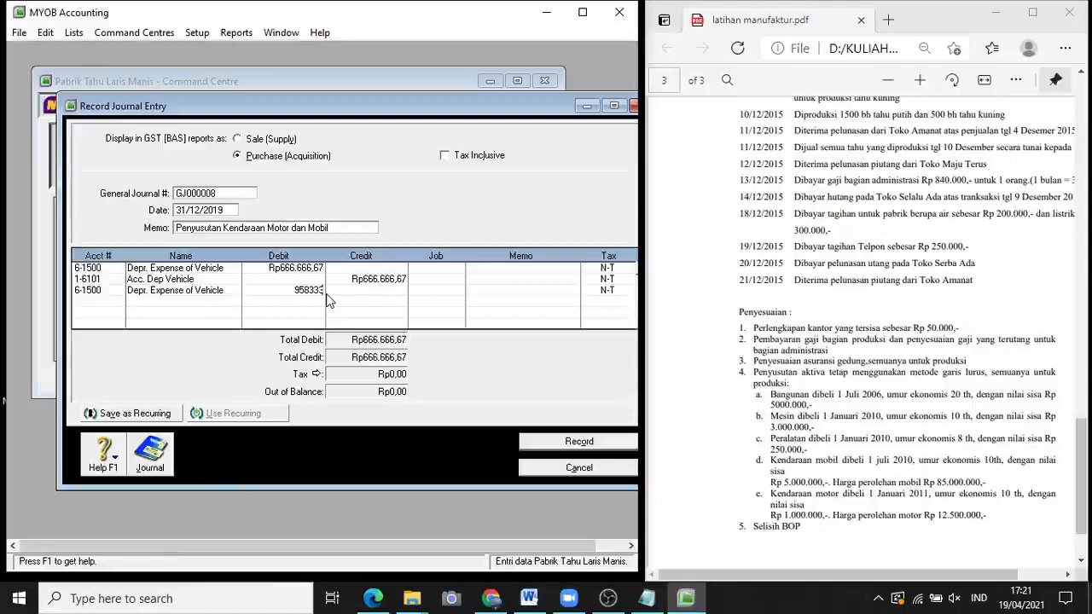
key("BackSpace")
type(",33")
key("Tab")
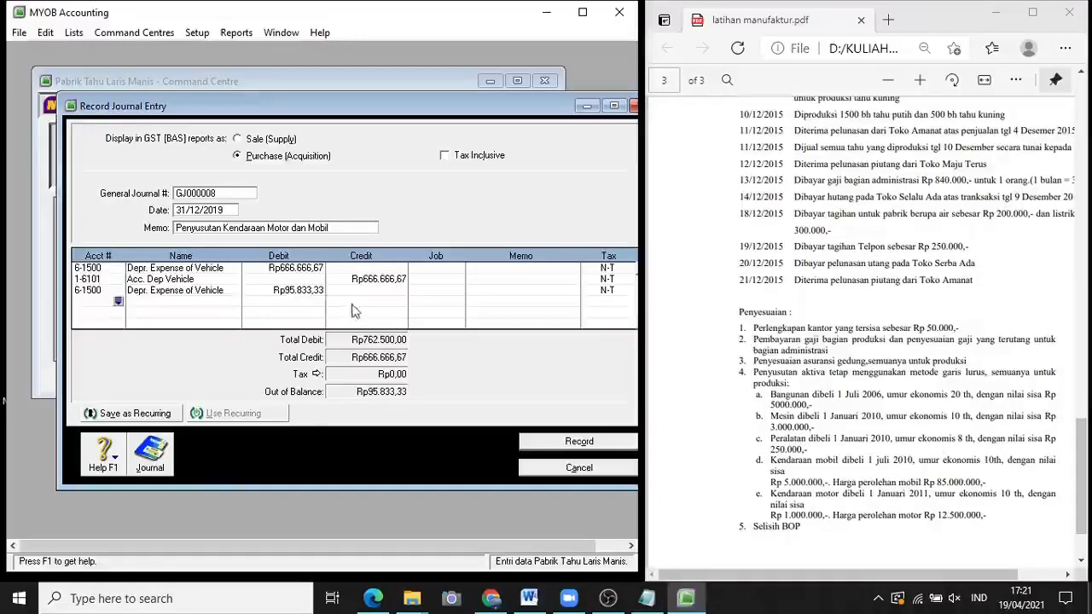
Credit account 1-6101 Acc. Dep Vehicle with Rp95.833,33 on the fourth line and record the vehicle depreciation entry
left_click(118, 302)
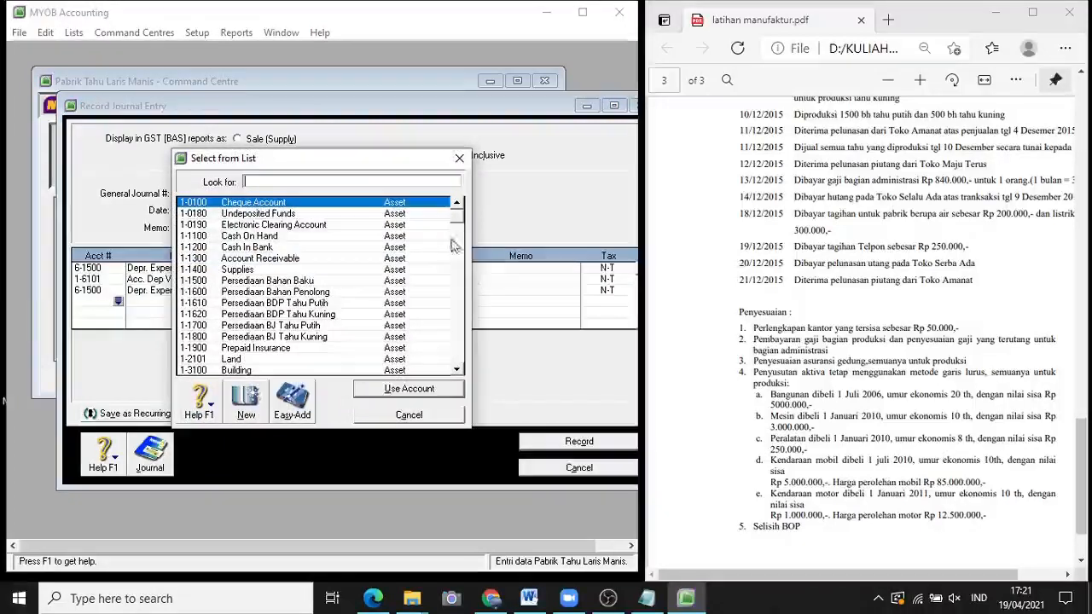
left_click(454, 290)
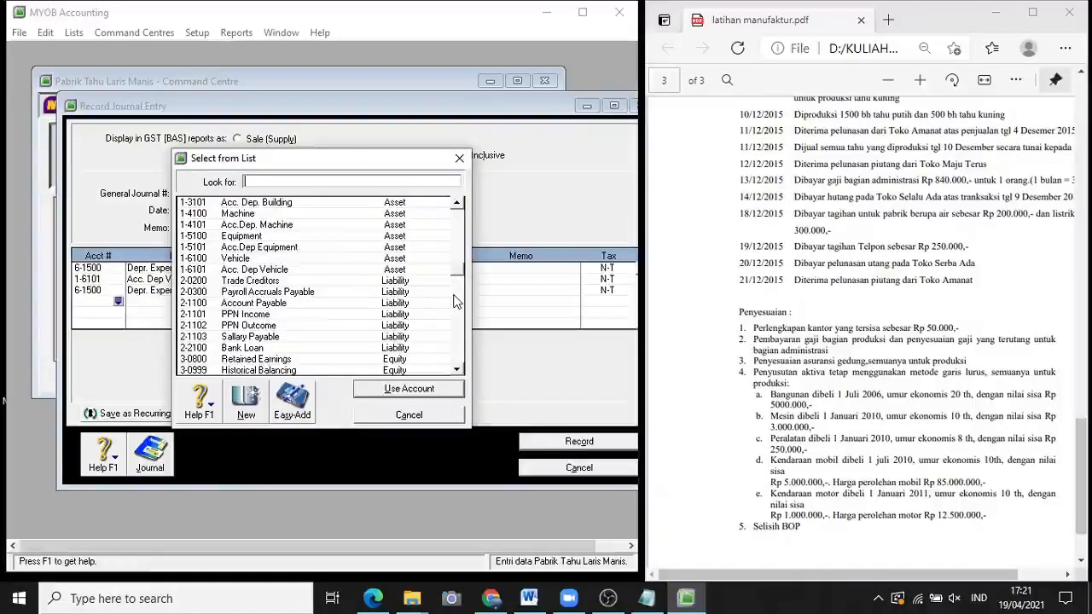
left_click(282, 269)
left_click(431, 394)
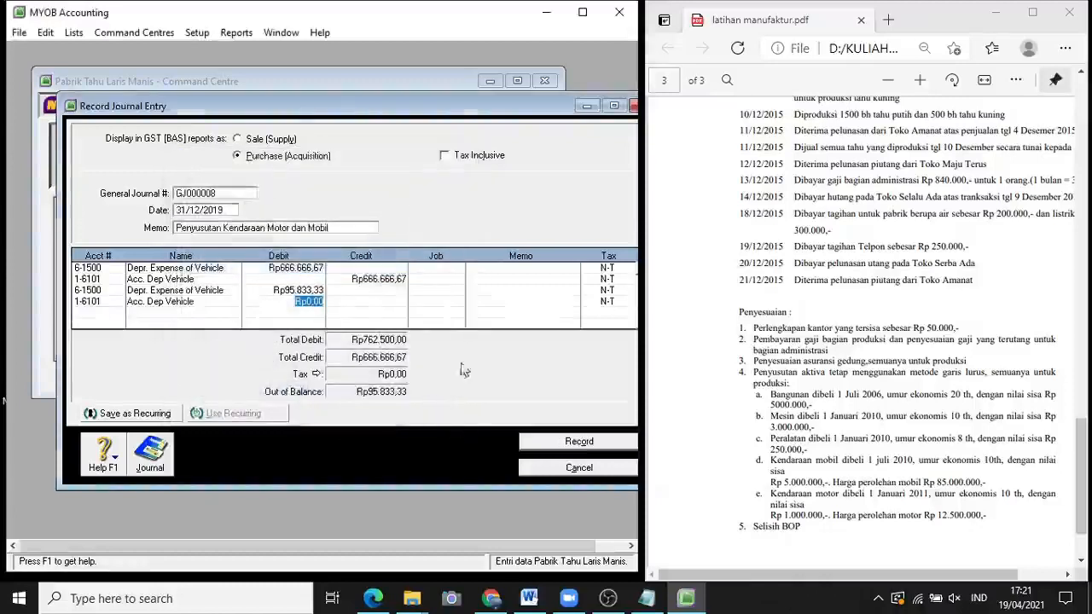
left_click(376, 302)
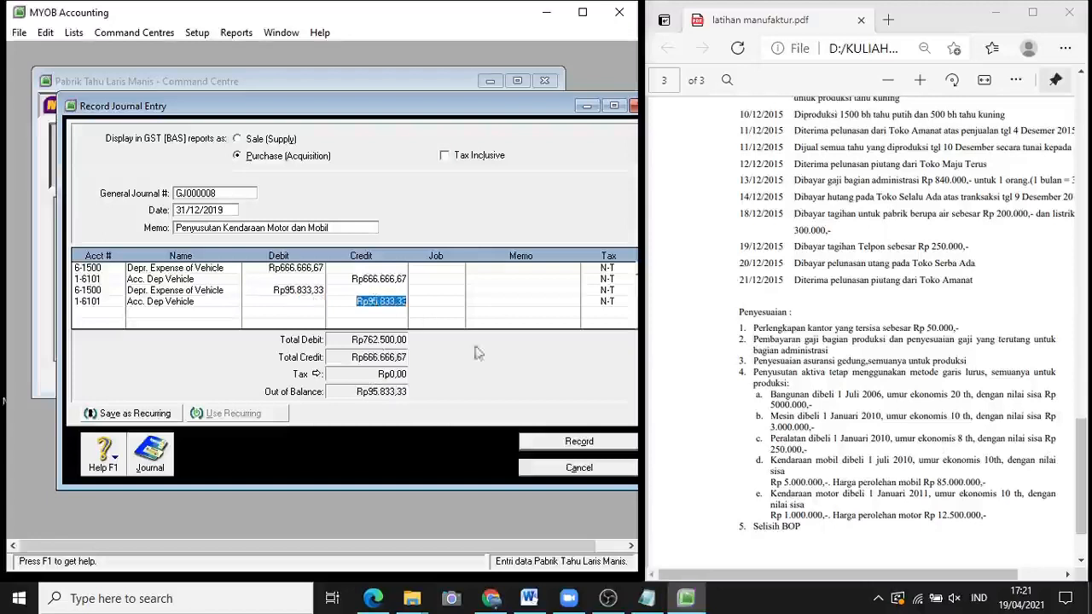
left_click(550, 445)
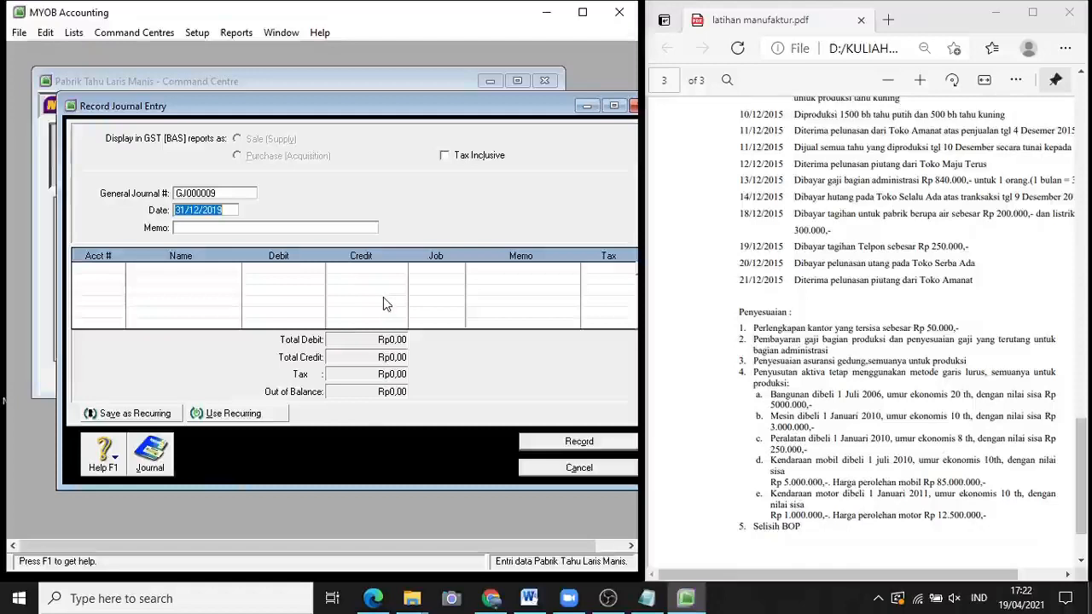
Enter the memo "Penyesuaian selisih BOP" for the new journal entry dated 31/12/2019
left_click(202, 230)
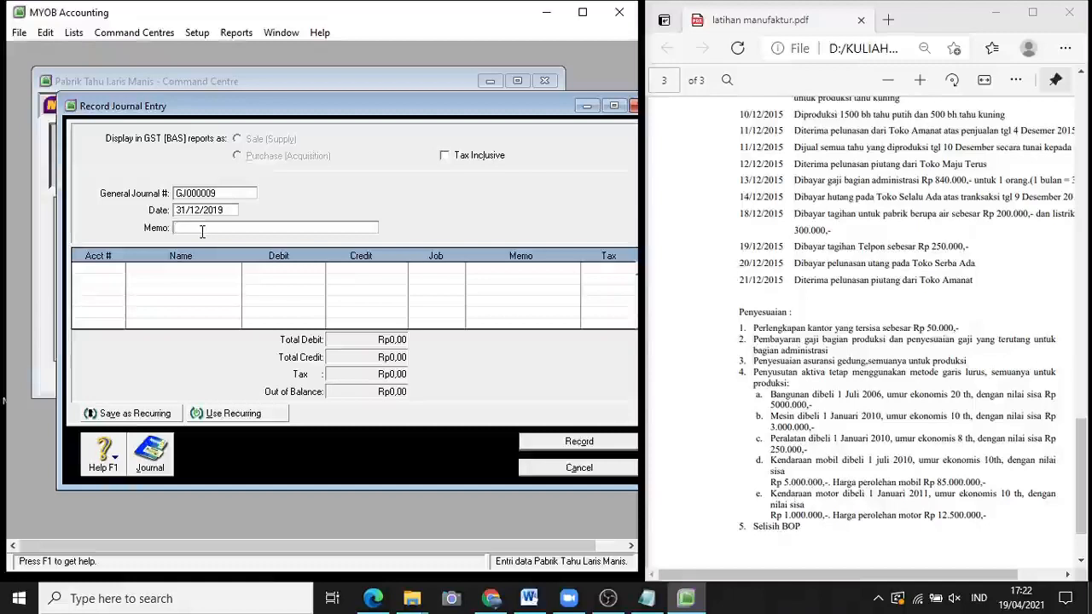
type("Penyesuaian sel")
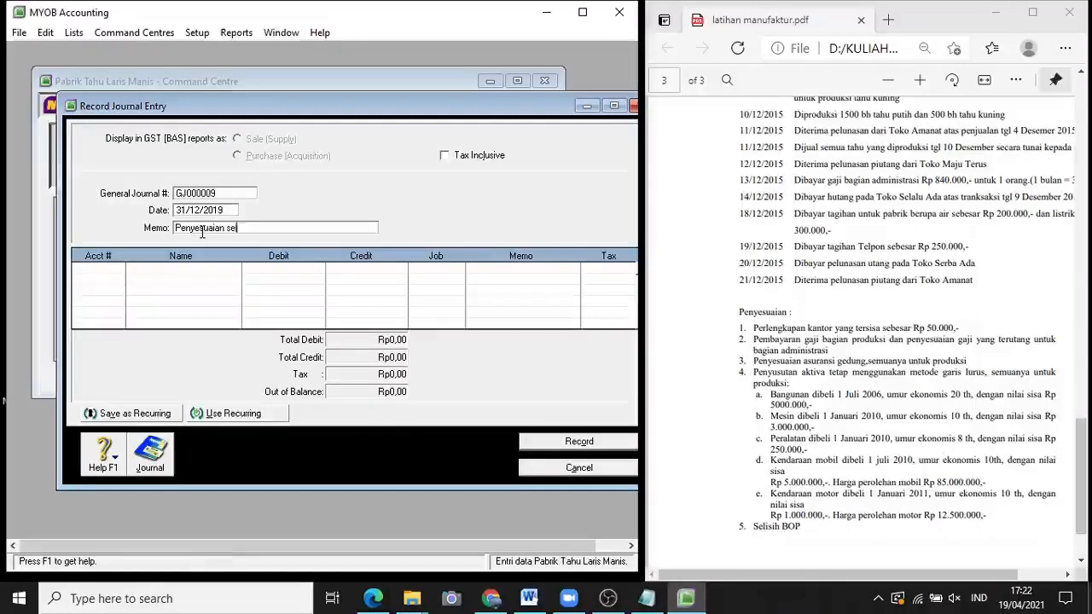
type("isih BOP")
Choose account 5-1500 Selisih BOP for the first line of the BOP variance entry
left_click(118, 271)
left_click(118, 269)
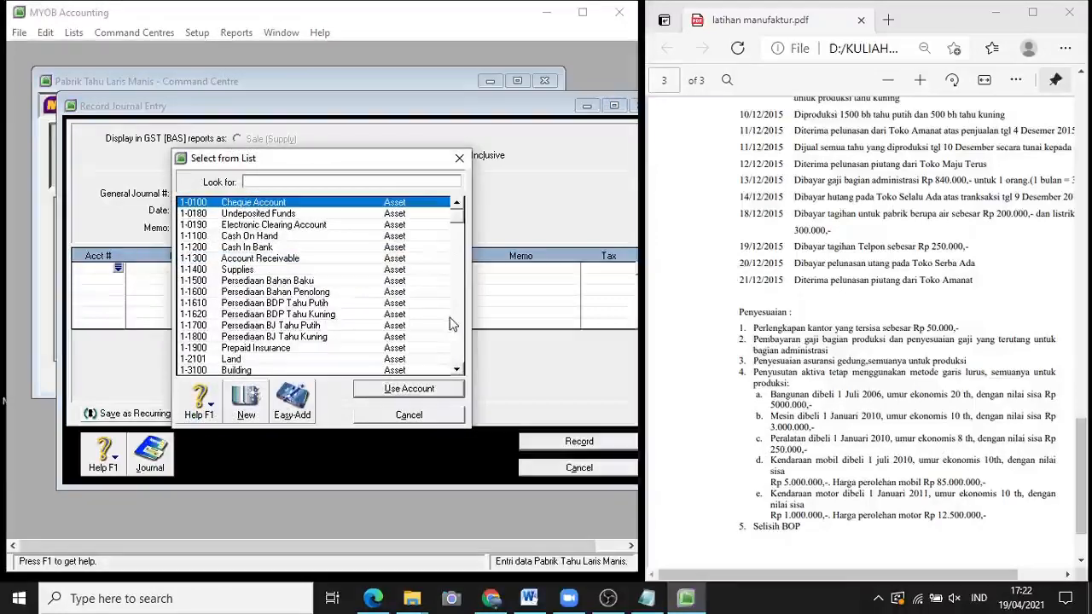
scroll(461, 341, "down", 15)
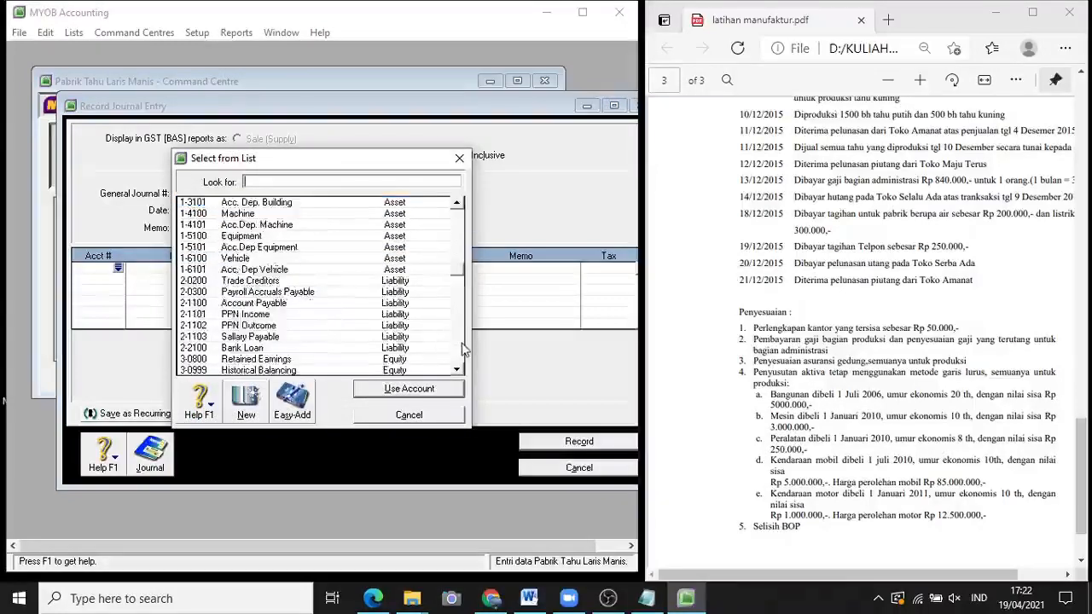
scroll(461, 348, "up", 5)
scroll(461, 348, "down", 5)
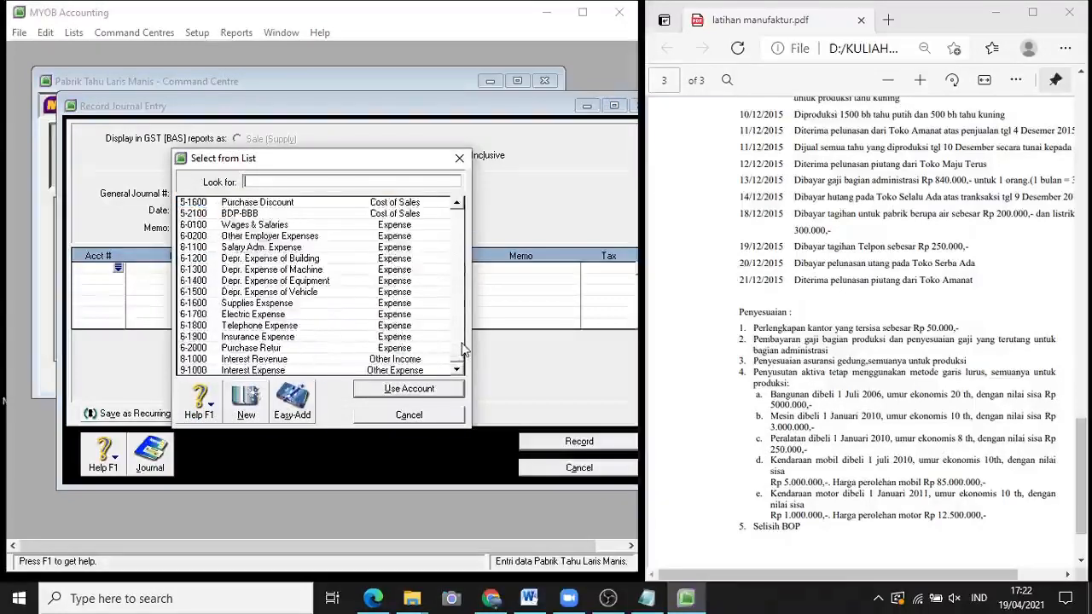
scroll(461, 348, "up", 5)
scroll(462, 348, "down", 5)
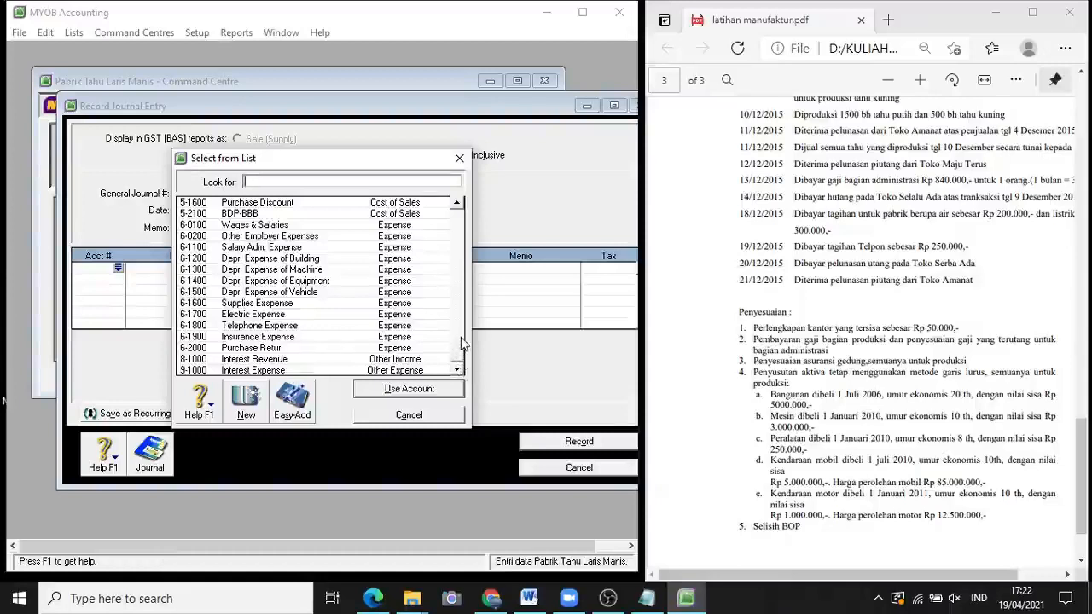
left_click(460, 337)
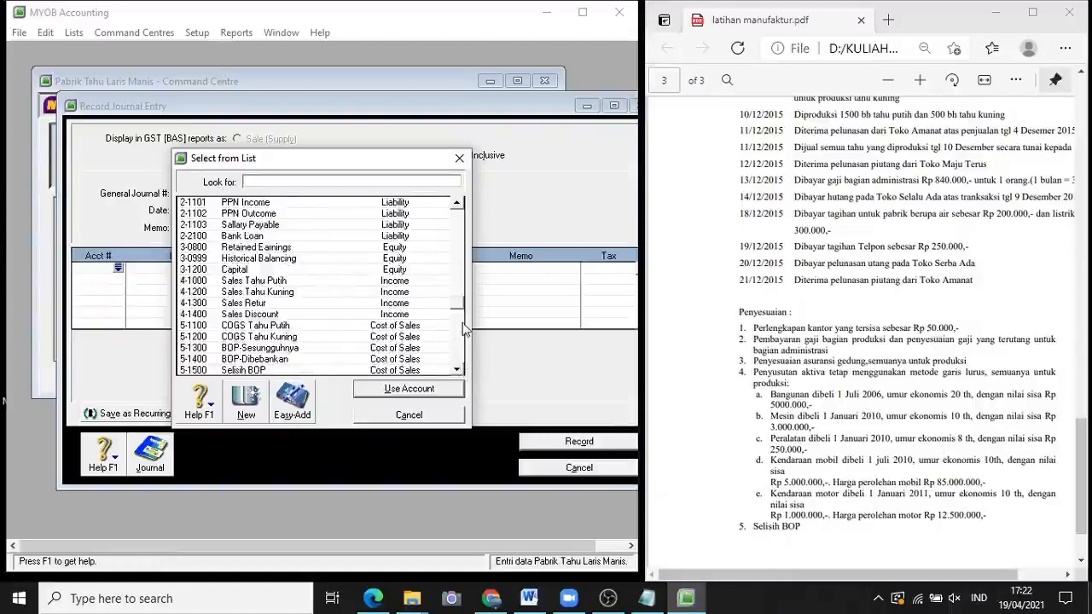
left_click(462, 334)
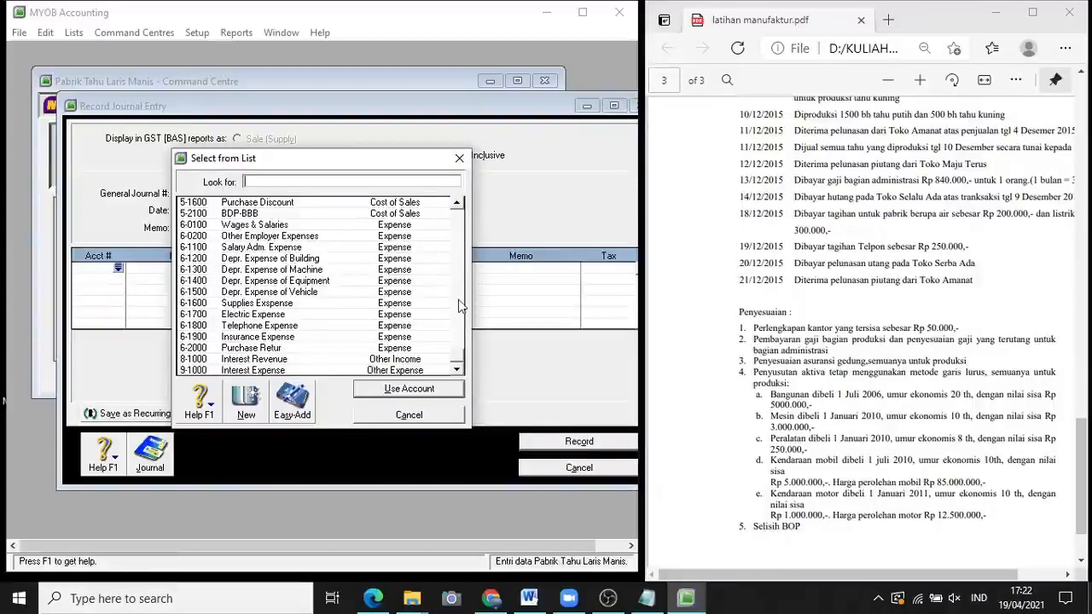
left_click(459, 306)
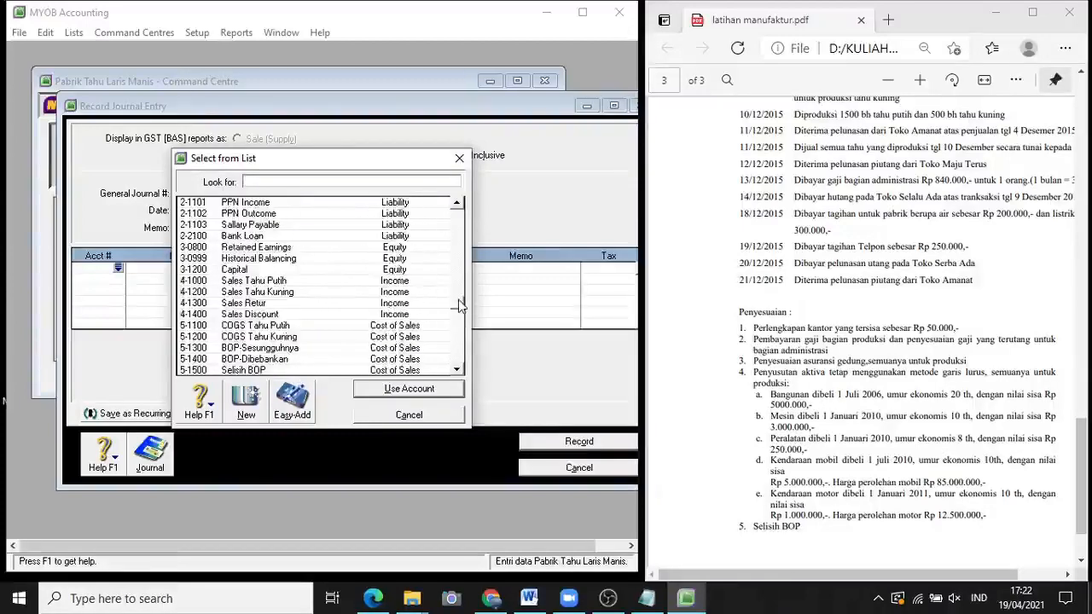
left_click(320, 371)
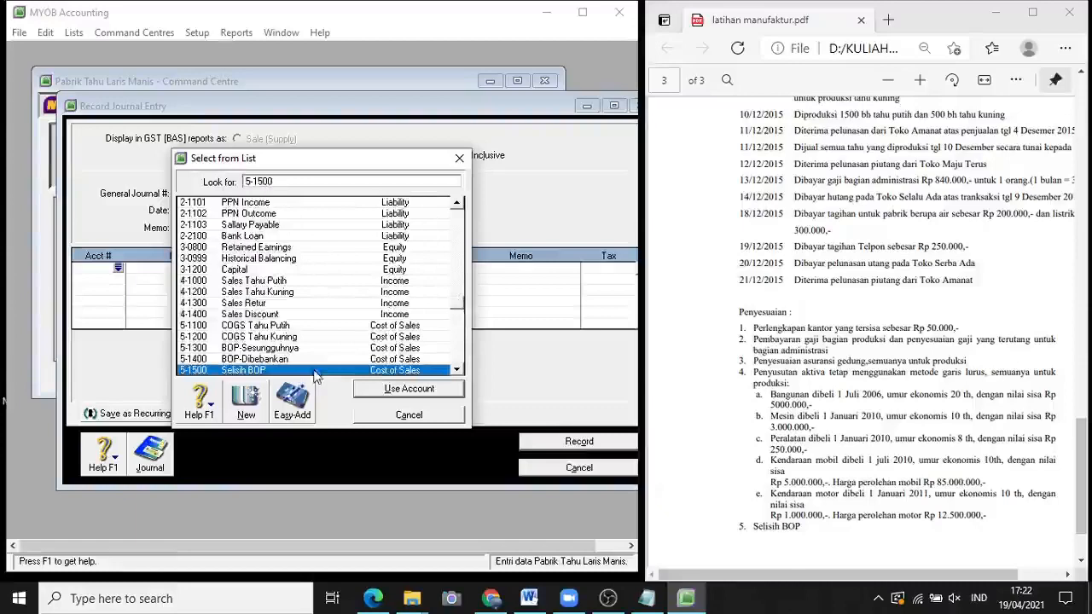
left_click(435, 389)
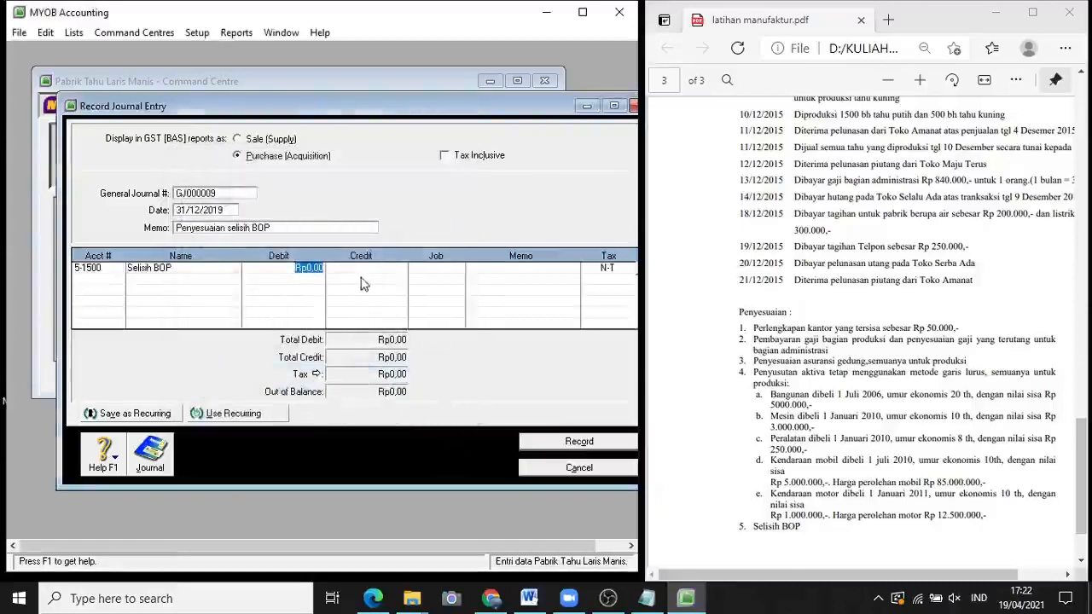
Debit the Selisih BOP line with Rp31.250,00
type("31.")
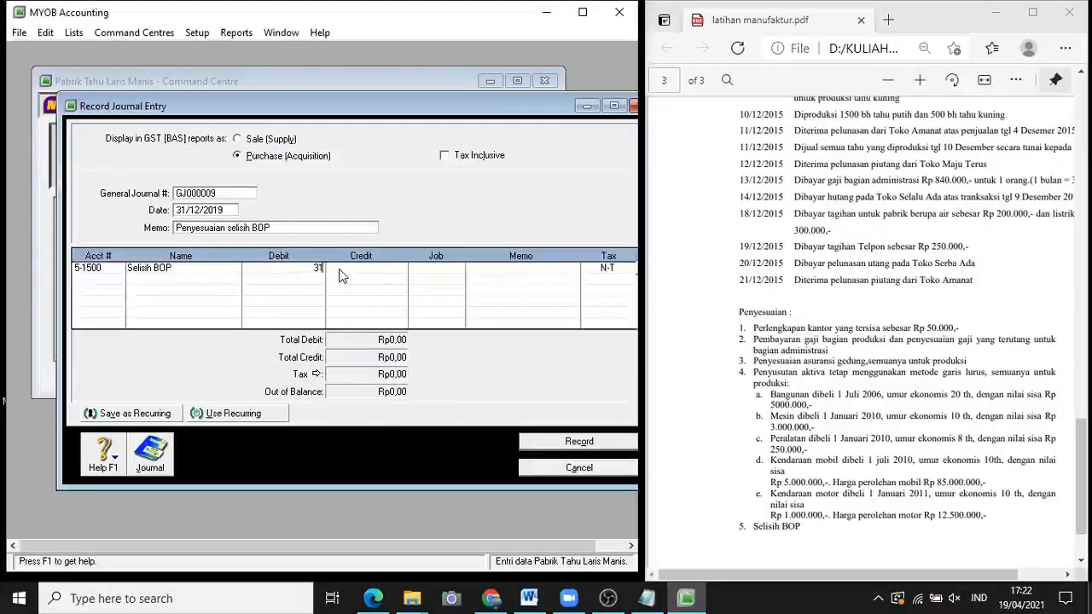
type("250")
key("Return")
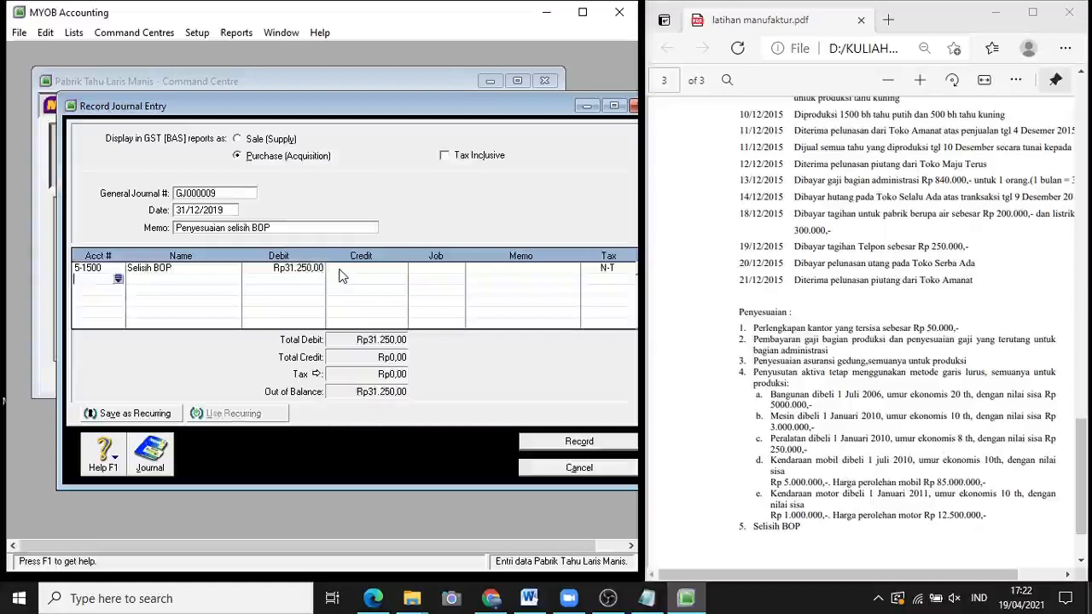
Choose account 5-1300 BOP-Sesungguhnya for the second line of the BOP variance entry
left_click(119, 280)
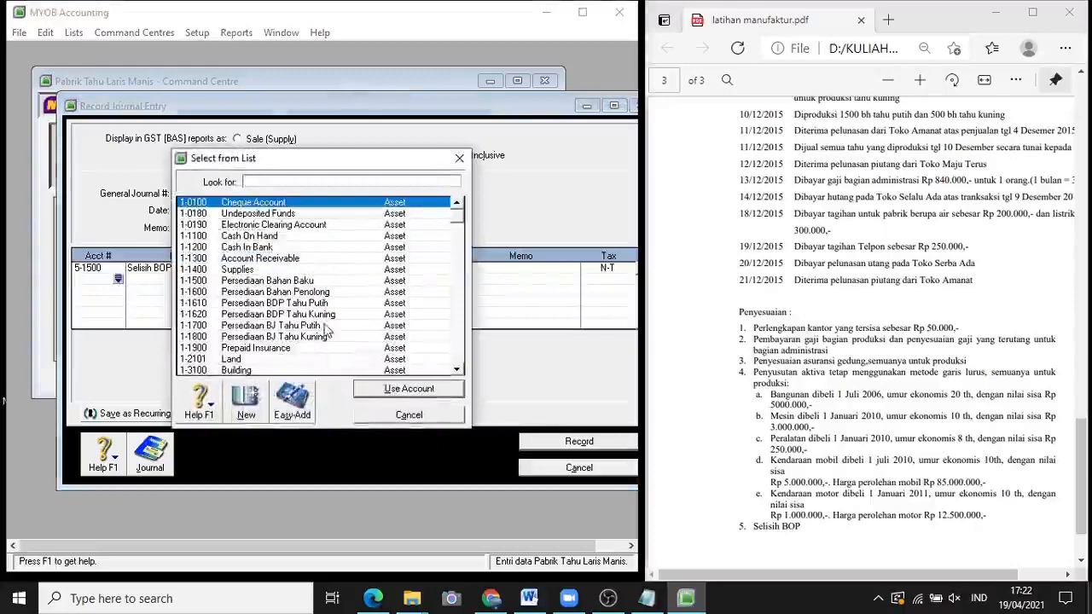
scroll(456, 362, "down", 15)
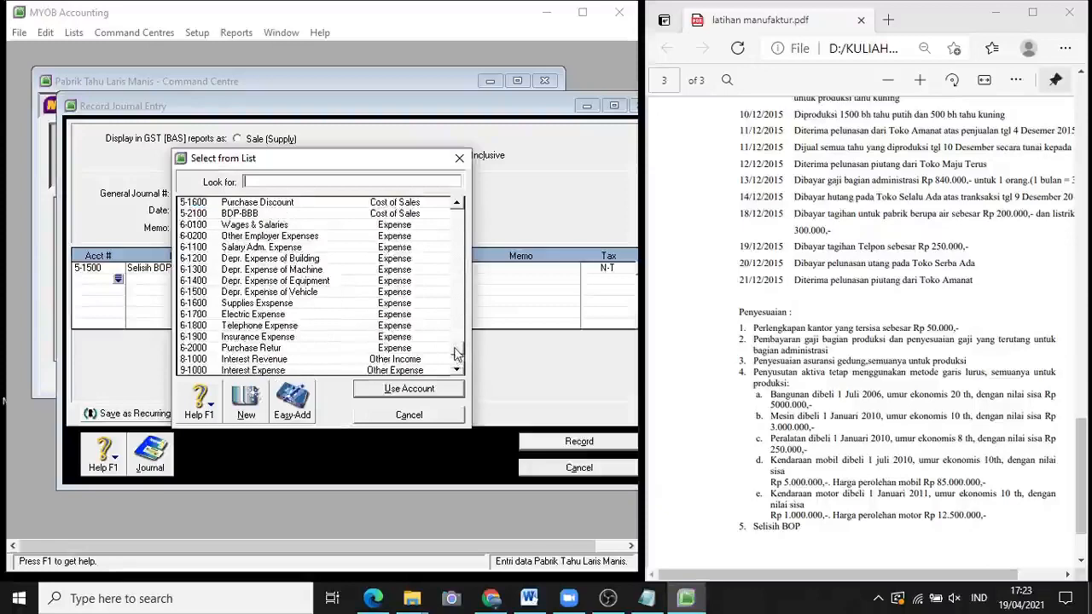
scroll(457, 362, "up", 6)
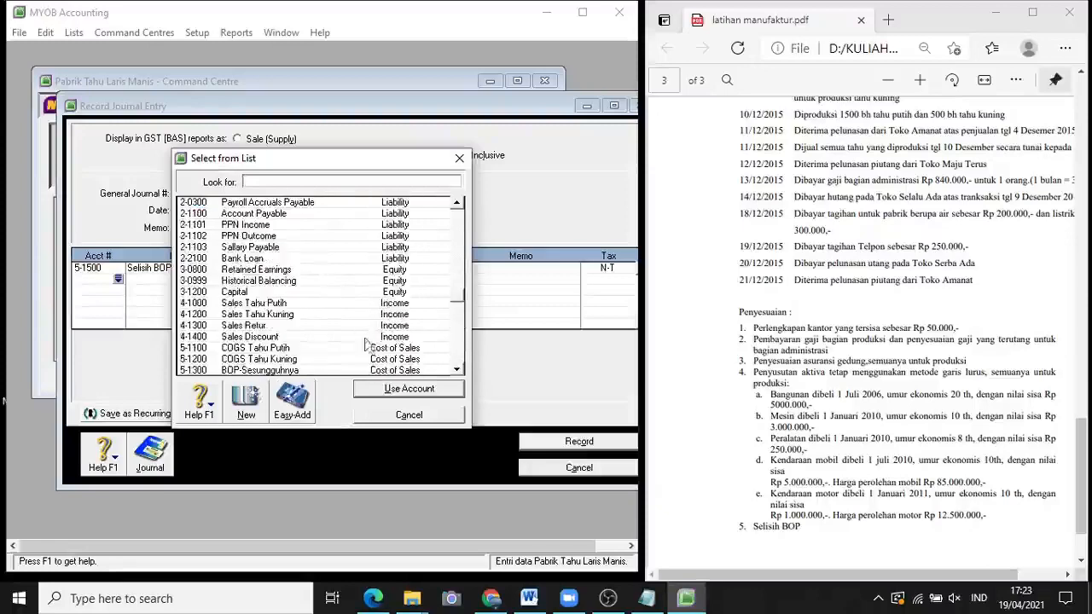
type("5-1300")
left_click(417, 389)
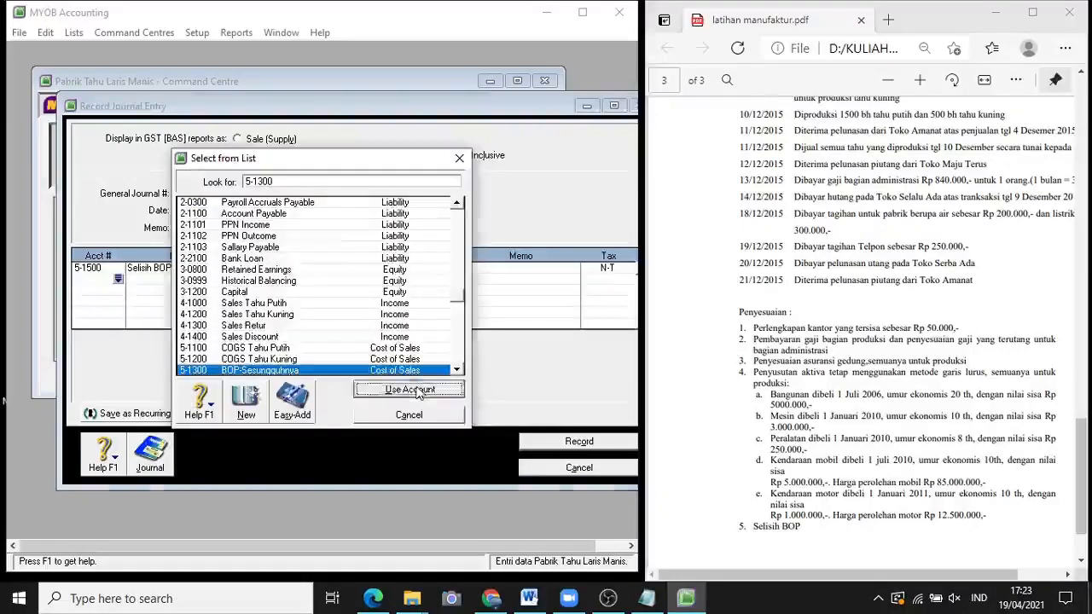
Credit the BOP-Sesungguhnya line with Rp31.250.000,00 and try to record the BOP variance entry
left_click(383, 281)
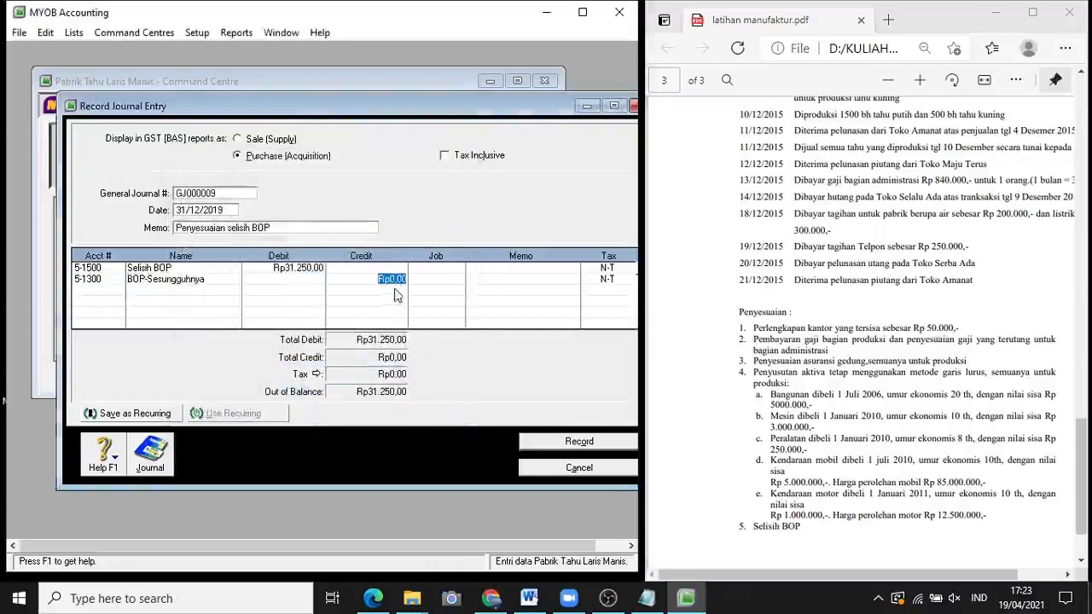
type("3")
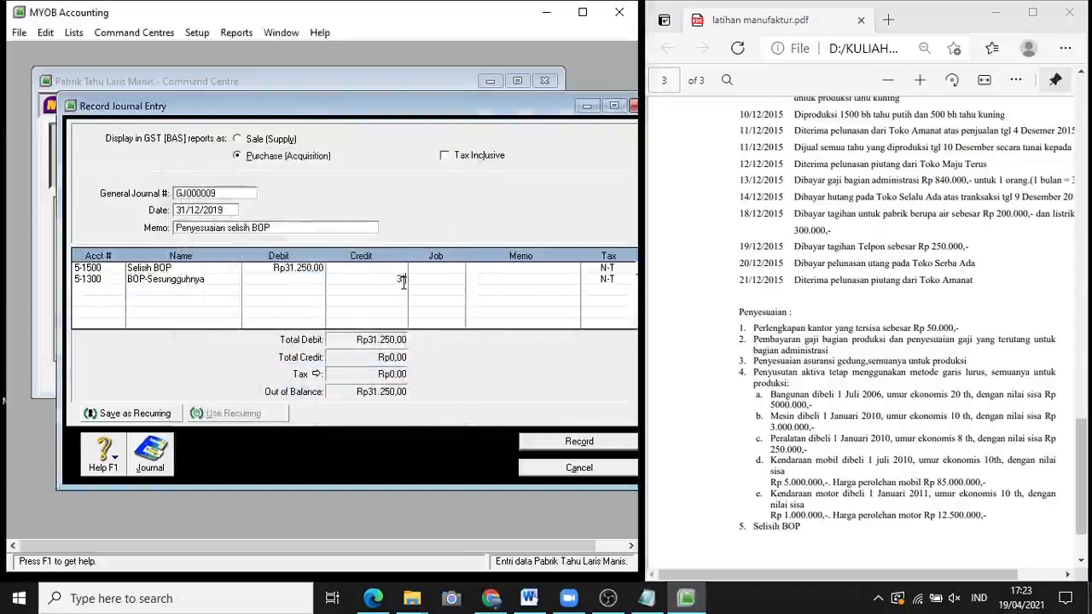
type("1250000")
key("Tab")
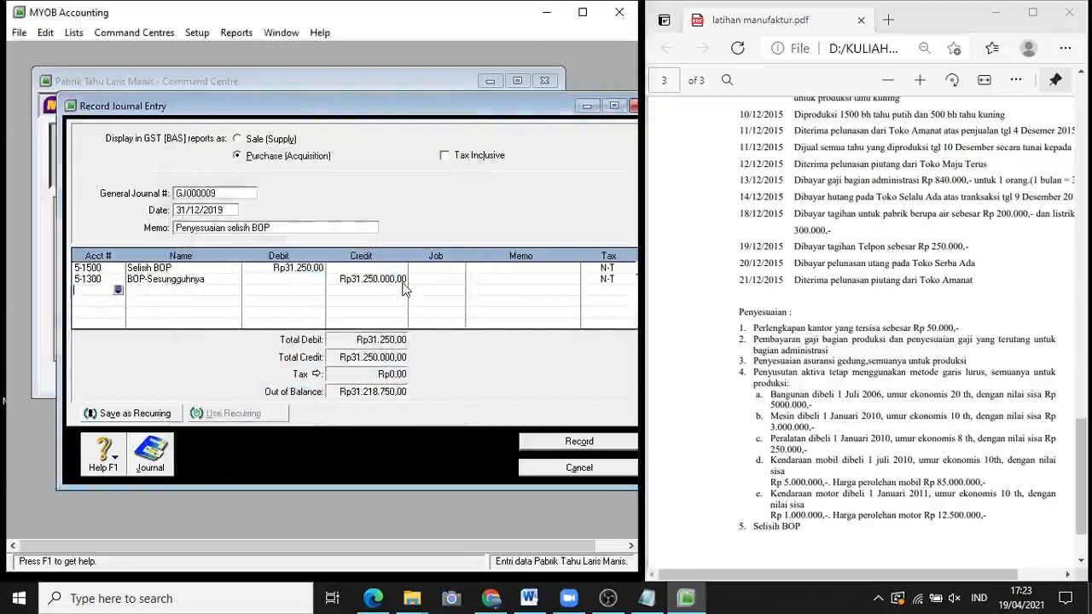
left_click(564, 441)
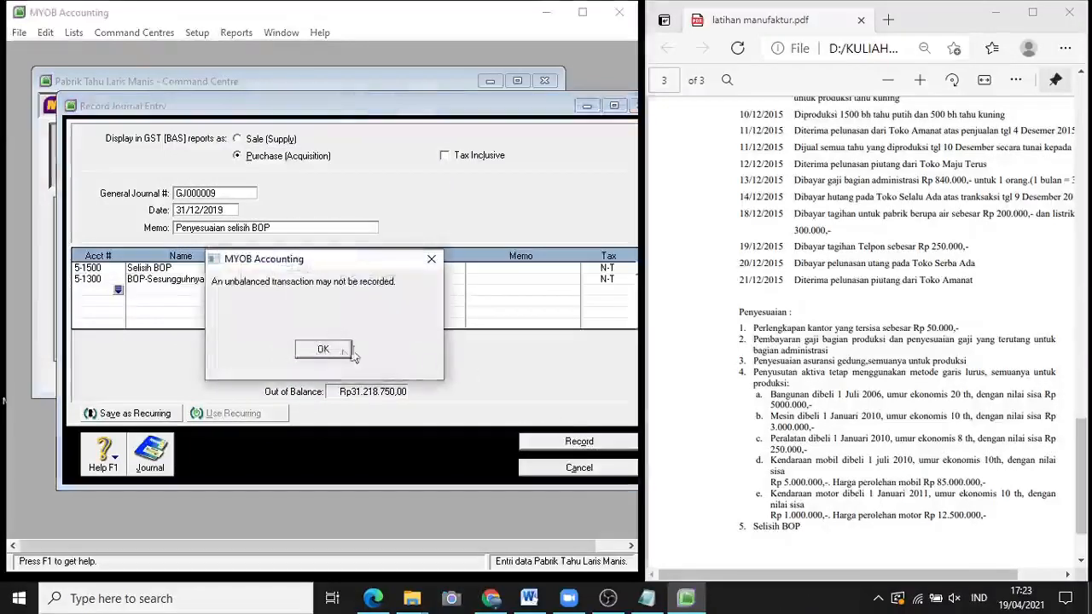
left_click(323, 349)
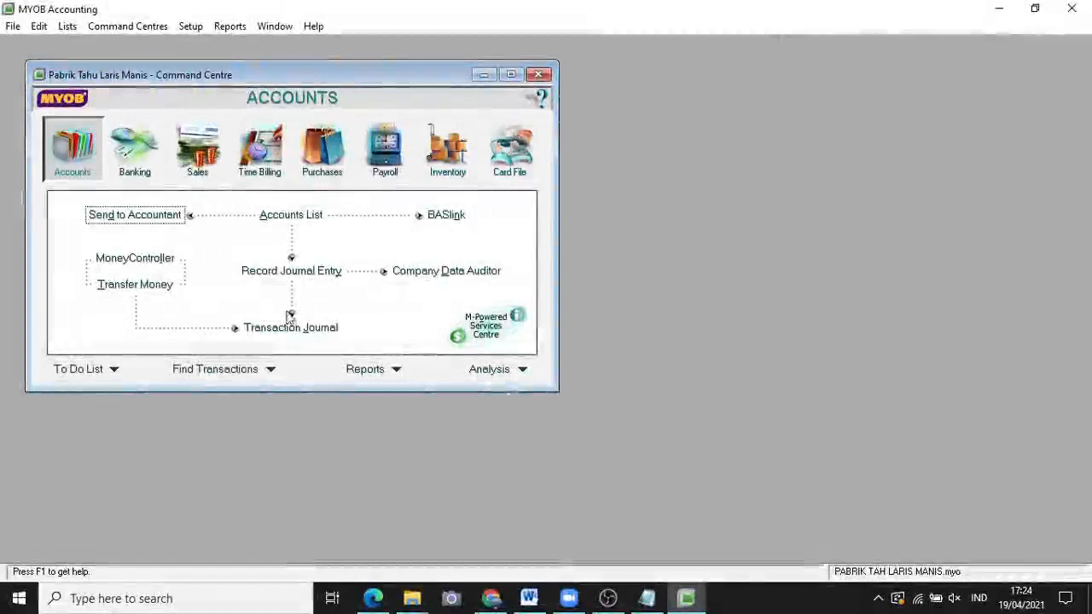
Open the Transaction Journal, set its start date to 01/04/2019 and show all transaction types in a maximized window
left_click(325, 329)
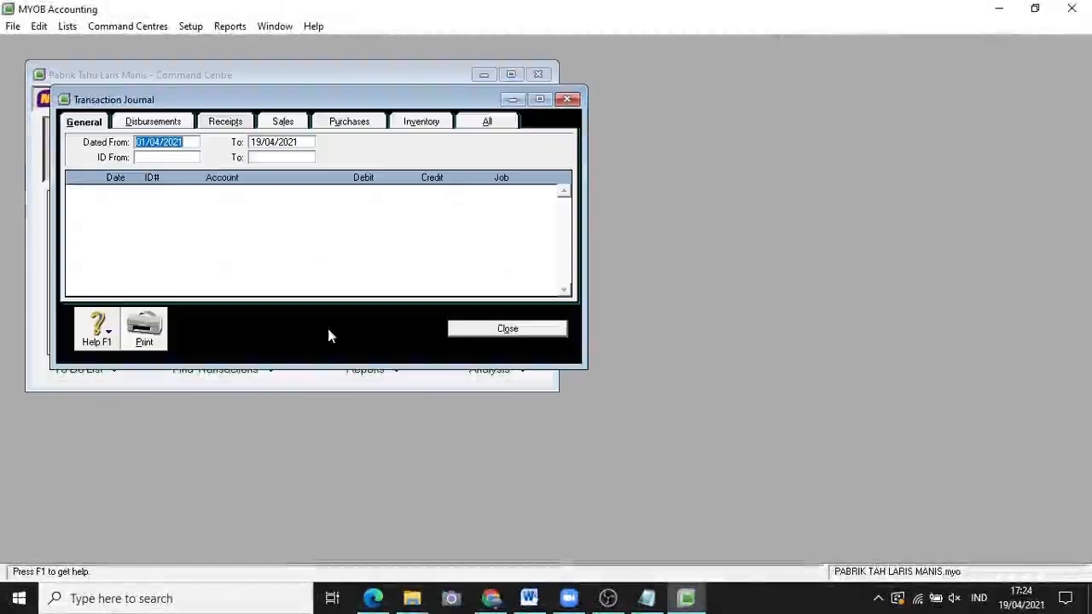
left_click(193, 142)
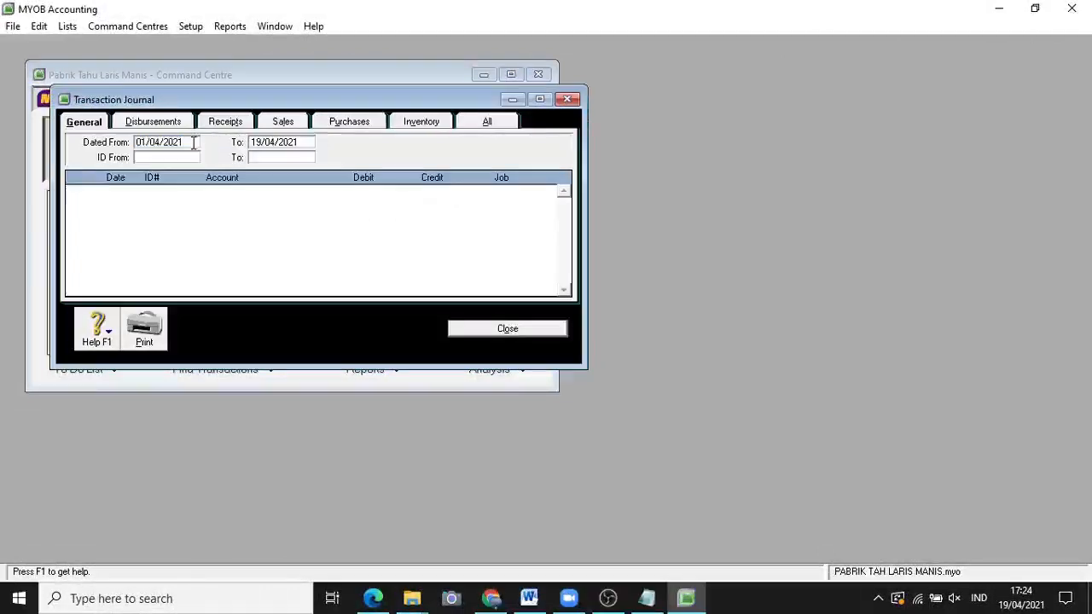
key("BackSpace")
type("19")
key("Tab")
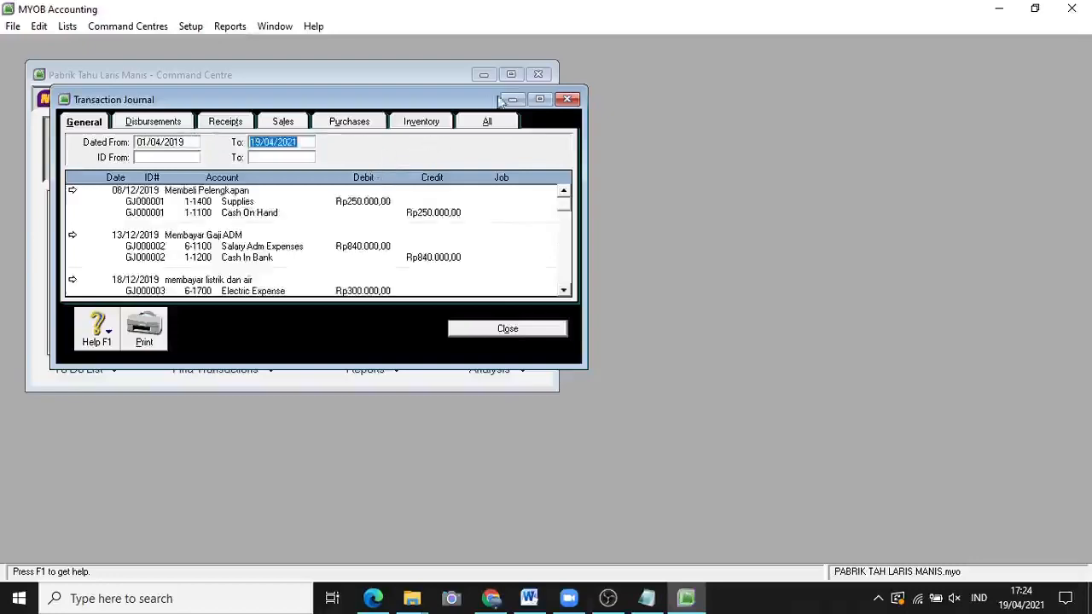
left_click(487, 121)
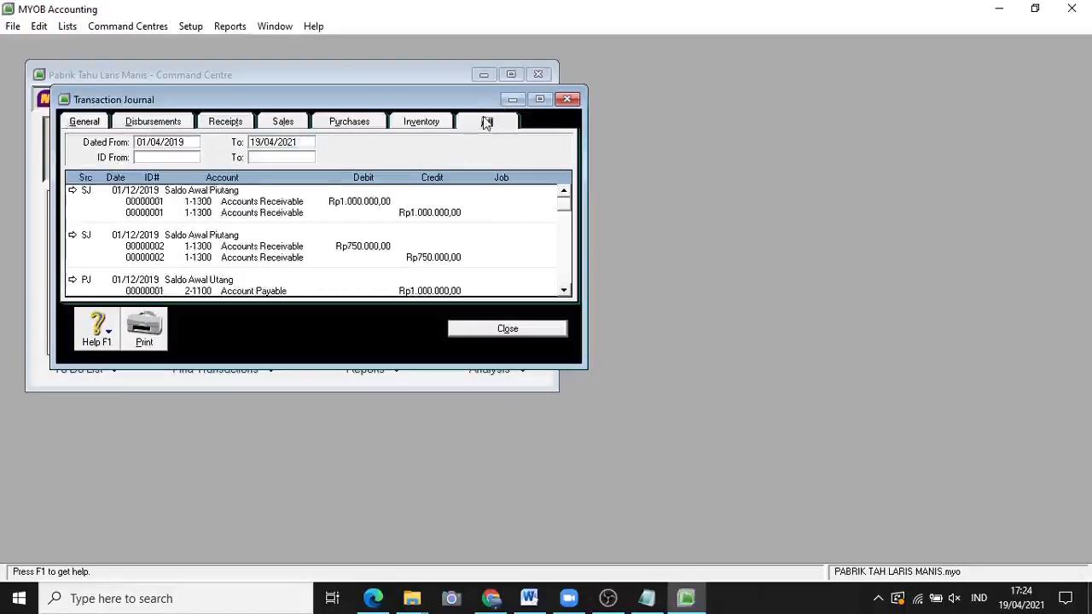
left_click(545, 100)
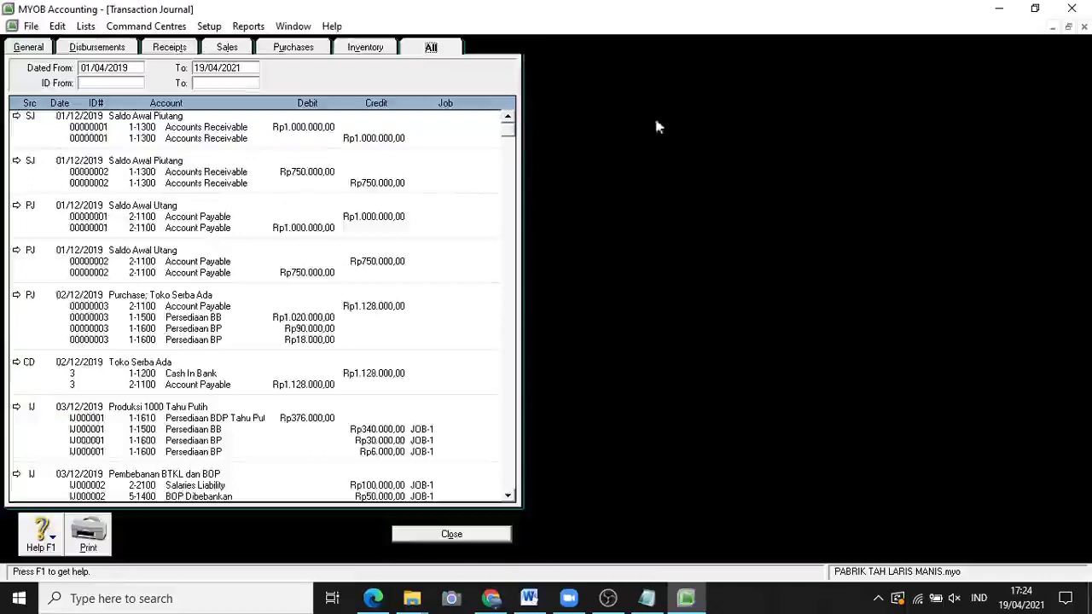
Review all journal transactions through the 31/12/2019 adjusting entries, and close the Transaction Journal
left_click(509, 143)
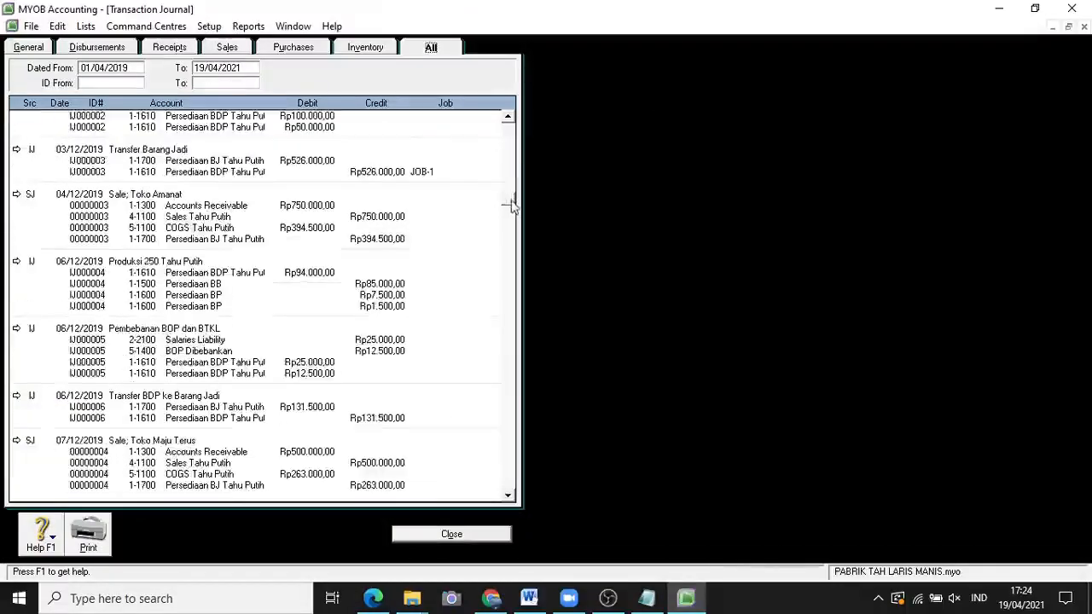
left_click_drag(509, 202, 509, 219)
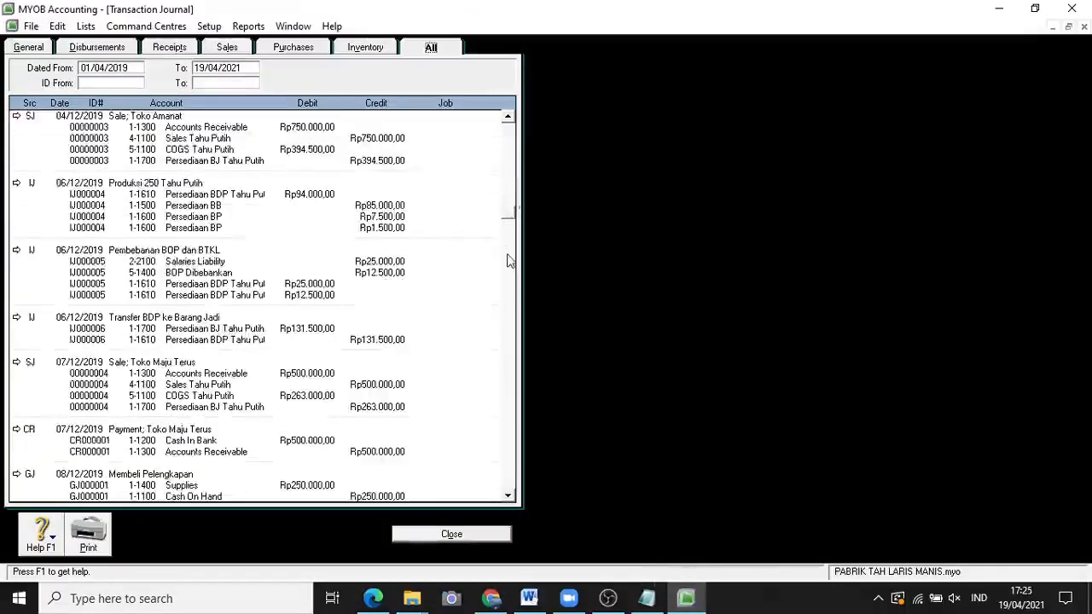
left_click(509, 260)
left_click(510, 312)
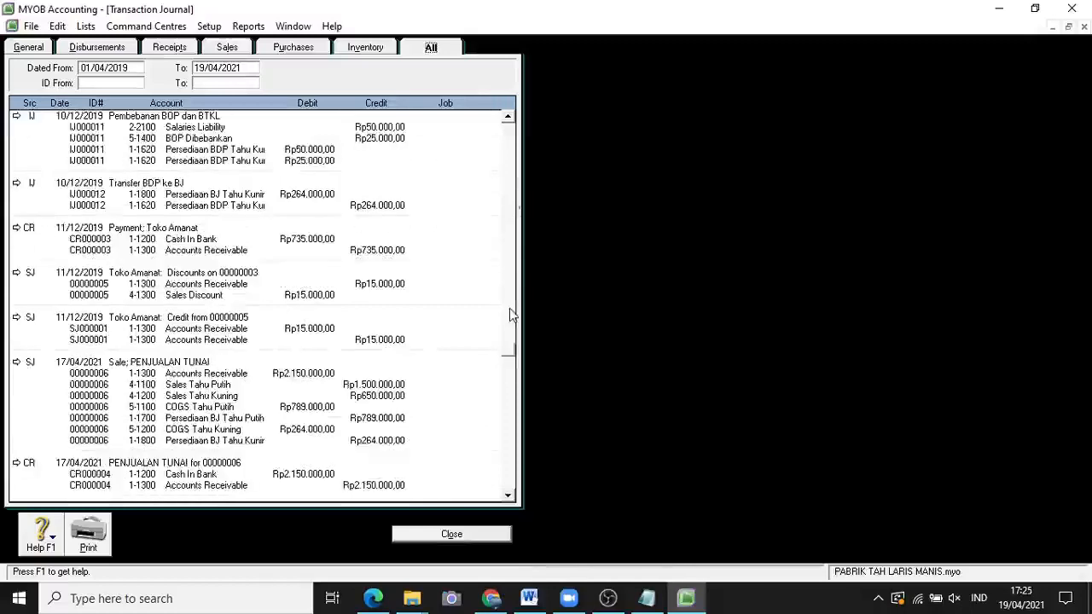
left_click(509, 375)
left_click(507, 460)
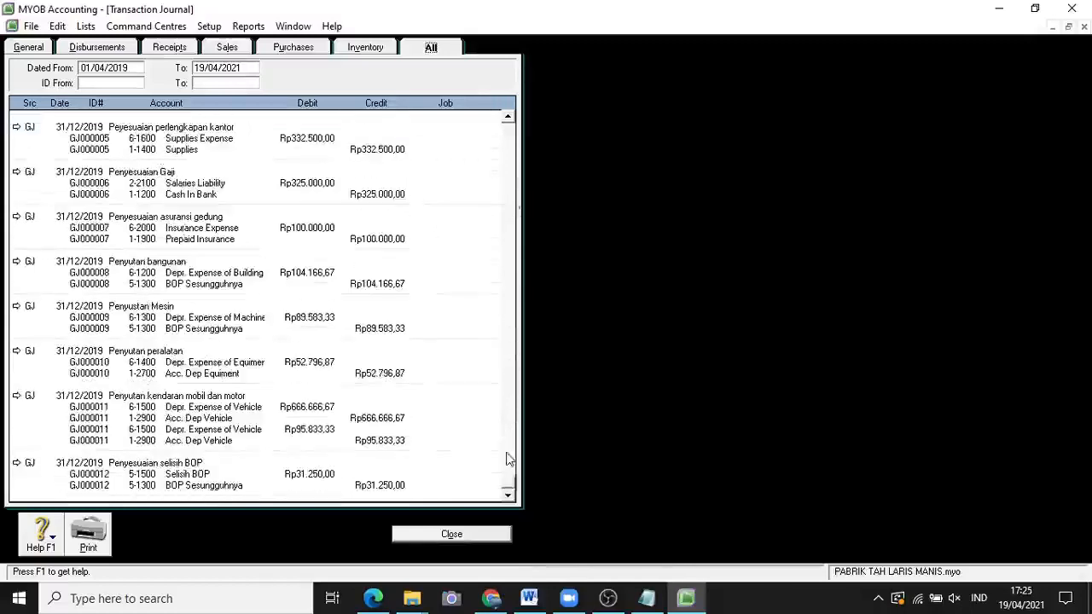
left_click(508, 493)
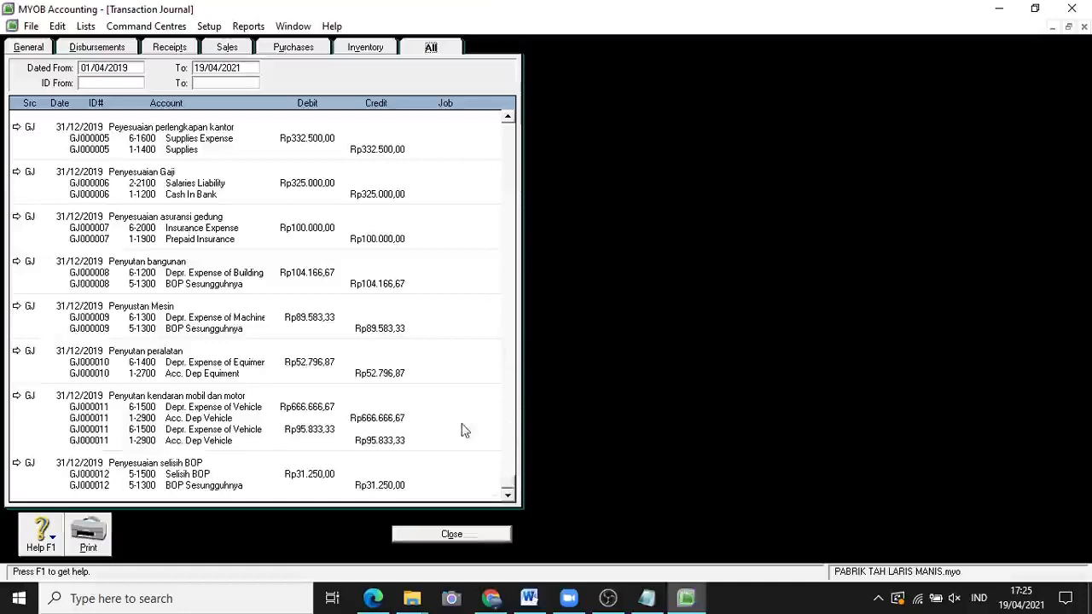
left_click(451, 535)
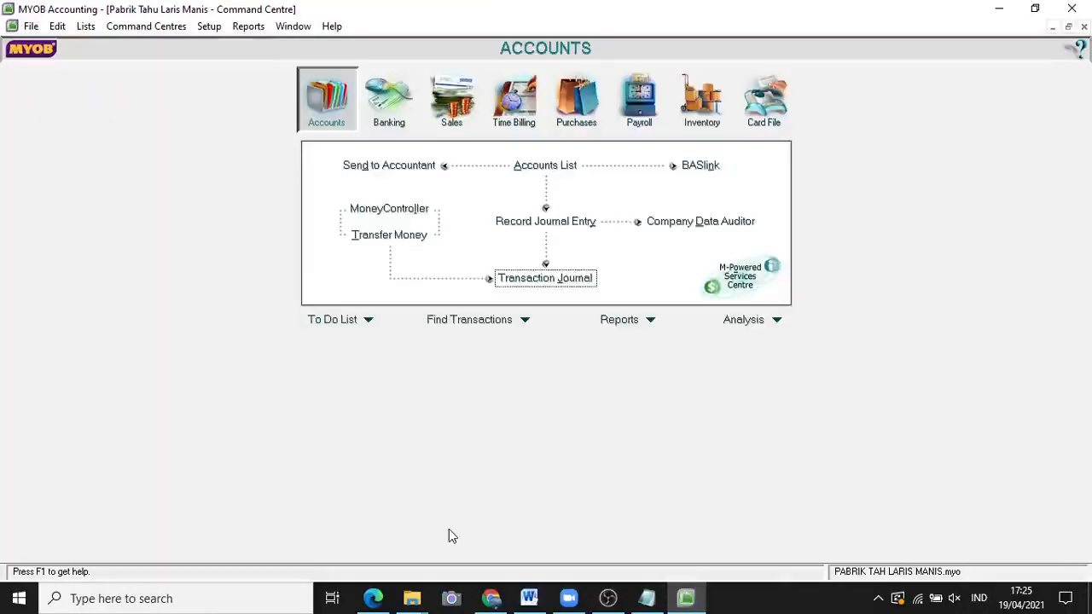